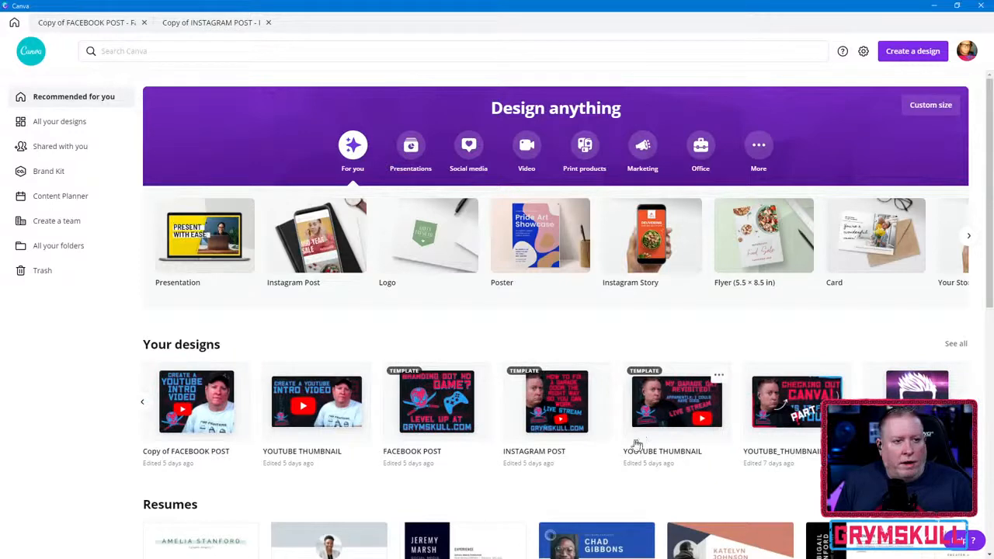
- Create a new design from the YOUTUBE THUMBNAIL template with the garage day live stream artwork
left_click(669, 404)
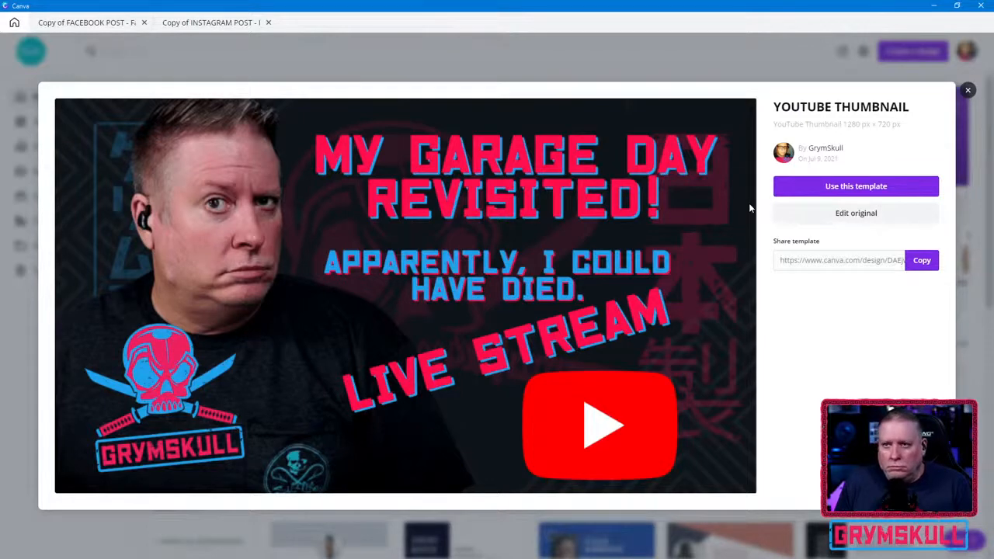
left_click(861, 190)
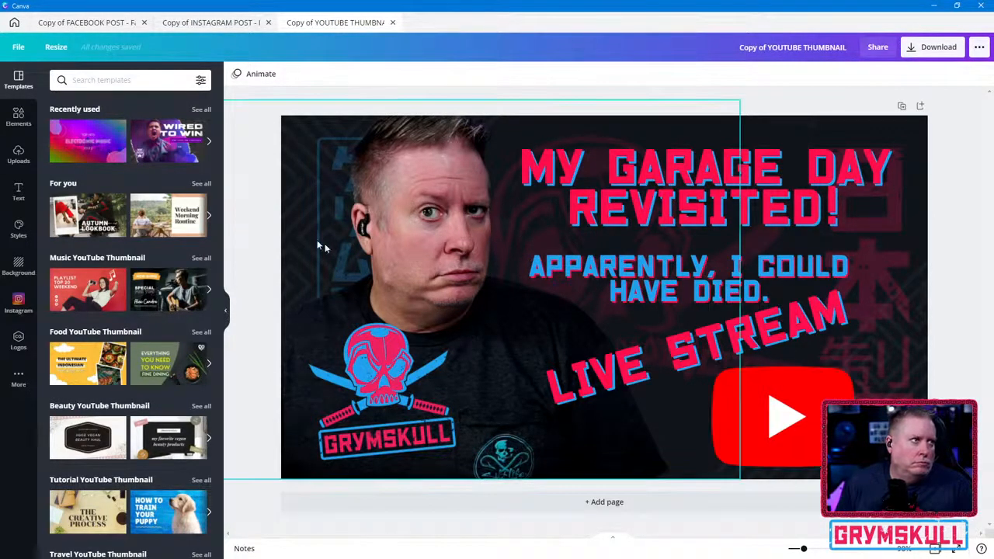
- Close all open design copies and dismiss the YOUTUBE THUMBNAIL template preview to return to the home page
left_click(144, 23)
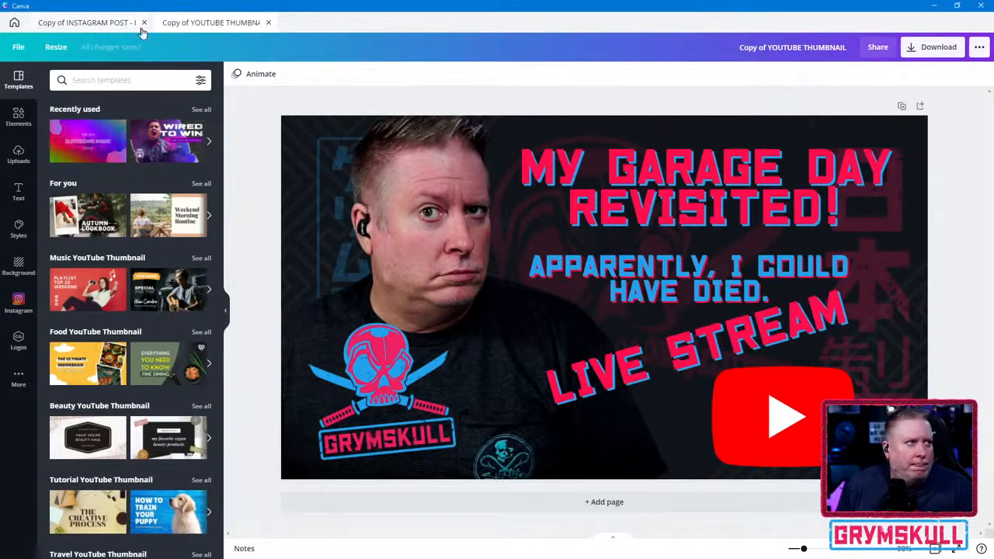
left_click(141, 24)
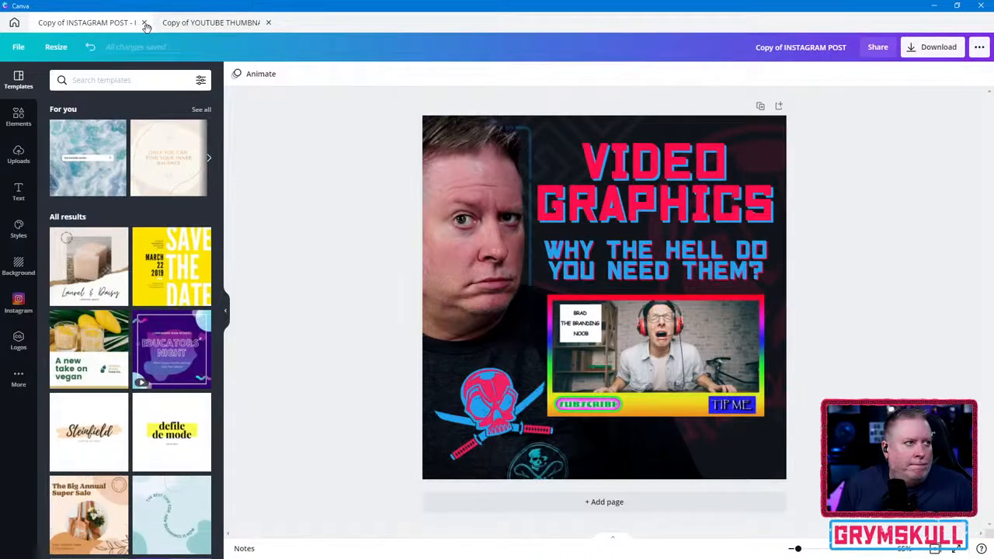
left_click(268, 23)
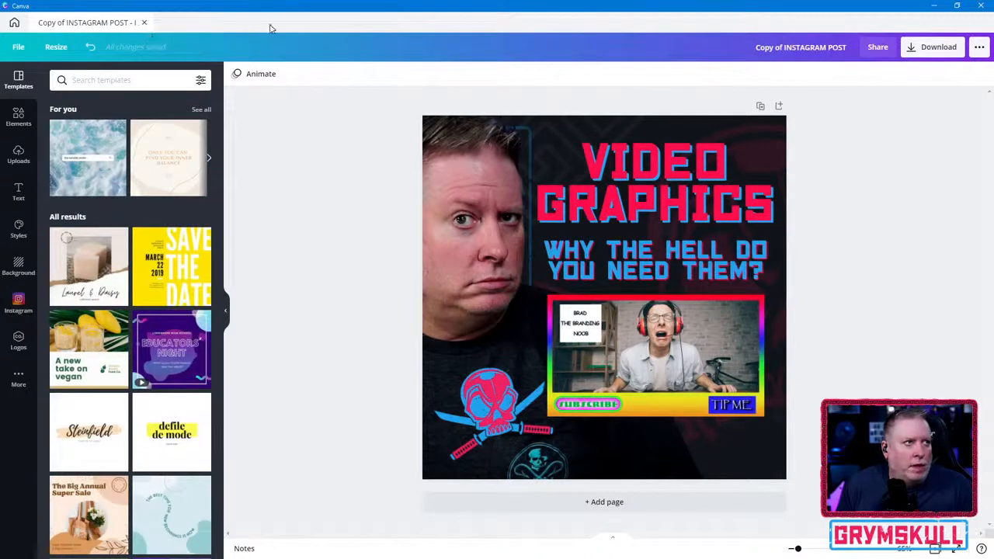
left_click(14, 22)
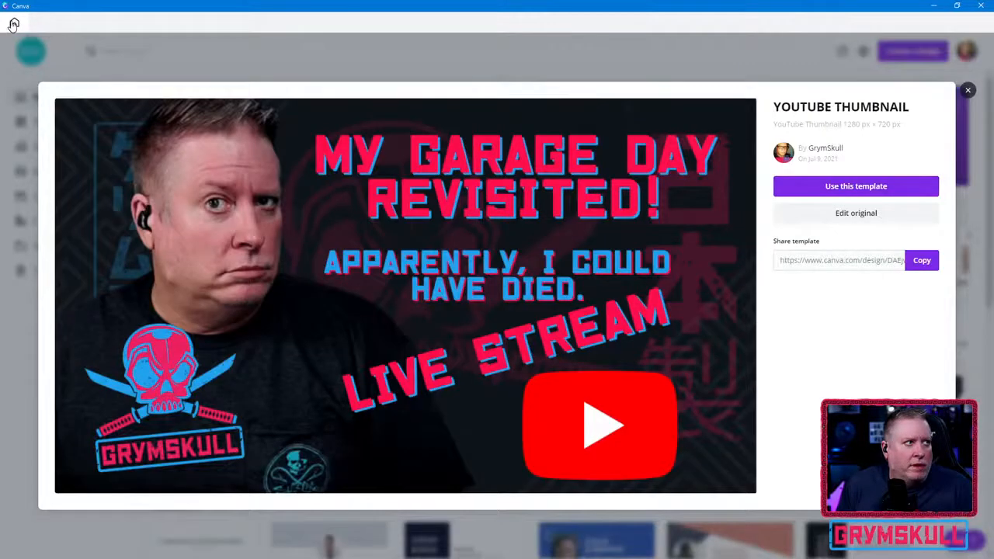
left_click(968, 90)
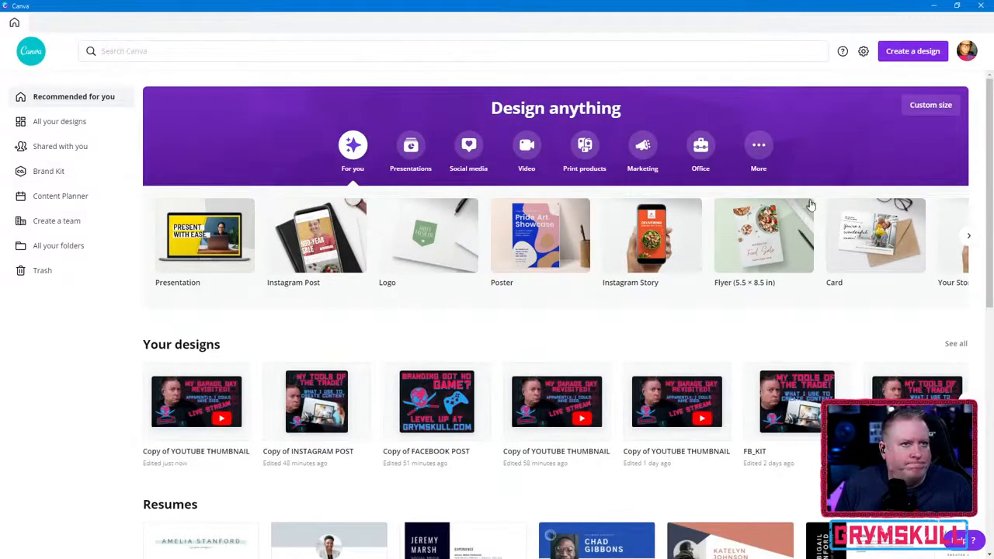
- Create a new custom-size design 1080 px wide and 100 px high
left_click(758, 145)
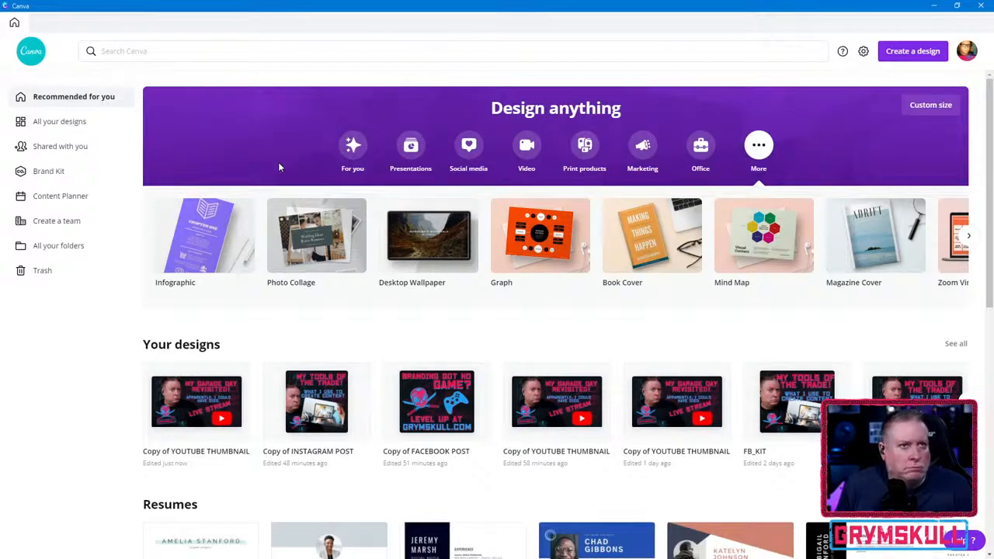
left_click(929, 109)
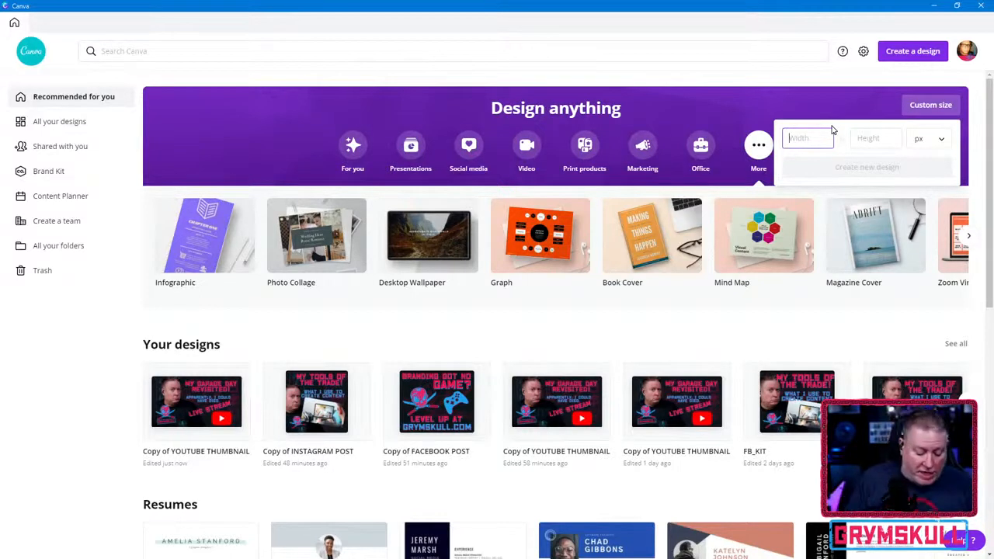
type("980")
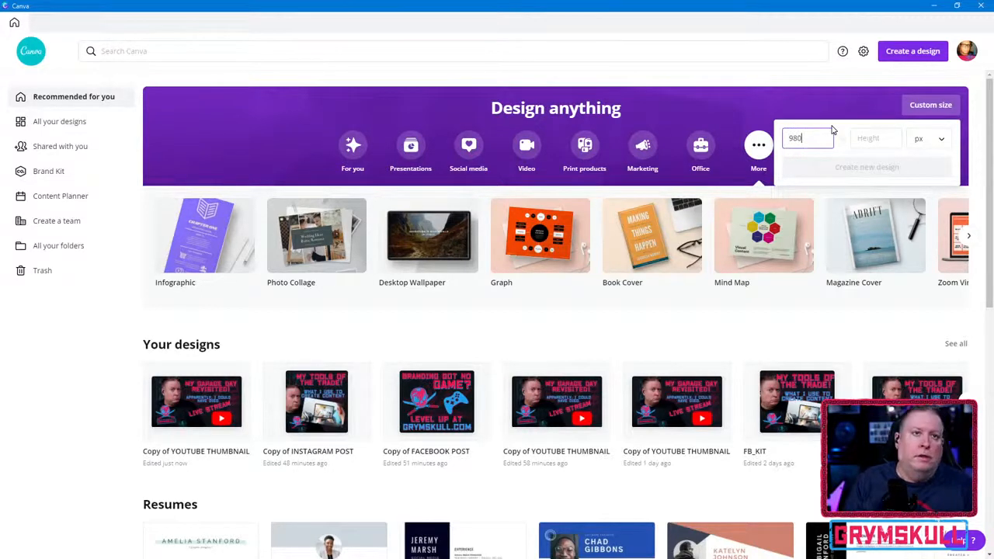
key("BackSpace")
key("BackSpace")
type("90")
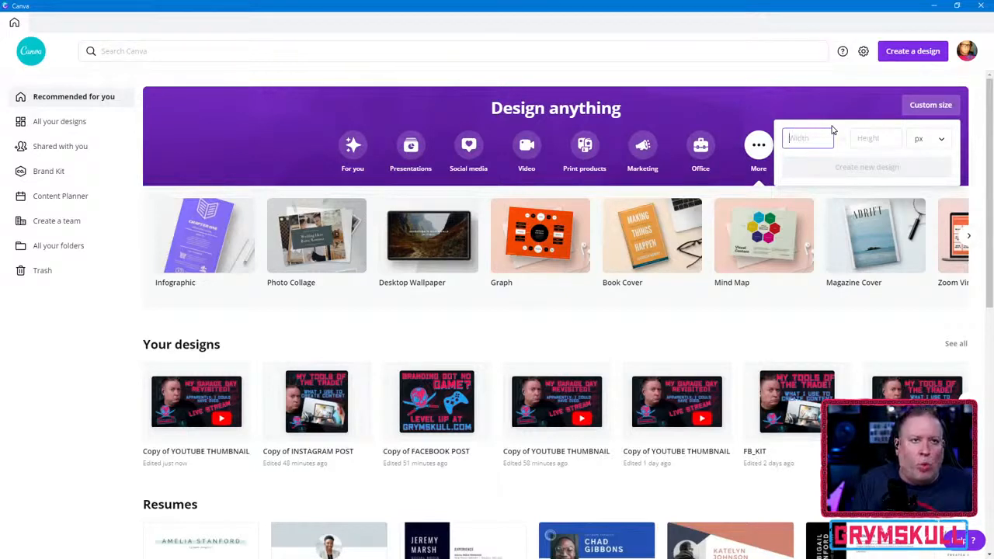
type("108")
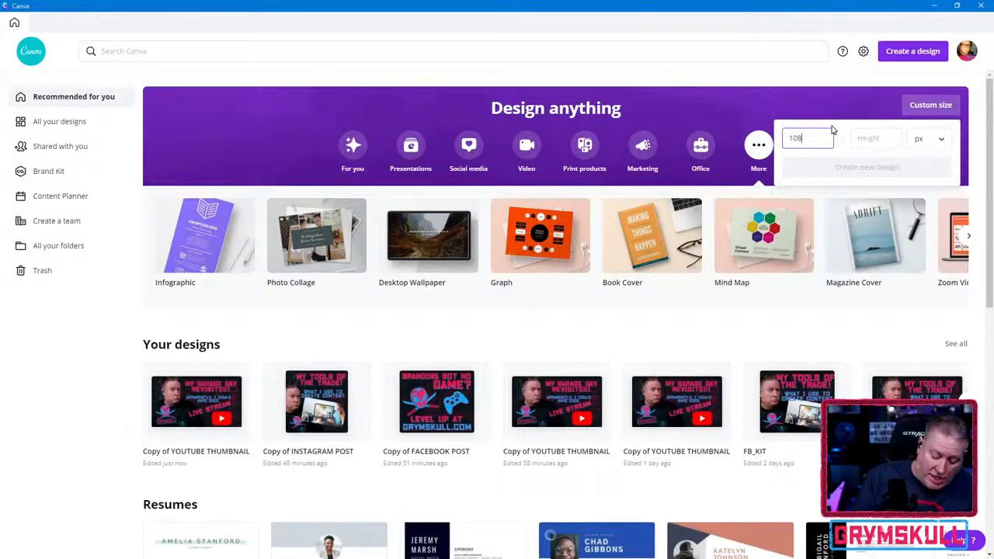
type("0")
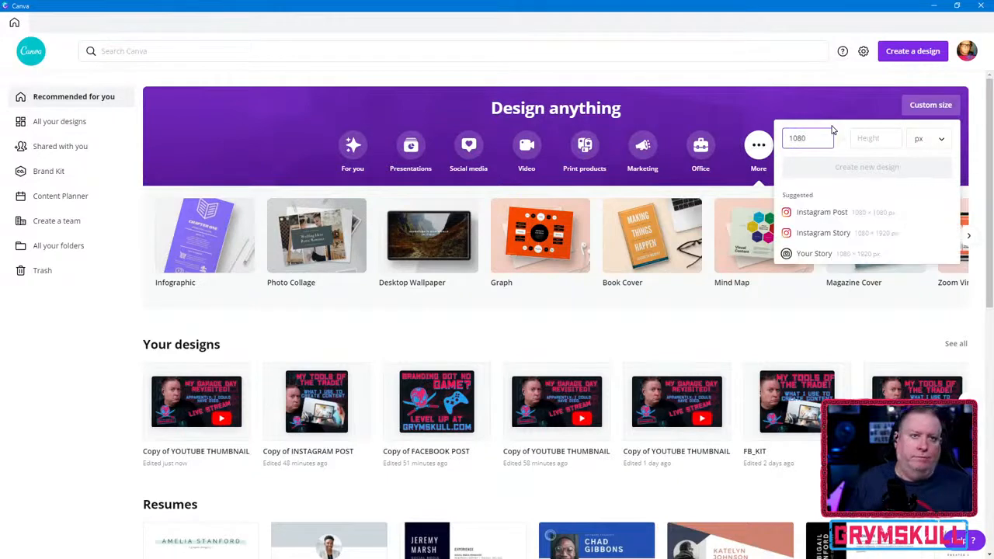
left_click(890, 138)
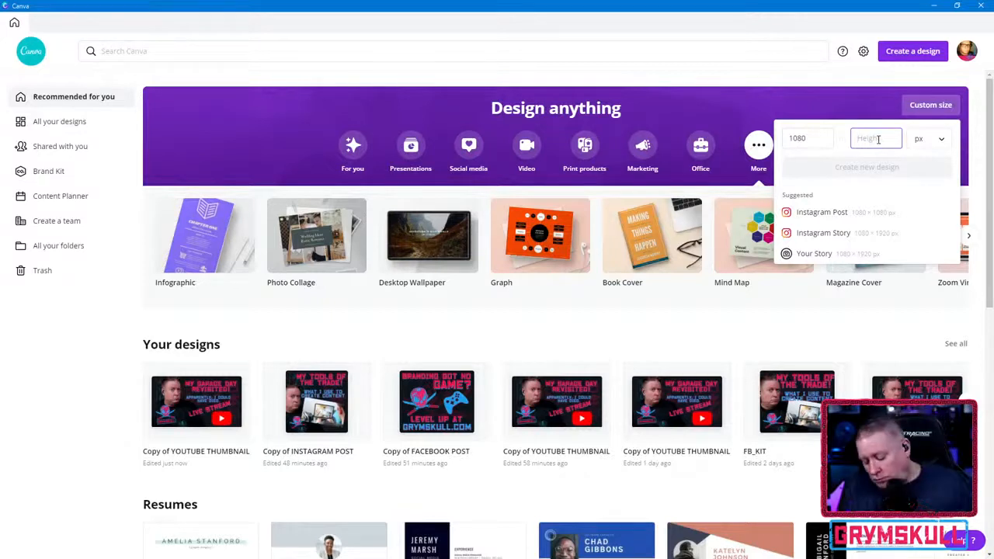
type("100")
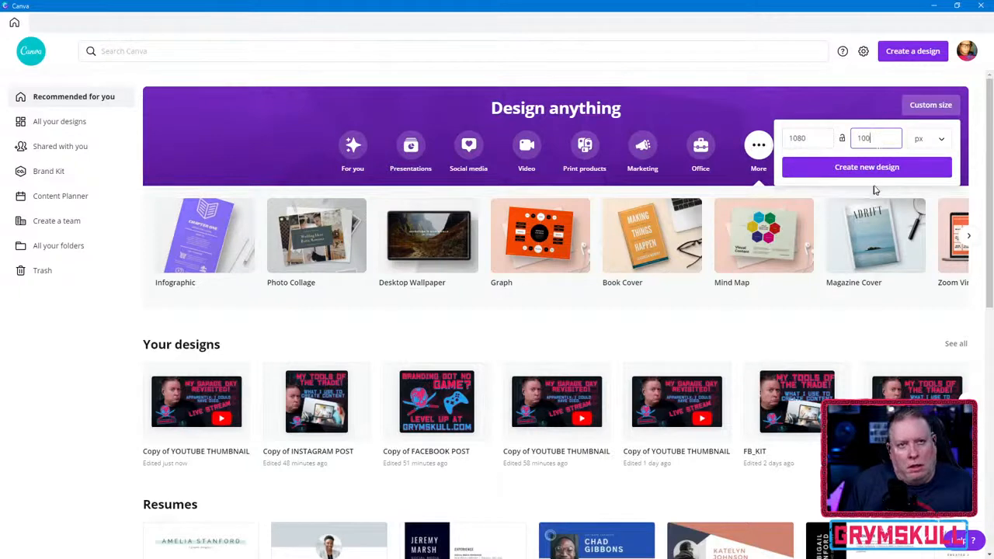
left_click(875, 169)
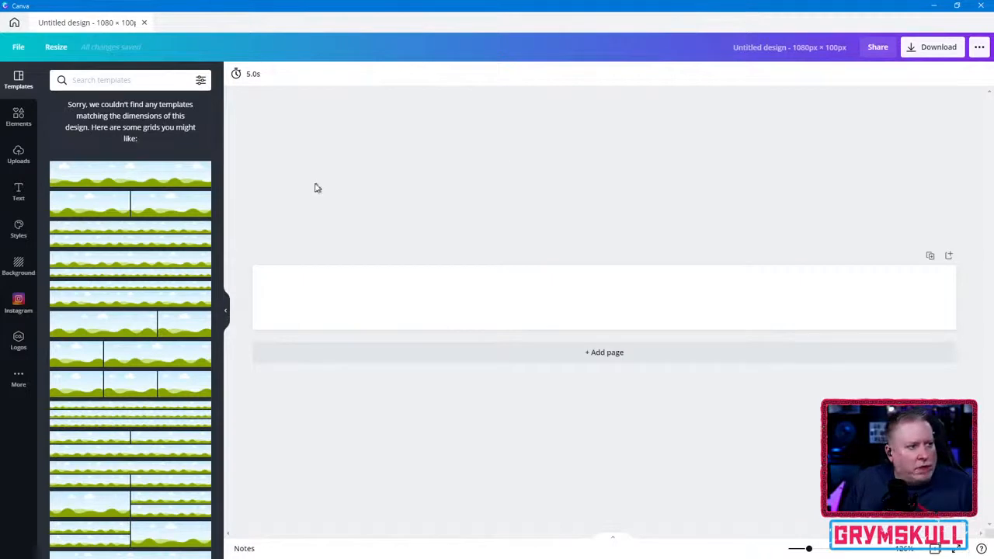
- Try out the suggested single-image and two-row grids on the blank page, and clear them off the page again
left_click(152, 179)
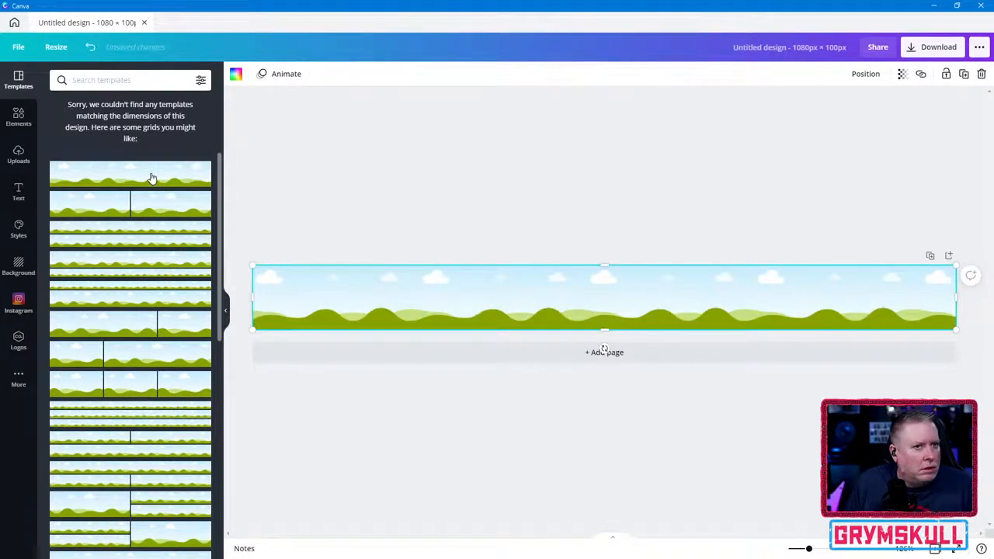
left_click(156, 263)
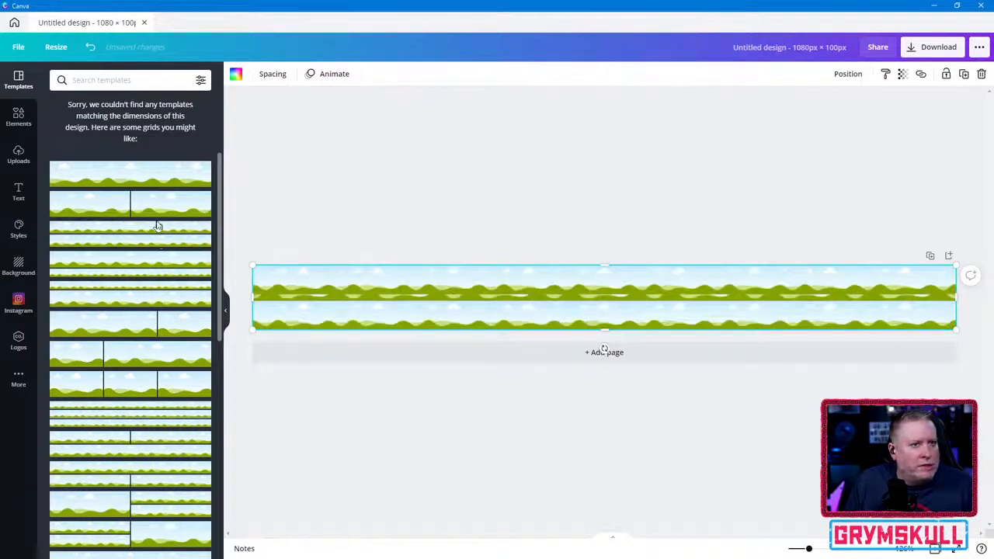
left_click(183, 180)
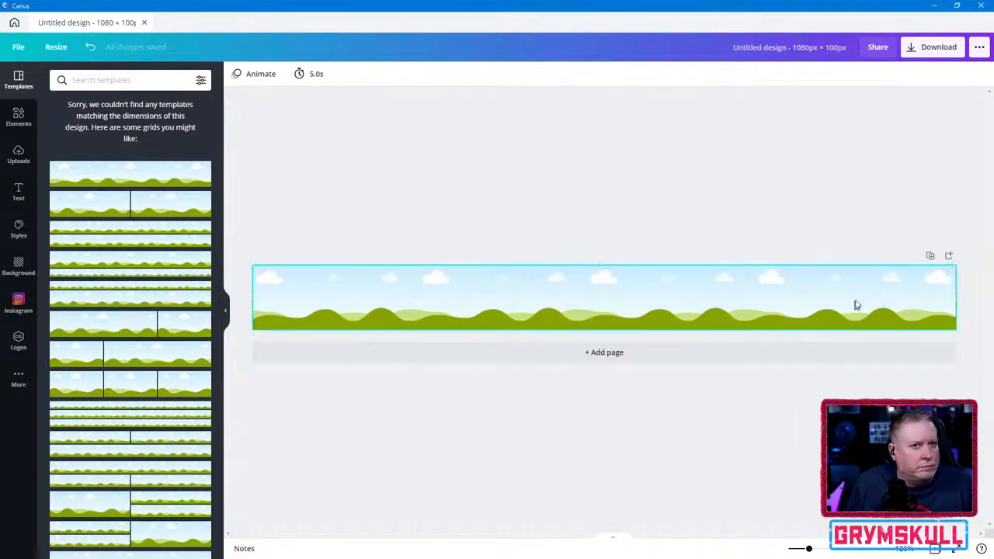
key("Delete")
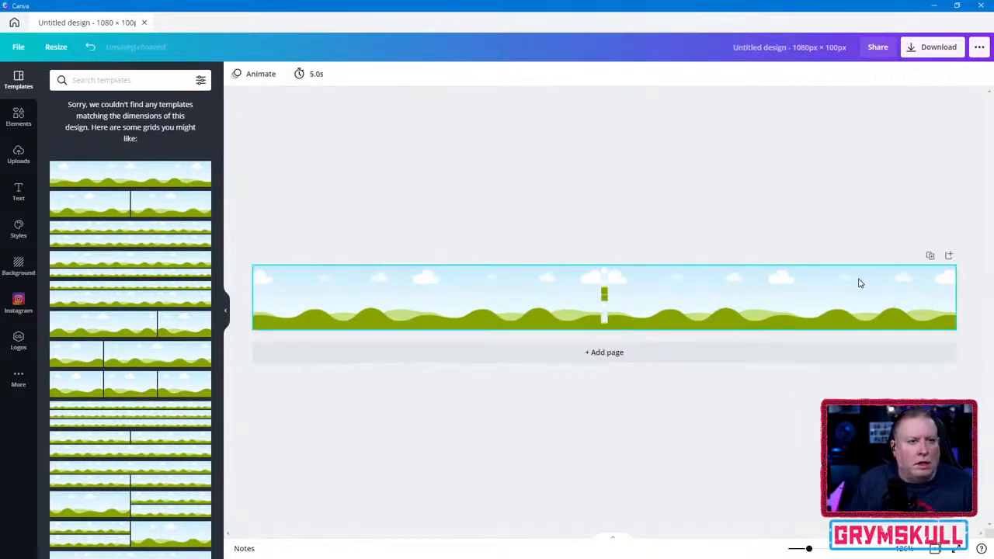
left_click(855, 299)
key("ctrl+z")
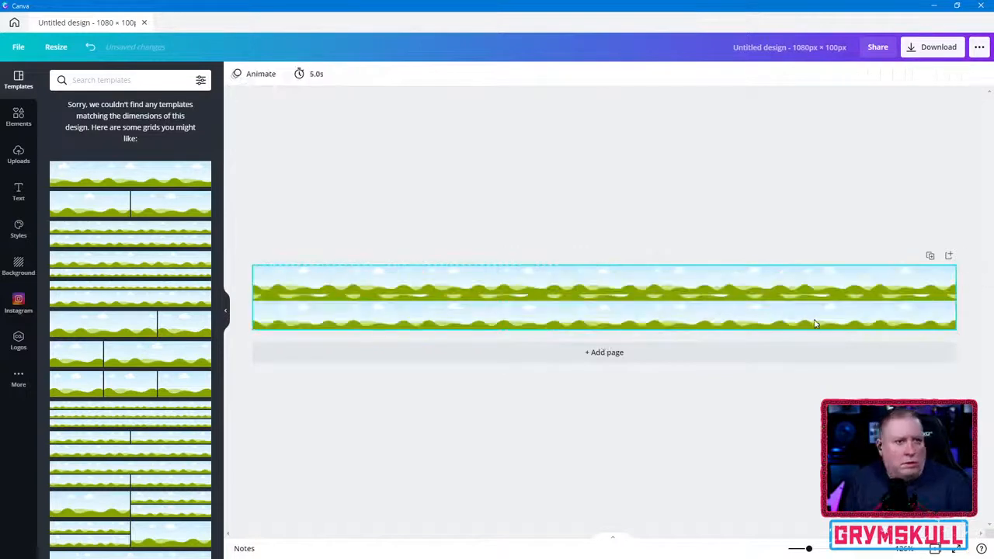
key("Delete")
left_click(801, 302)
key("Delete")
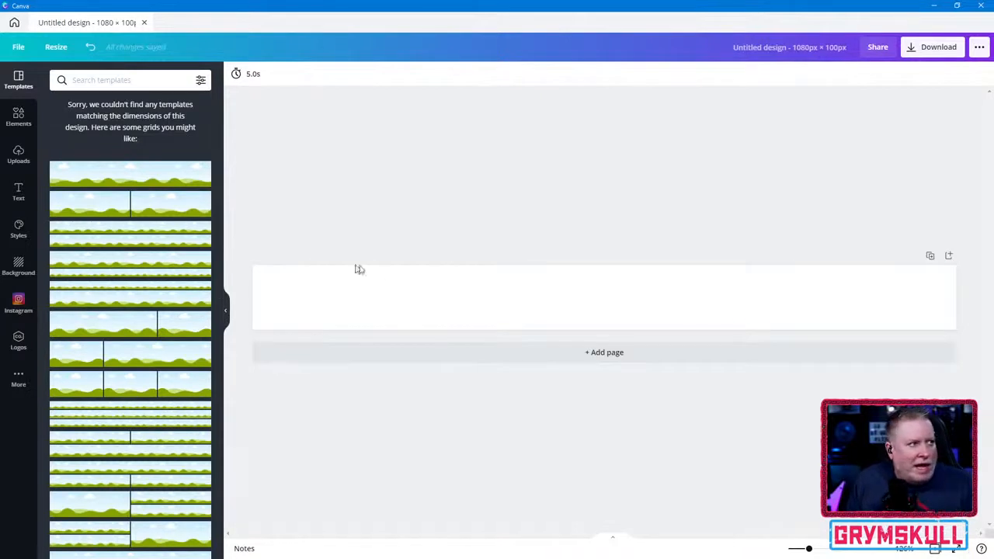
- Start a media upload and look through the BACKGROUNDS and BRANDING folders on the LIVE_ASSETS (I:) drive
left_click(18, 153)
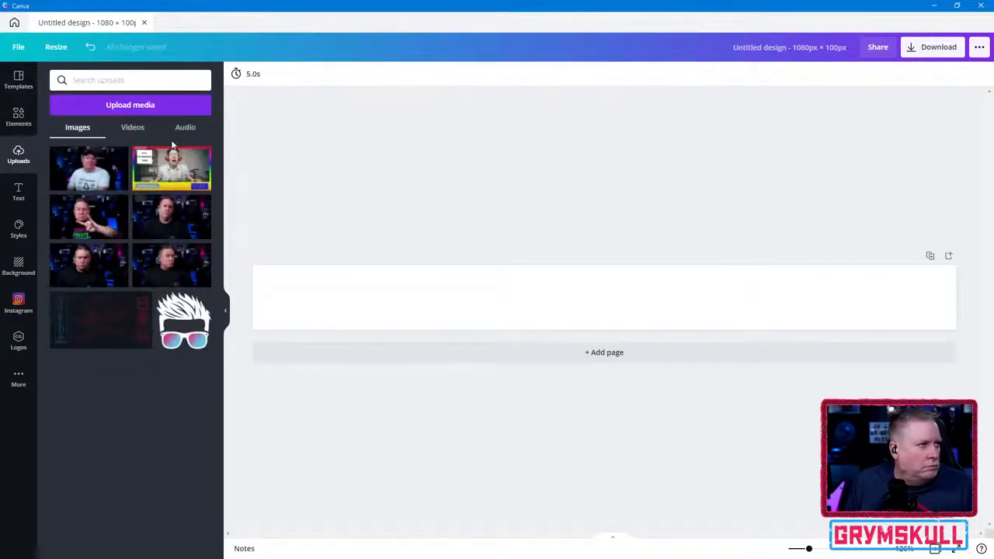
left_click(137, 106)
scroll(136, 107, "up", 2)
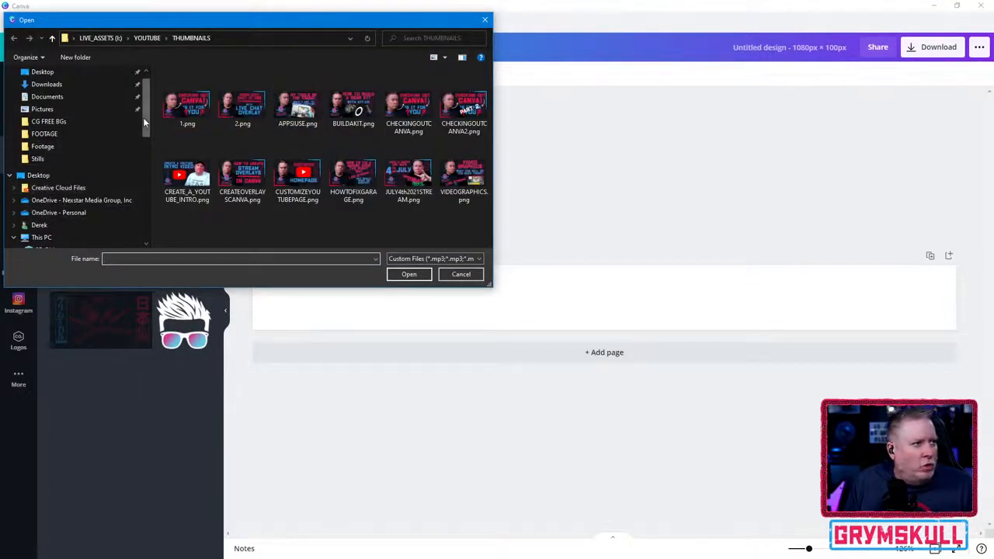
left_click_drag(143, 117, 143, 164)
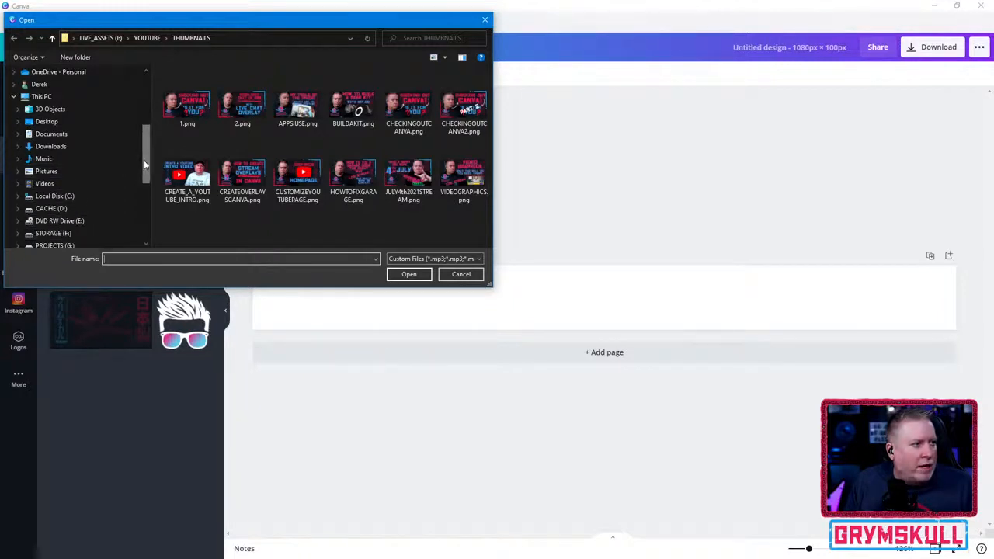
scroll(72, 241, "down", 2)
left_click(71, 246)
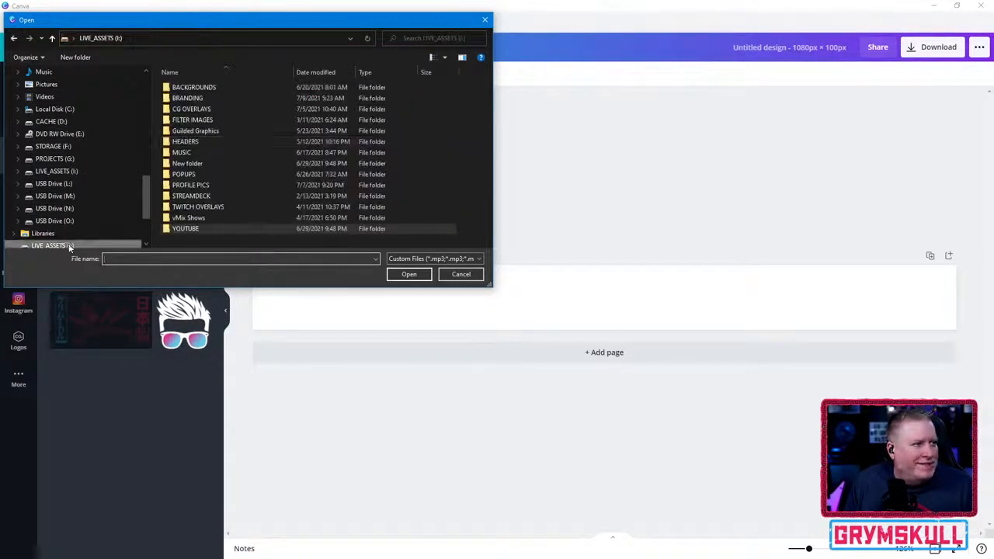
double_click(194, 87)
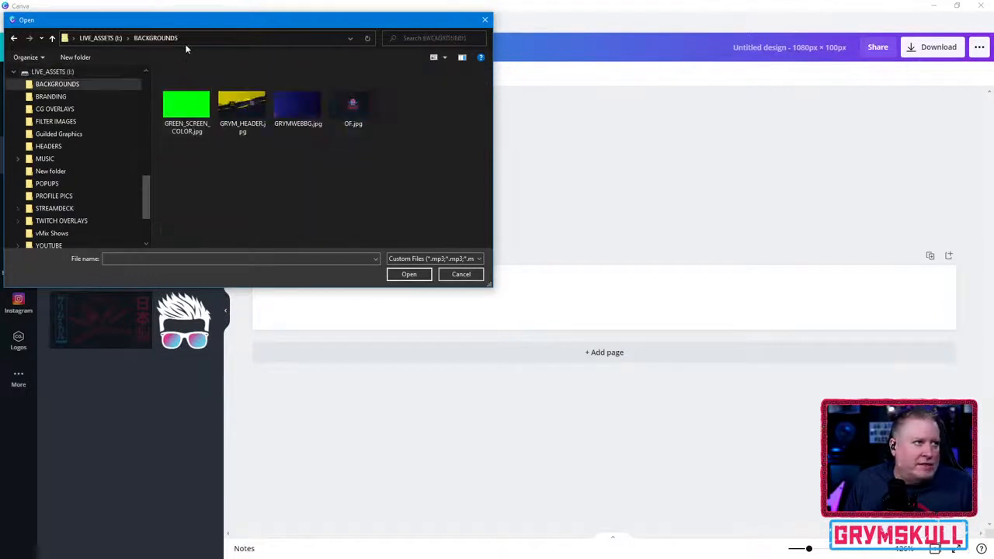
left_click(104, 40)
double_click(191, 99)
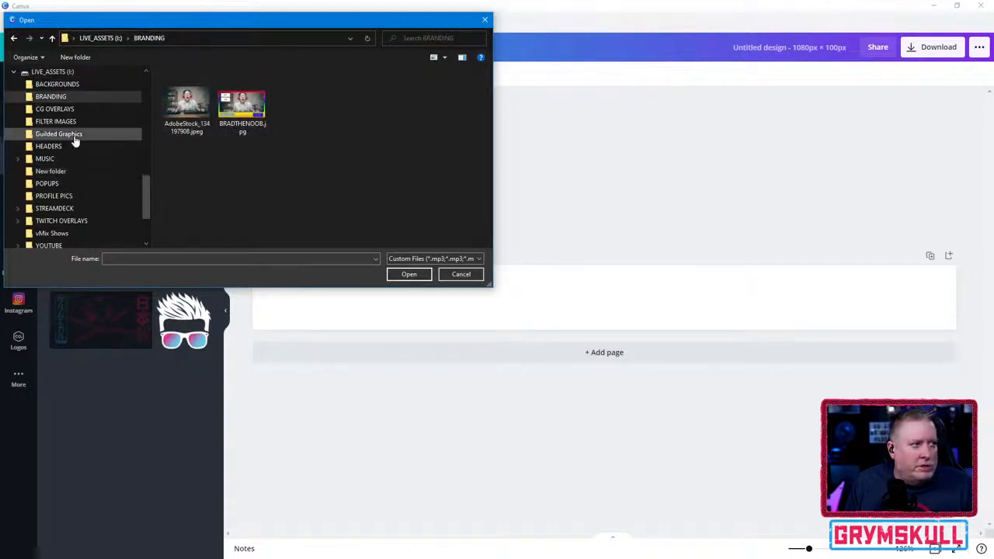
- Browse the upload dialog to the SHOWDOWN folder under STORAGE (F:) > _STREAMING_ASSETS > NERD OR DIE
scroll(93, 194, "down", 2)
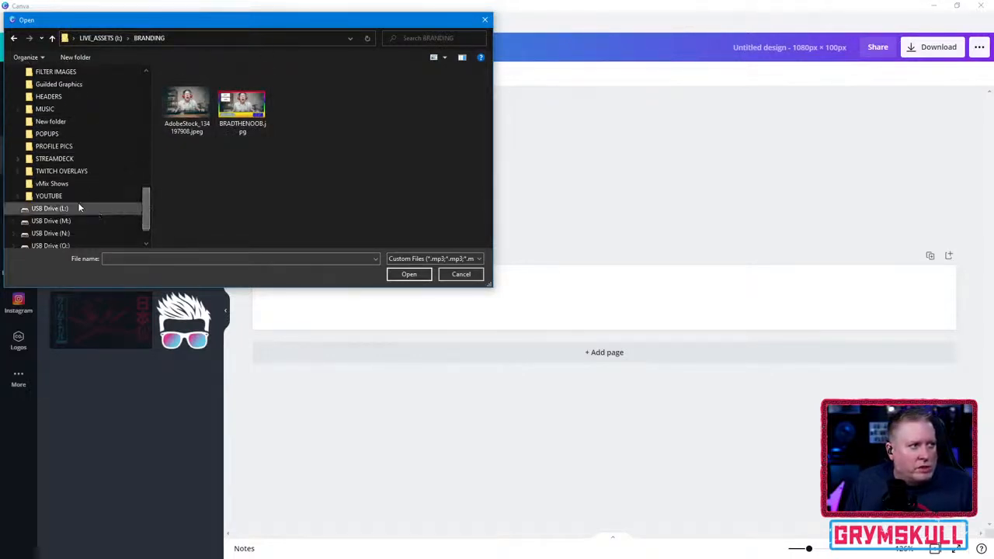
scroll(143, 194, "up", 3)
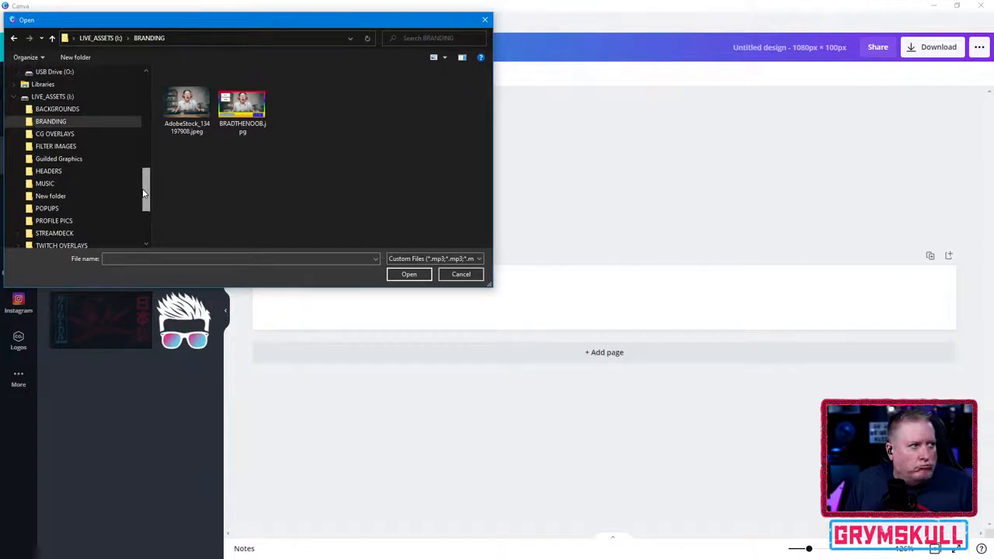
left_click_drag(143, 194, 148, 150)
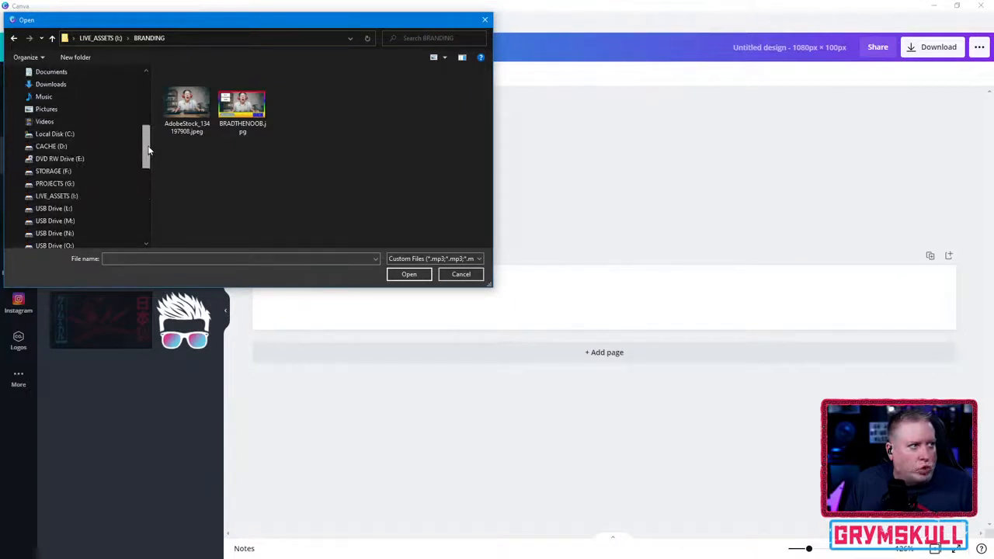
left_click(77, 171)
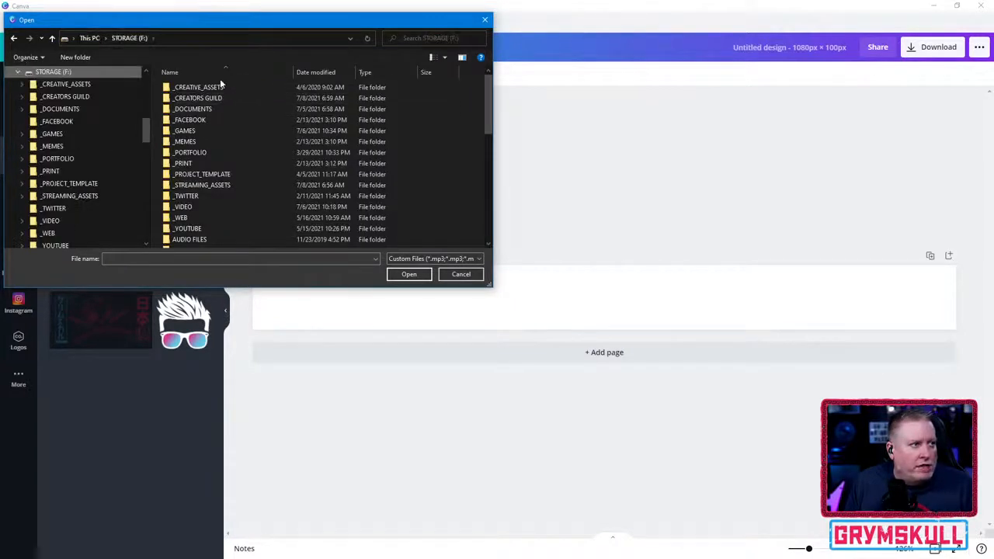
double_click(241, 186)
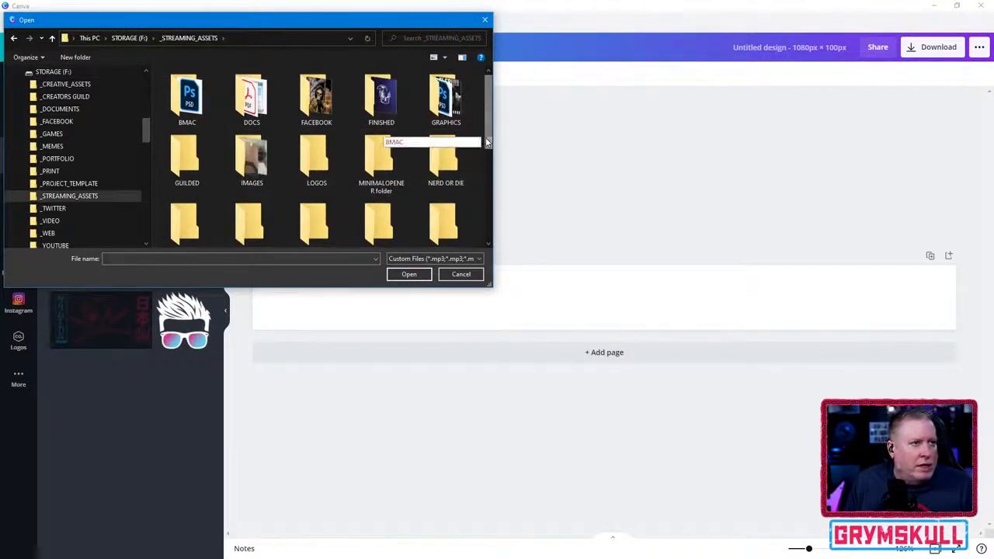
left_click_drag(489, 143, 489, 152)
double_click(435, 153)
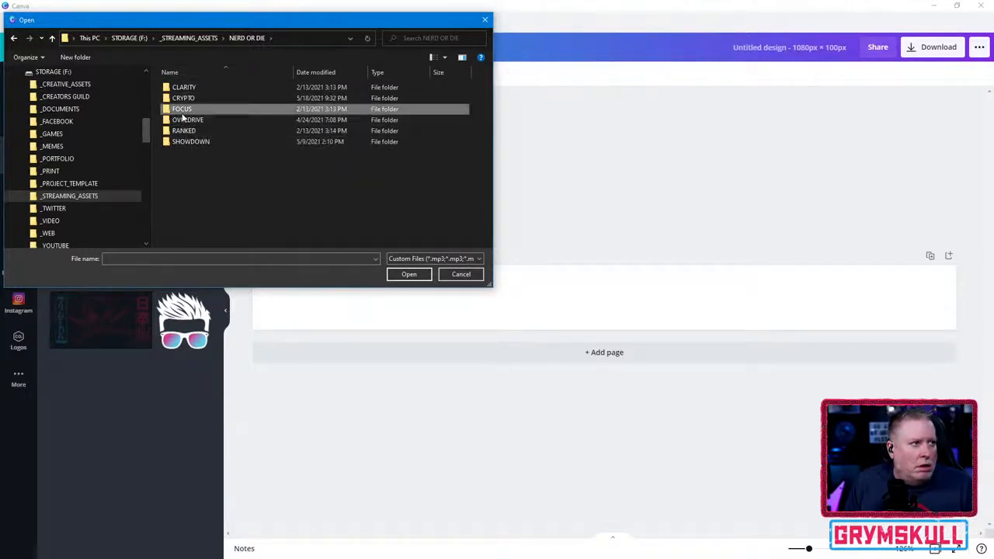
double_click(194, 143)
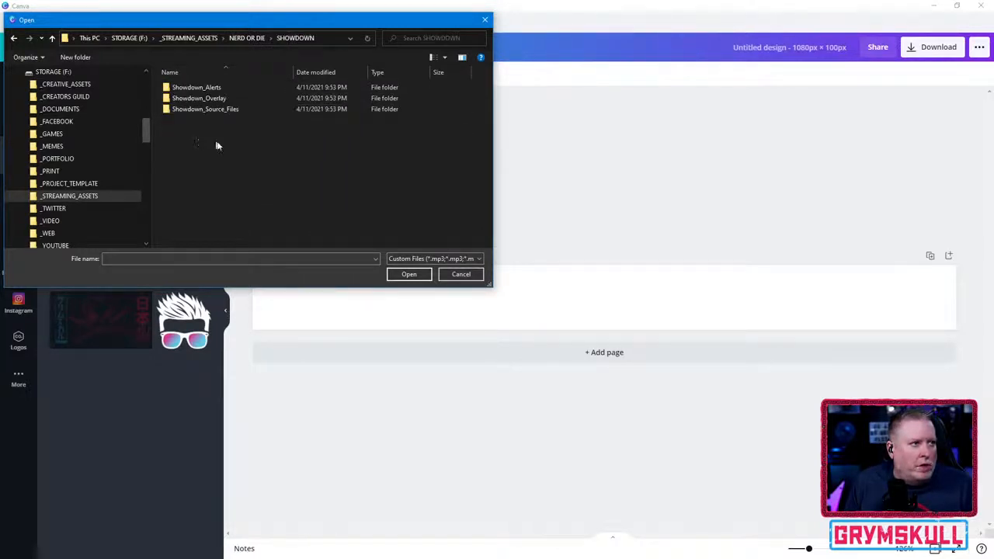
- Look through the GRYM SHOWDOWN LOGOS folder inside the Assets folder of Showdown_Source_Files
double_click(185, 110)
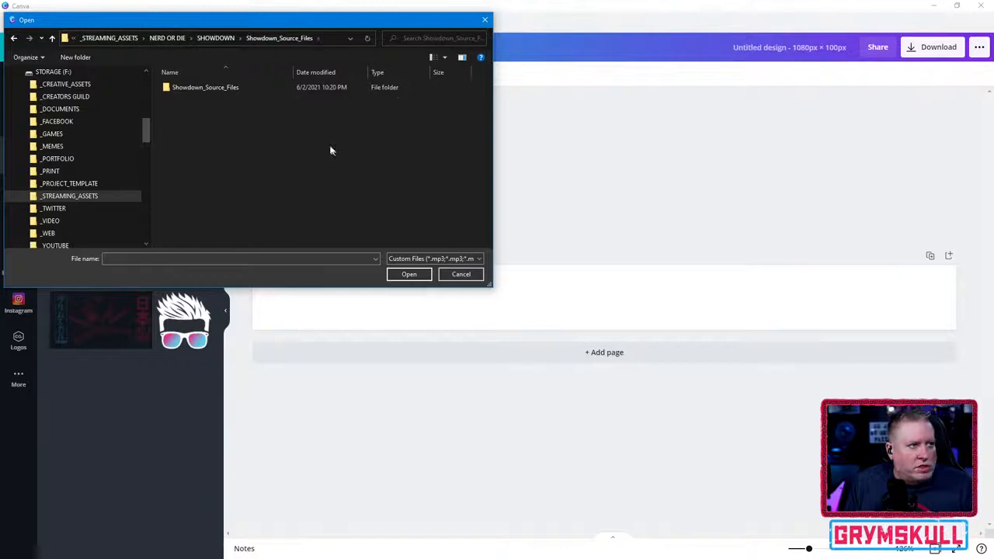
double_click(229, 87)
double_click(184, 101)
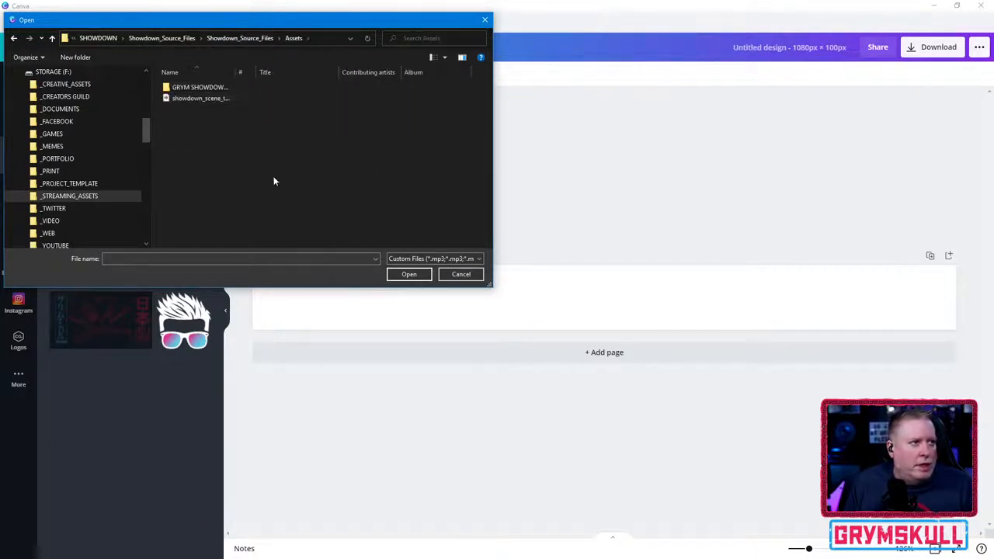
double_click(196, 88)
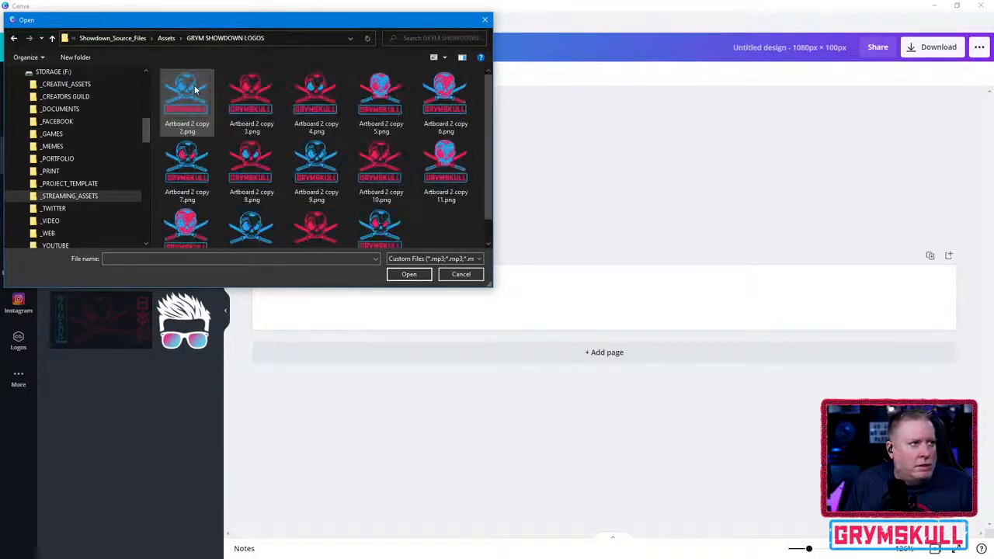
scroll(338, 142, "down", 1)
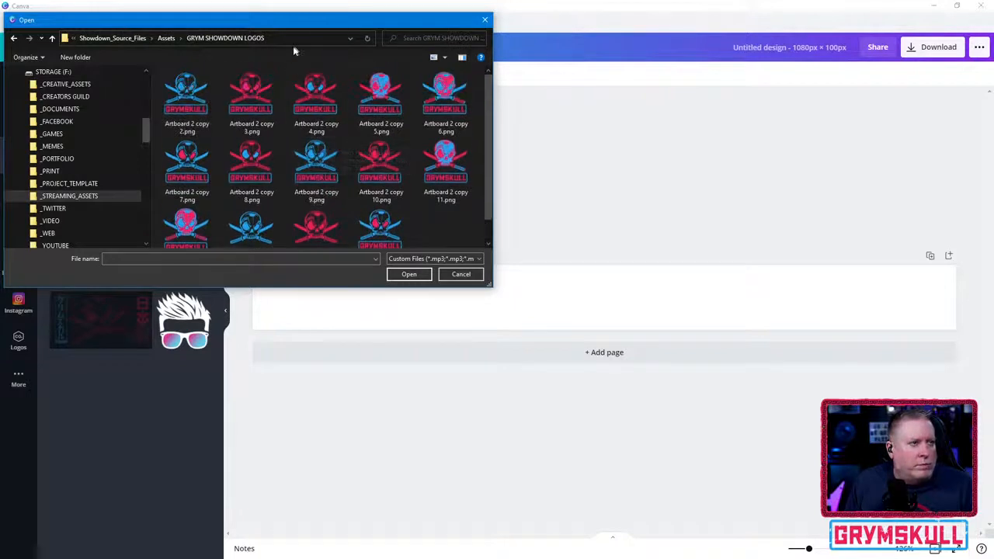
- Check the NOD Showdown MagentaBlue_GRYM.aep Logs folder for usable files and return to the SHOWDOWN folder
left_click(166, 38)
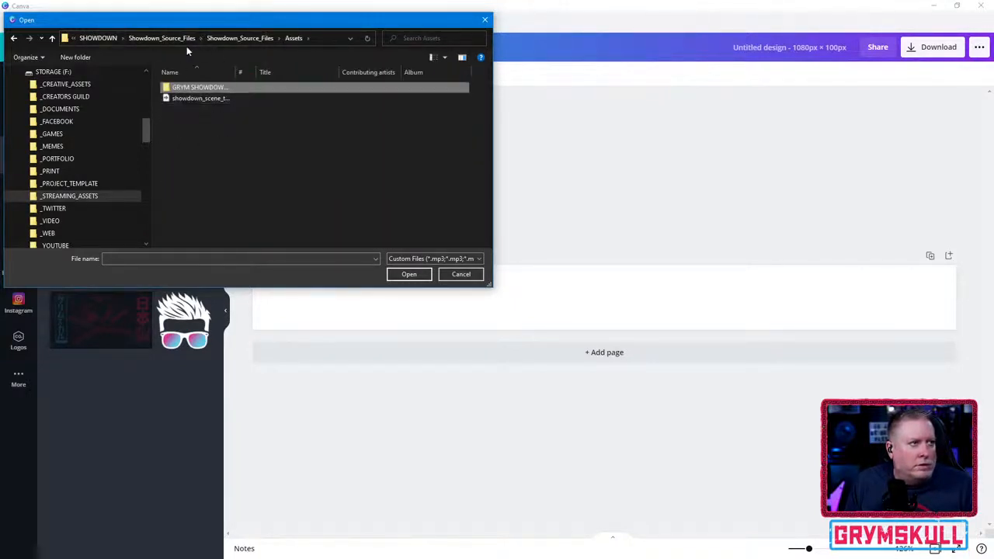
left_click(250, 38)
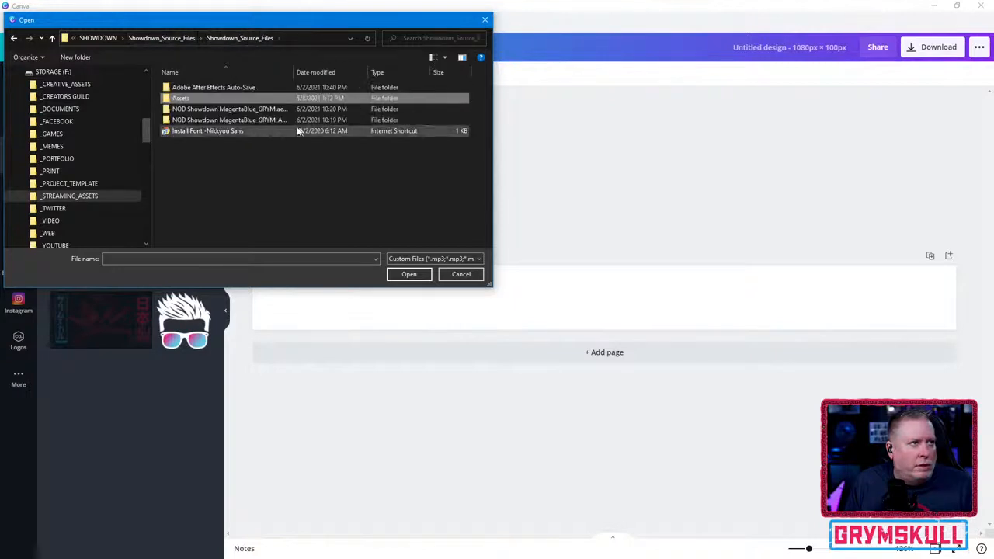
left_click(206, 110)
double_click(205, 110)
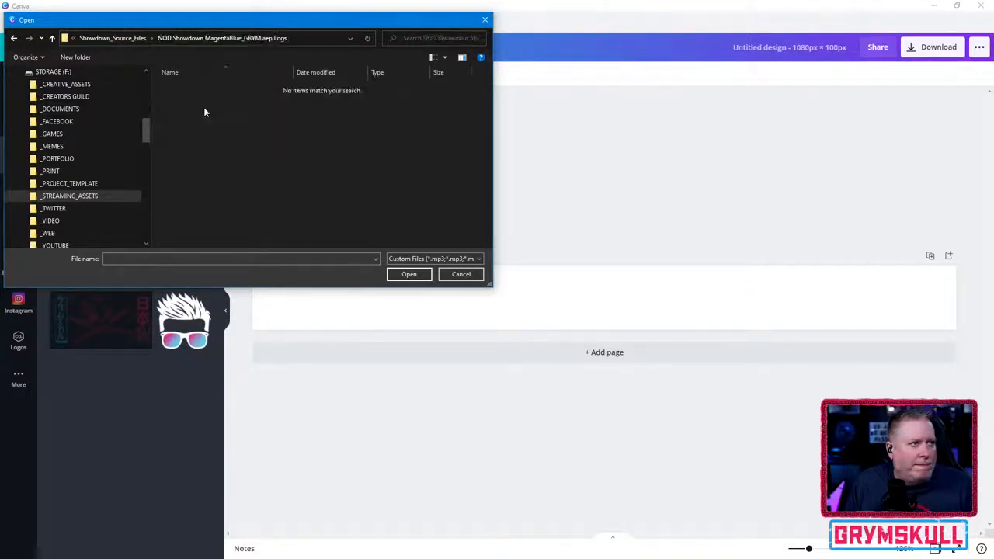
left_click(124, 39)
left_click(138, 39)
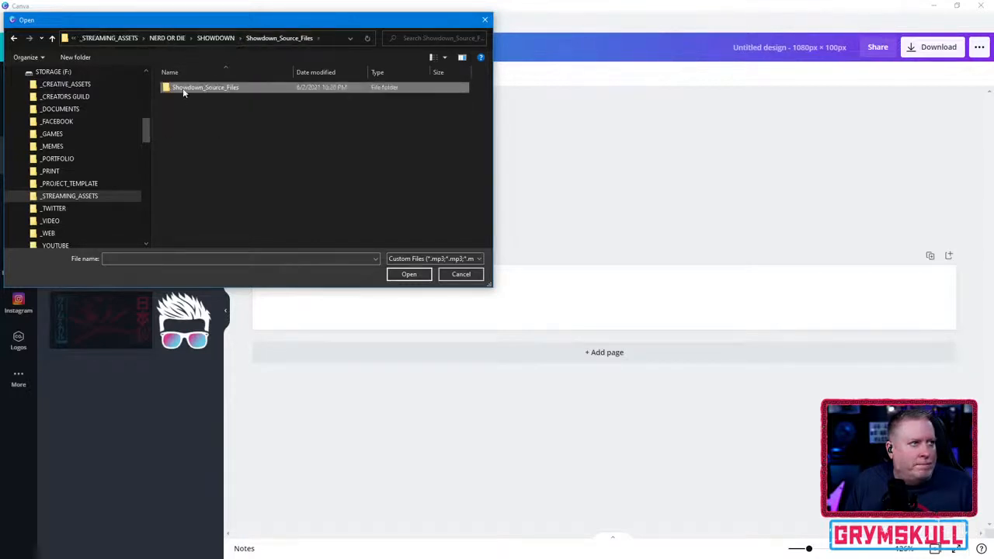
left_click(216, 38)
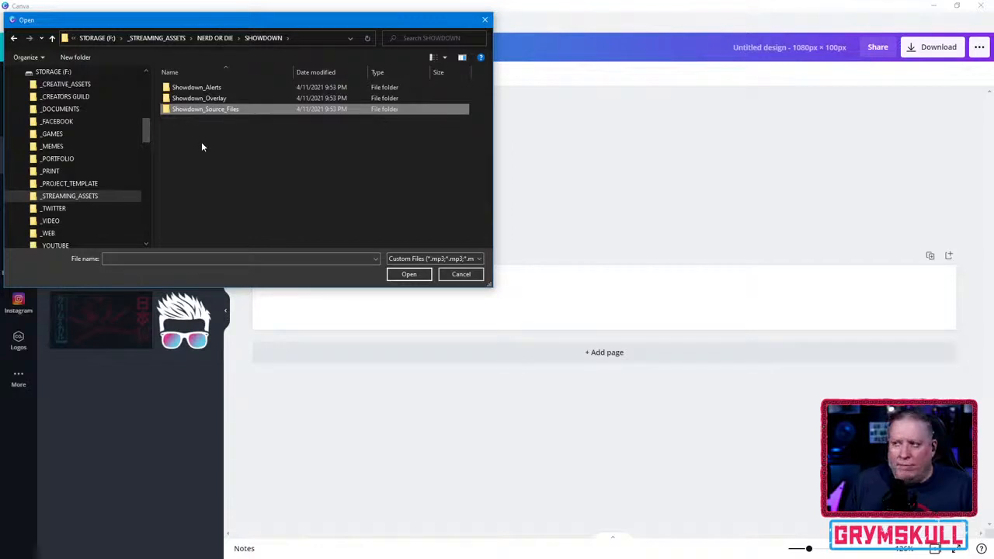
- Go into Showdown_Overlay and open the Scenes folder under Graphic Assets - Individual Files > Magenta and Blue
double_click(220, 98)
double_click(221, 88)
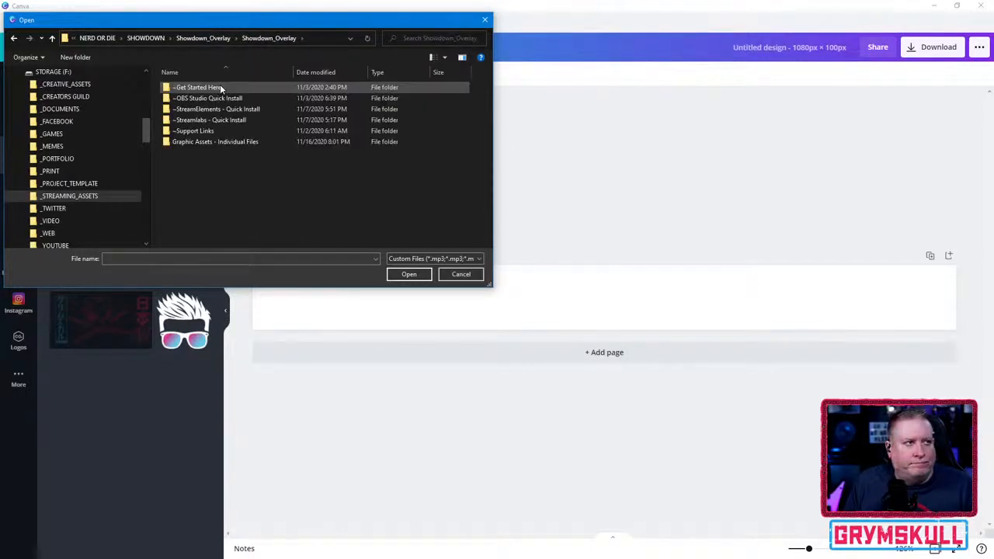
double_click(191, 142)
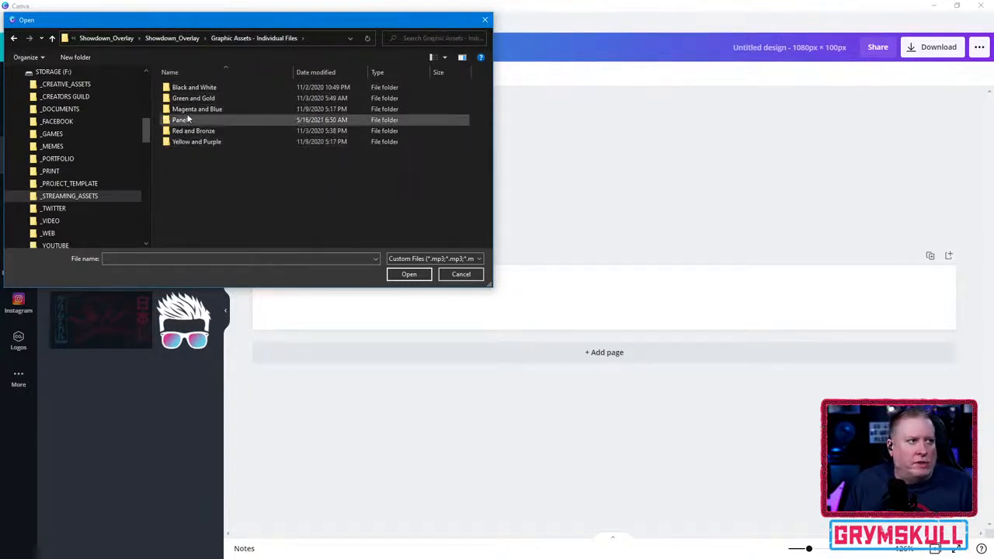
double_click(192, 110)
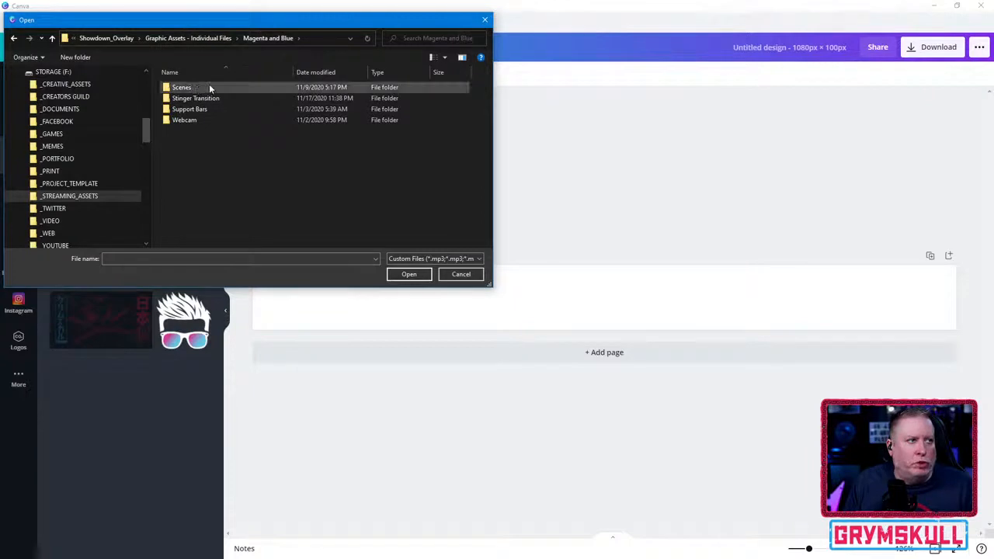
double_click(211, 87)
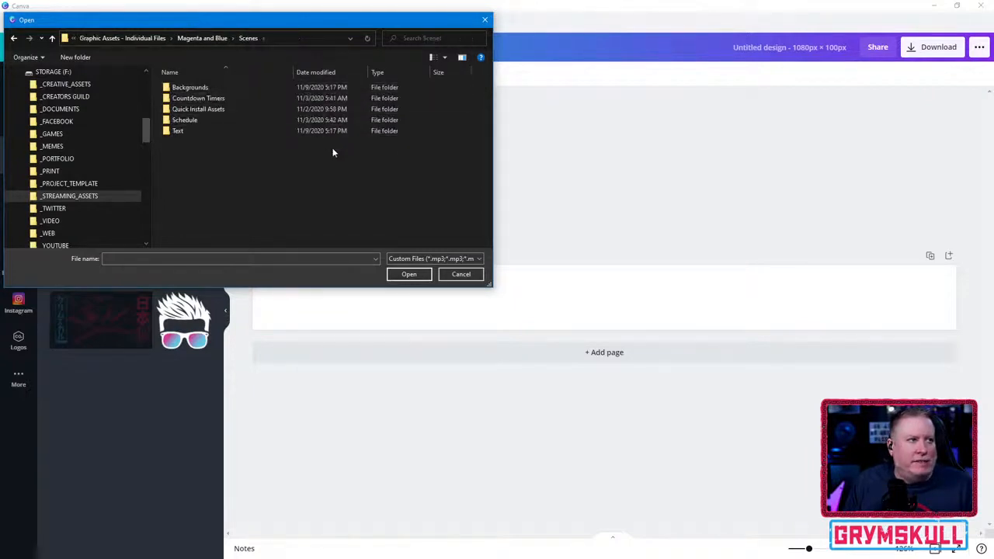
- Upload Background_2.png from the Non-animated folder inside Backgrounds
double_click(243, 86)
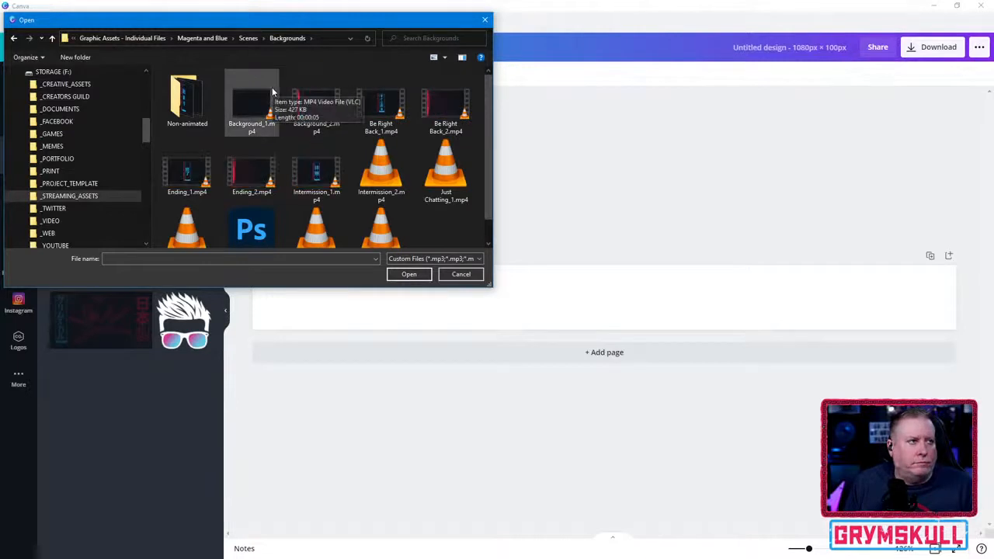
double_click(181, 103)
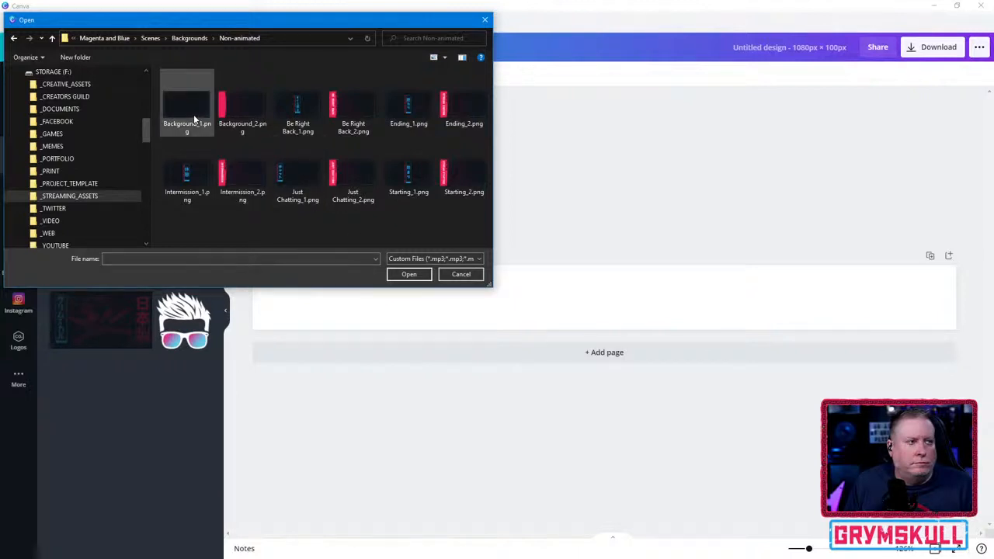
left_click(246, 112)
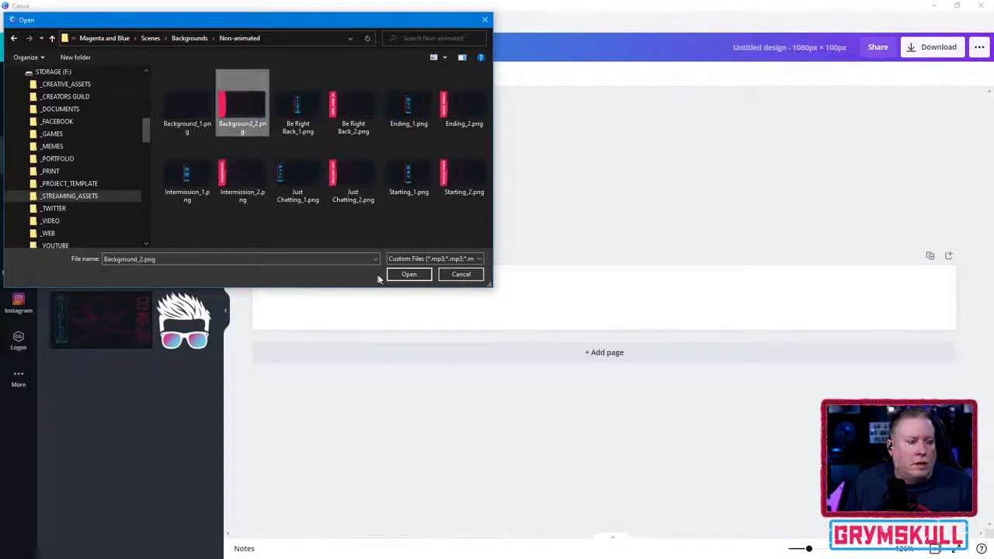
left_click(408, 275)
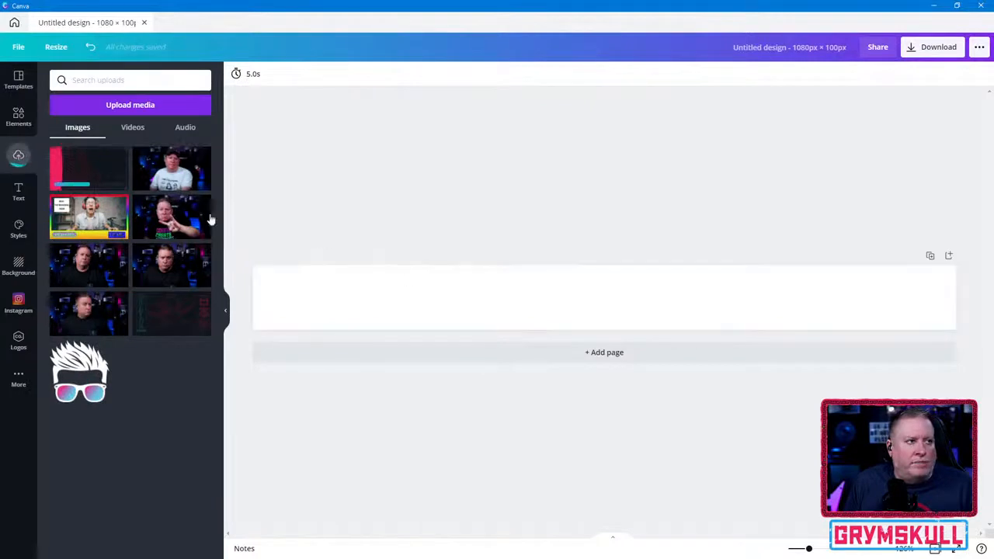
- Place the uploaded Background_2 image on the page and rotate it 90° counterclockwise so its pink band faces down
left_click(85, 166)
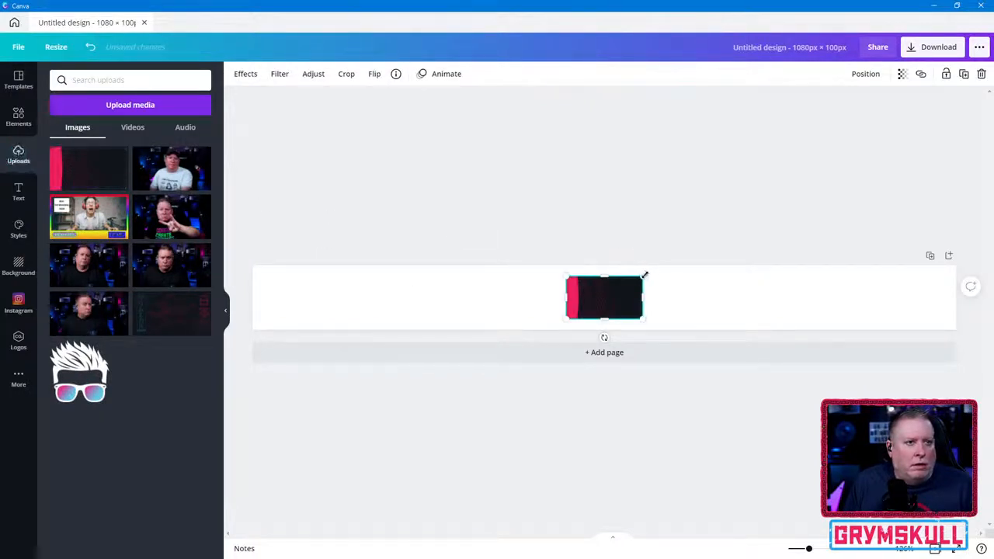
left_click_drag(607, 339, 640, 294)
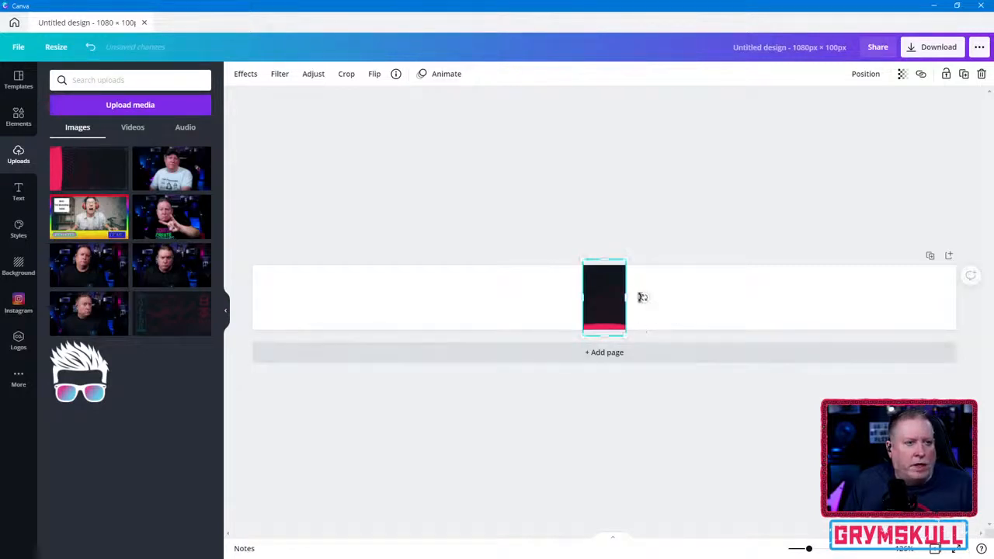
- Enlarge the rotated background image and align it with the page's left edge so it spans the full page width
left_click_drag(626, 260, 915, 25)
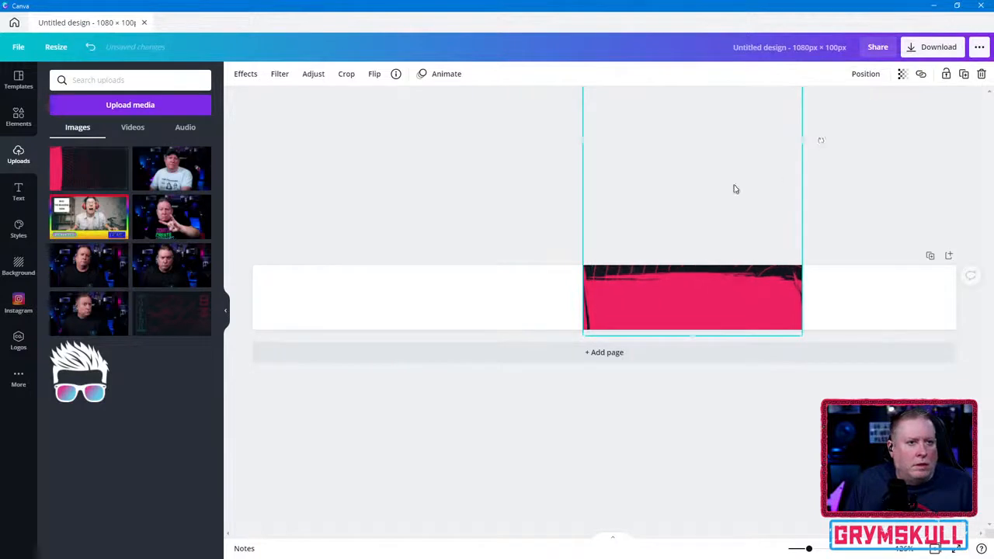
left_click_drag(734, 186, 388, 193)
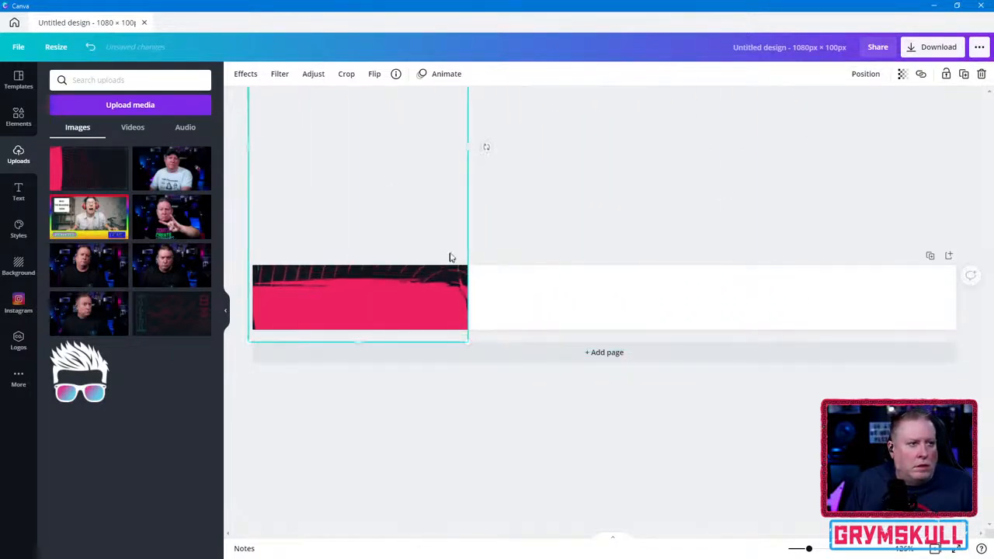
left_click_drag(469, 150, 598, 164)
left_click_drag(520, 304, 521, 257)
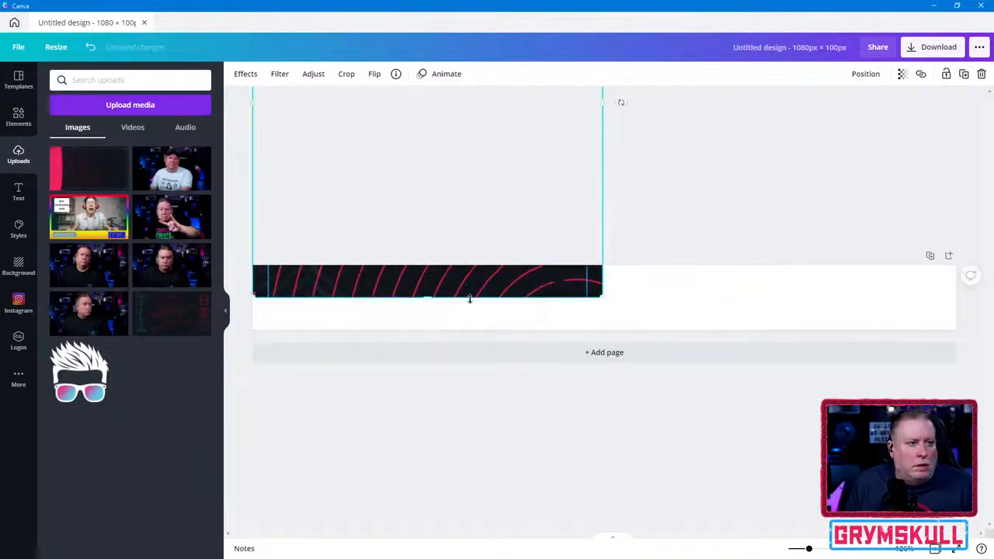
left_click_drag(430, 295, 428, 408)
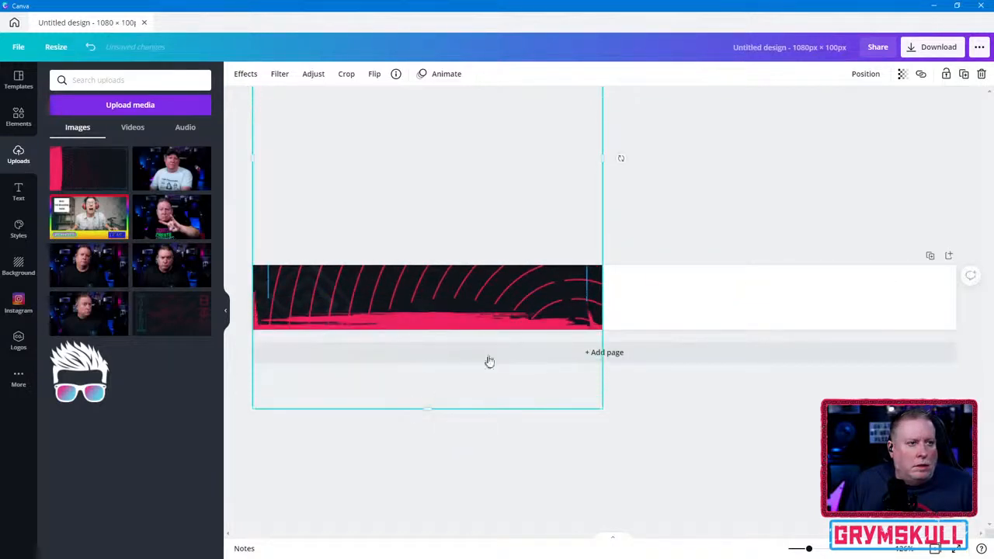
left_click_drag(602, 164, 964, 146)
left_click_drag(700, 291, 699, 197)
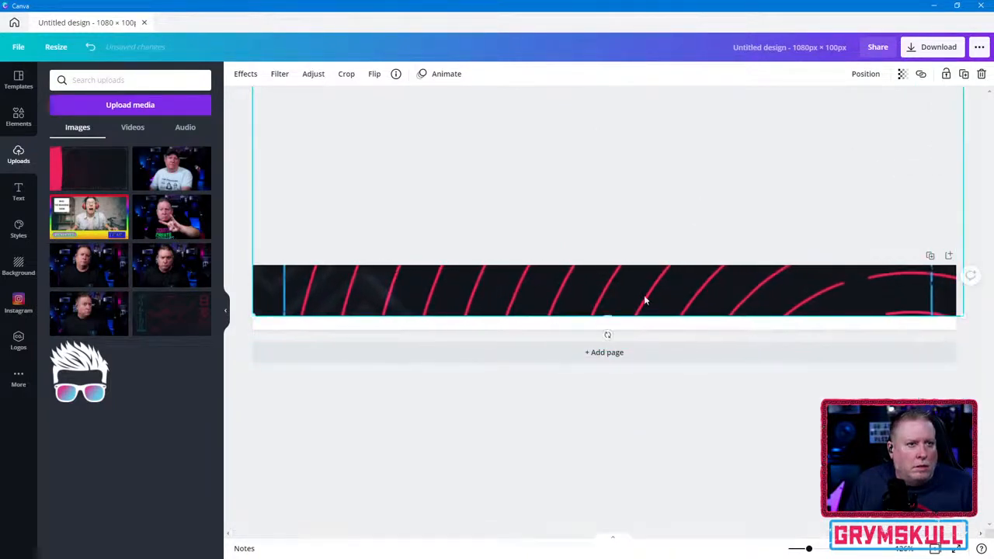
- Stretch the background image downward and shift it vertically until its pink brushed band fills the page height, then deselect it
left_click_drag(609, 319, 606, 469)
left_click_drag(597, 411, 597, 295)
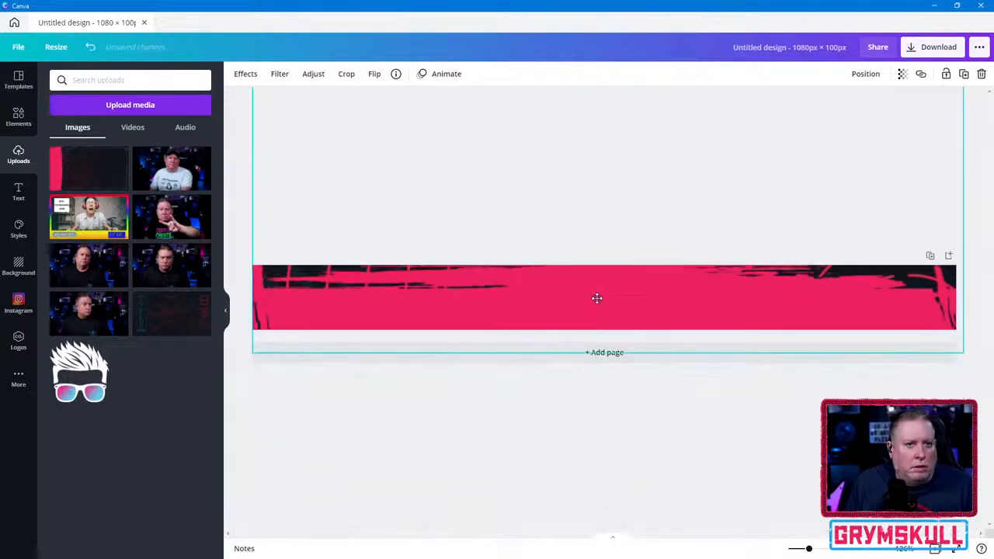
left_click_drag(608, 353, 609, 412)
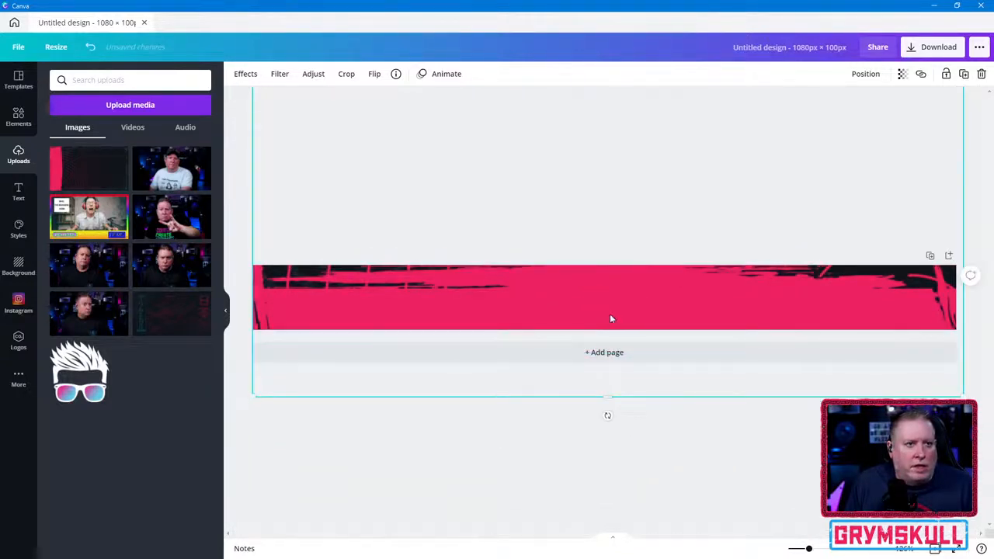
left_click_drag(613, 362, 611, 310)
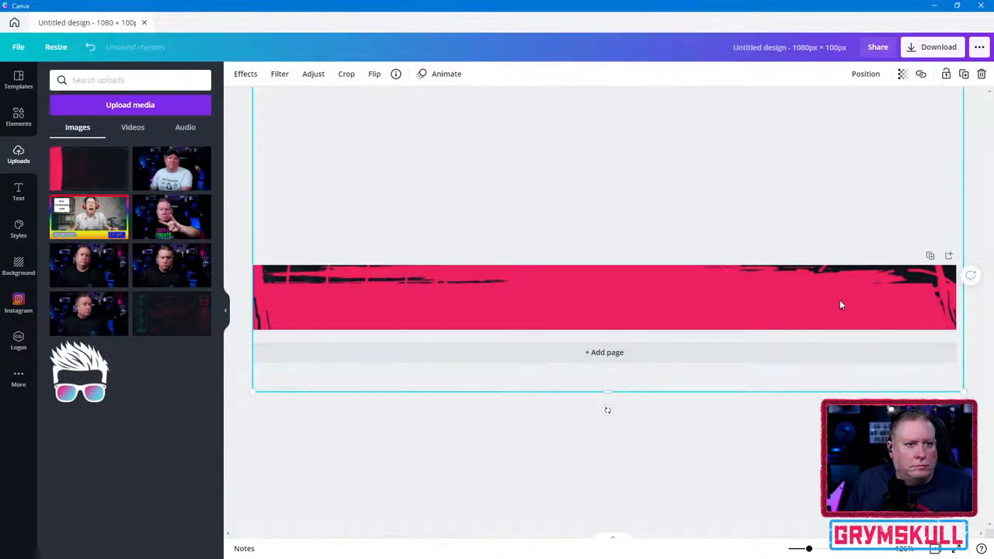
left_click(551, 392)
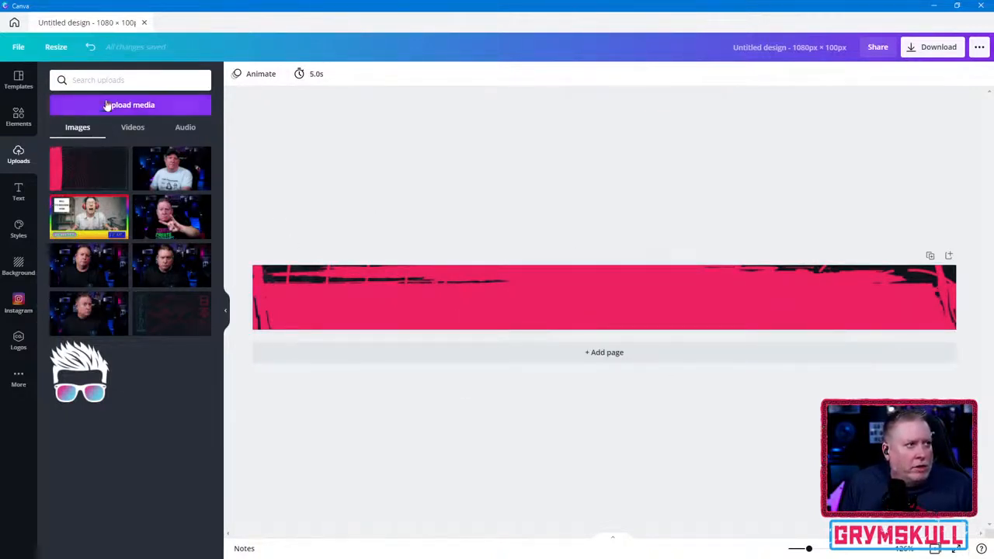
- Try the GrymSkull brand logo enlarged at the center of the banner, and delete it
left_click(19, 114)
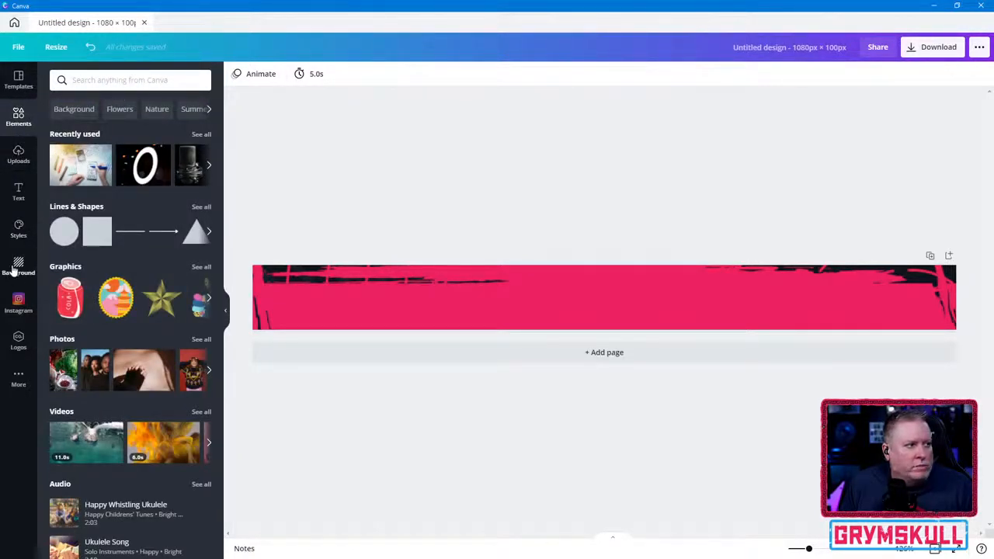
left_click(18, 342)
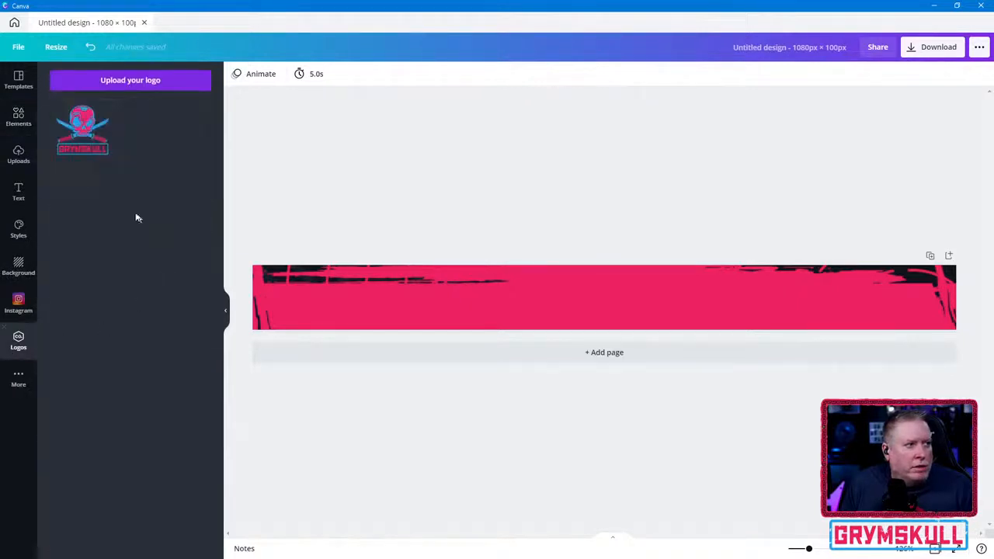
left_click(84, 132)
left_click_drag(623, 297, 514, 301)
key("ctrl+z")
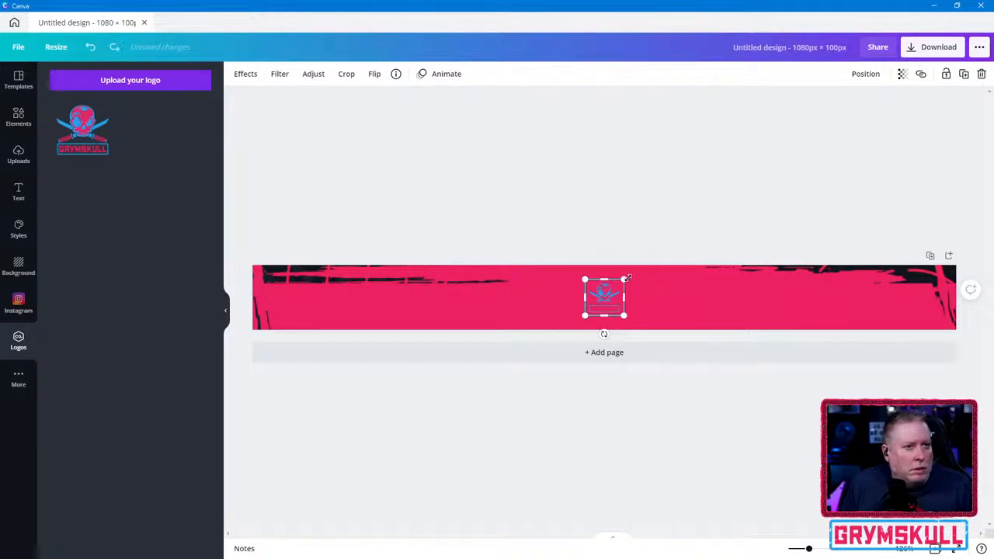
left_click_drag(628, 277, 702, 255)
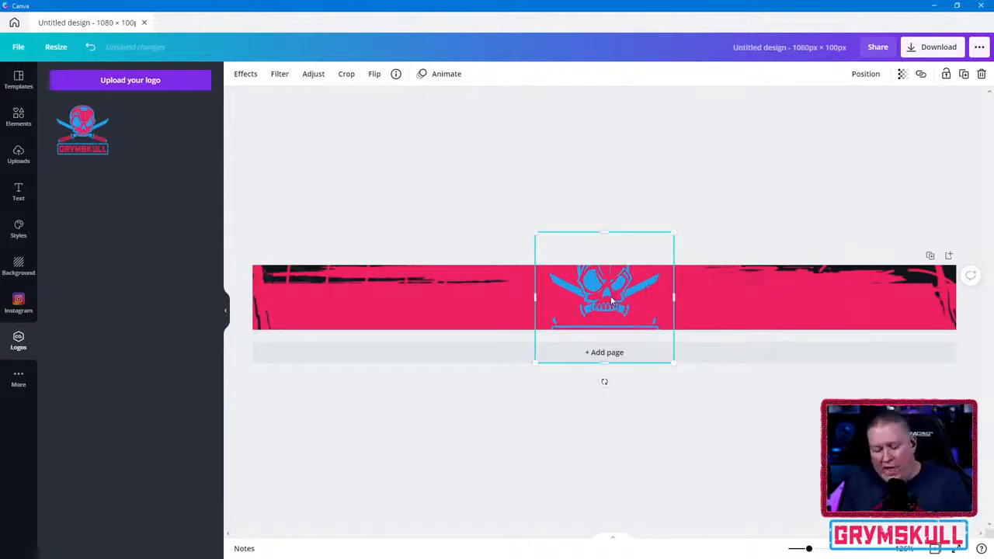
key("Delete")
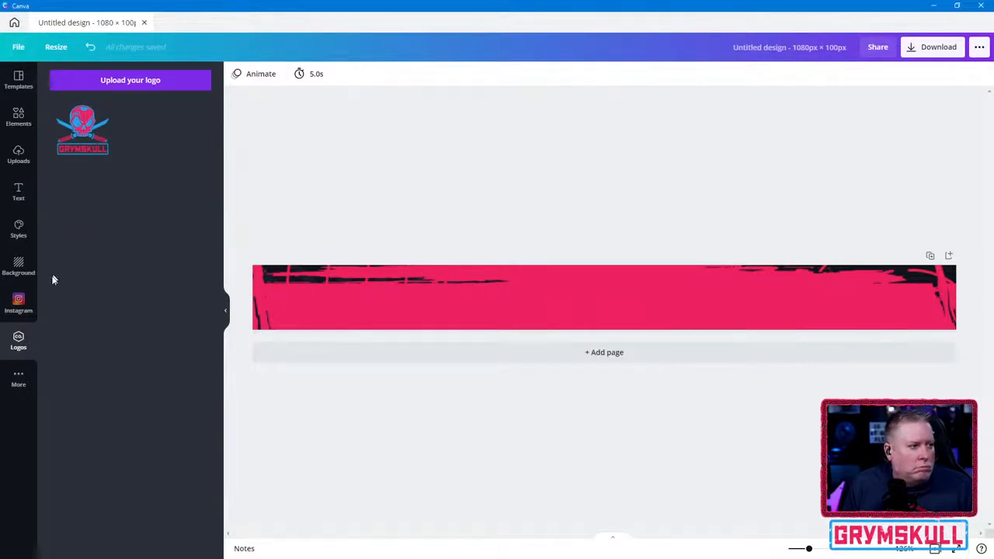
- Look through the additional apps, brand logos, elements and styles for a place to manage brand assets
left_click(23, 381)
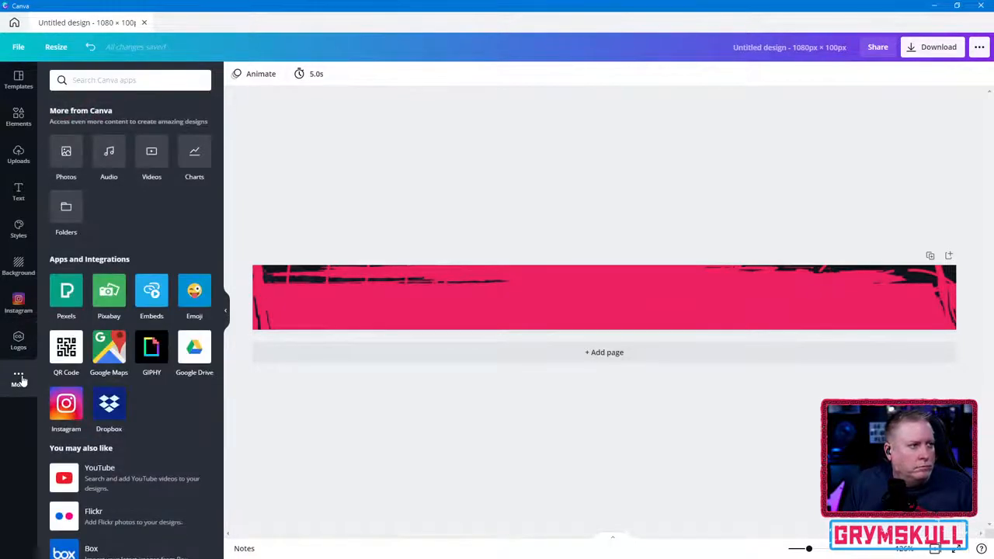
scroll(149, 377, "down", 5)
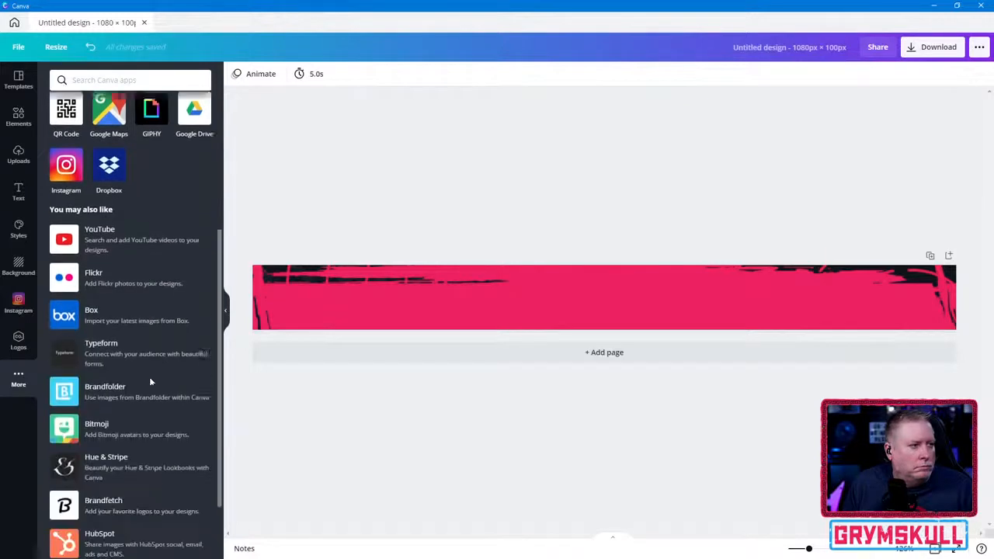
scroll(149, 377, "up", 2)
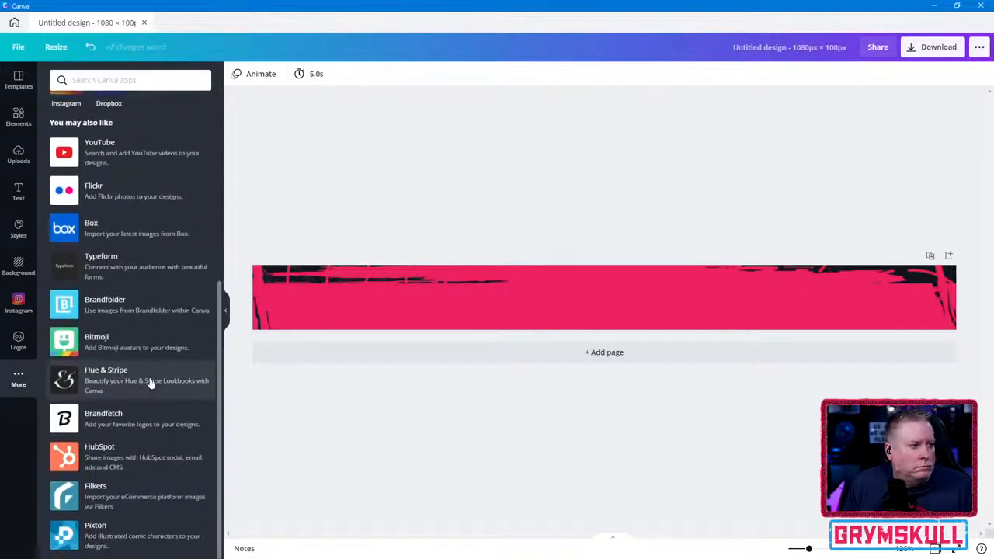
left_click(17, 345)
left_click(18, 78)
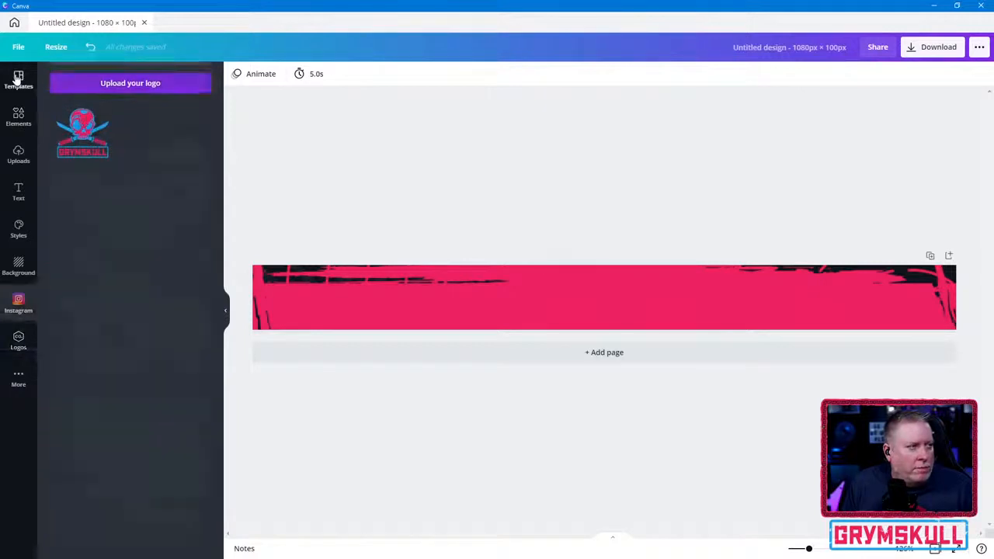
left_click(17, 122)
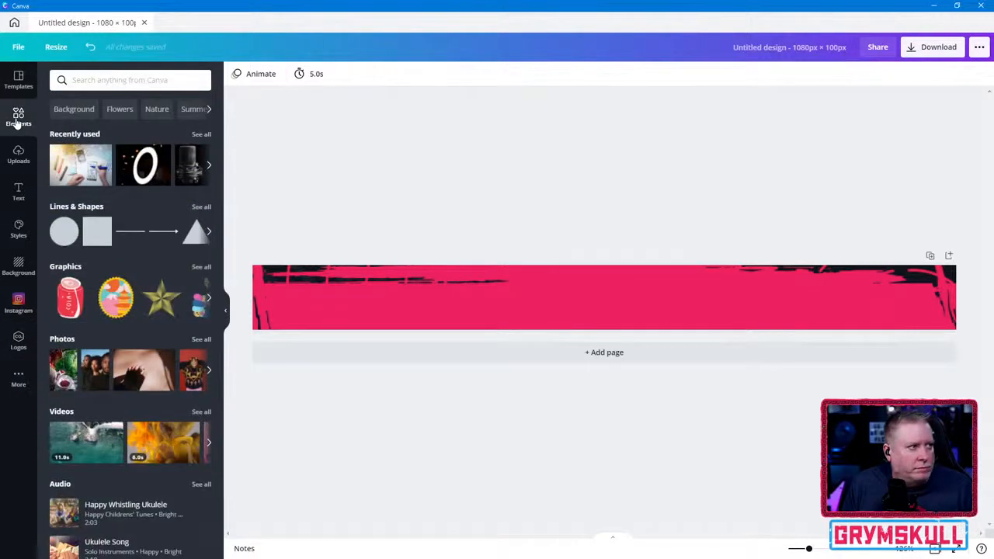
left_click(18, 228)
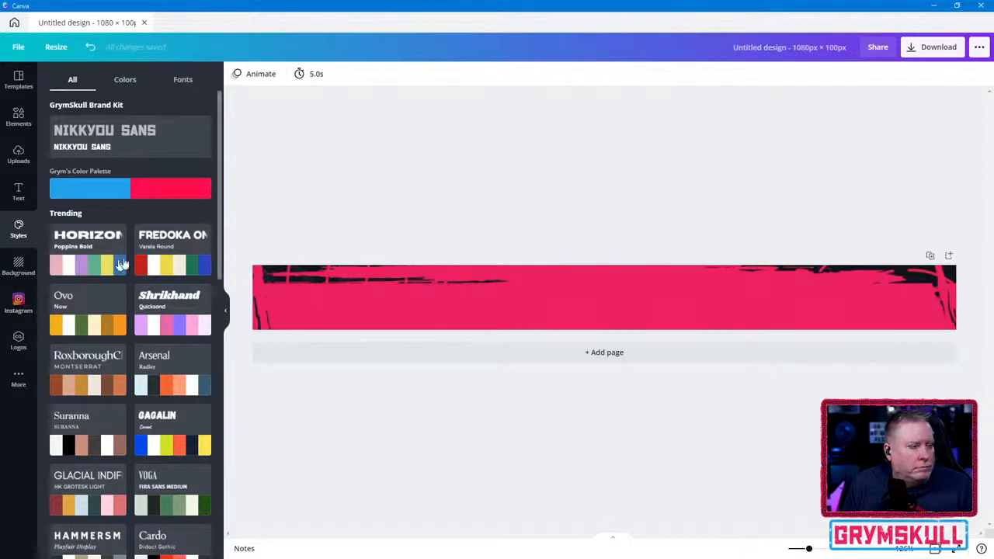
- Examine the publishing, sharing, print and integration options offered for the design, including the full list of share destinations
left_click(979, 48)
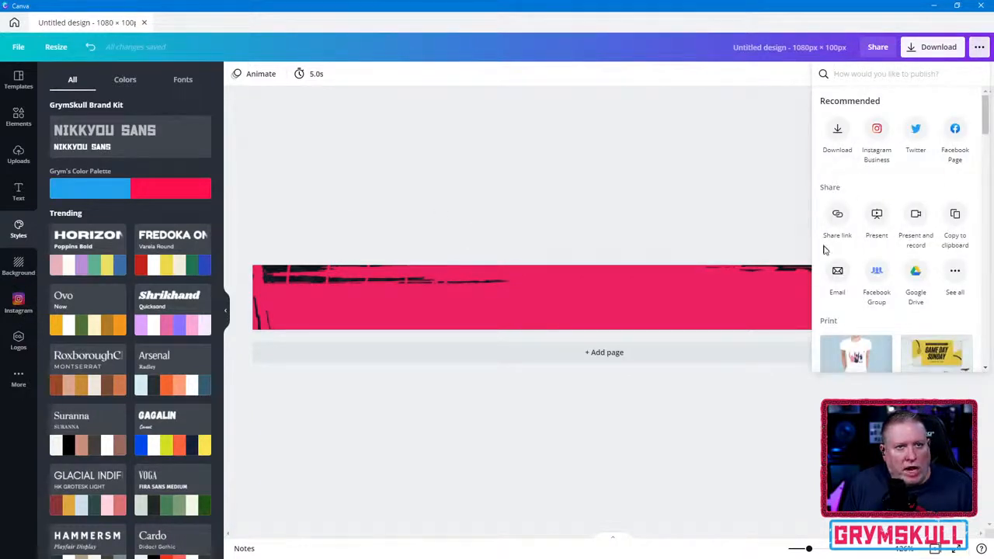
scroll(881, 261, "down", 2)
scroll(882, 266, "up", 2)
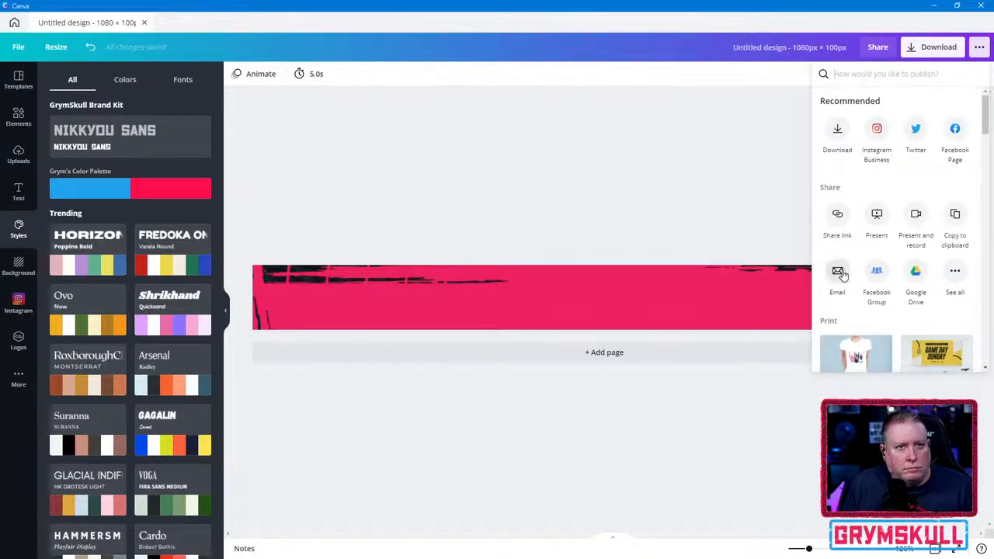
scroll(843, 275, "down", 1)
scroll(842, 275, "up", 1)
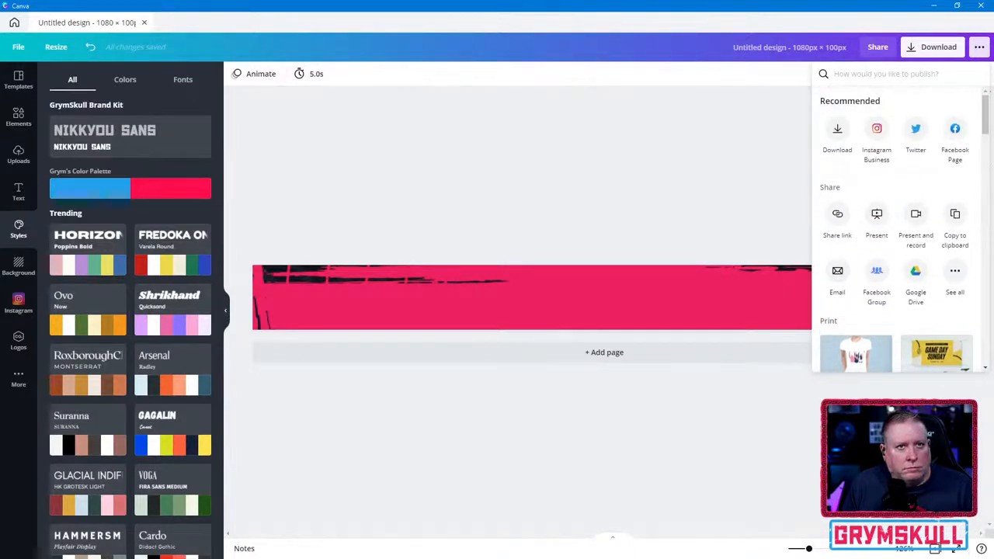
left_click(977, 48)
left_click(981, 48)
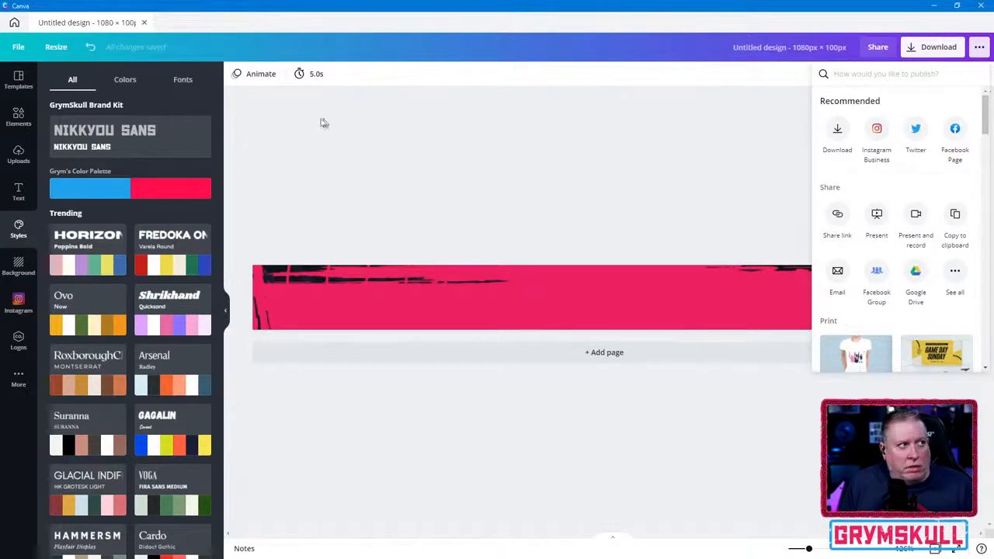
left_click(18, 81)
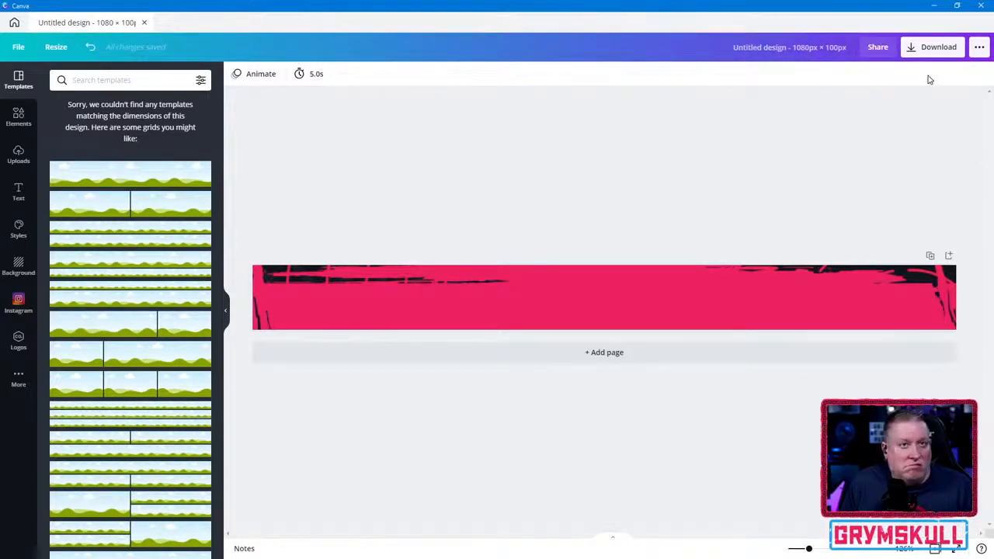
left_click(980, 48)
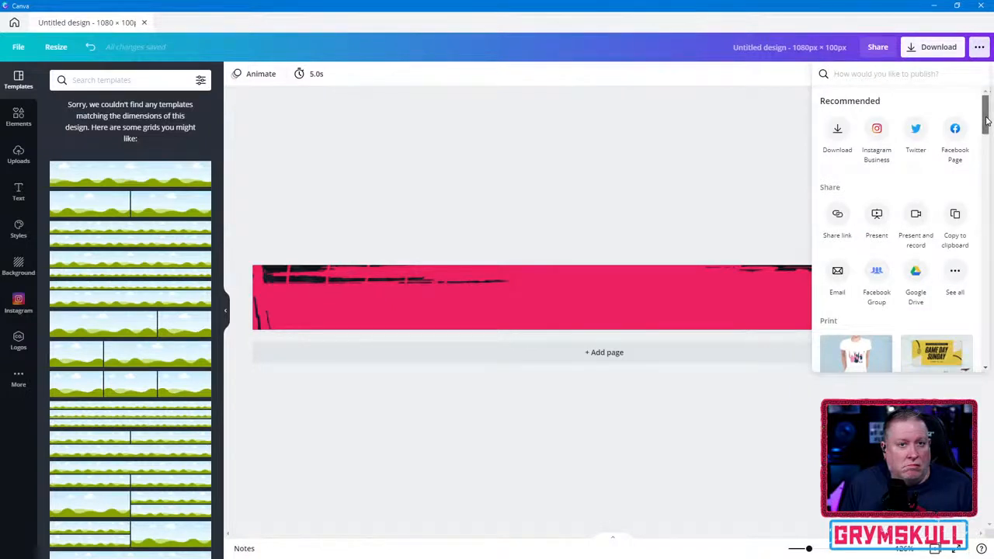
scroll(987, 120, "down", 3)
scroll(957, 136, "up", 1)
left_click(957, 131)
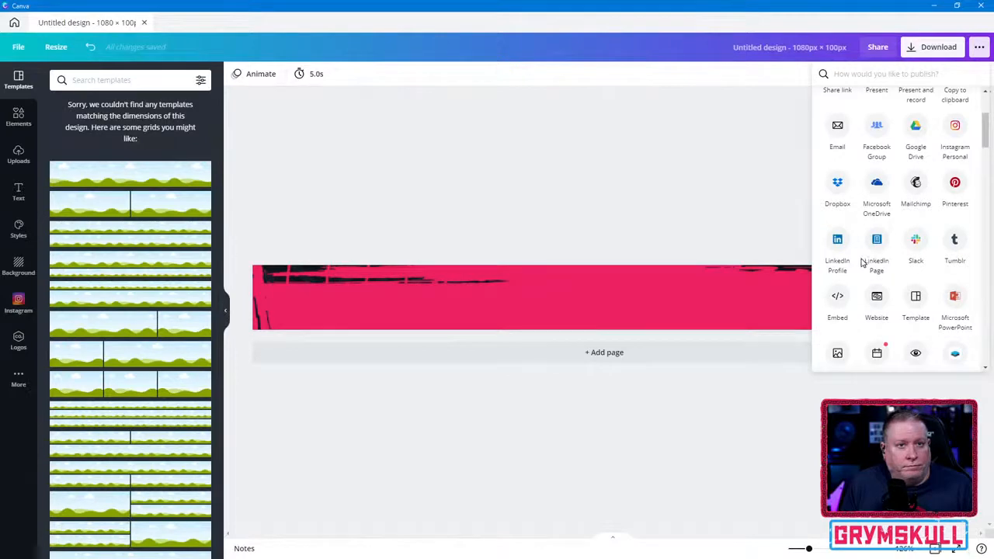
scroll(987, 151, "down", 1)
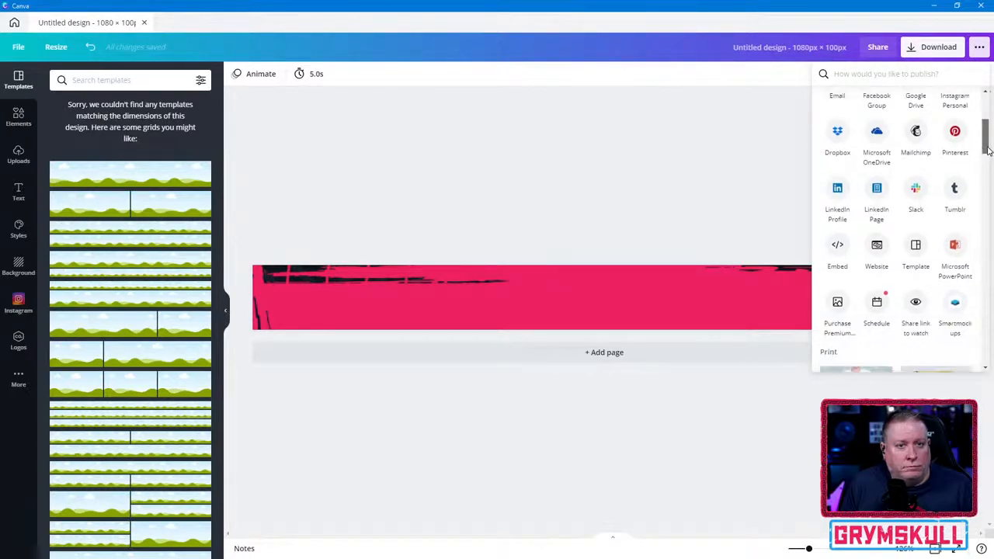
left_click_drag(989, 150, 987, 273)
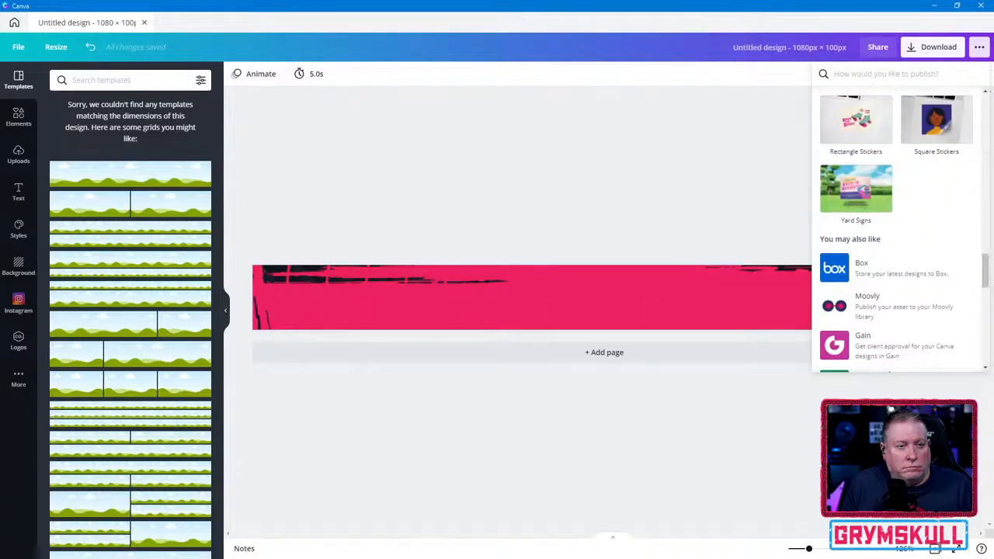
- Return to the home page and open the GrymSkull Brand Kit
left_click(18, 380)
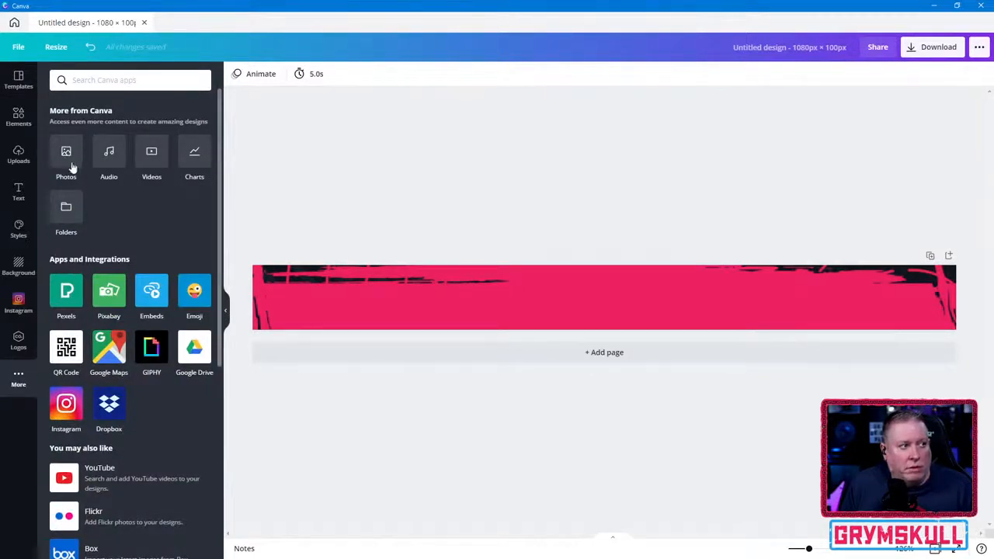
left_click(17, 47)
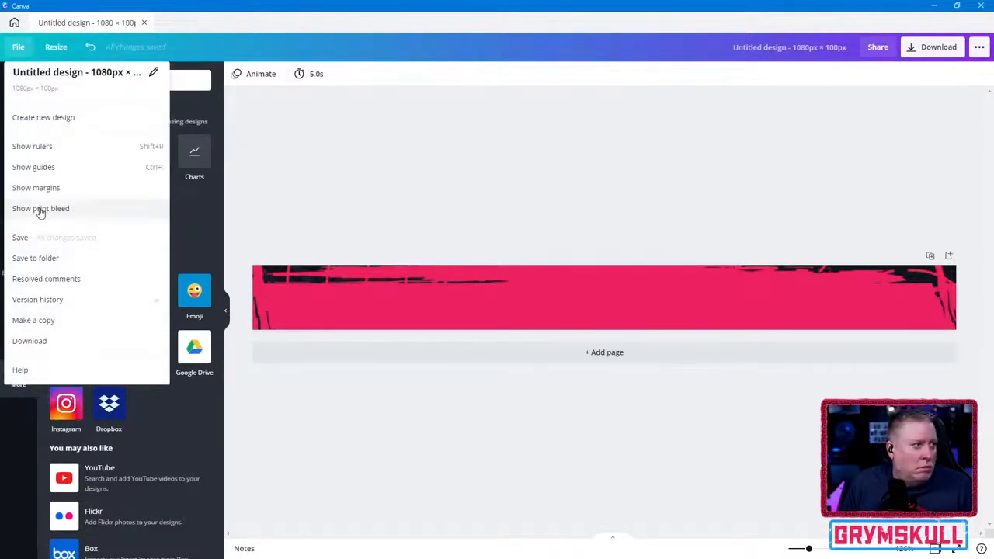
left_click(19, 47)
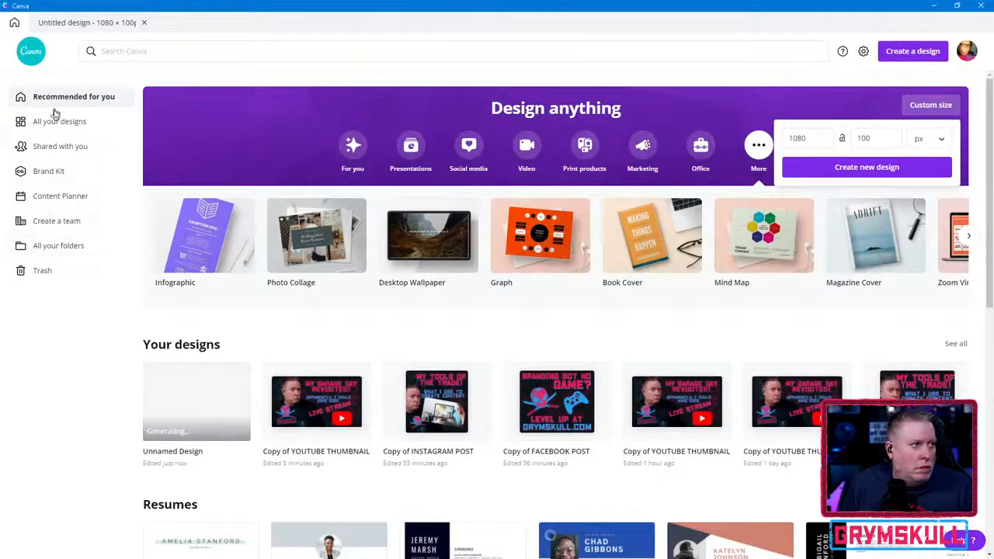
left_click(47, 171)
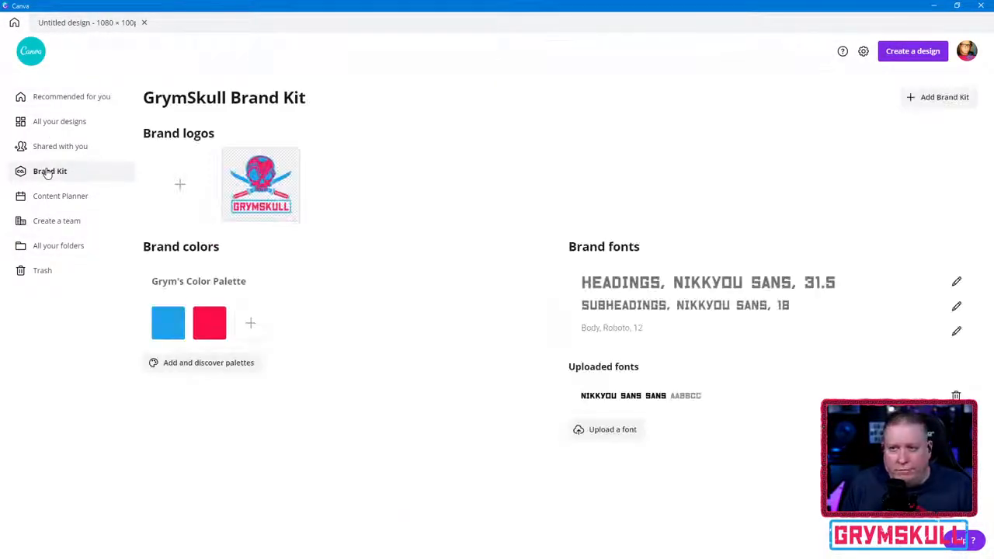
- Start adding a brand logo and browse to the GRYM SHOWDOWN LOGOS folder inside the Assets folder of Showdown_Source_Files
left_click(184, 186)
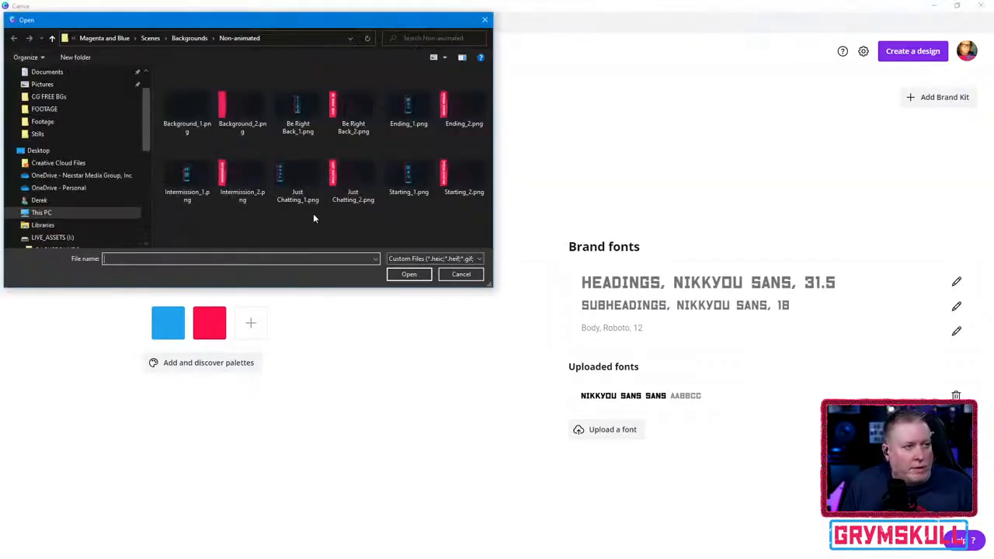
left_click(206, 39)
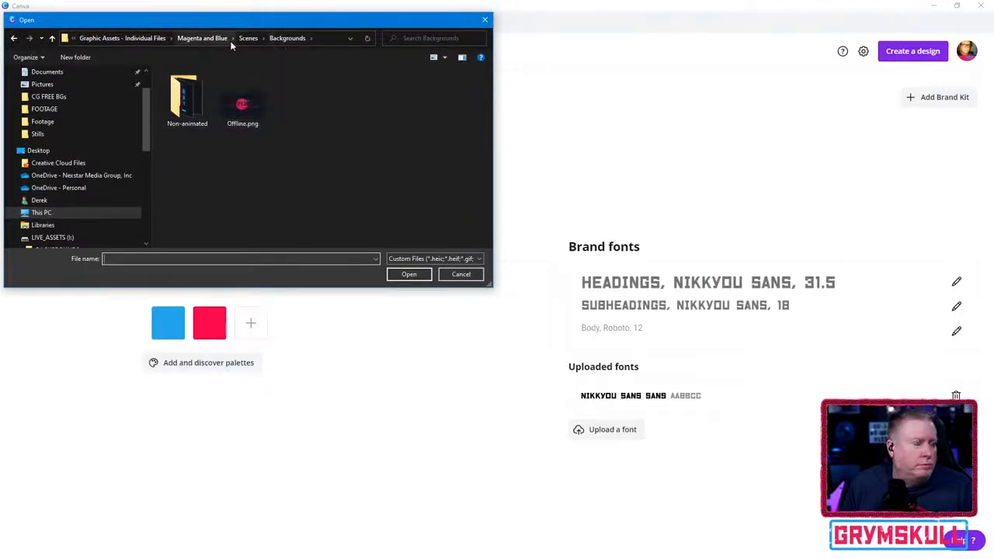
left_click(200, 39)
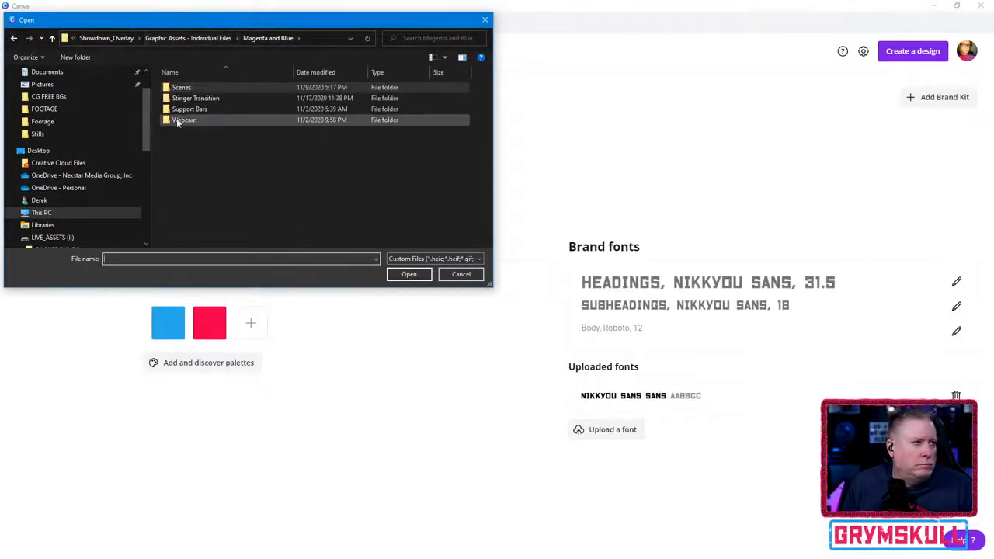
left_click(186, 38)
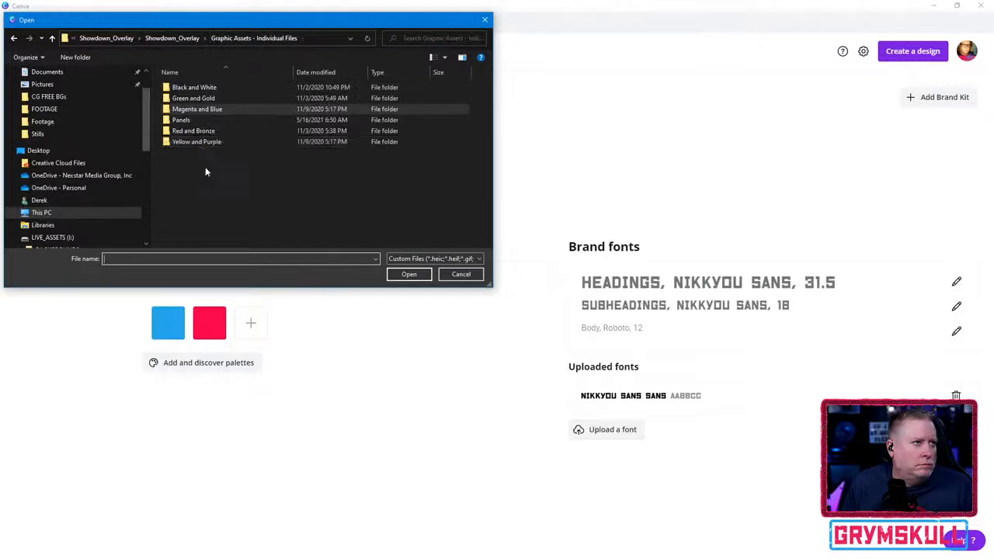
left_click(147, 37)
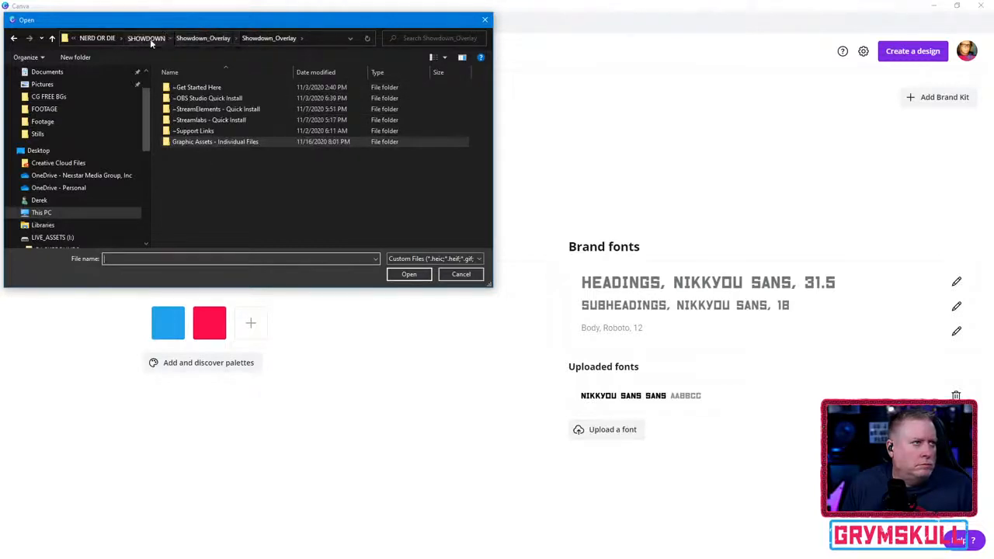
left_click(148, 38)
double_click(202, 112)
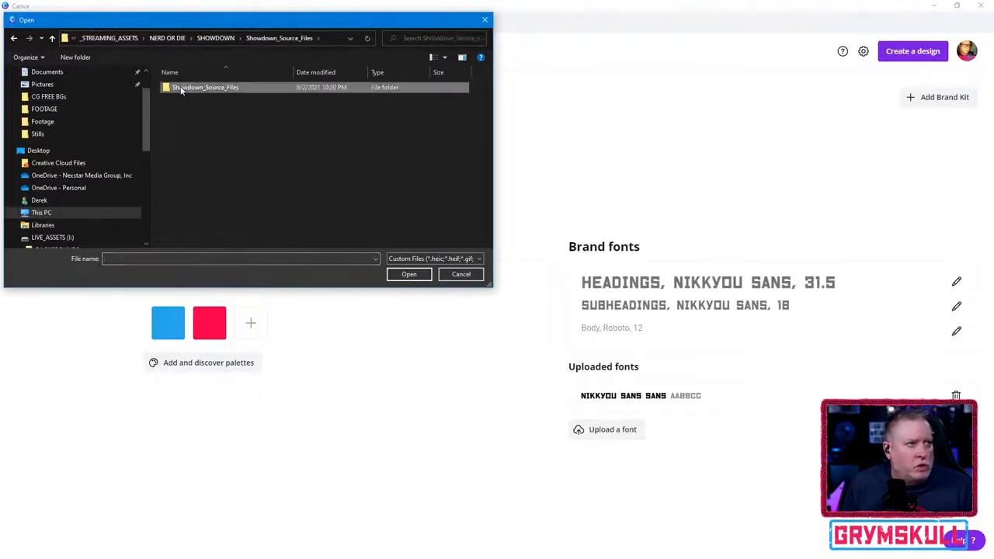
double_click(207, 98)
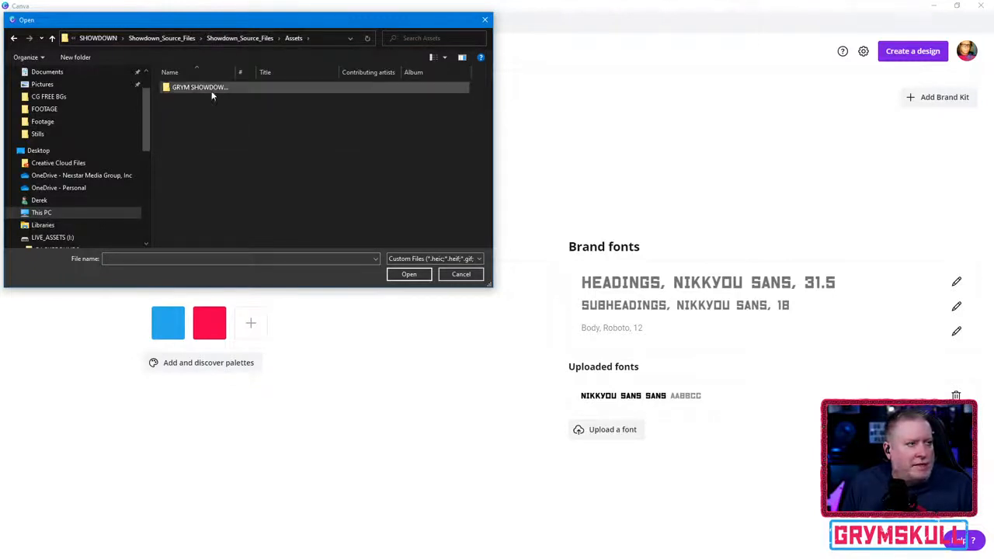
double_click(208, 88)
- Upload the blue skull logo Artboard 2 copy 13.png to the brand logos
scroll(237, 179, "down", 1)
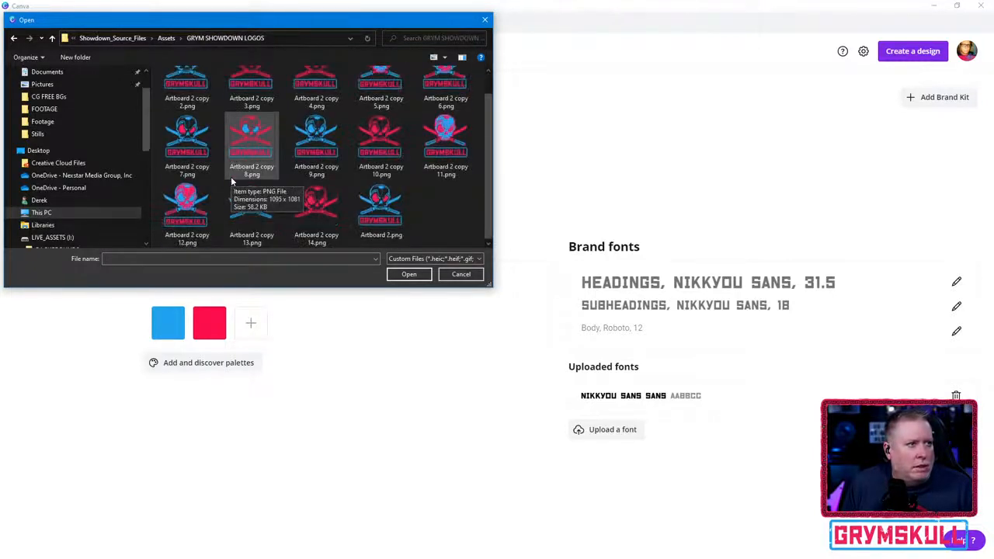
left_click(240, 223)
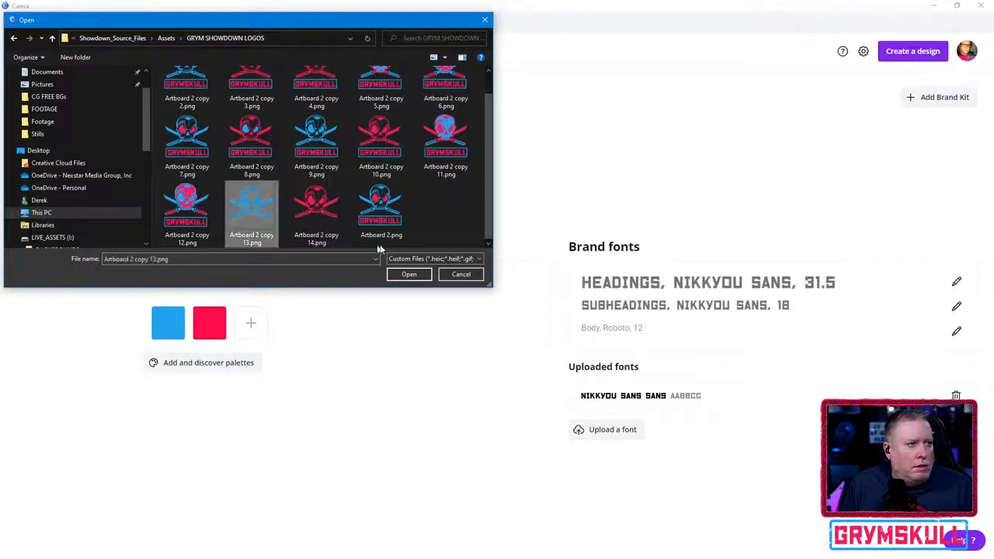
left_click(307, 214, "ctrl")
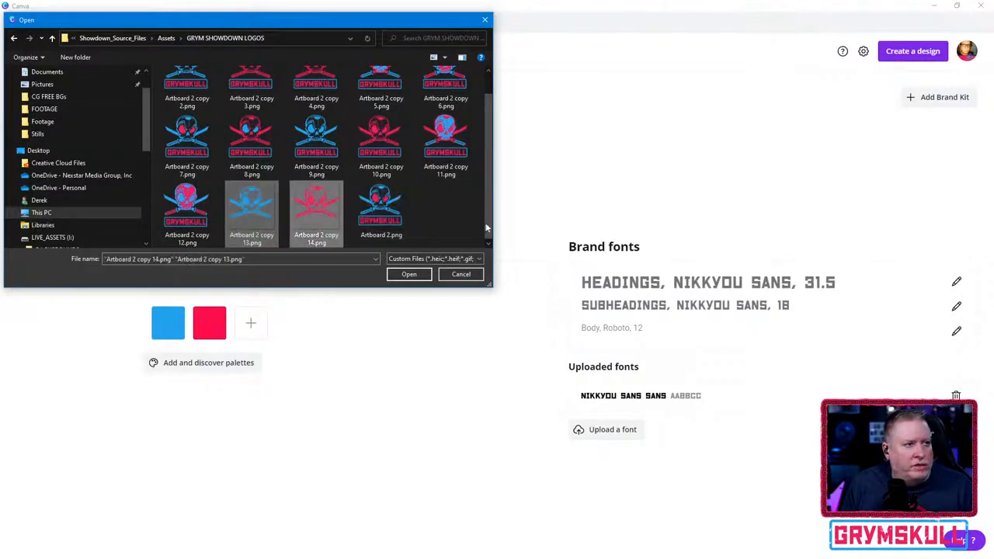
left_click(247, 211)
left_click(409, 274)
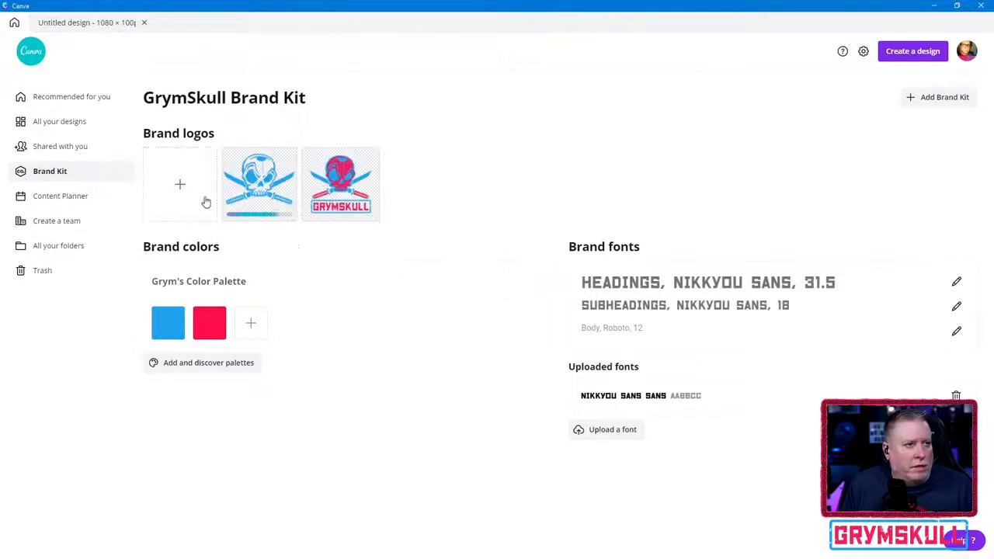
- Upload the red skull logo Artboard 2 copy 14.png to the brand logos
left_click(180, 184)
scroll(306, 222, "down", 1)
left_click(306, 222)
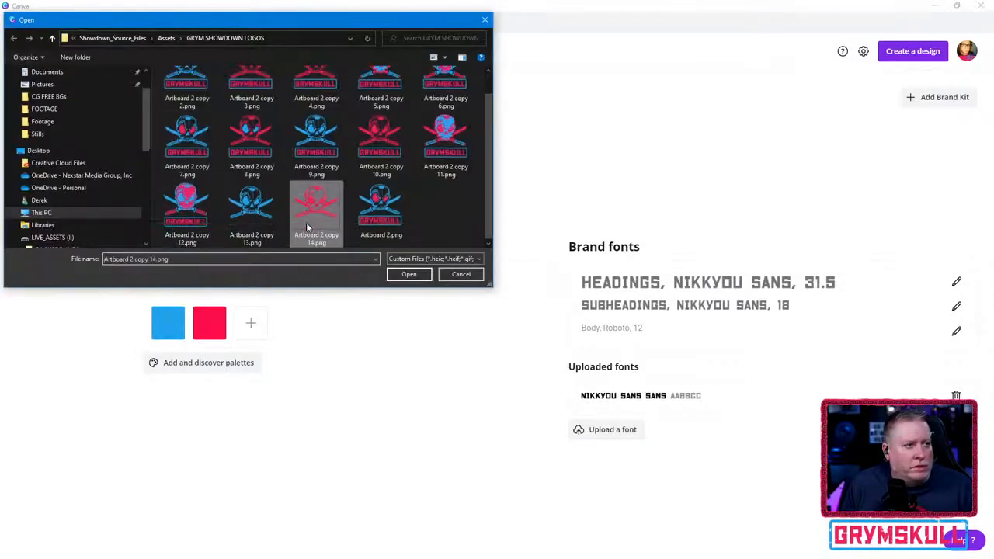
left_click(408, 275)
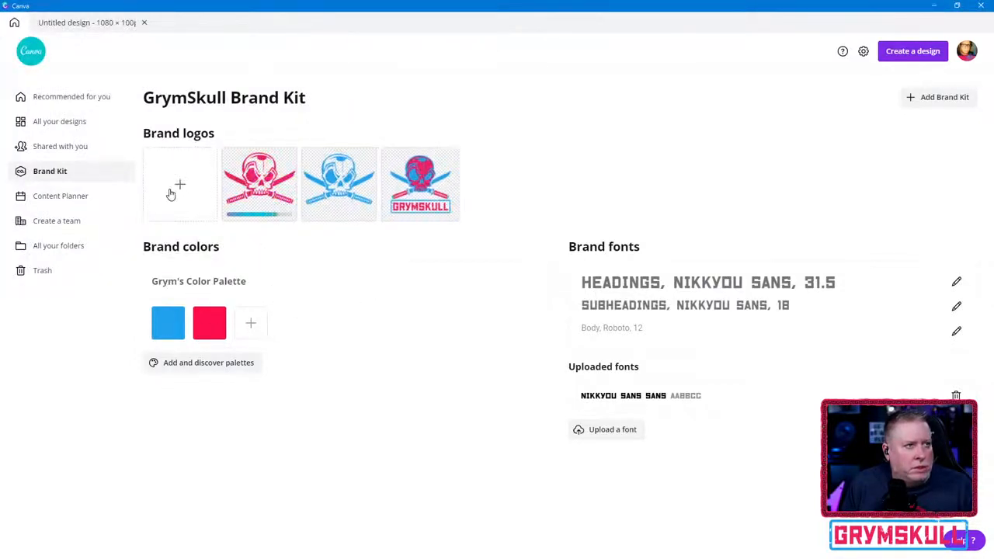
- Upload the GRYMSKULL logo Artboard 2.png to the brand logos
left_click(177, 188)
left_click(370, 215)
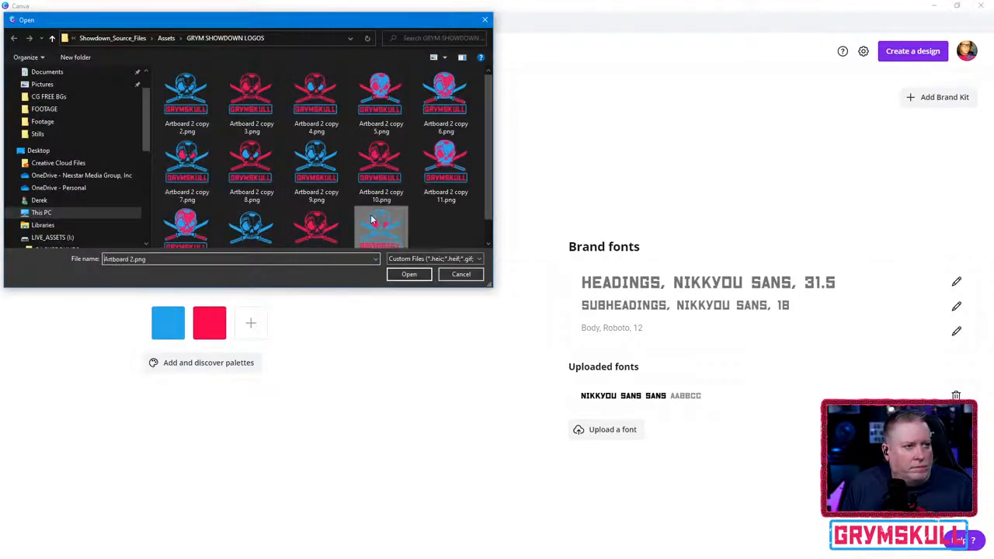
scroll(371, 214, "down", 1)
left_click(409, 274)
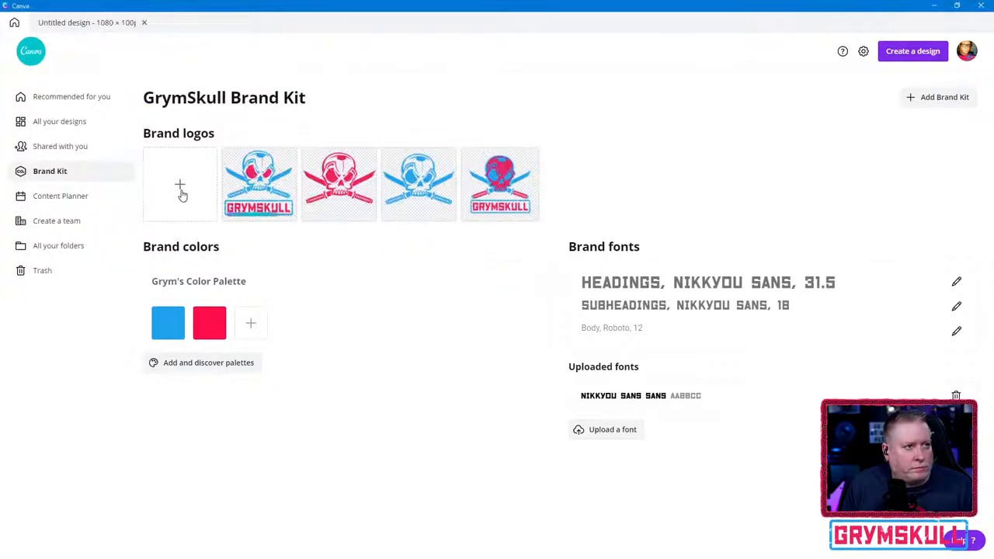
- Upload the red GRYMSKULL logo Artboard 2 copy 8.png to the brand logos
left_click(181, 192)
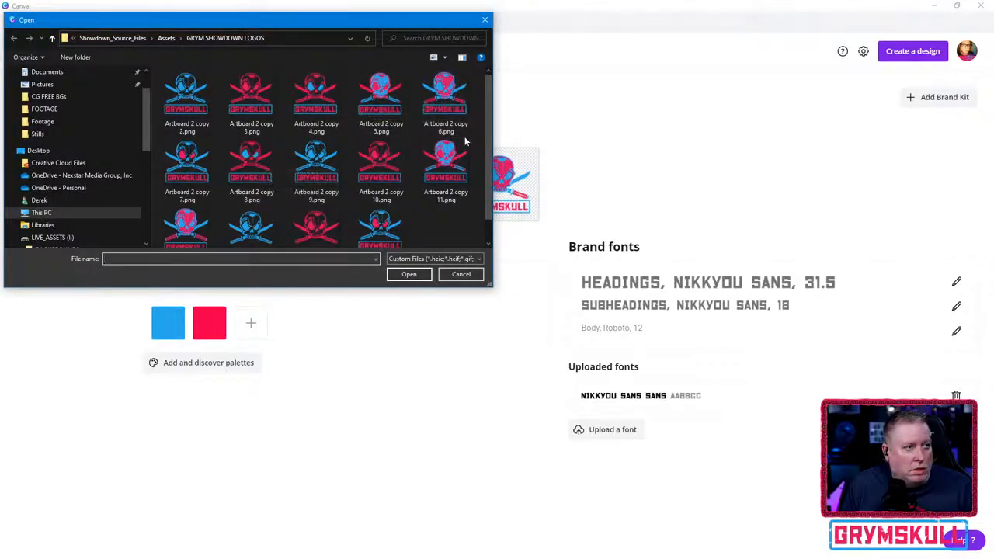
left_click(268, 158)
left_click(409, 274)
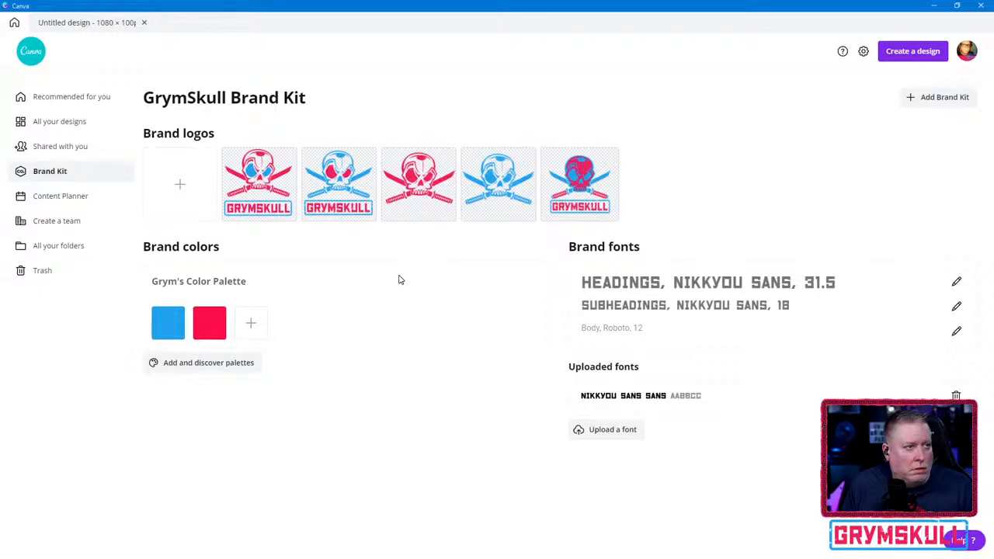
- Return to the banner design and compare its logo collection with the Brand Kit to look for the newly uploaded logos
mouse_move(501, 190)
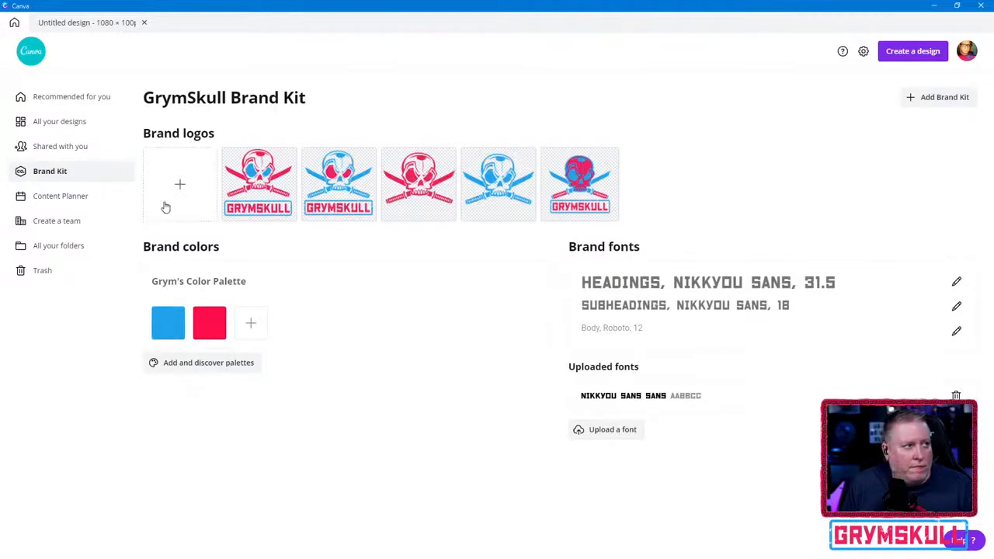
left_click(41, 21)
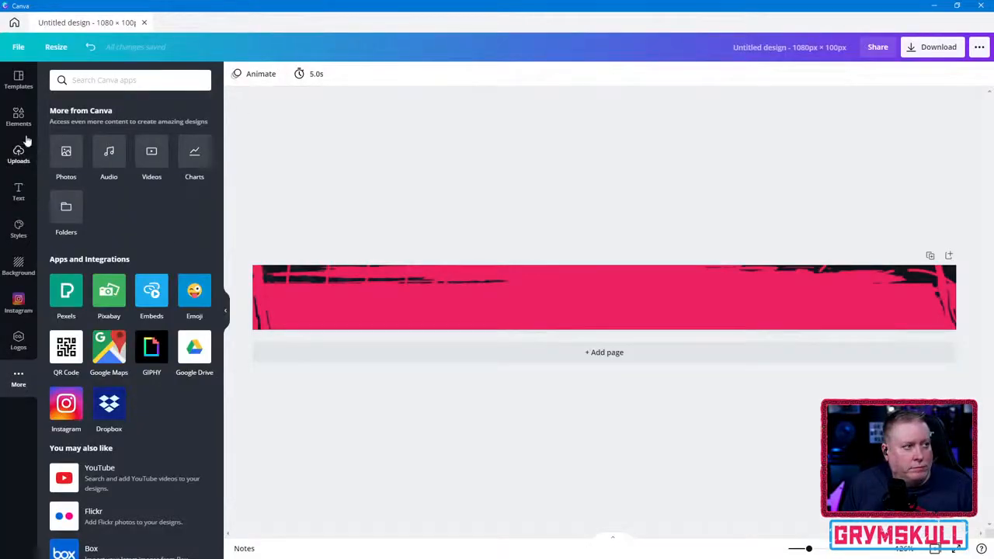
left_click(19, 342)
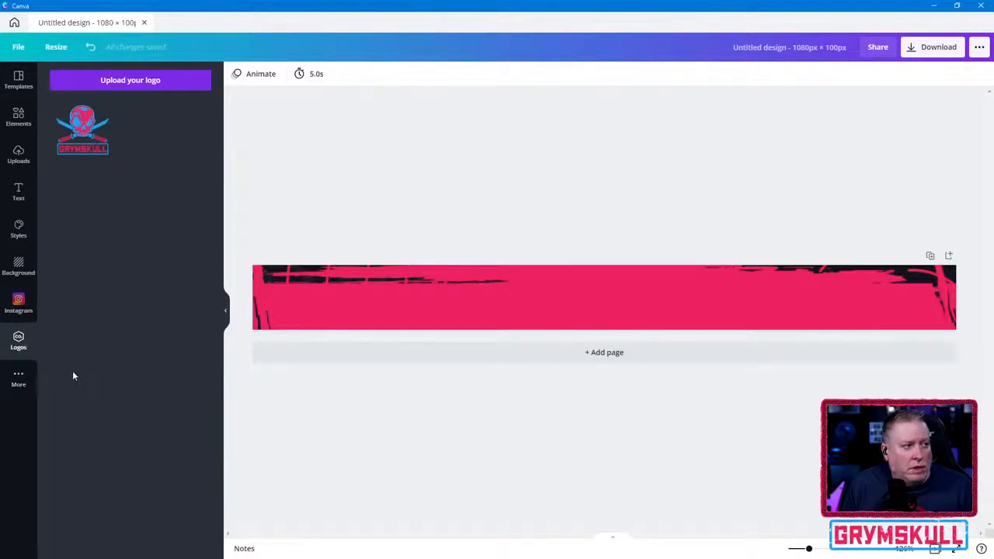
left_click(18, 378)
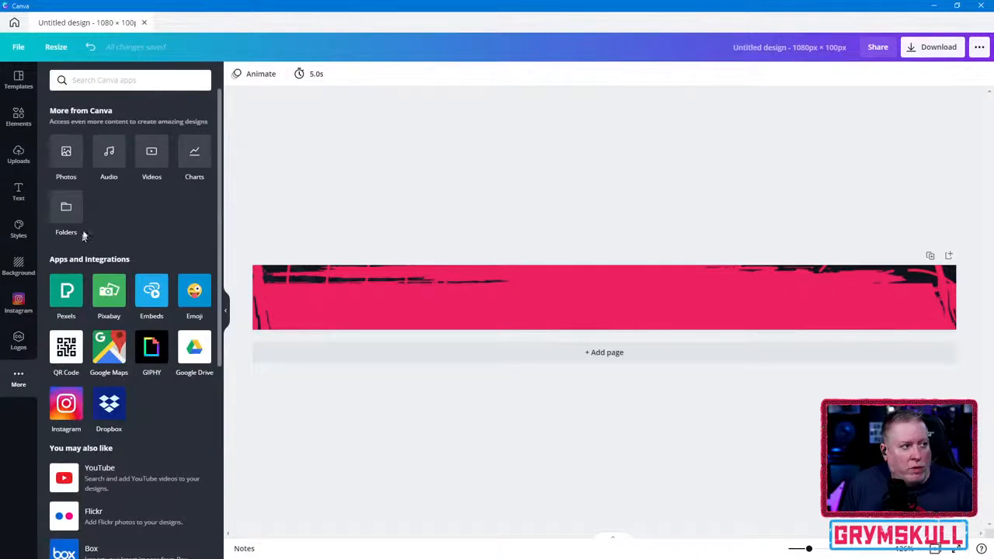
left_click(18, 79)
left_click(18, 116)
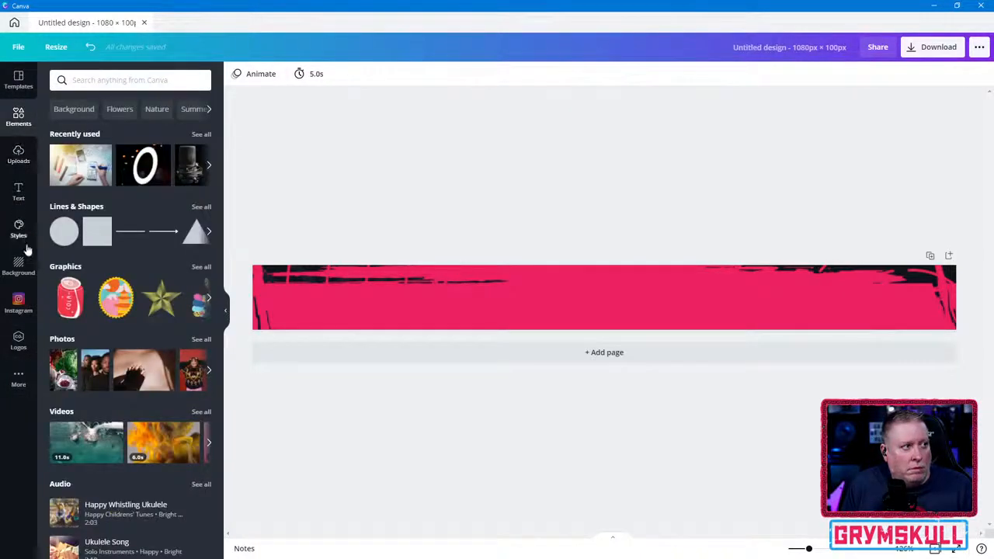
left_click(18, 344)
left_click(15, 22)
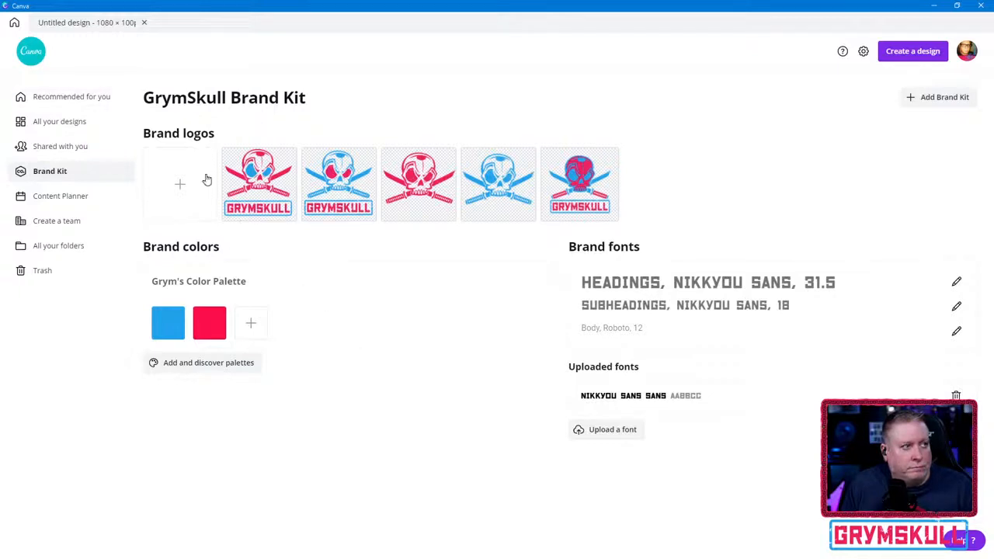
left_click(43, 21)
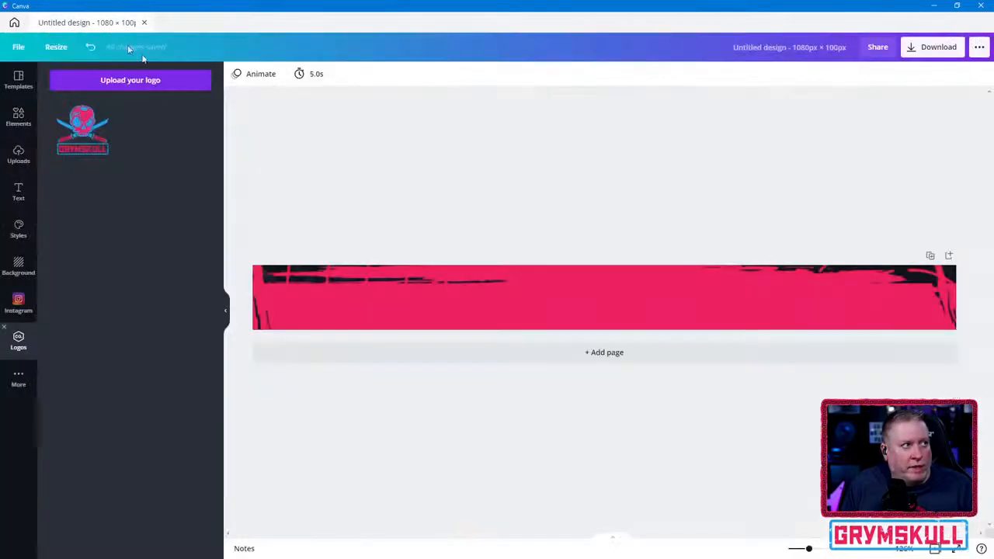
left_click(83, 81)
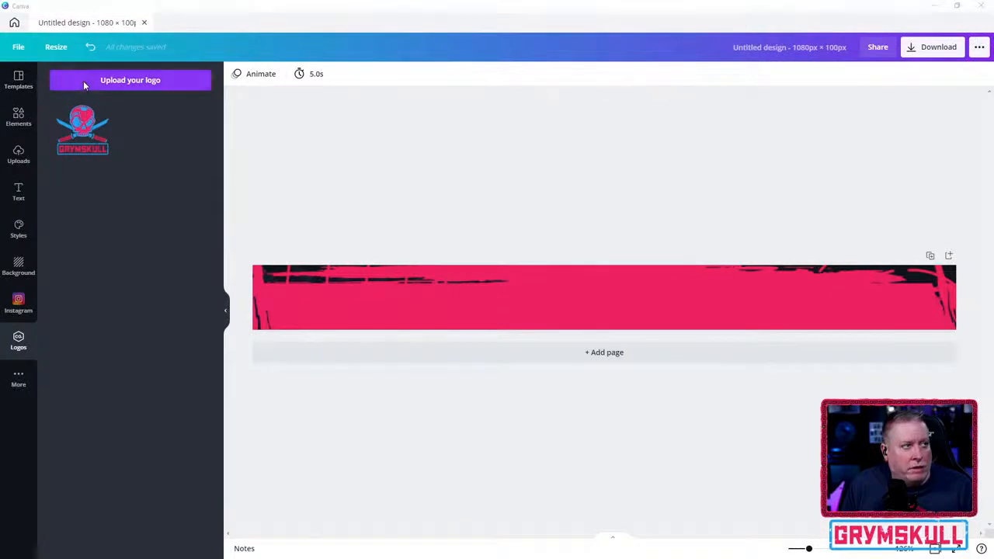
left_click(462, 274)
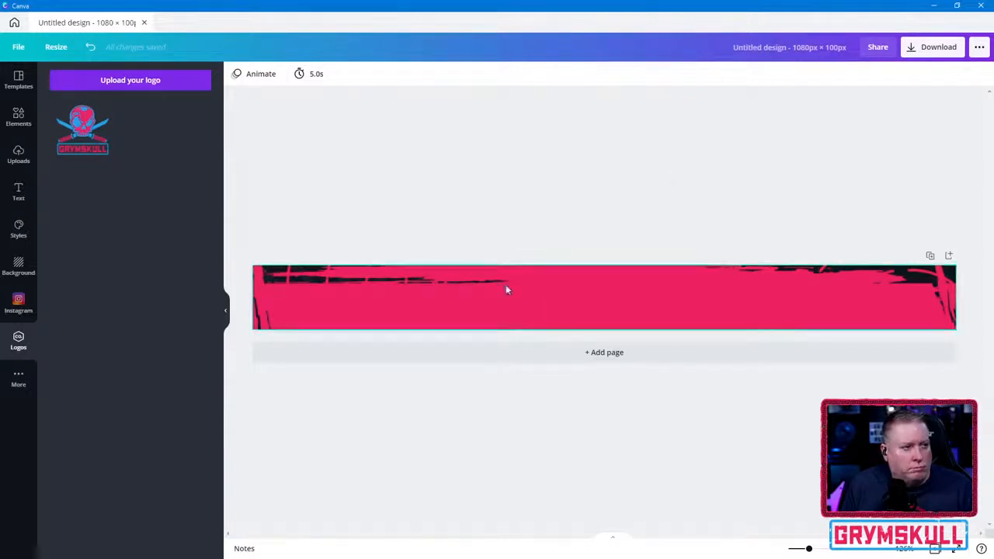
- Look in the design's elements for the brand logos and go back to the logo collection
left_click(498, 308)
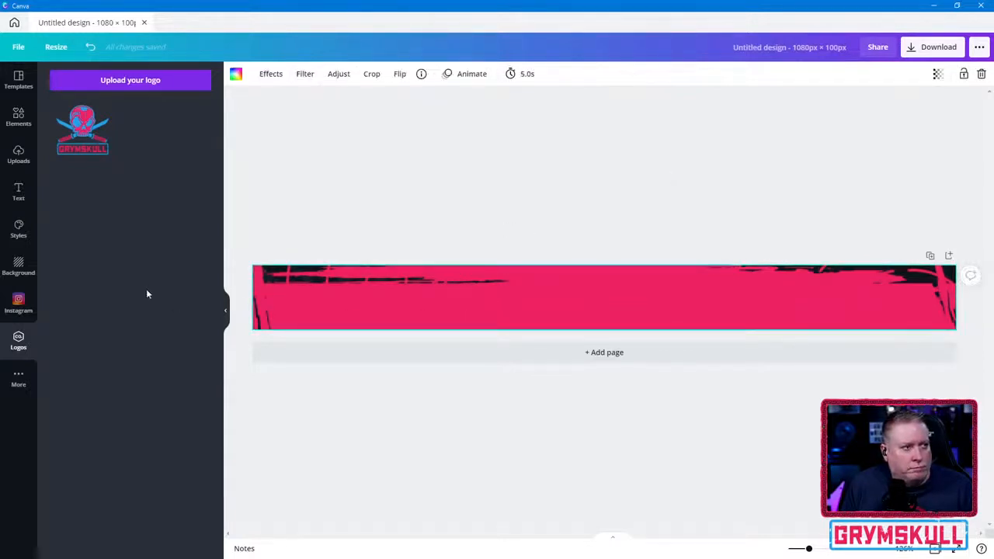
left_click(30, 125)
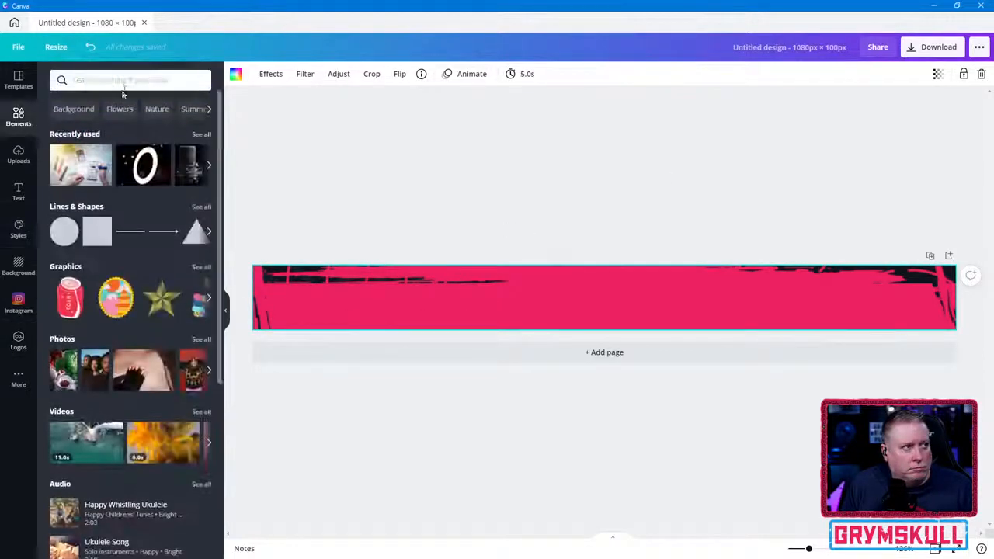
left_click(164, 80)
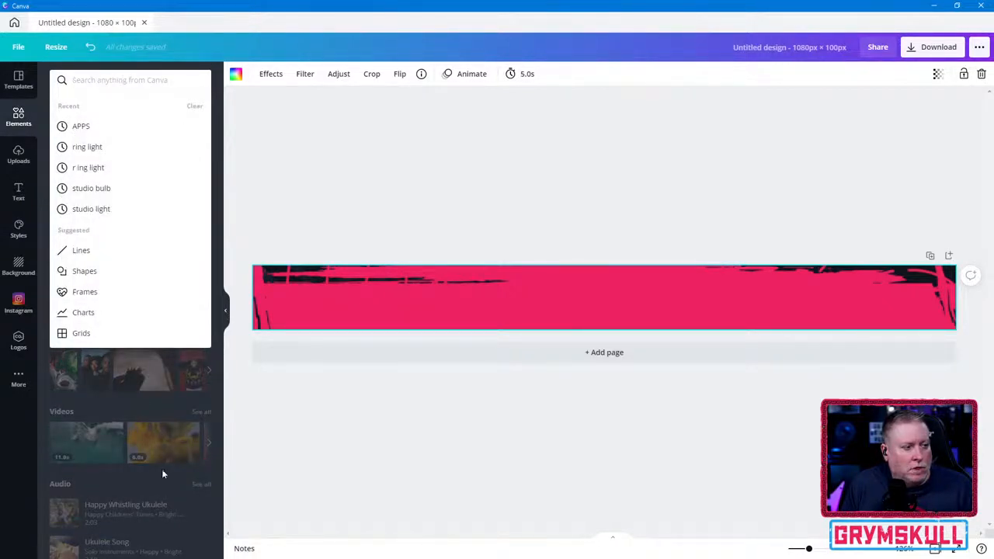
left_click(265, 475)
left_click(18, 342)
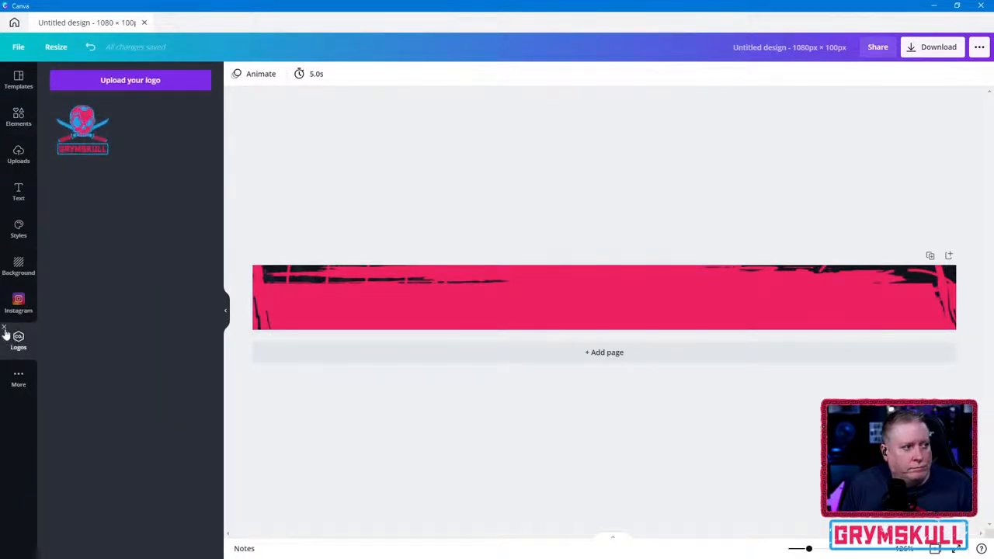
- Revisit the home page, return to the banner, and check its templates, Instagram images, backgrounds, styles and logos for the new brand logos
left_click(14, 24)
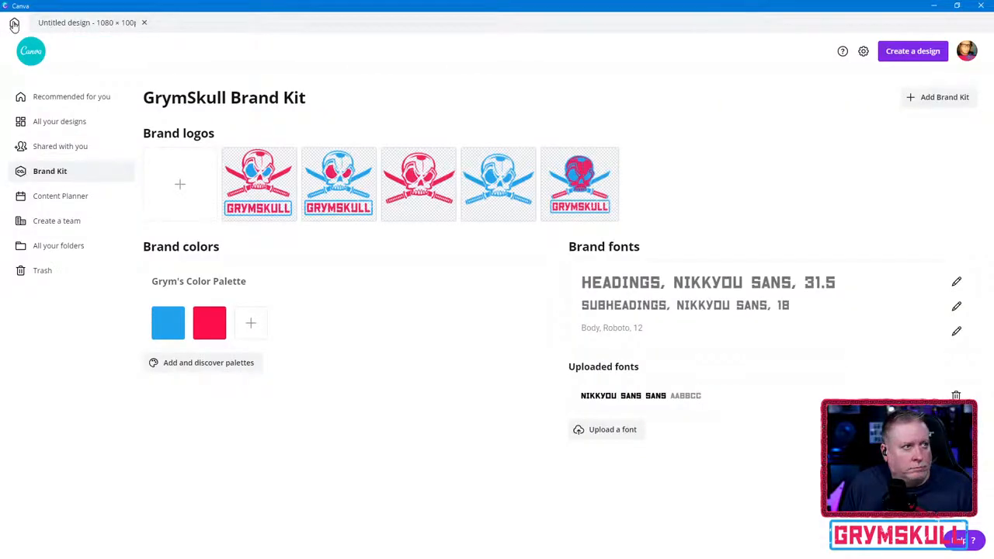
left_click(54, 97)
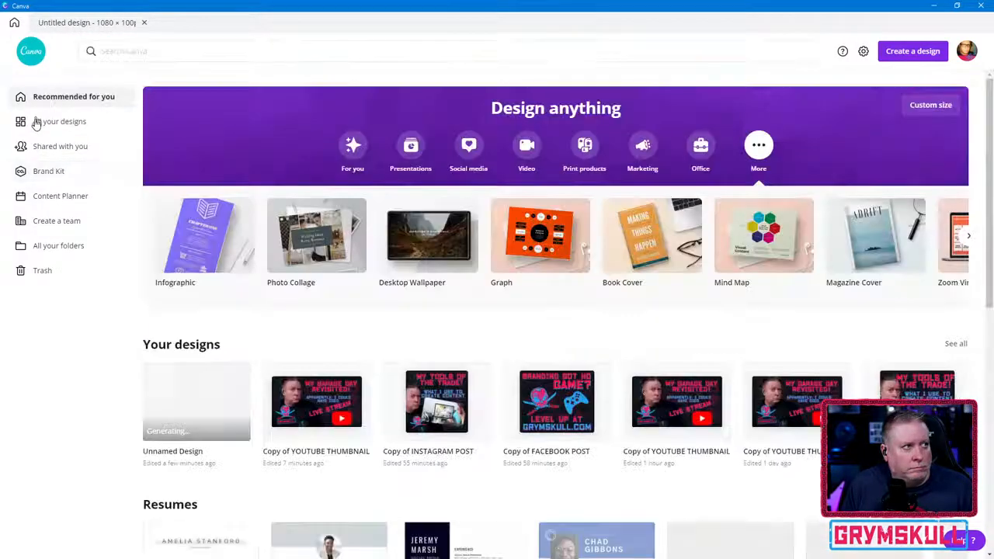
left_click(36, 122)
left_click(46, 25)
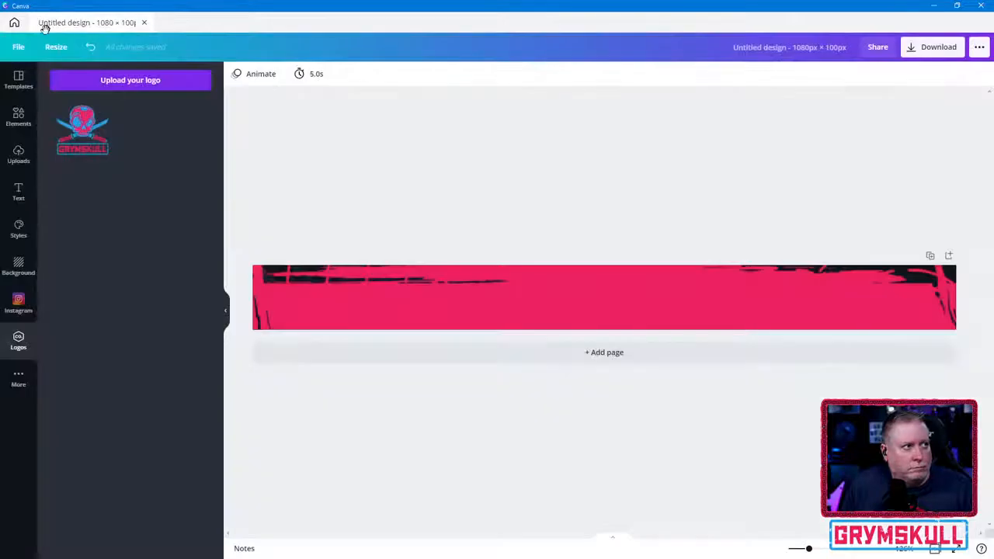
left_click(18, 80)
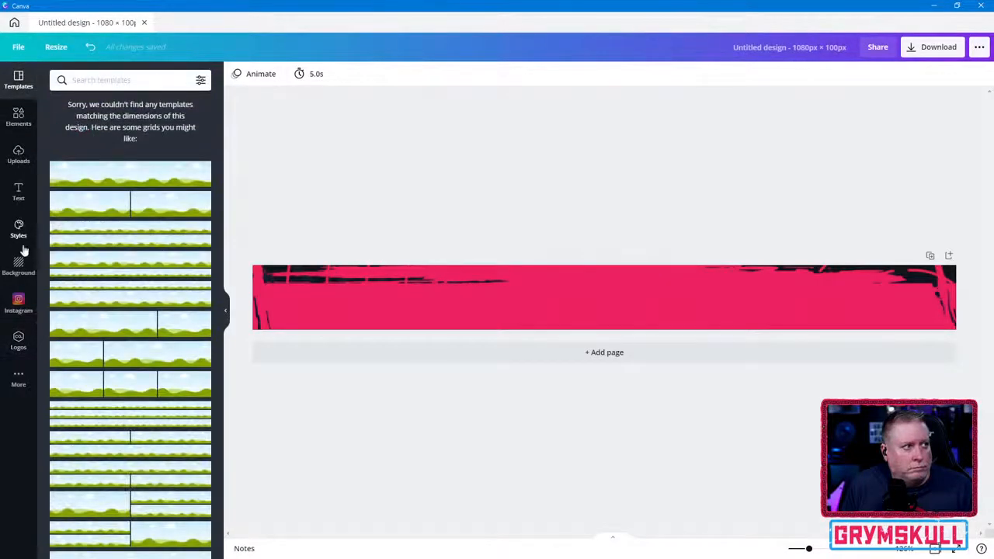
left_click(15, 310)
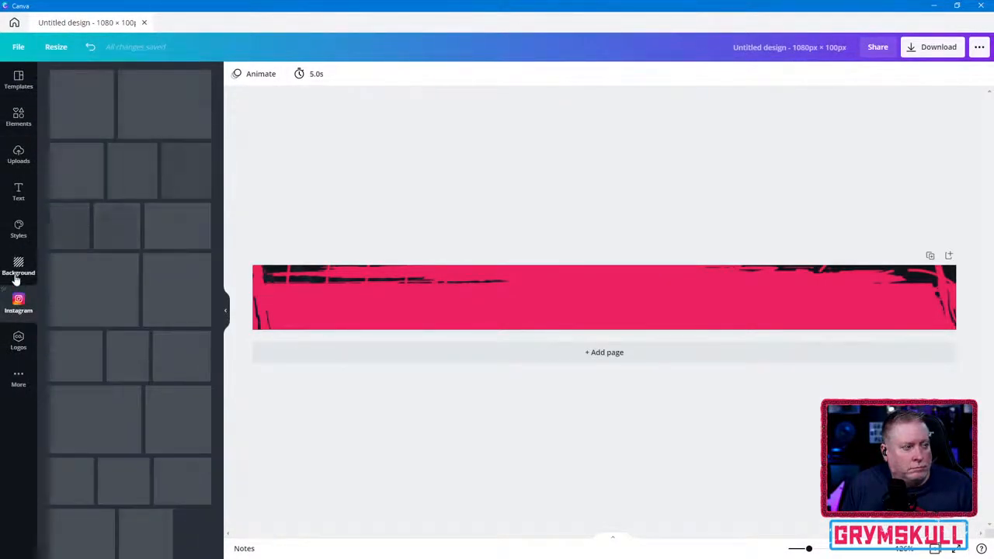
left_click(20, 267)
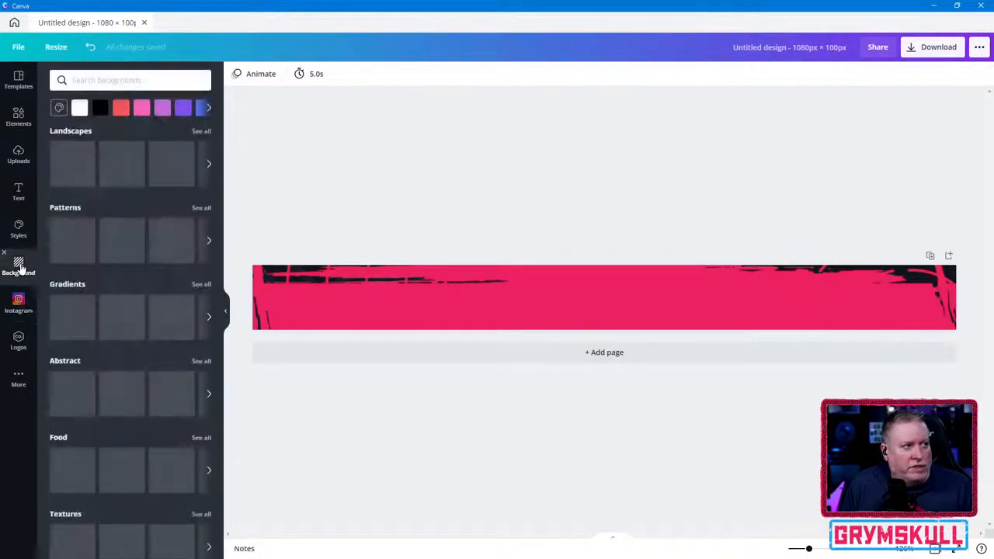
left_click(20, 230)
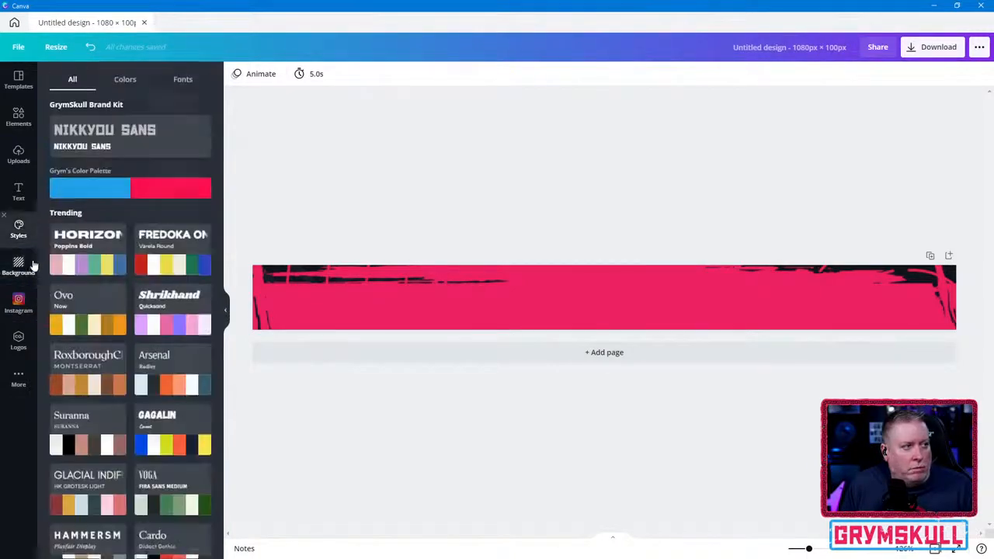
left_click(18, 340)
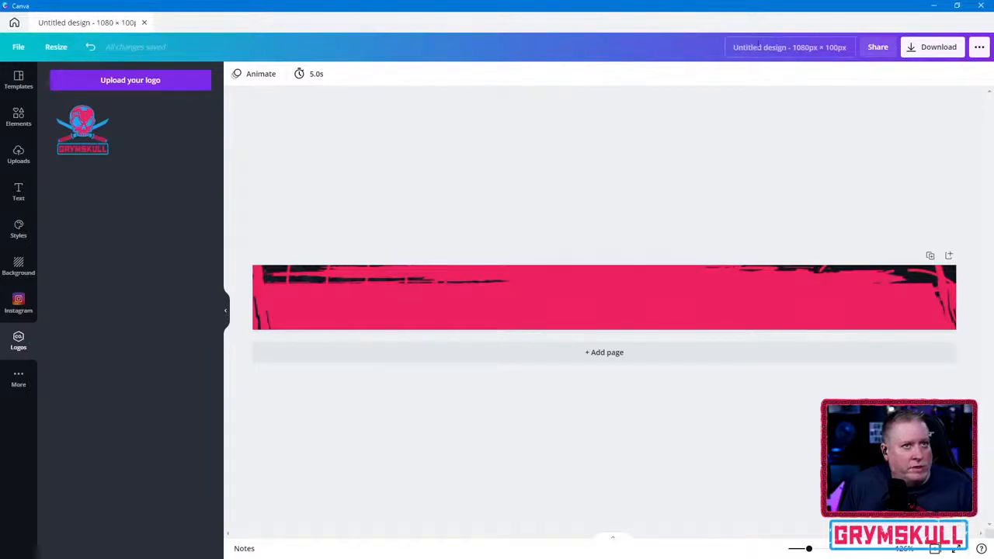
- Rename the banner design as "Grym's Lower 3rd Template" and close the application
left_click(826, 52)
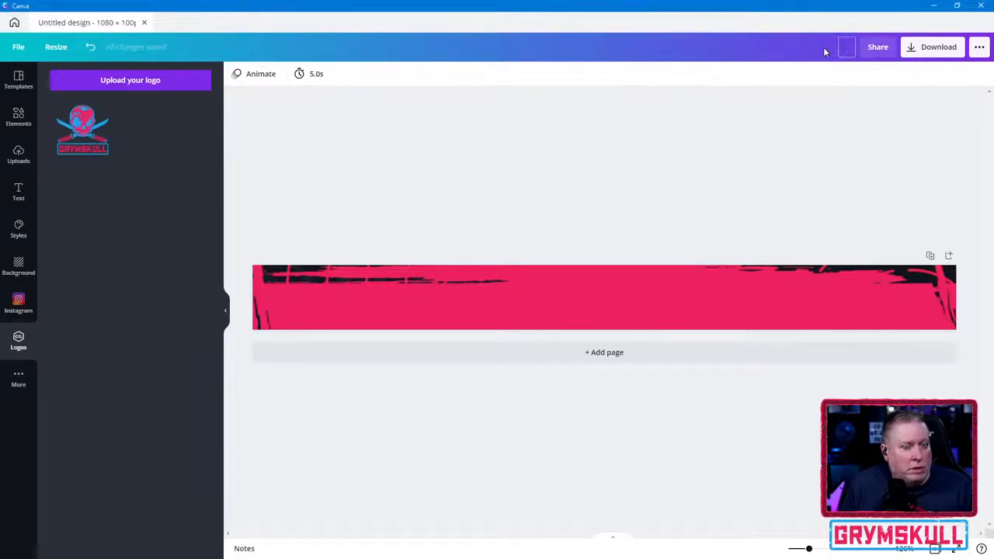
type("L")
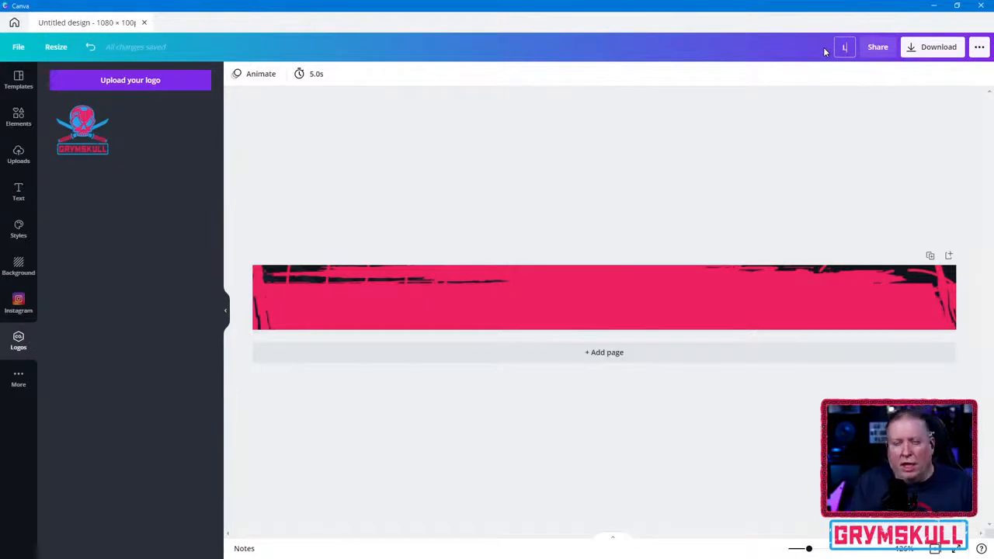
type("o")
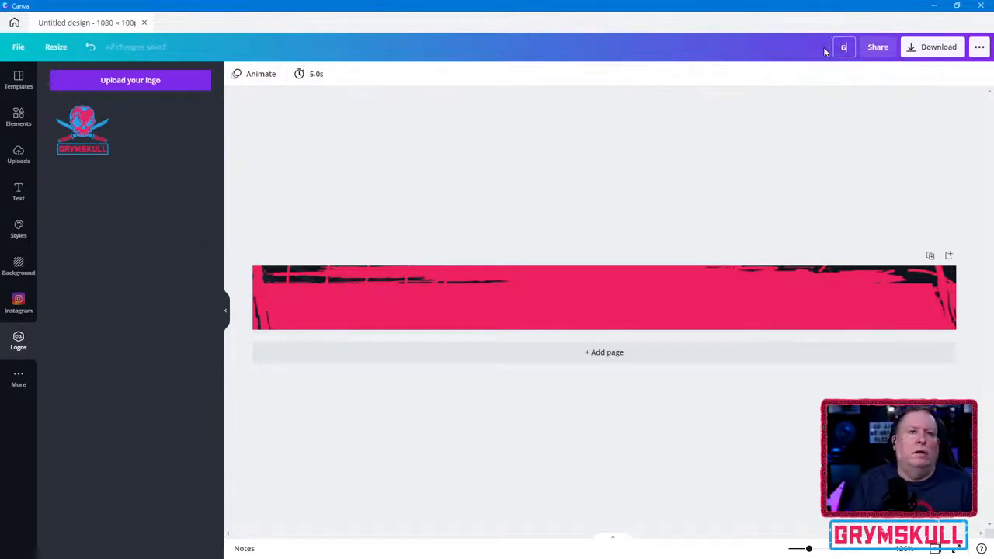
type("Grym's Low")
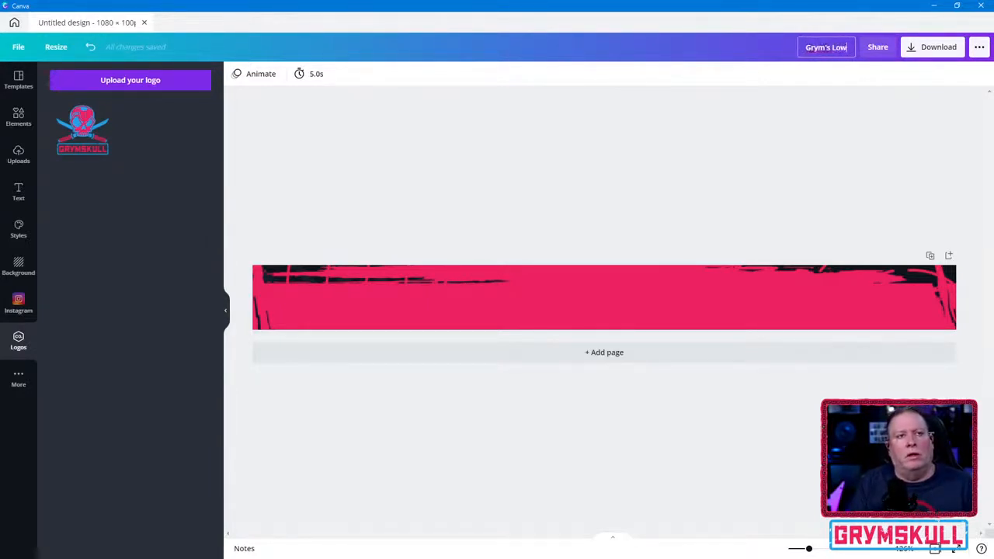
type("er 3")
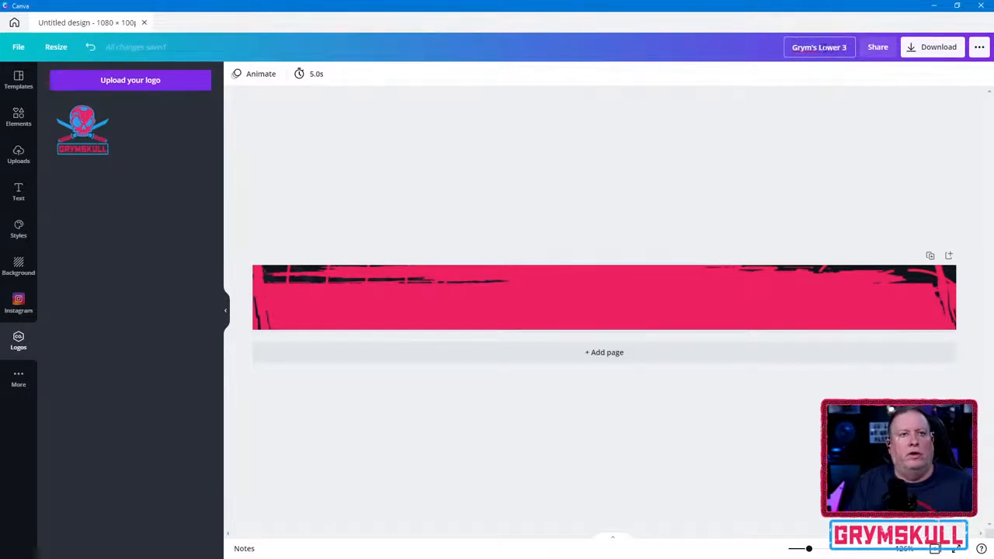
type("rd Template.")
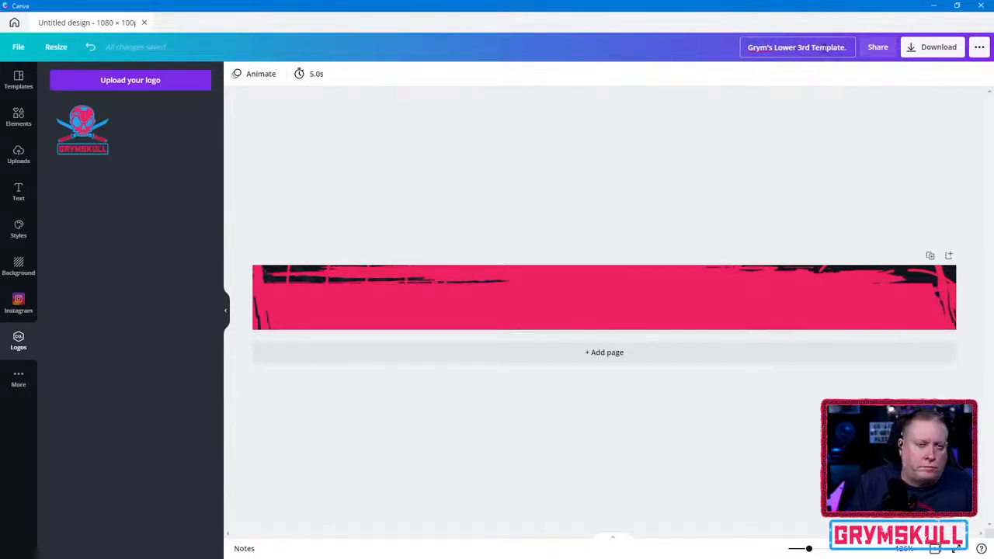
key("Return")
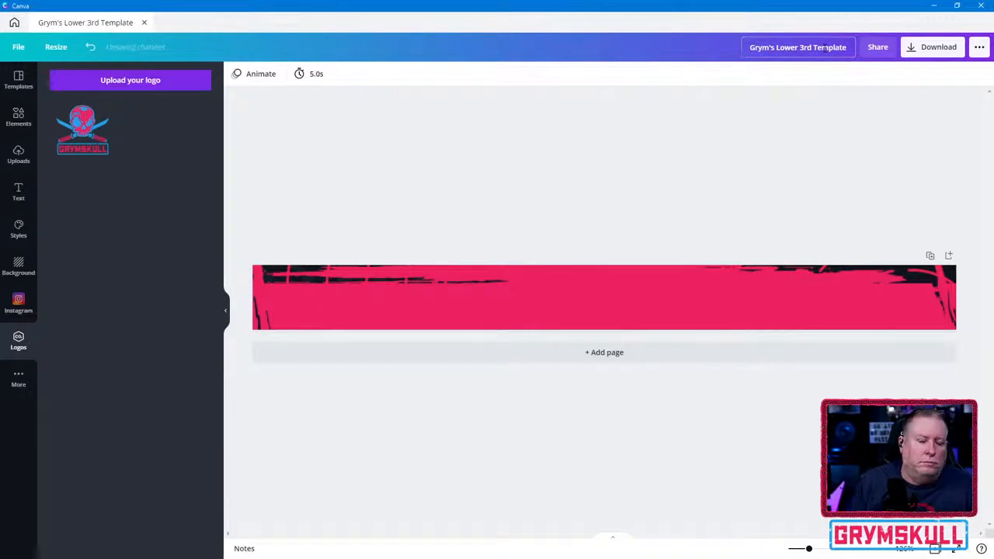
left_click(982, 6)
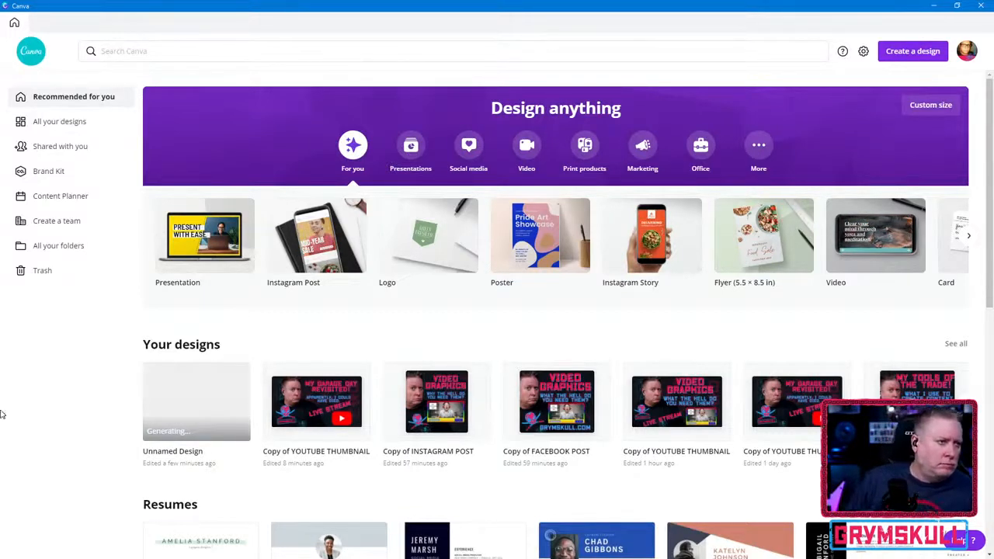
- Reopen the unnamed banner design, add the blue skull logo and place it enlarged near the banner's left end
left_click(163, 395)
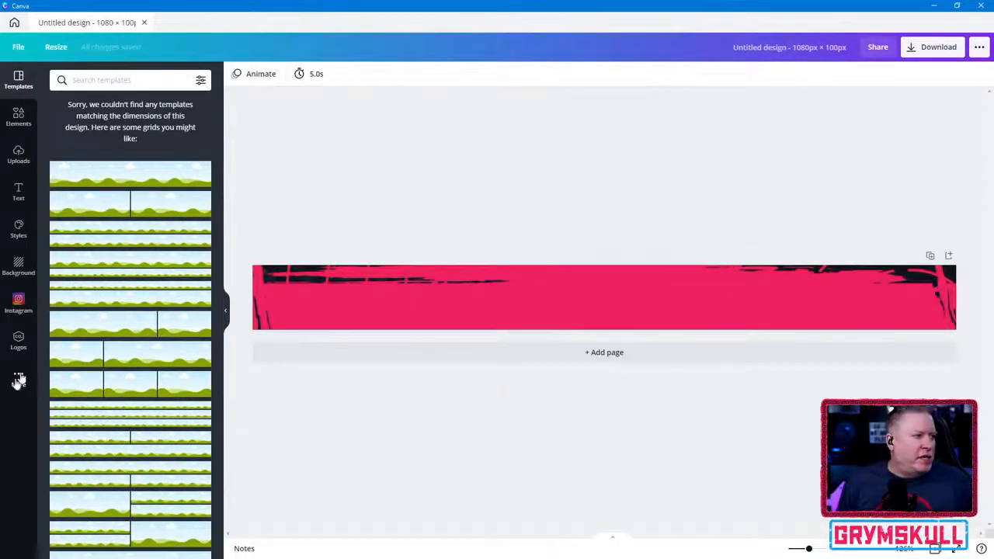
left_click(19, 340)
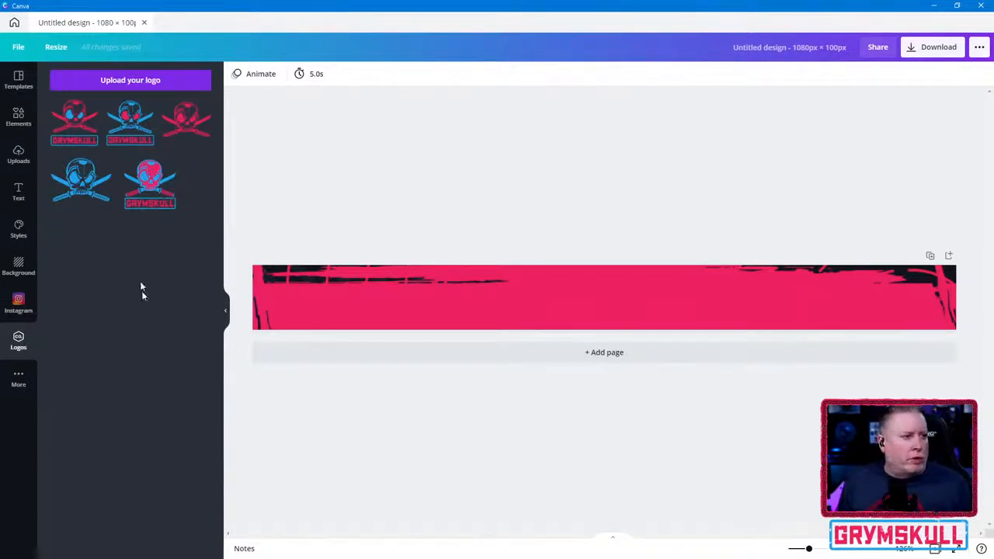
left_click(63, 184)
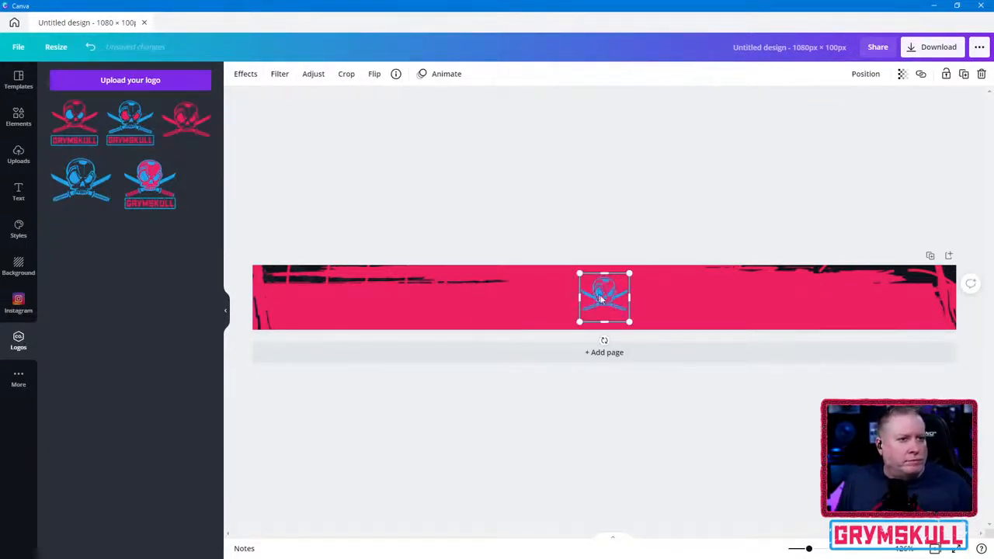
left_click_drag(614, 303, 316, 293)
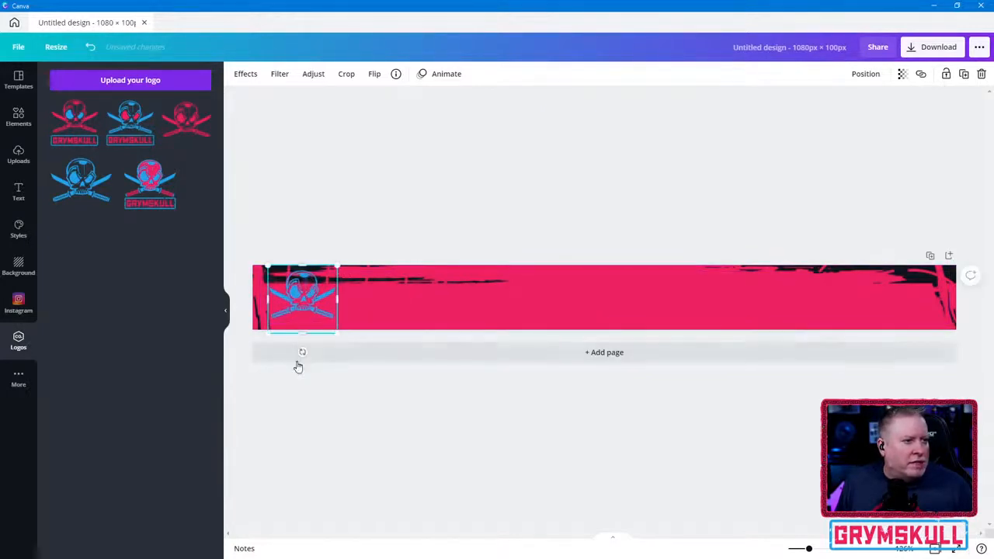
- Tilt the skull logo slightly counterclockwise, shrink it a little and adjust its position at the banner's left end
left_click_drag(303, 352, 313, 350)
left_click_drag(309, 307, 300, 306)
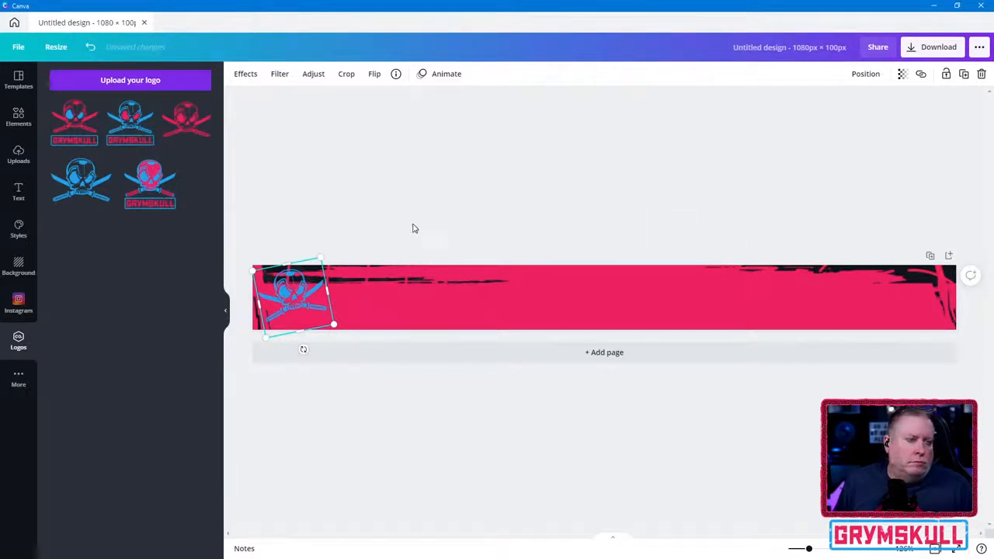
left_click_drag(294, 305, 300, 306)
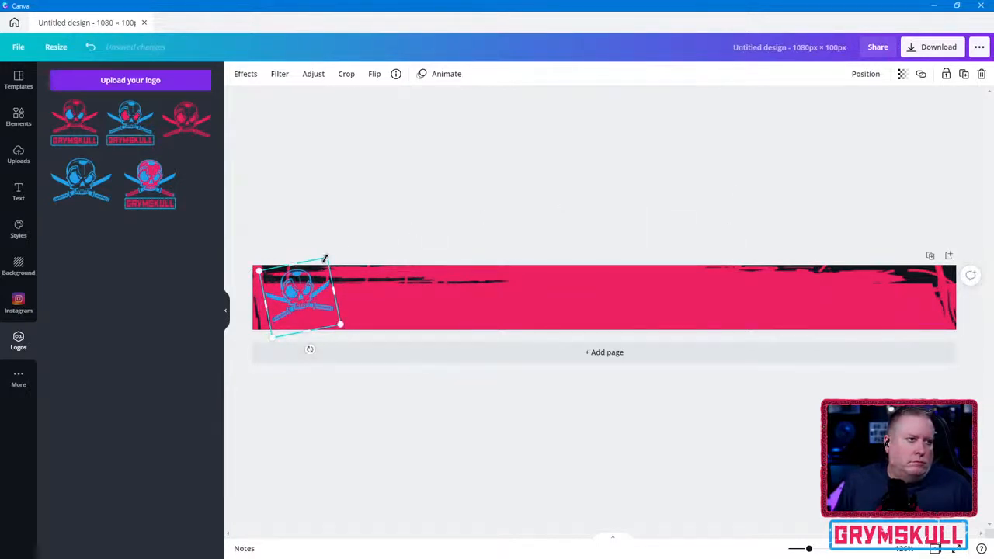
left_click_drag(325, 258, 323, 261)
left_click_drag(301, 309, 304, 302)
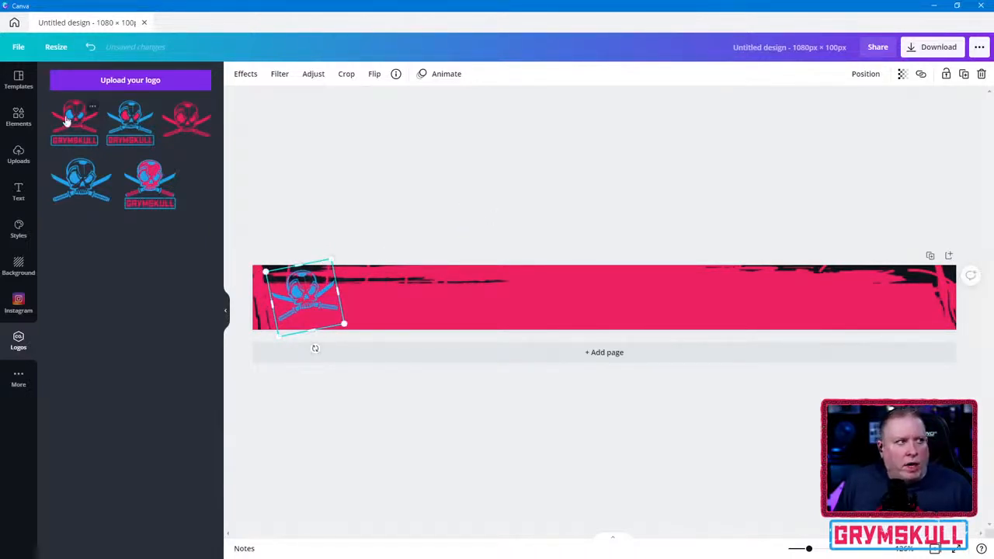
- Add a filled square shape to the banner and check its color and animation options
left_click(20, 80)
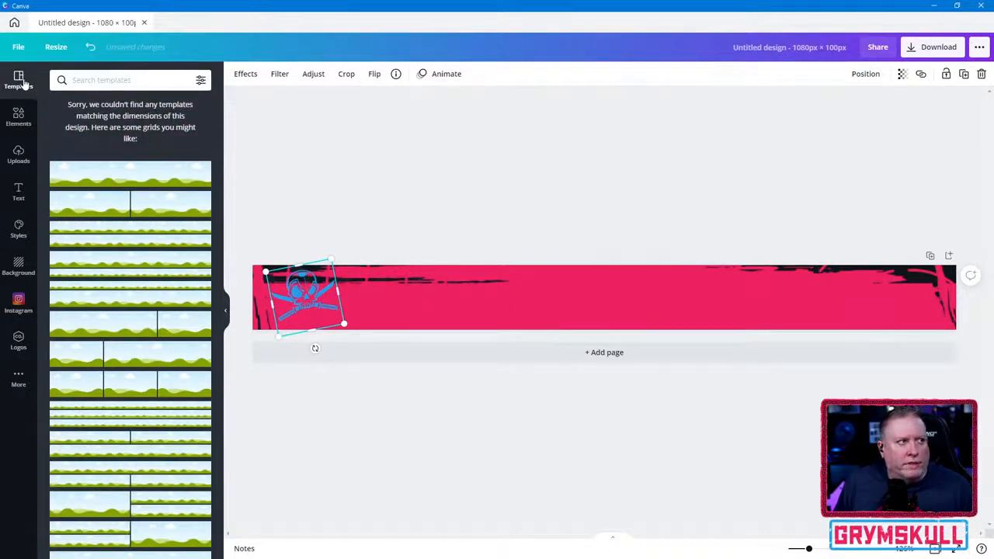
left_click(23, 115)
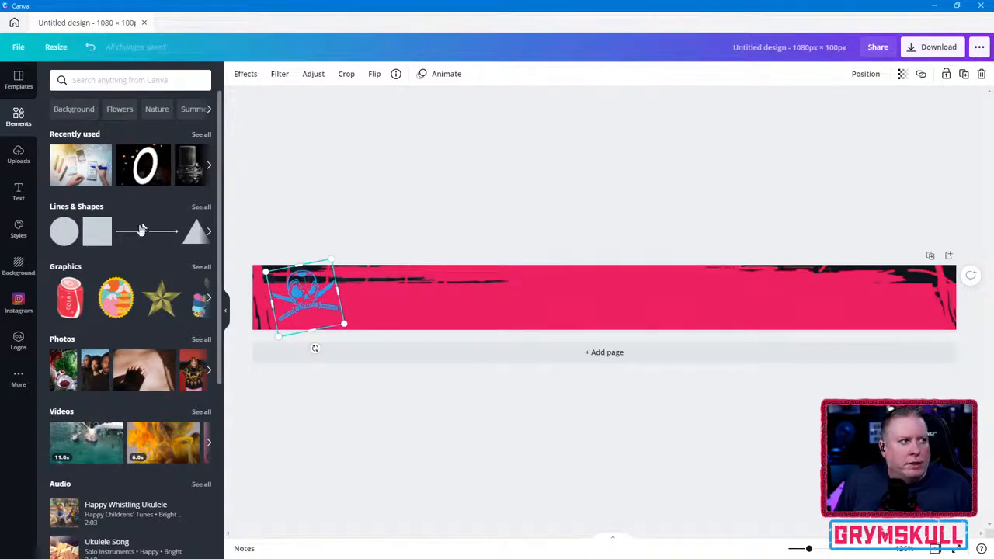
left_click(97, 231)
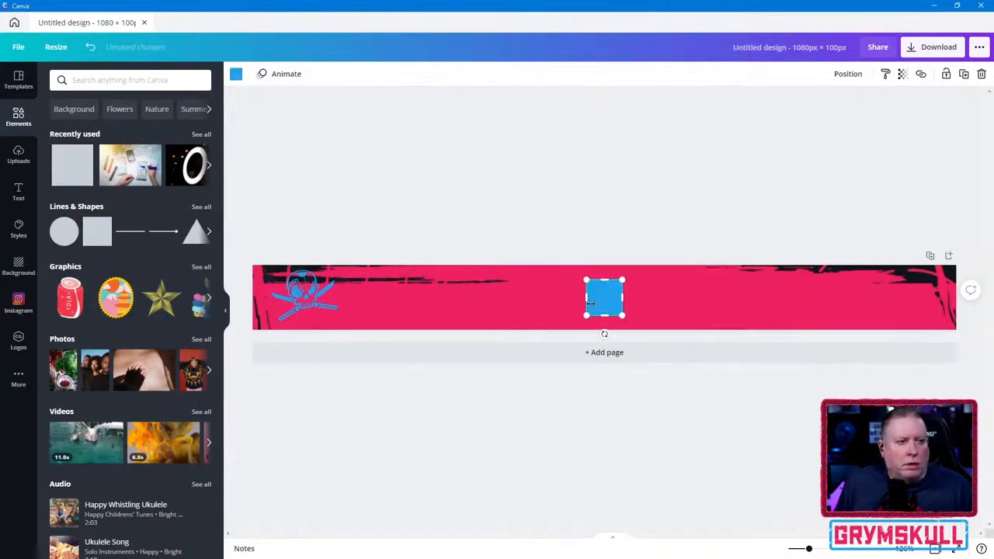
left_click(236, 75)
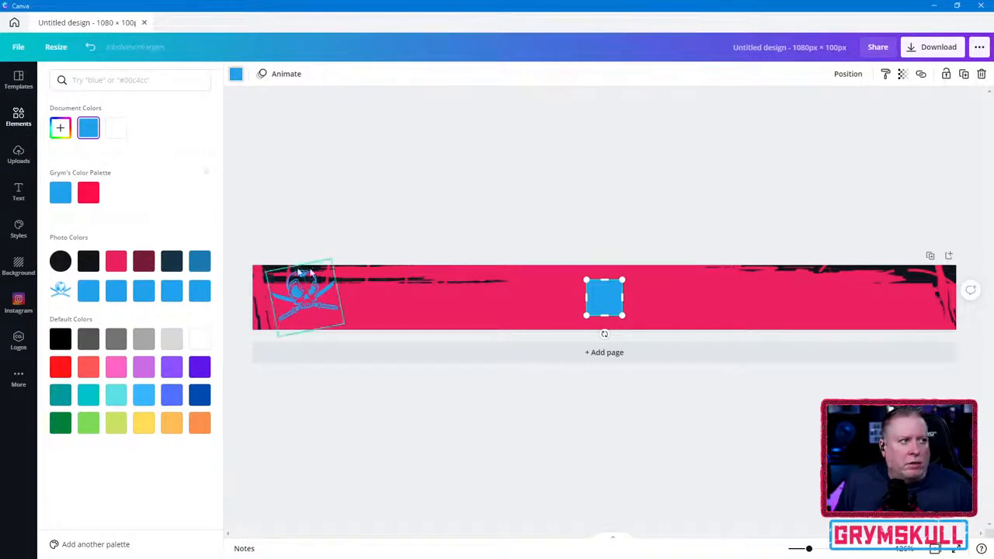
left_click(281, 73)
left_click(62, 74)
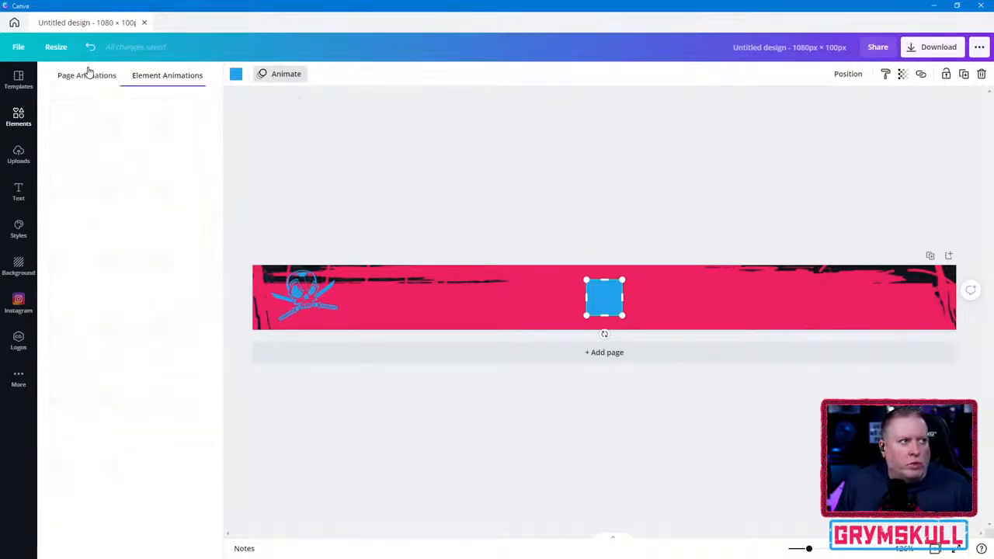
left_click(180, 79)
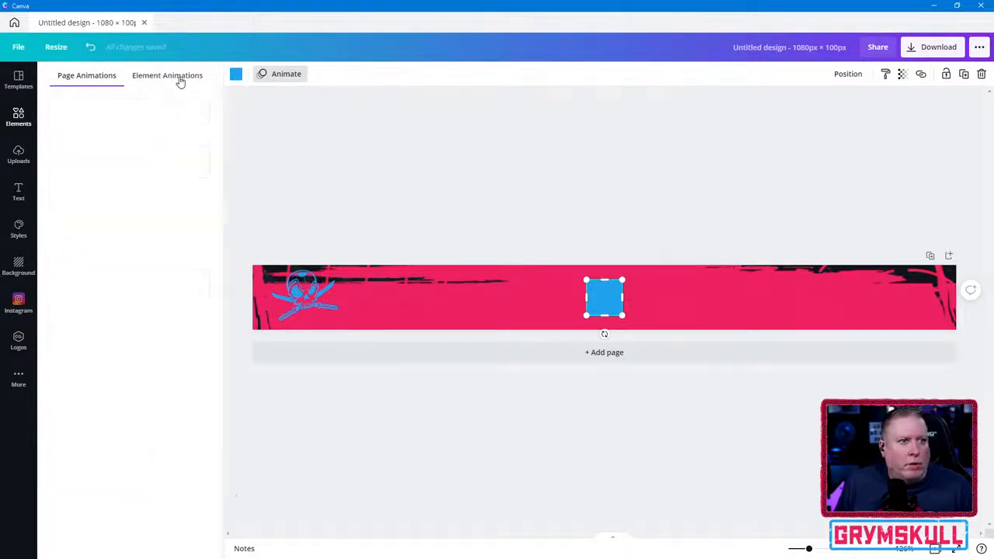
left_click(281, 73)
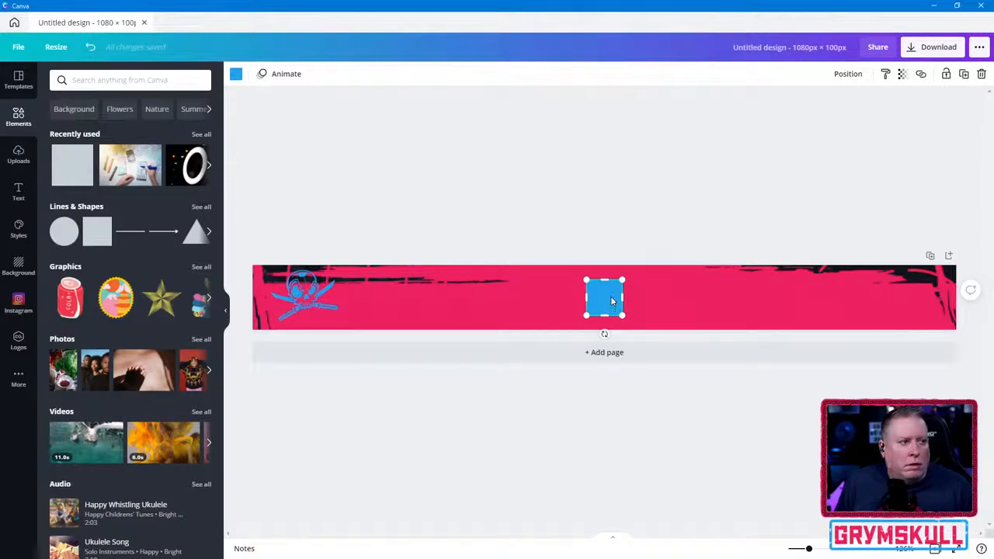
left_click(207, 233)
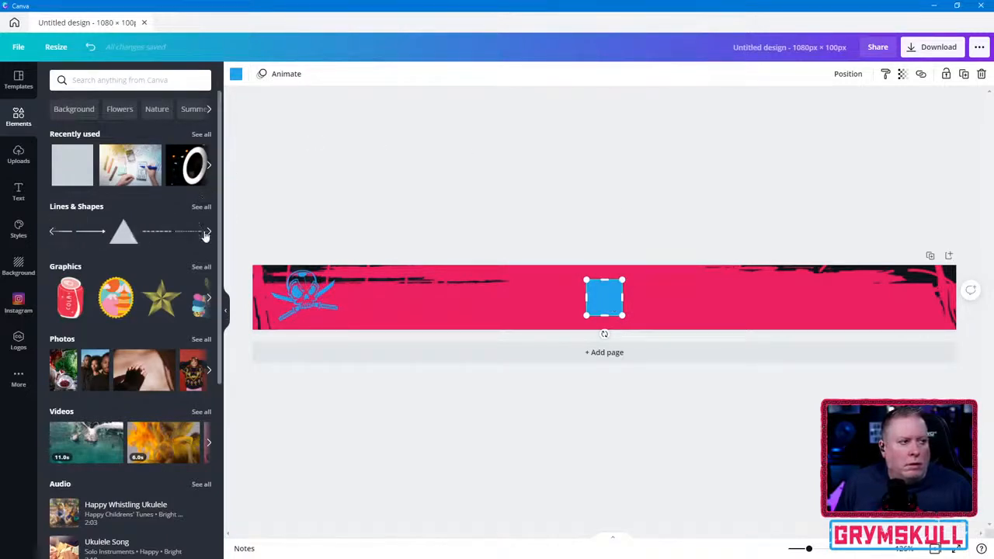
left_click(208, 233)
left_click(208, 234)
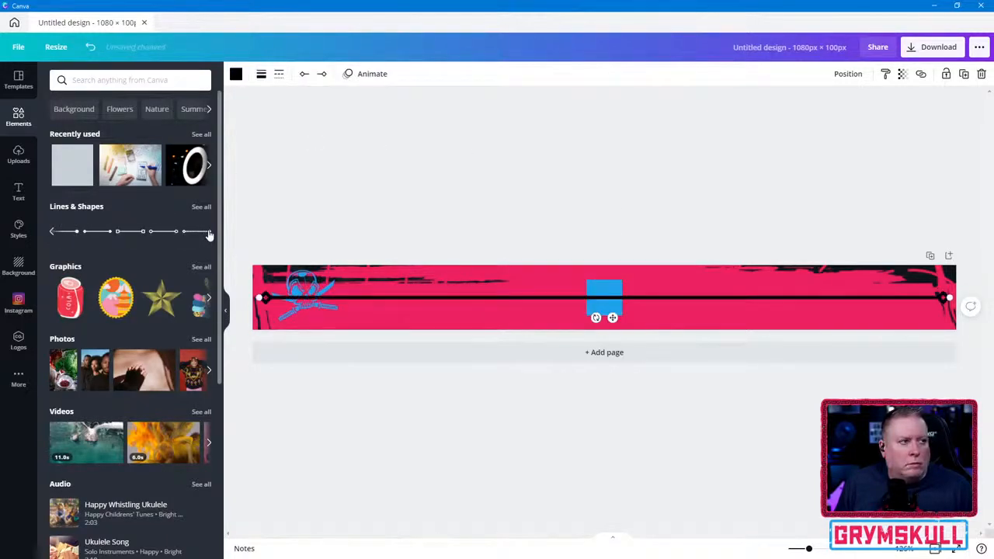
left_click(790, 300)
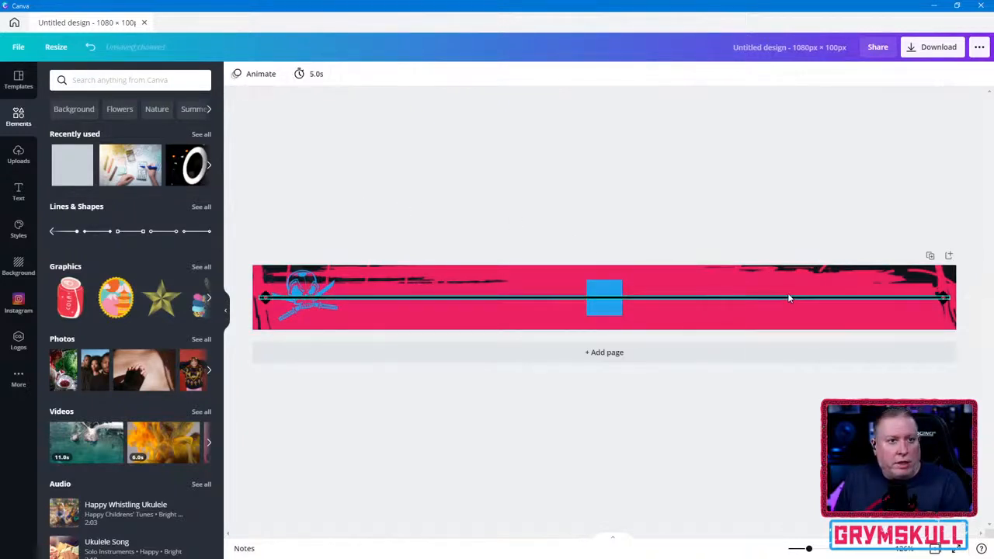
left_click(746, 297)
left_click(747, 297)
left_click(747, 296)
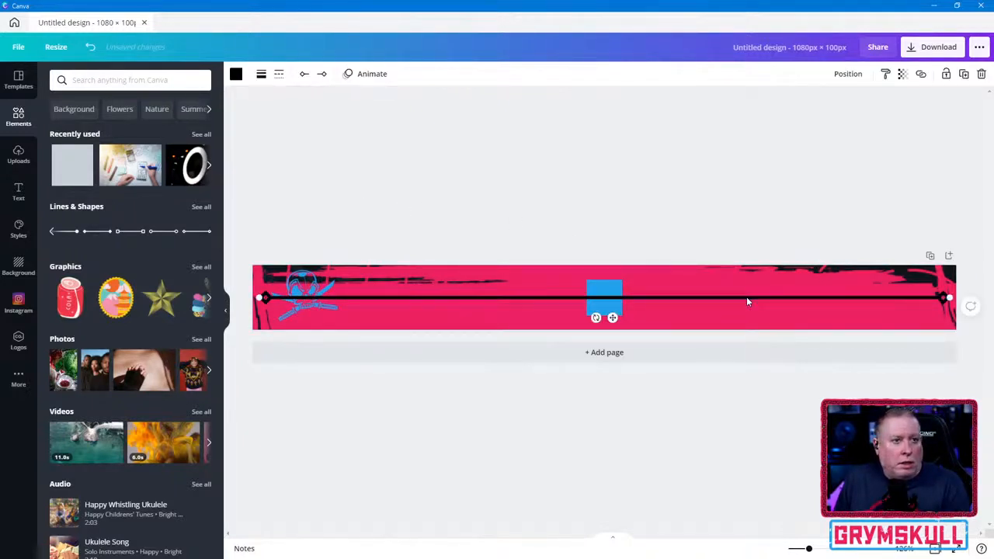
key("Delete")
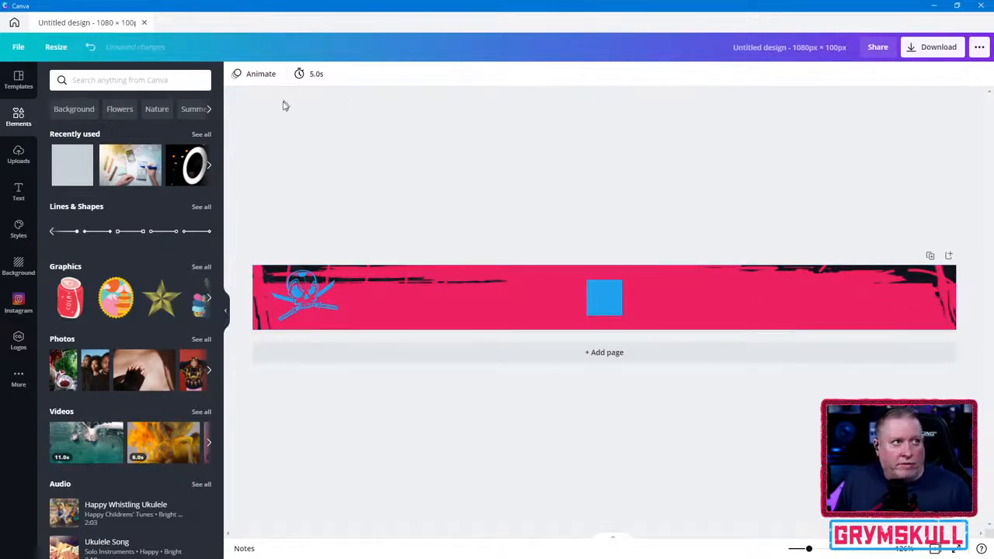
- Check the blue square's transparency and style-copy options, and look through the style colors and fonts
left_click(599, 309)
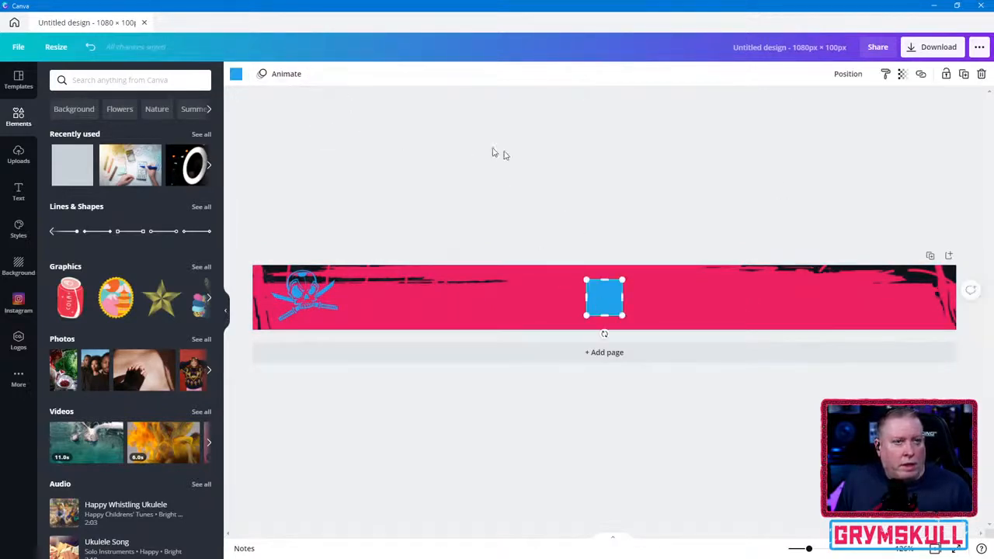
left_click(901, 75)
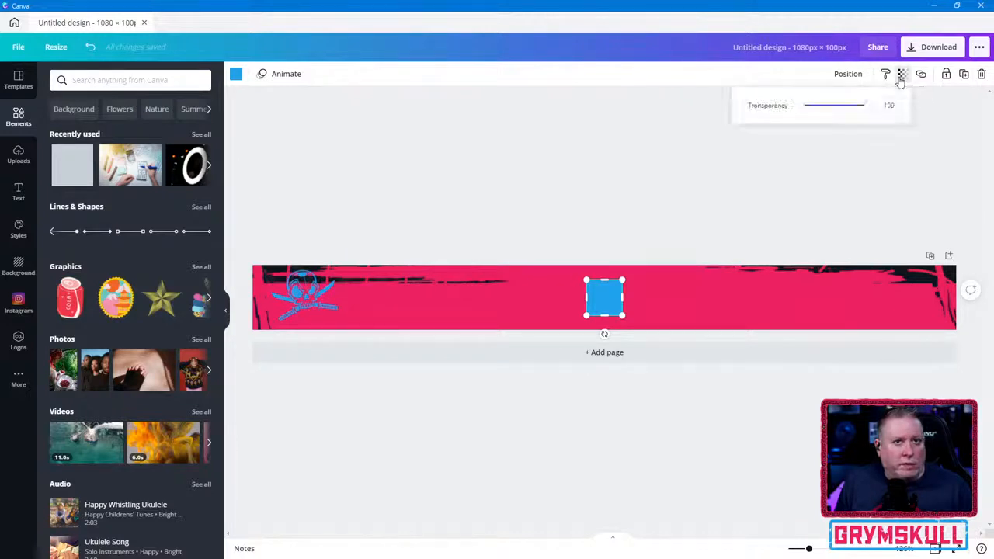
left_click(884, 77)
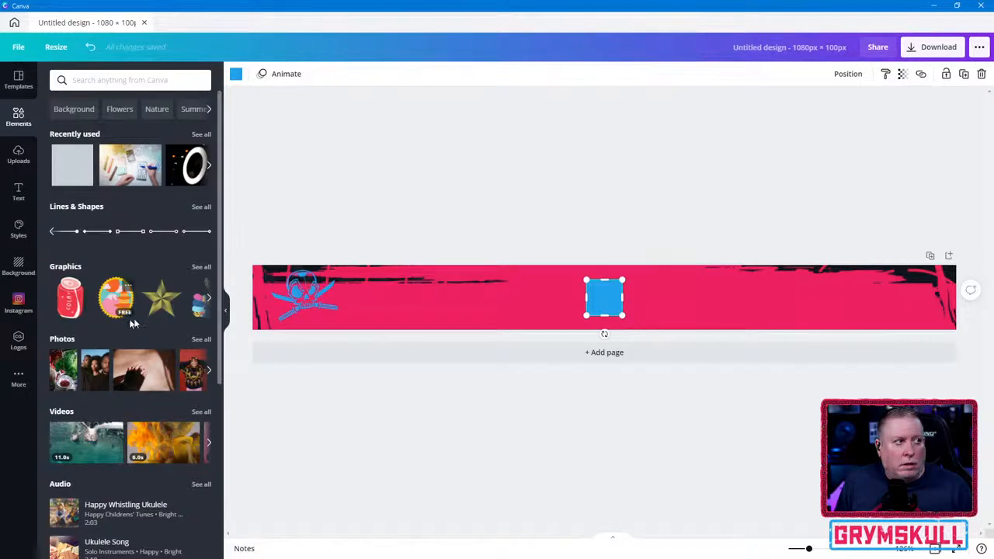
left_click(20, 225)
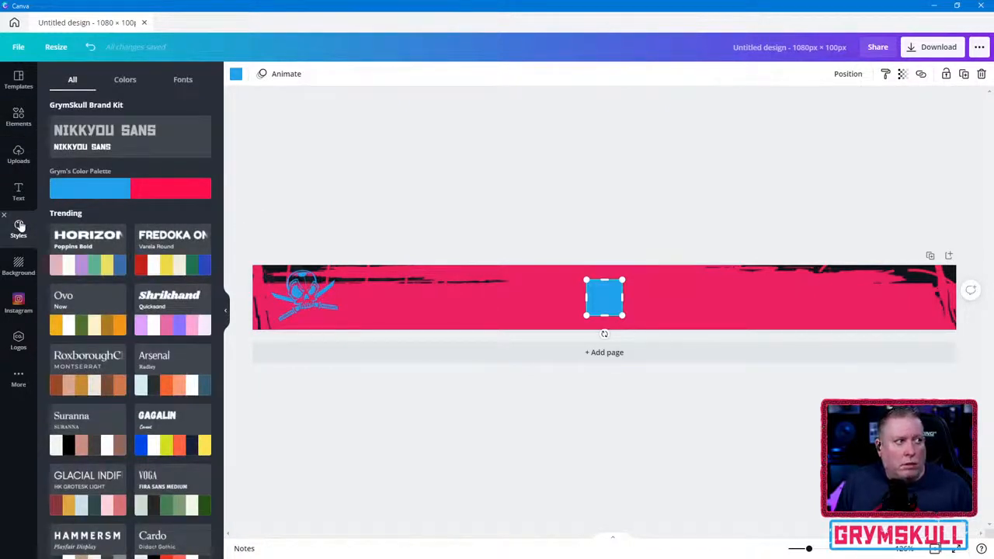
left_click(130, 82)
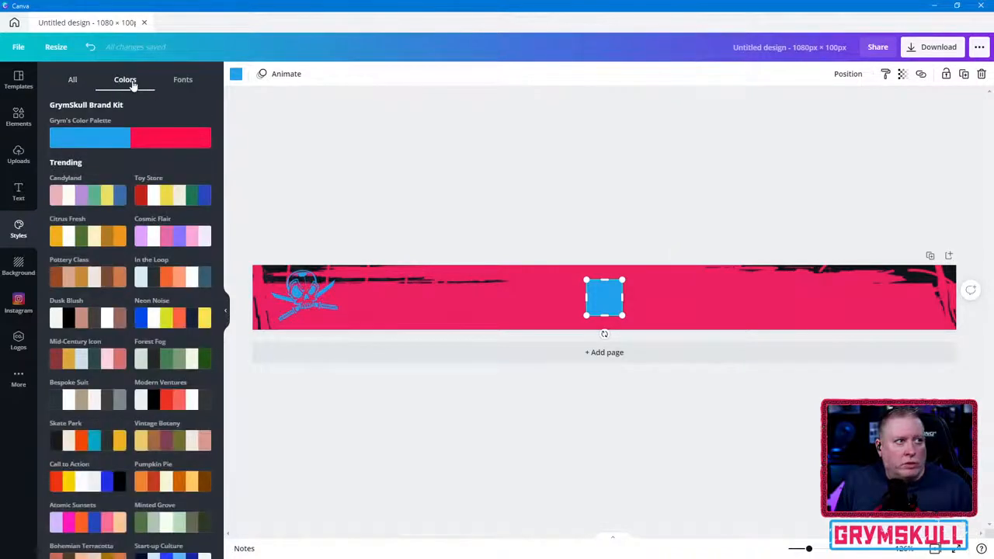
left_click(178, 80)
left_click(73, 80)
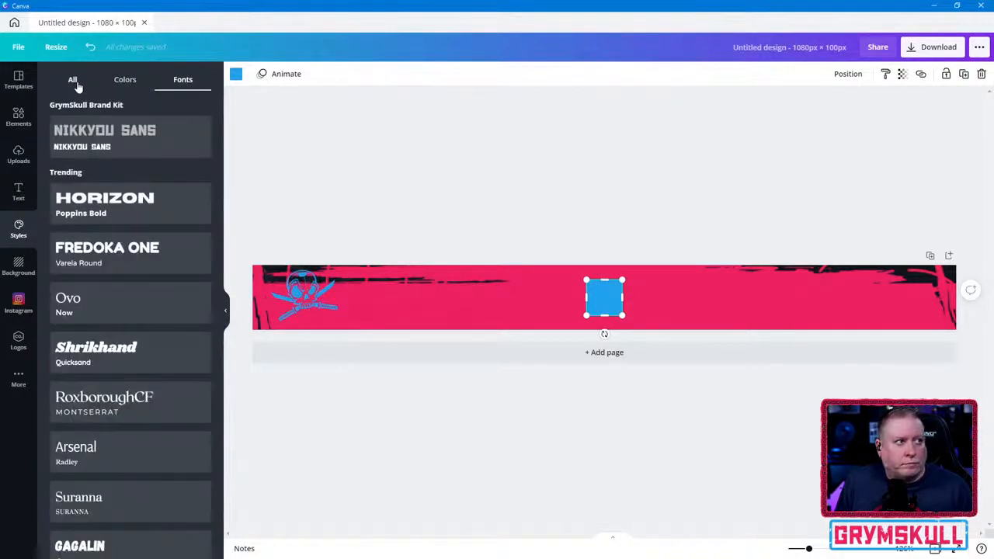
- Delete the blue square from the middle of the banner
left_click(22, 114)
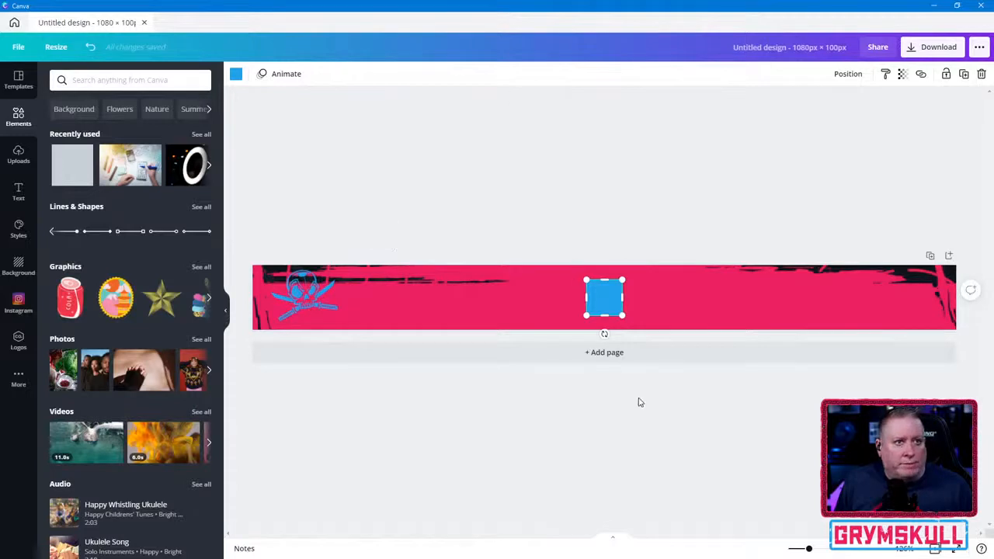
left_click(597, 297)
key("Delete")
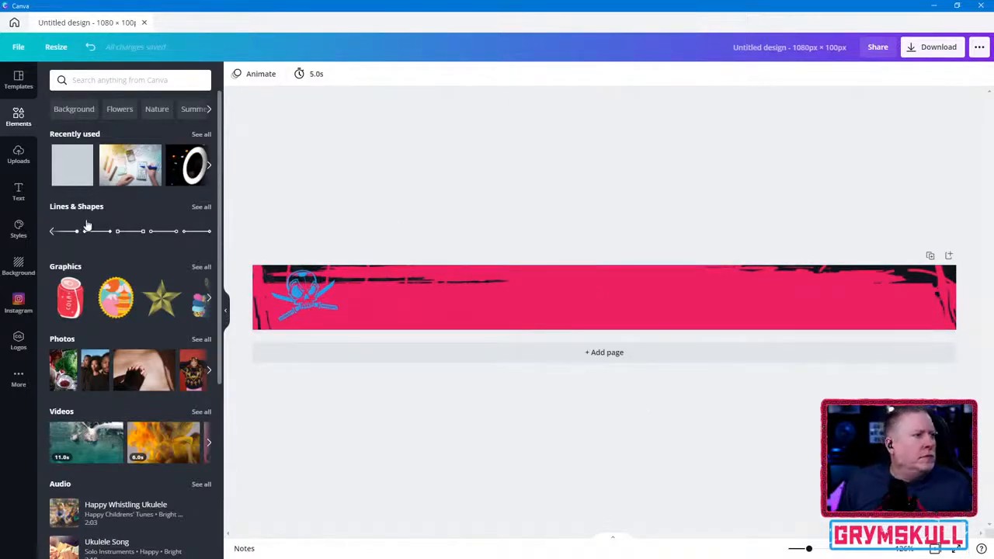
- Add a blue square outline and stretch it to all four edges of the banner as a border
left_click(205, 210)
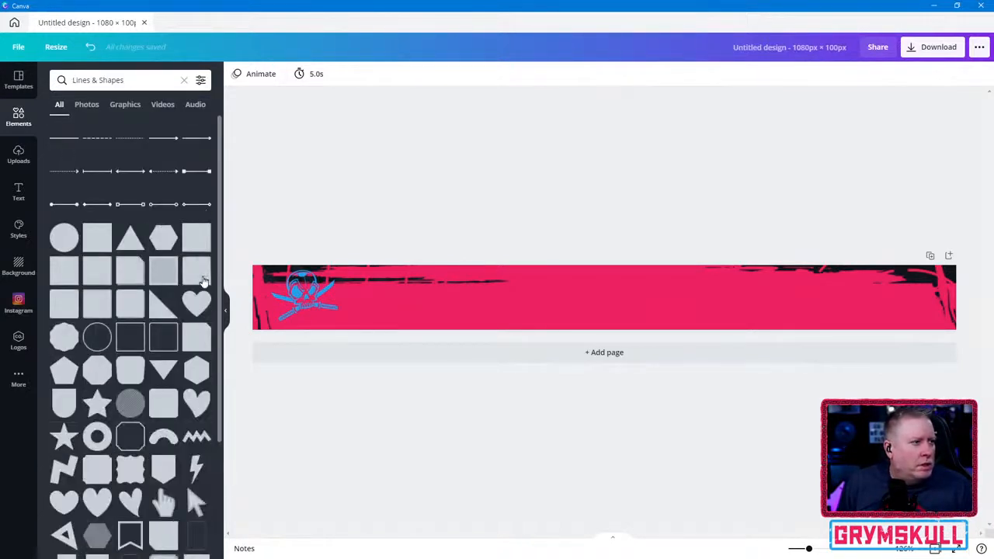
left_click(131, 340)
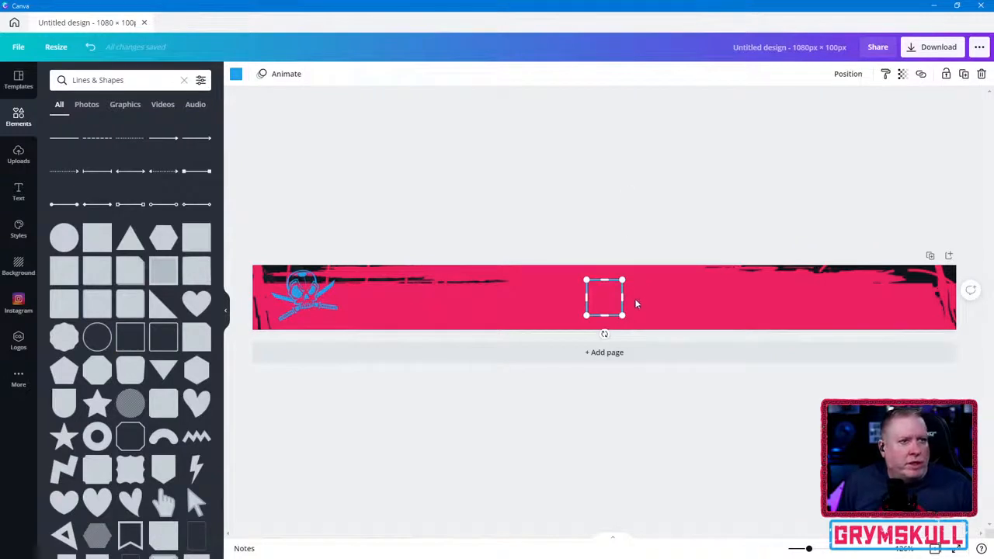
left_click(668, 288)
left_click(615, 302)
left_click_drag(622, 297, 958, 297)
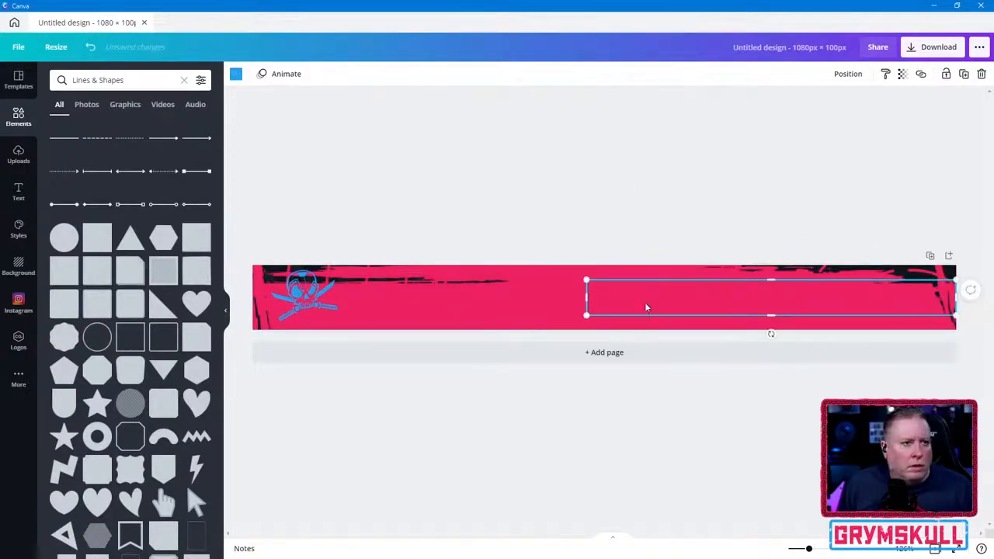
left_click_drag(588, 298, 253, 299)
left_click_drag(607, 280, 607, 266)
left_click_drag(605, 315, 605, 330)
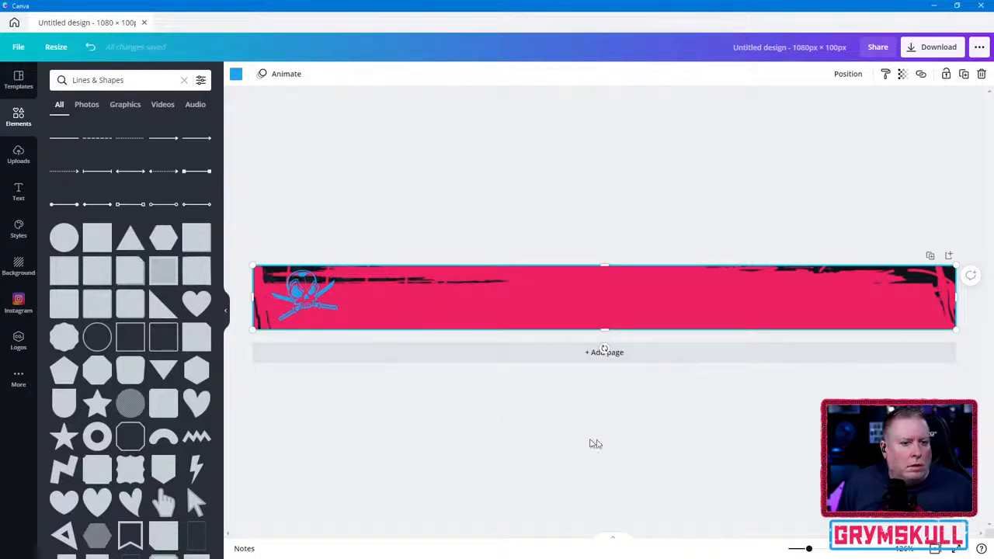
left_click(704, 427)
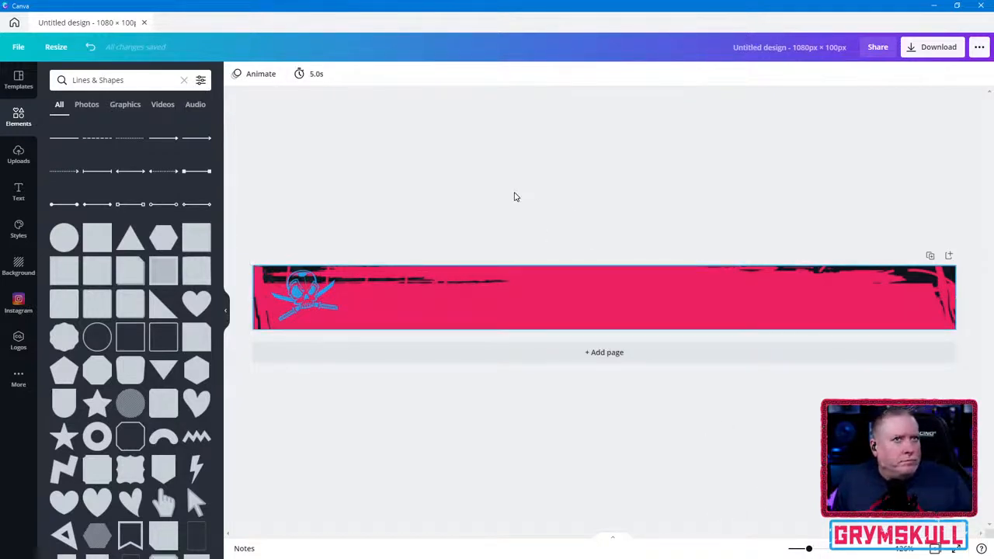
- Rename the untitled banner design as "Grym's L3rd"
left_click(754, 57)
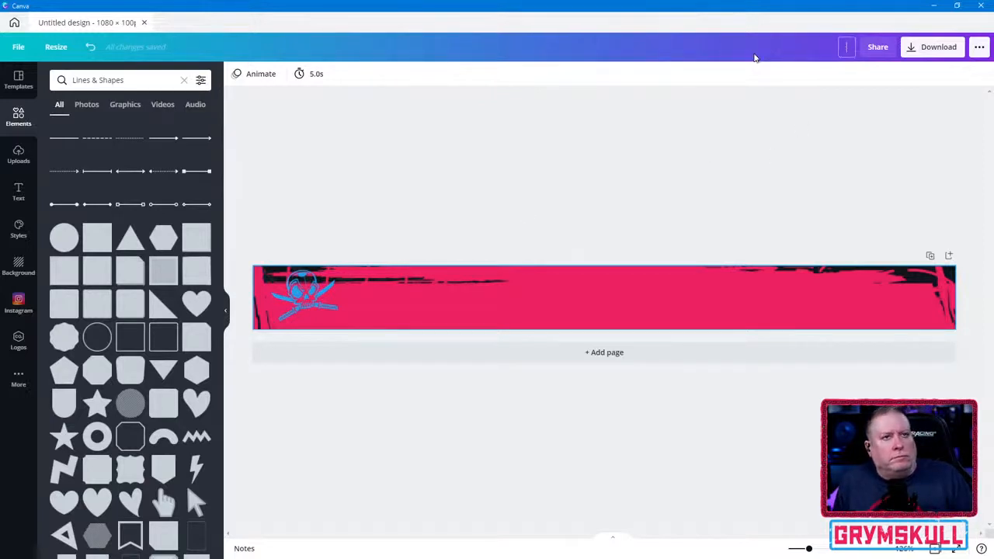
left_click(778, 127)
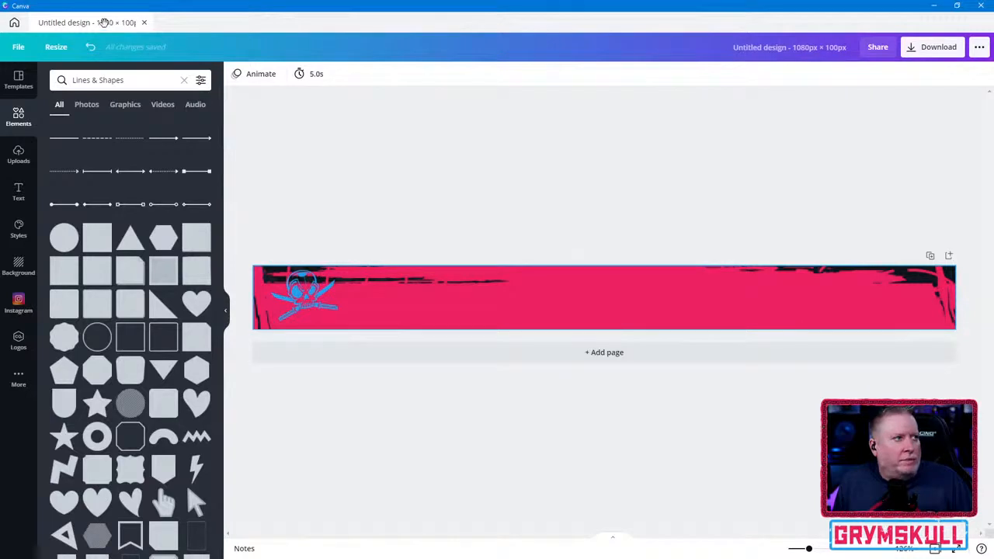
left_click(752, 47)
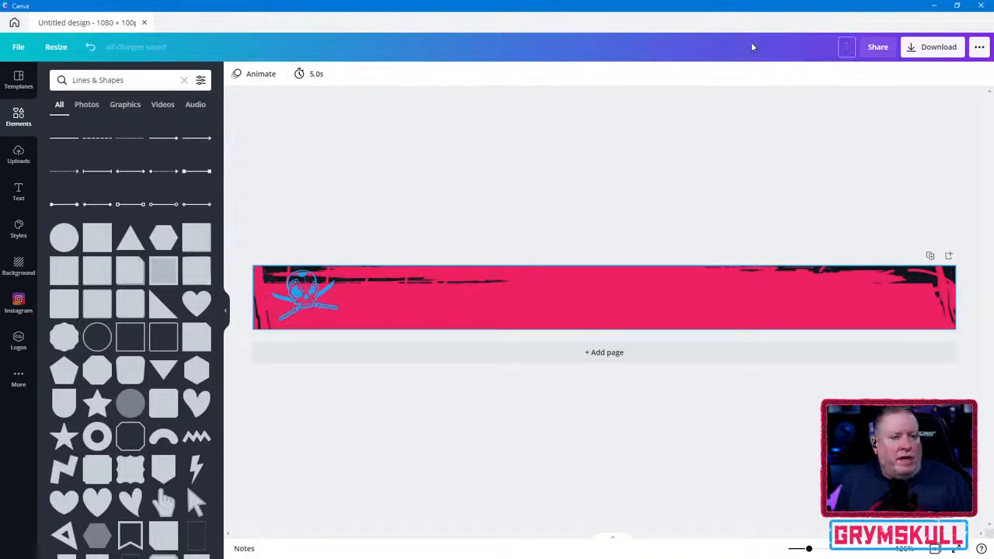
type("Gry")
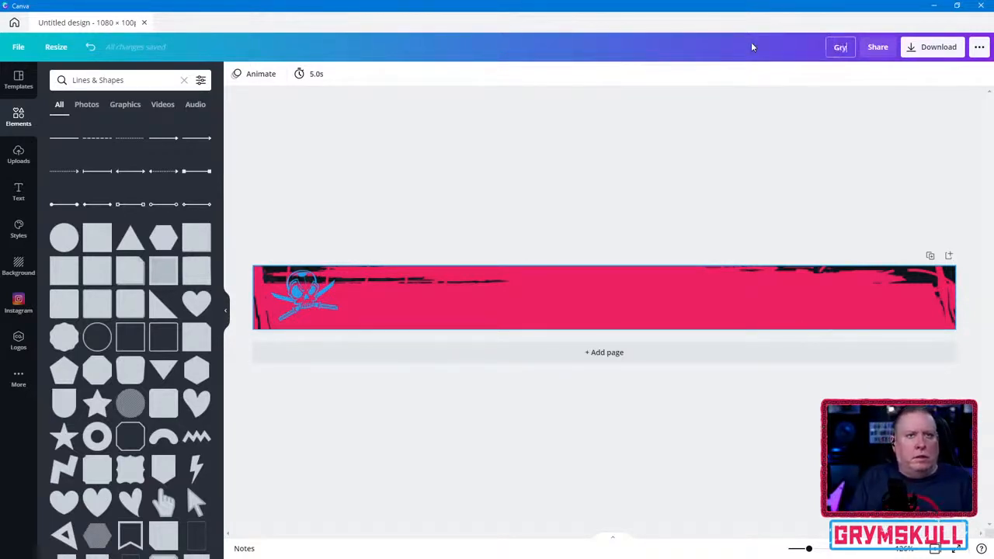
type("m's l")
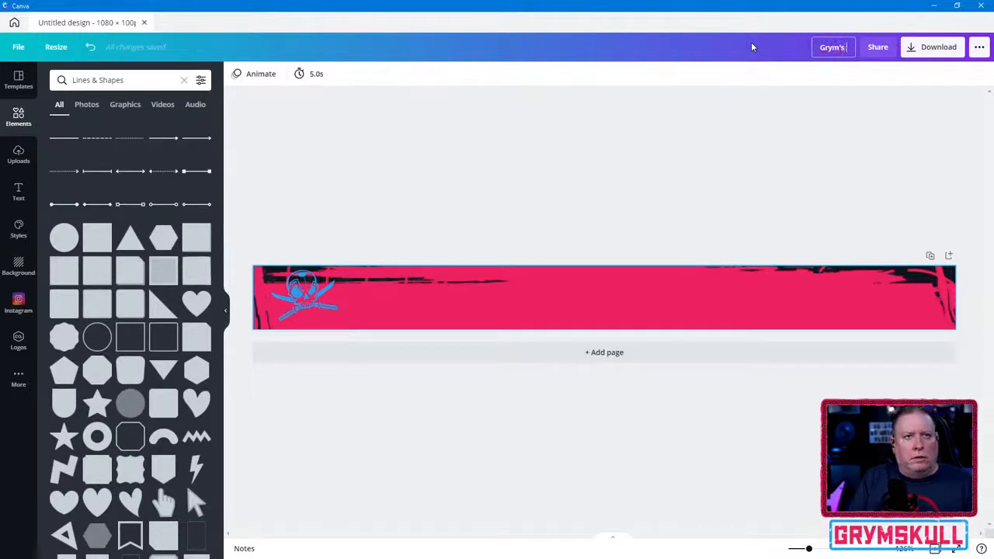
type("3rd")
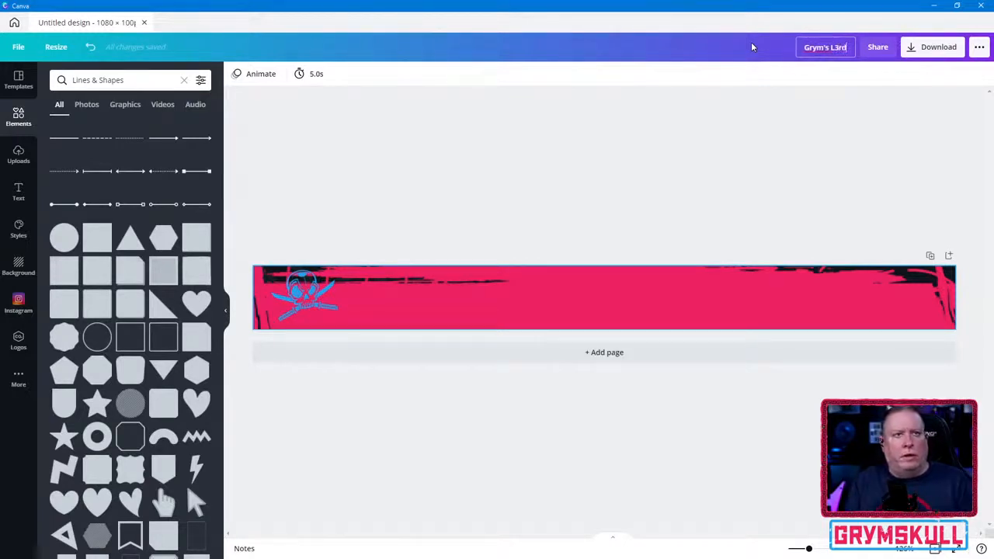
key("Return")
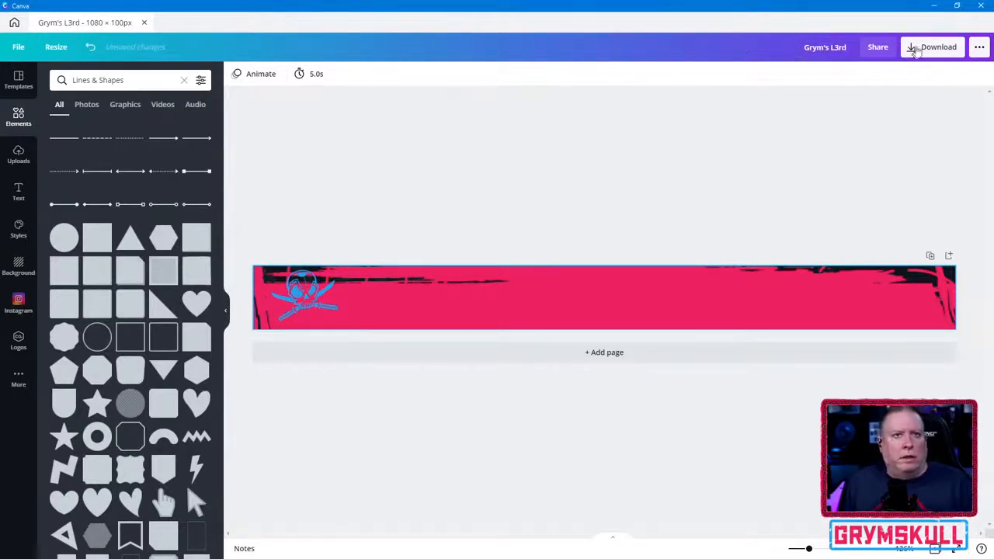
- Look through the options for publishing and sharing the design
left_click(977, 48)
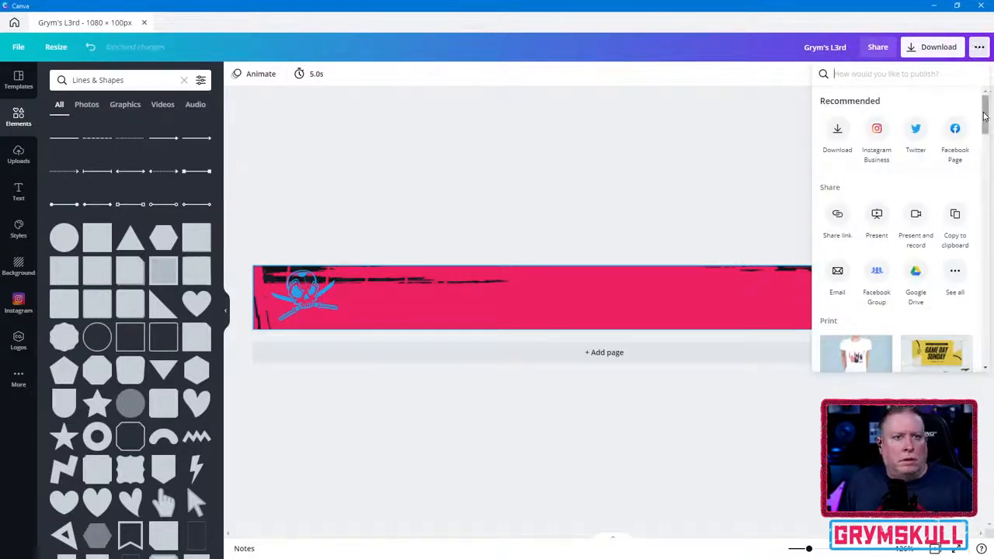
mouse_move(986, 114)
left_mouse_down()
mouse_move(989, 135)
mouse_move(988, 121)
left_mouse_up()
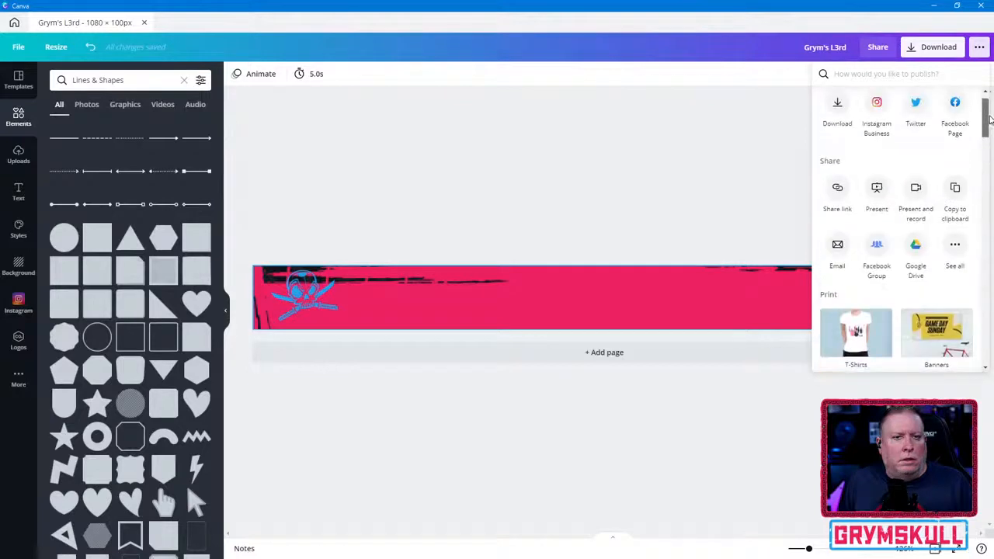
left_click(721, 125)
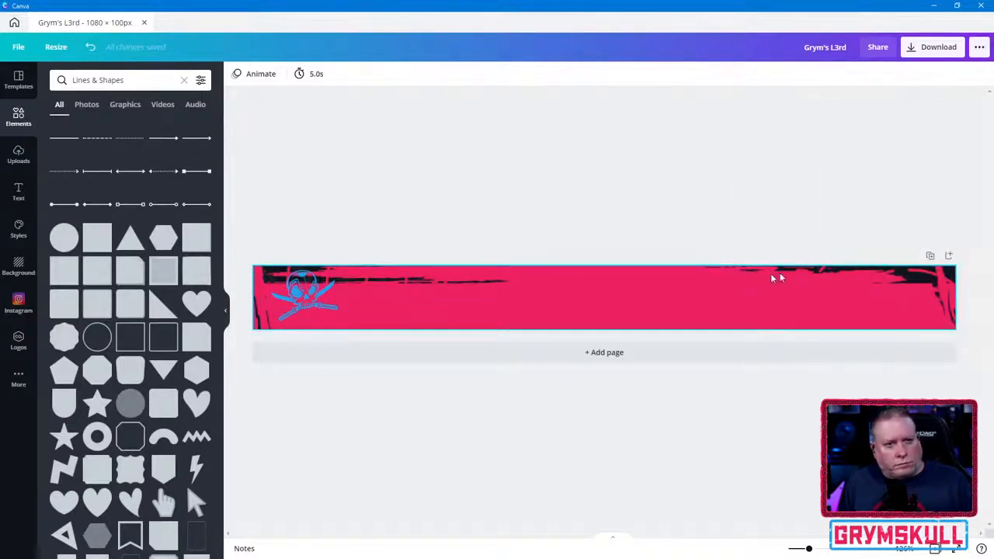
- Add a heading text to the banner and place it directly beside the skull logo
left_click(19, 198)
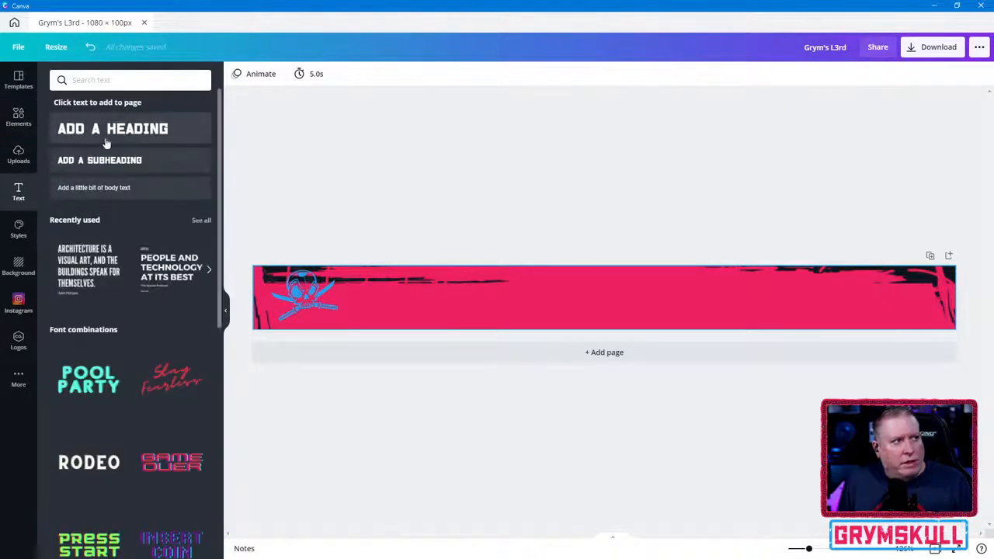
left_click(106, 143)
left_click(777, 301)
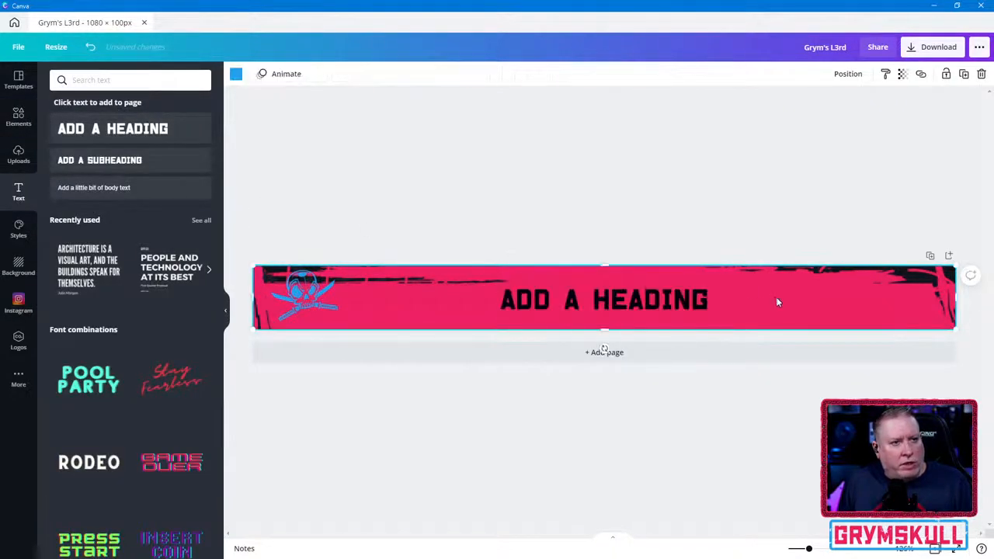
left_click_drag(686, 301, 528, 301)
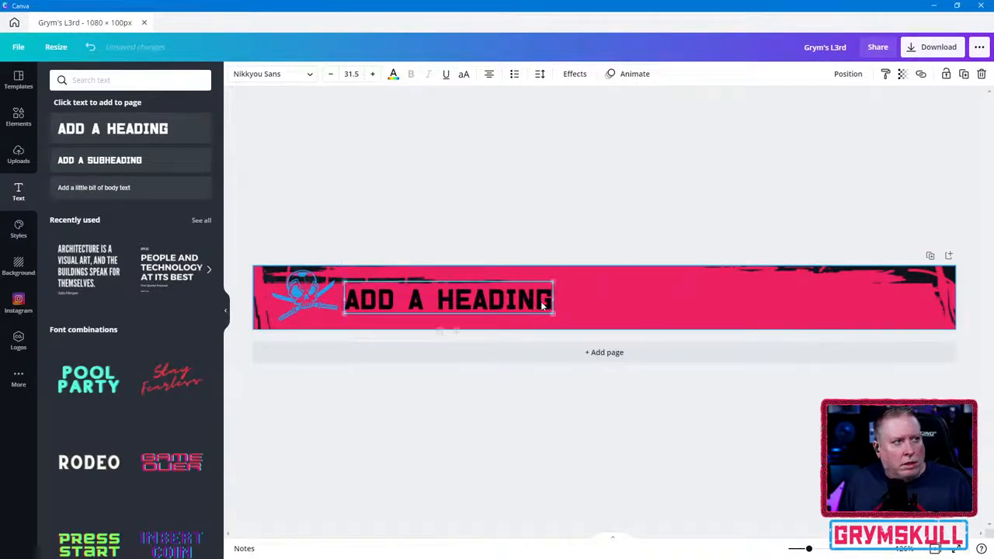
- Add the cream color #FFF7E0 to Grym's Color Palette in the GrymSkull Brand Kit
left_click(17, 233)
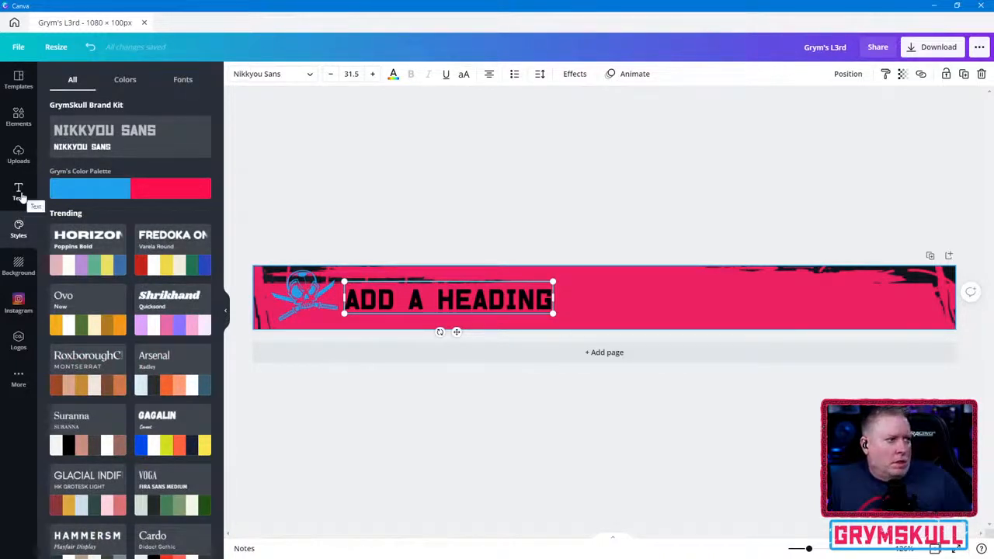
left_click(14, 22)
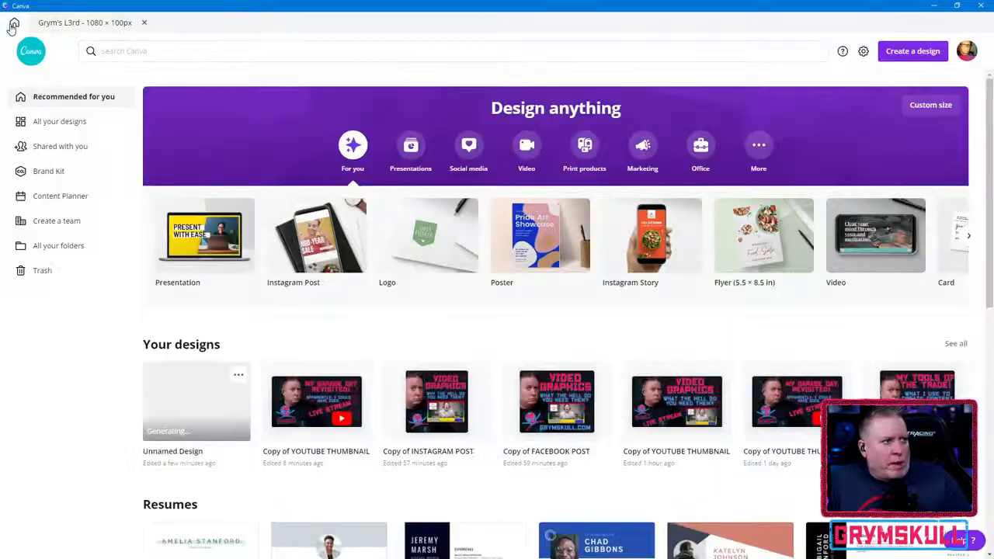
left_click(62, 168)
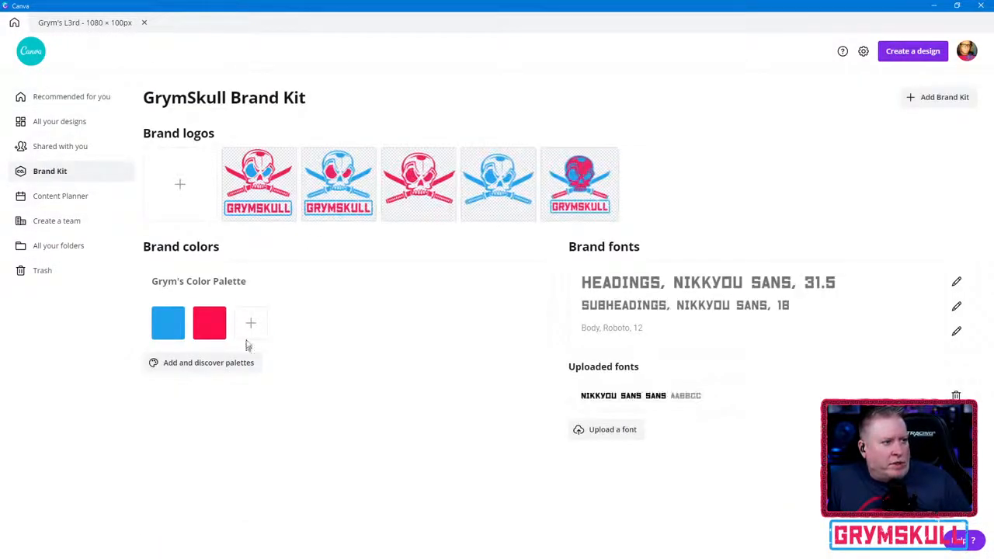
left_click(250, 325)
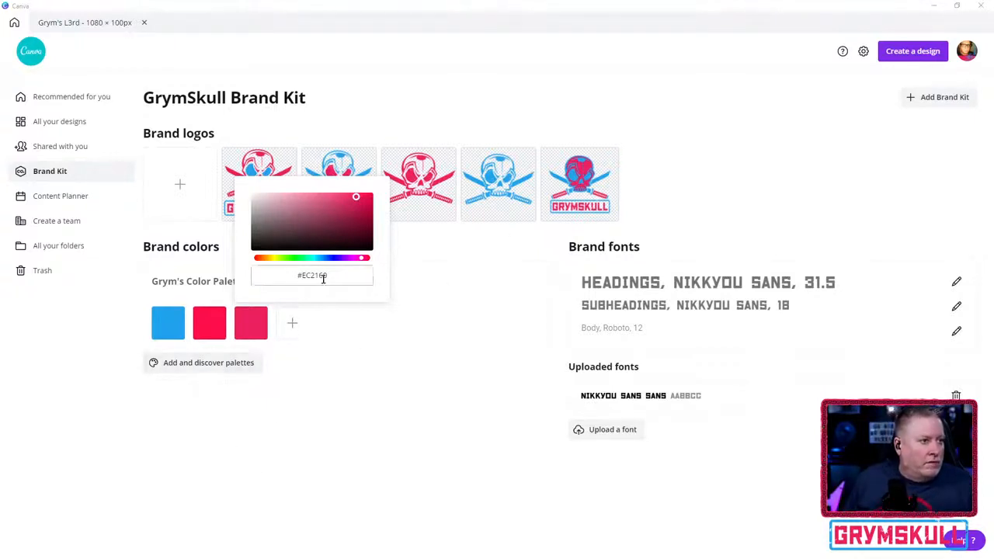
left_click(278, 275)
key("ctrl+a")
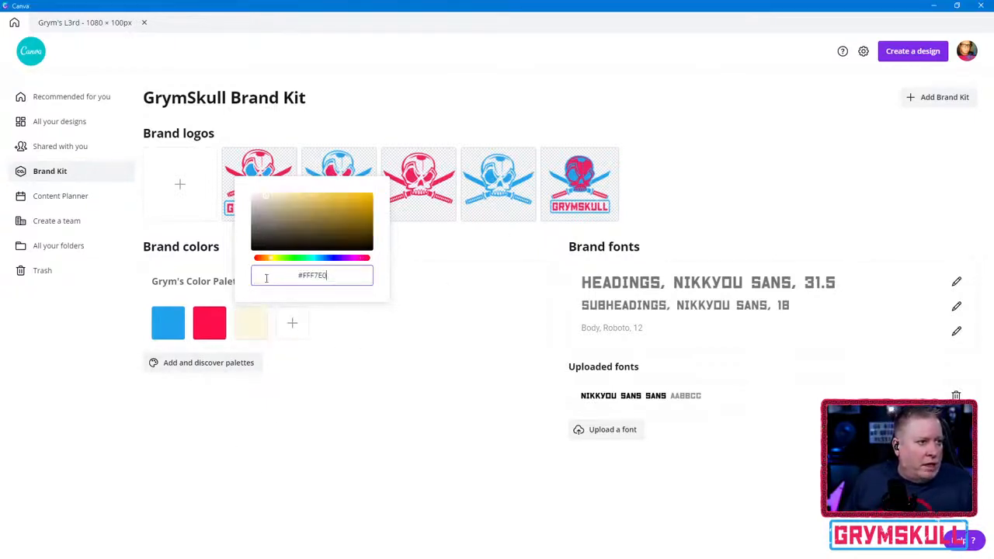
type("#FFF7E0")
left_click(376, 338)
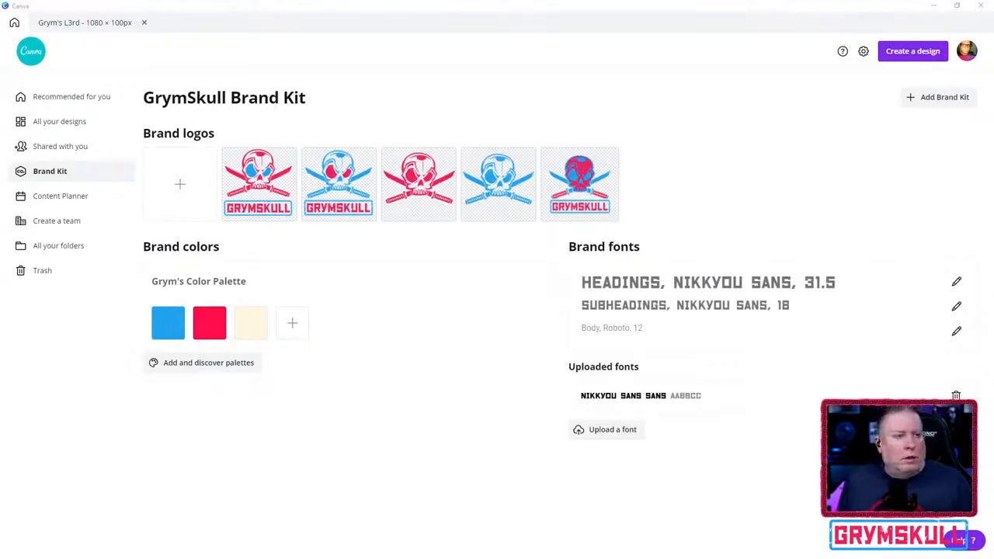
- Return to the Grym's L3rd design and set the heading's text color to #FFF7E0
left_click(66, 23)
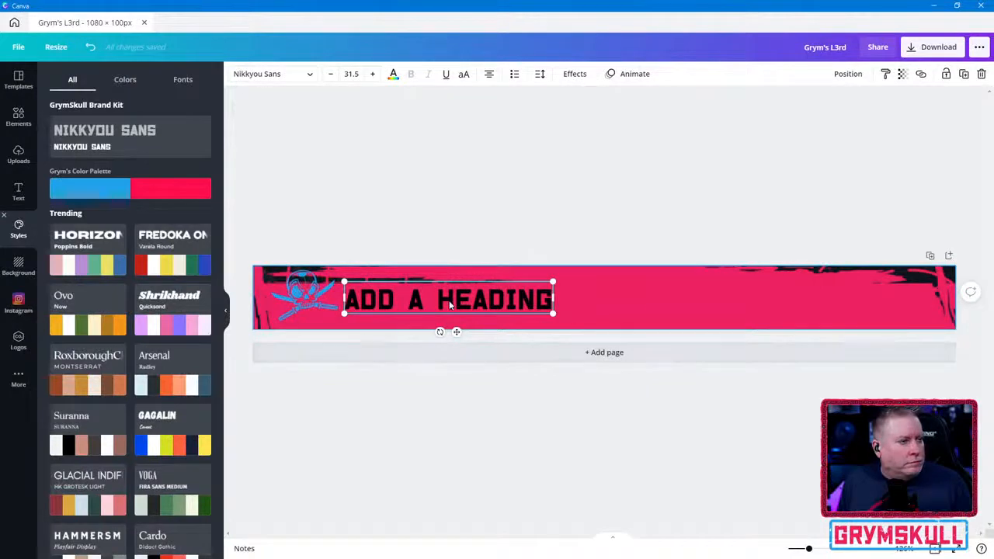
key("ctrl+a")
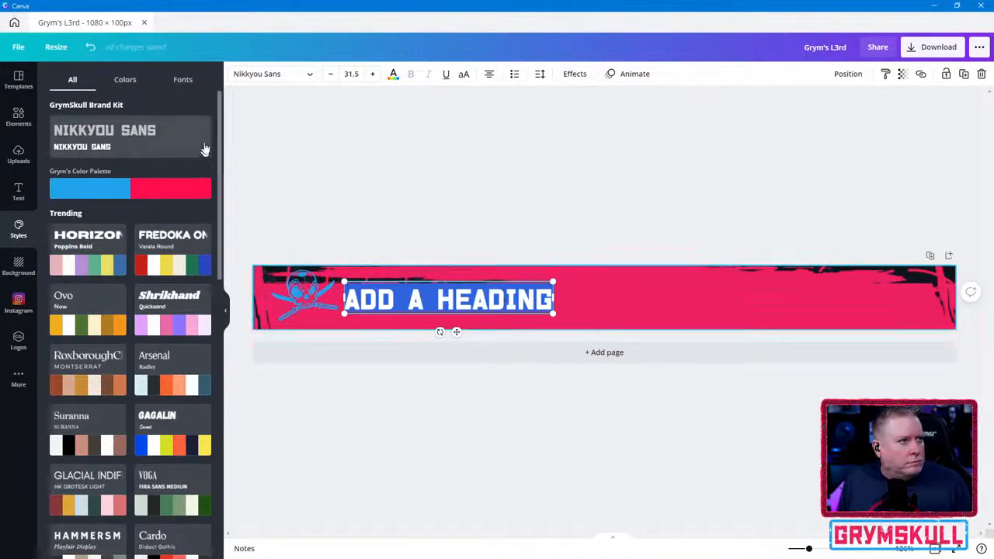
left_click(19, 81)
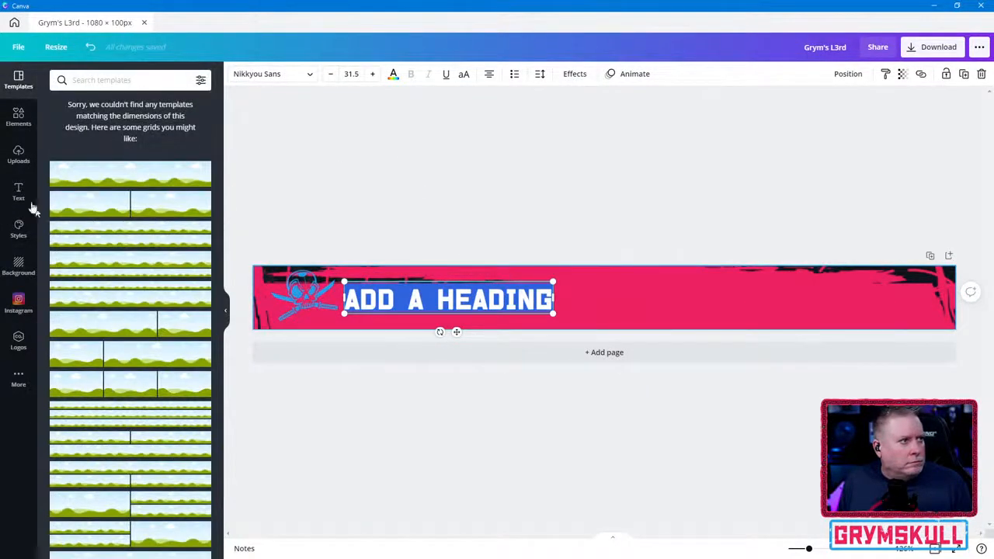
left_click(20, 228)
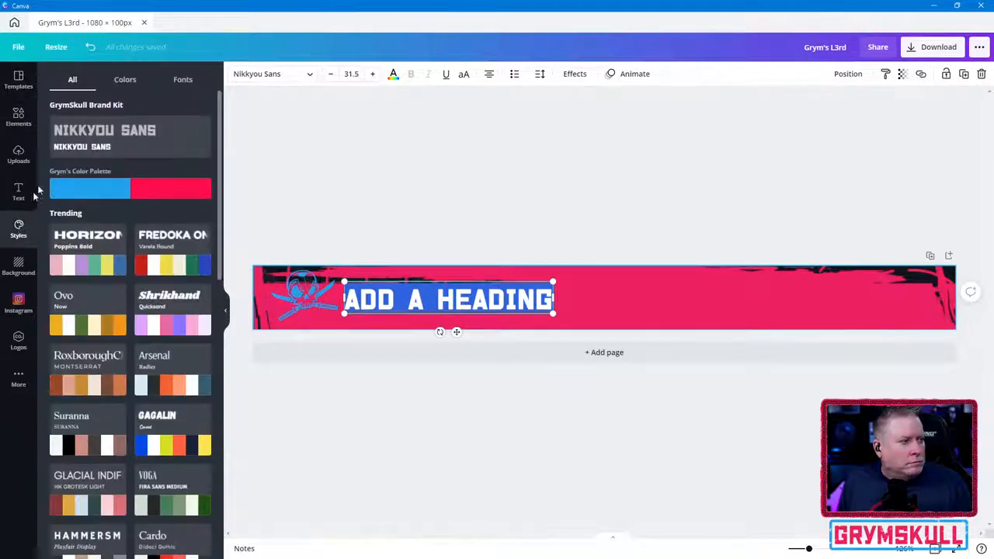
left_click(19, 199)
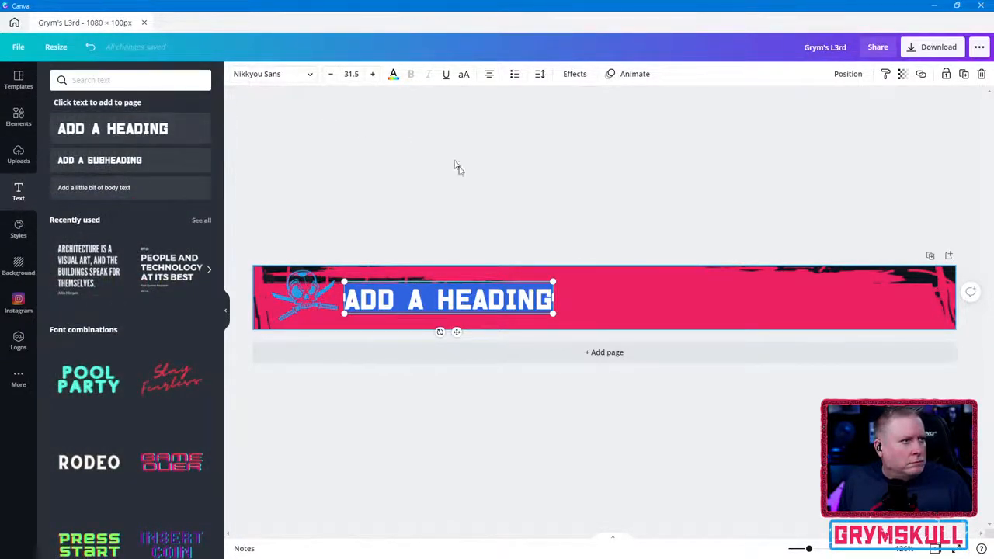
left_click(392, 74)
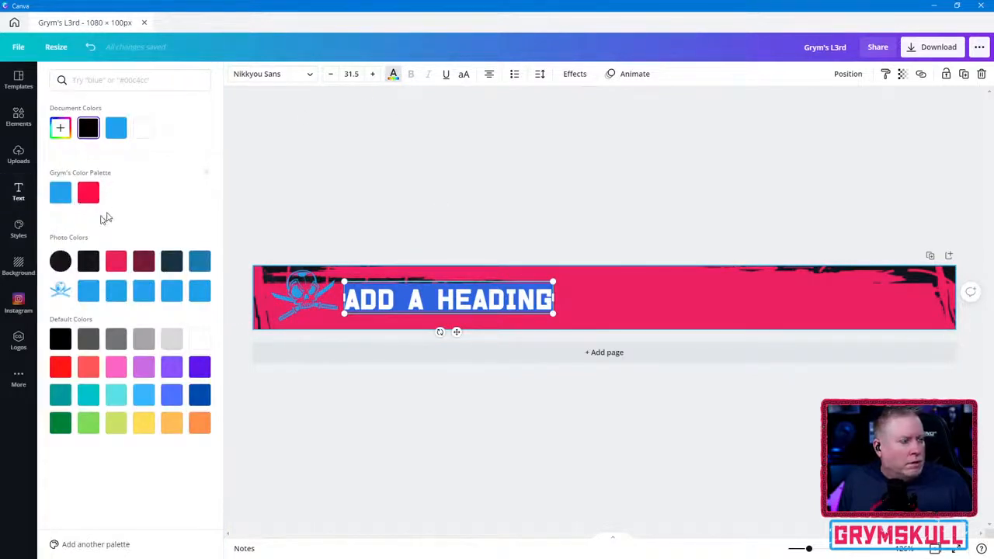
left_click(61, 128)
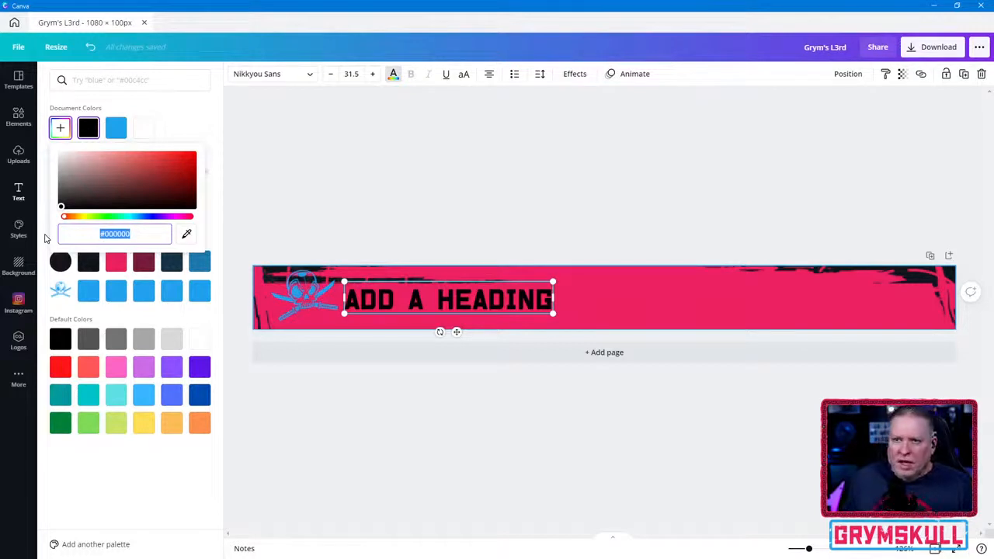
type("#FFF7E0")
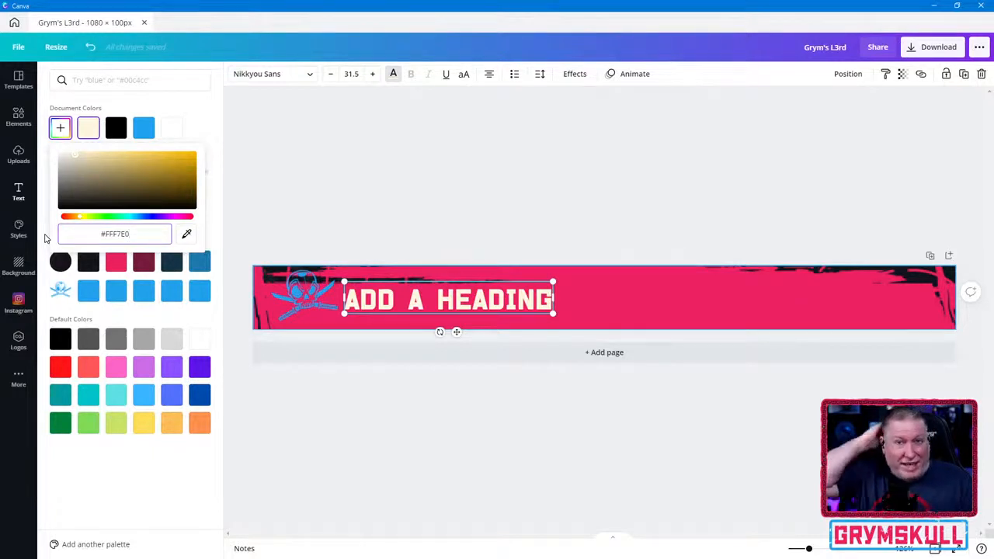
left_click(533, 306)
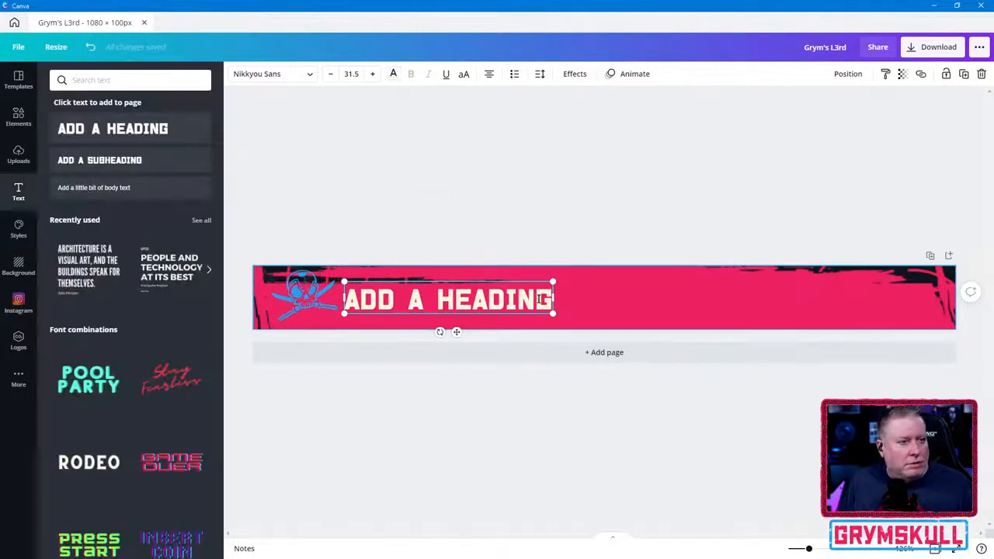
- Move the heading slightly away from the skull logo and enlarge it to a font size of about 35.4
left_click(18, 78)
left_click(516, 253)
left_click_drag(477, 300, 510, 300)
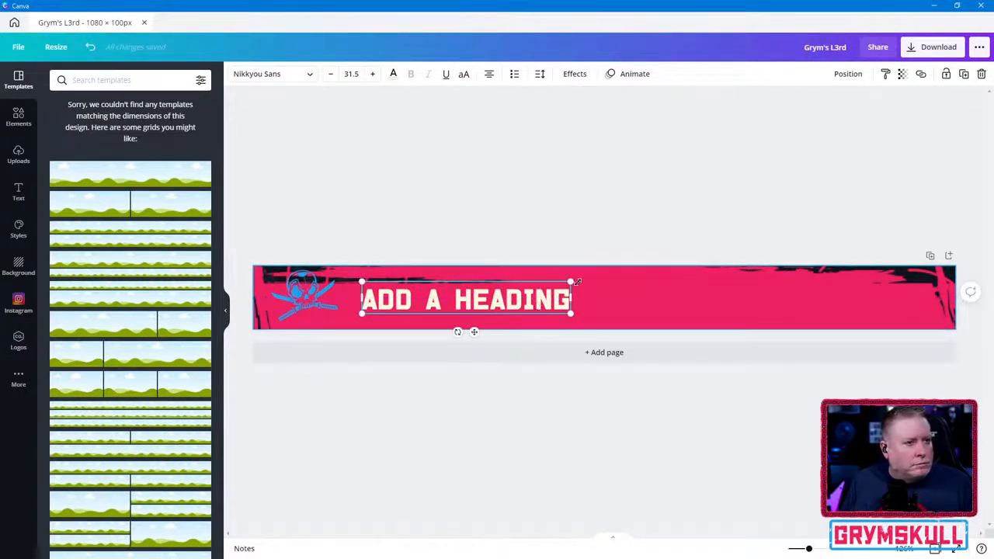
left_click_drag(571, 282, 599, 275)
- Replace the placeholder heading text with "THANKS"
left_click_drag(547, 287, 355, 291)
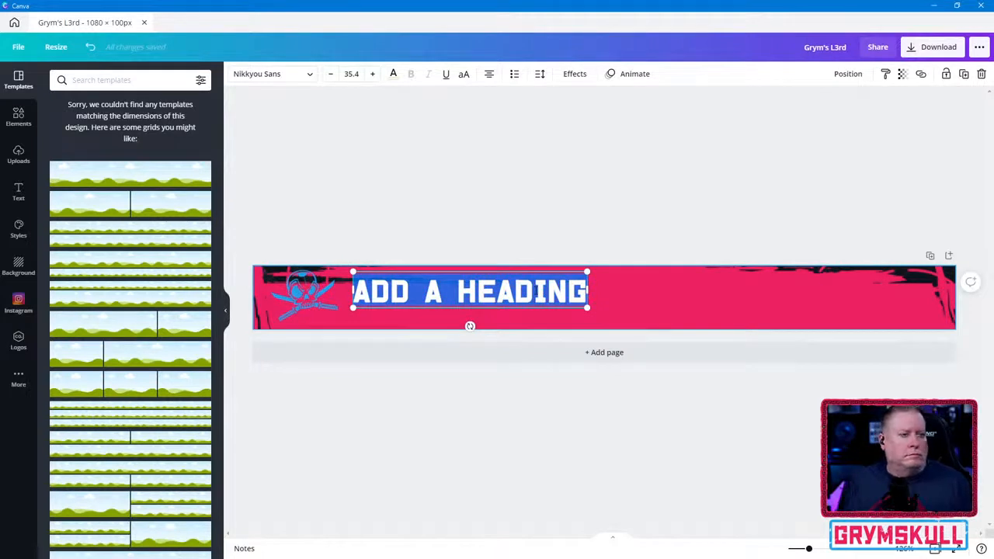
left_click_drag(355, 291, 583, 285)
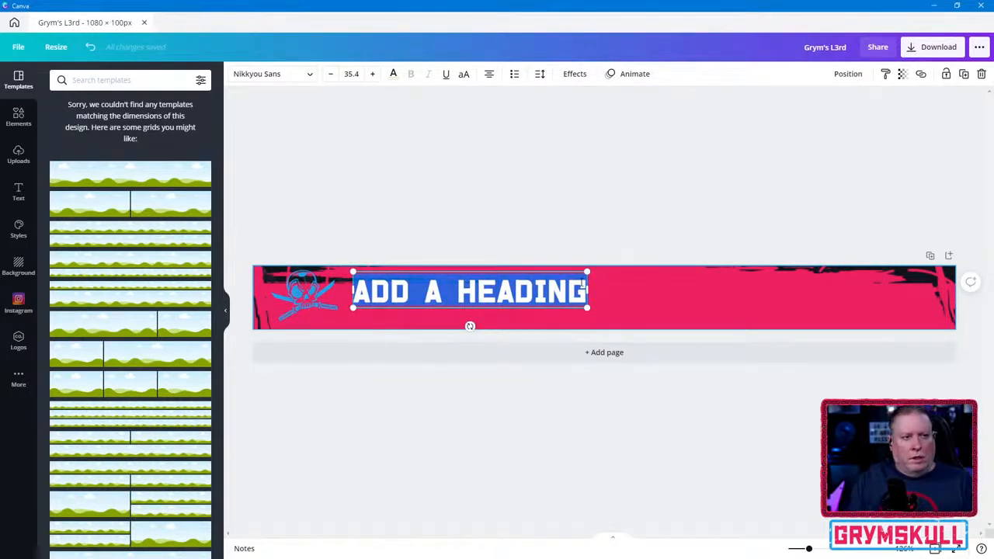
type("THANKS")
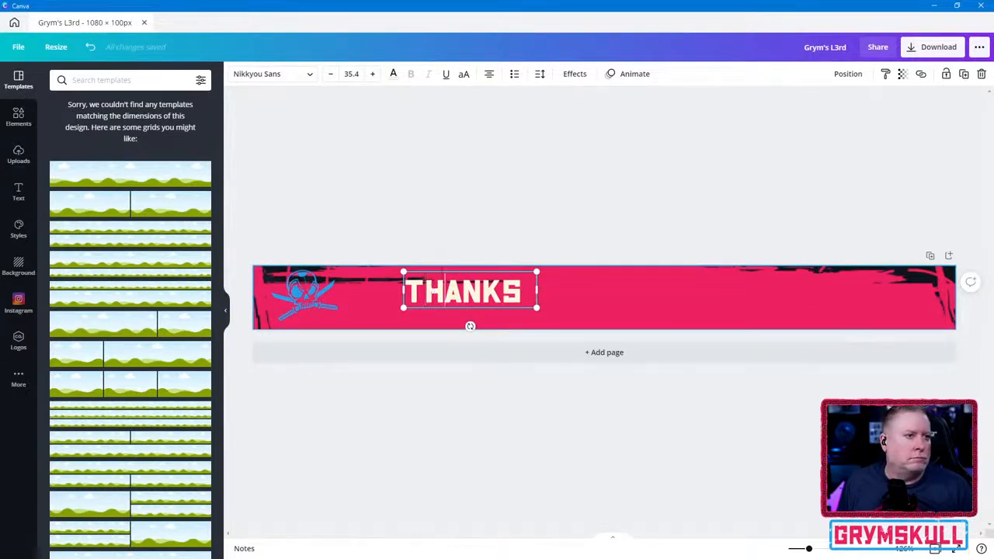
- Move the THANKS heading closer to the skull logo, center it vertically in the banner, and select its text
left_click_drag(448, 269, 407, 274)
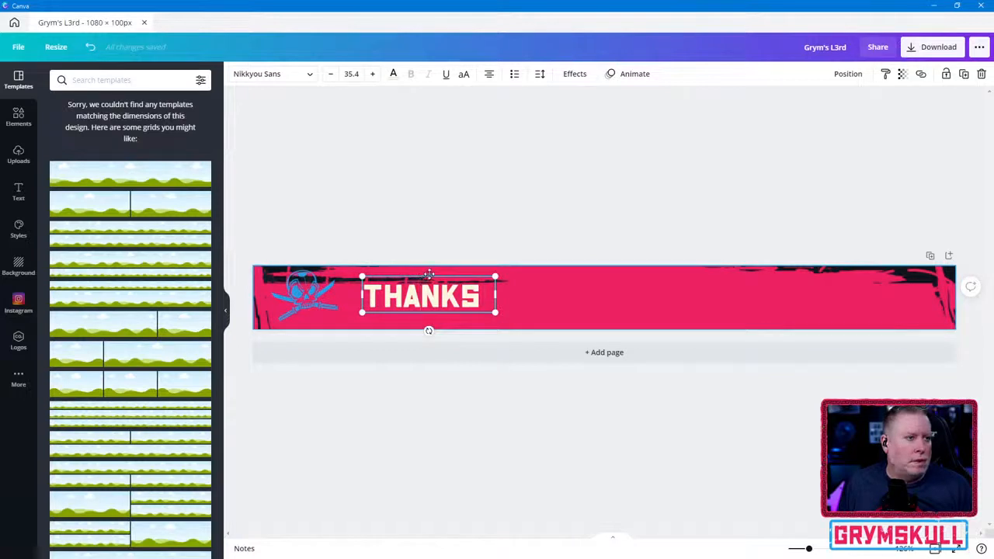
left_click_drag(429, 275, 432, 278)
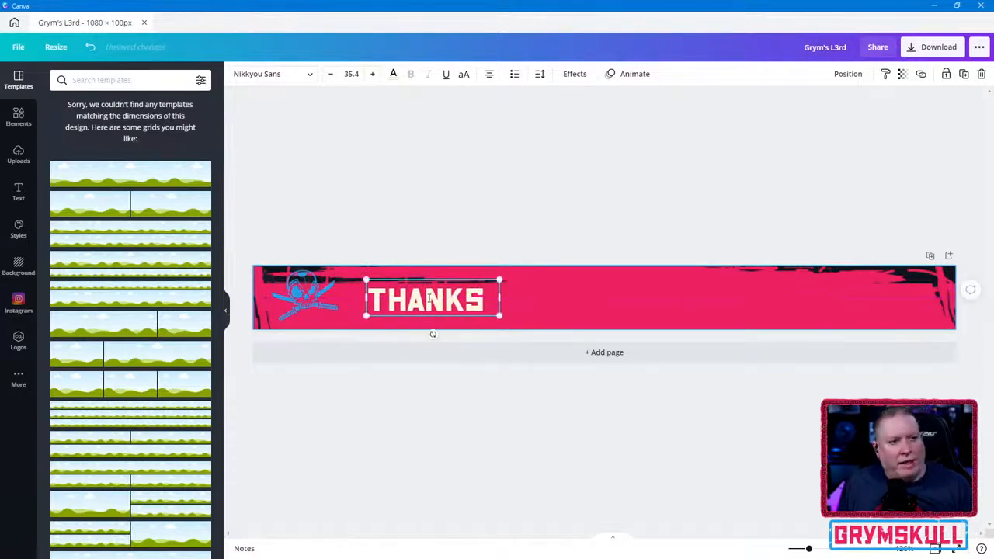
double_click(429, 299)
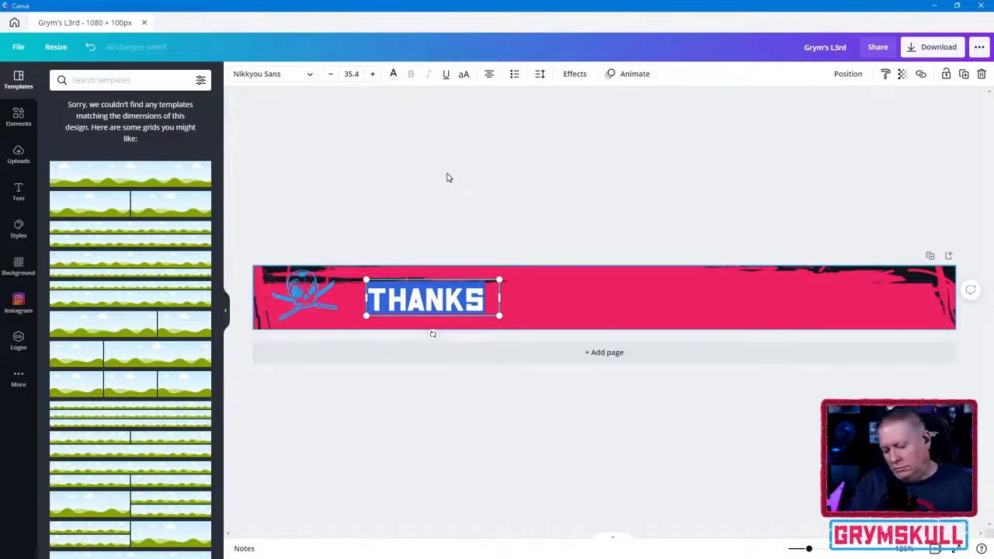
- Replace THANKS with "CONTACT ME AT GRYMSKULL.COM" and widen and shift the text box so it fits on one line clear of the skull
type("C")
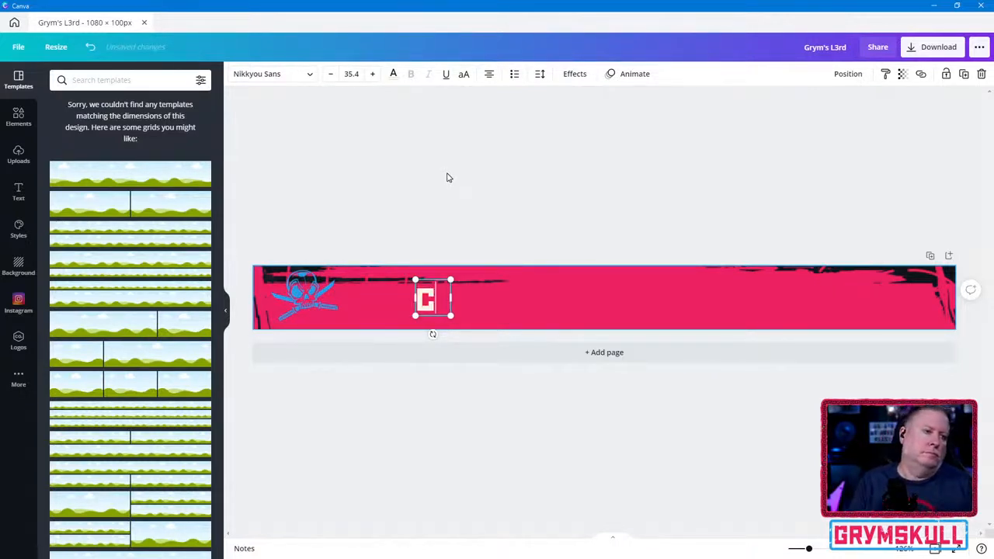
type("ONTACT ME A")
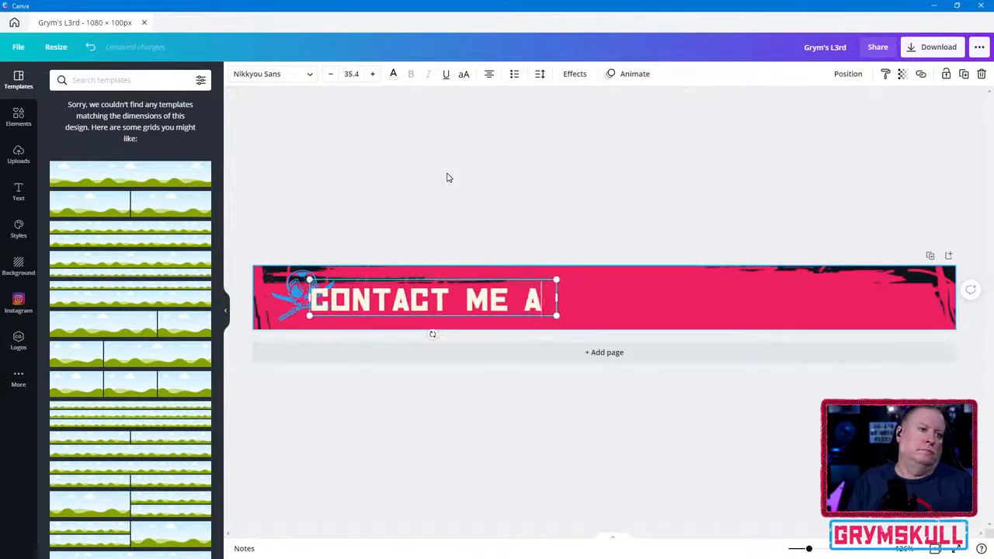
type("T GRYMSKULL")
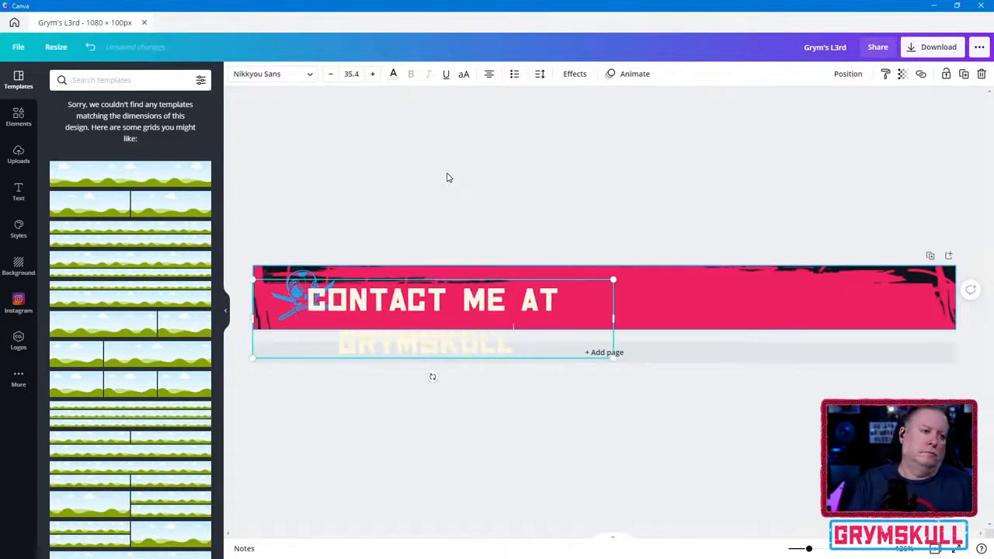
type(".COM")
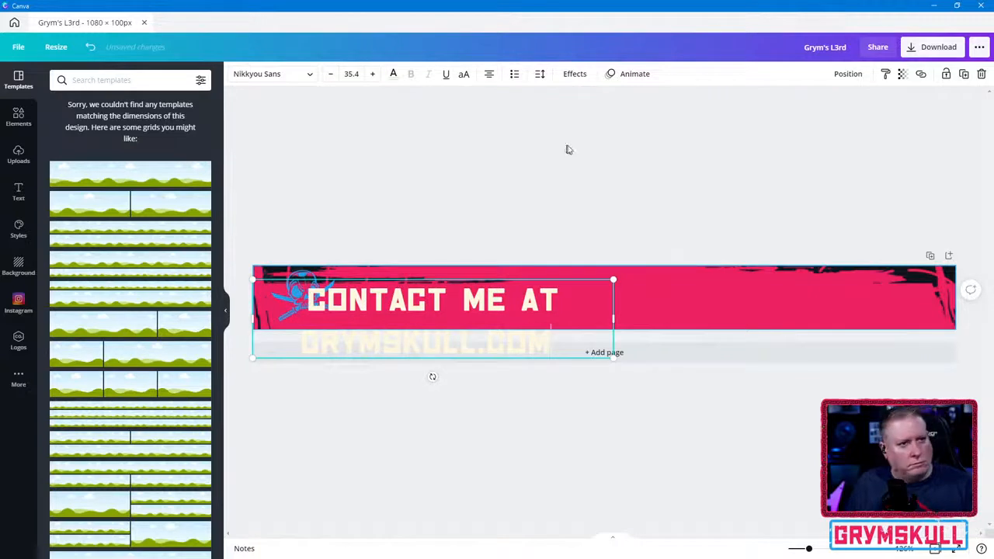
left_click_drag(613, 318, 881, 319)
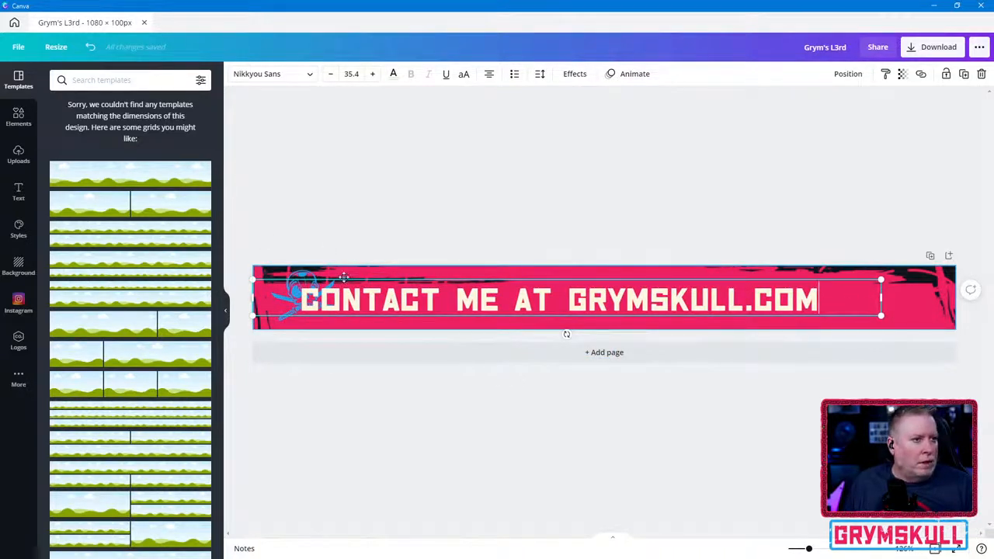
left_click_drag(343, 277, 414, 278)
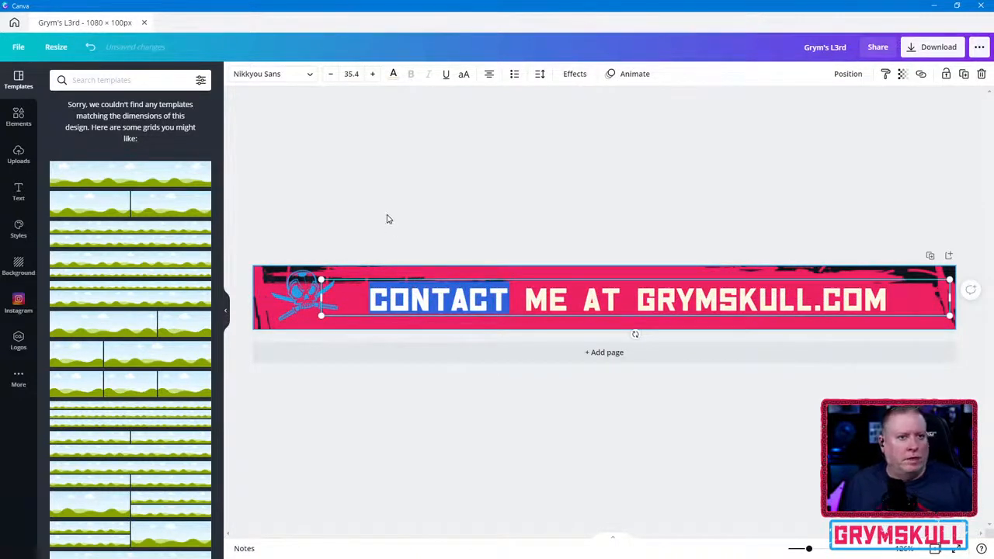
- Select the entire heading text and tighten its letter spacing to -60, keeping the font size at 35.4
key("ctrl+a")
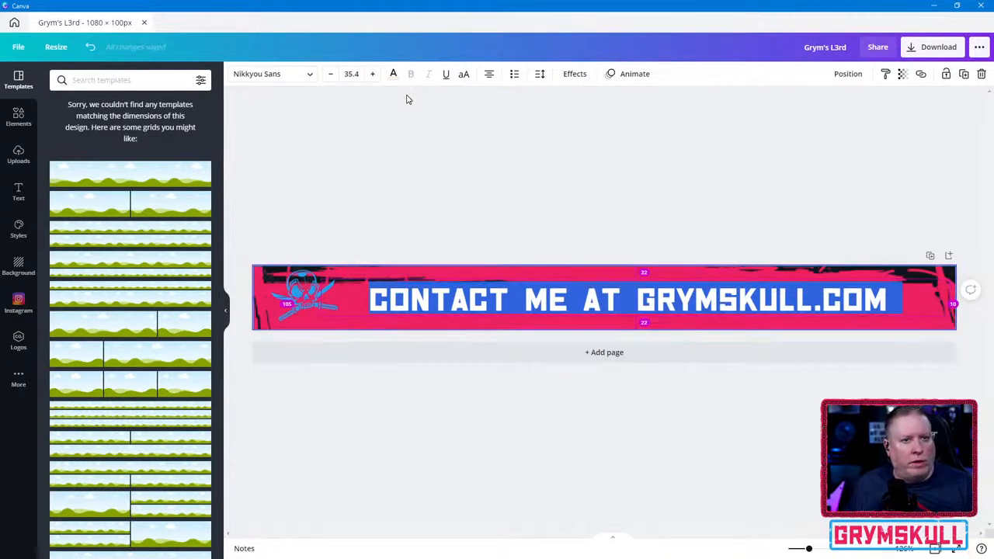
key("Right")
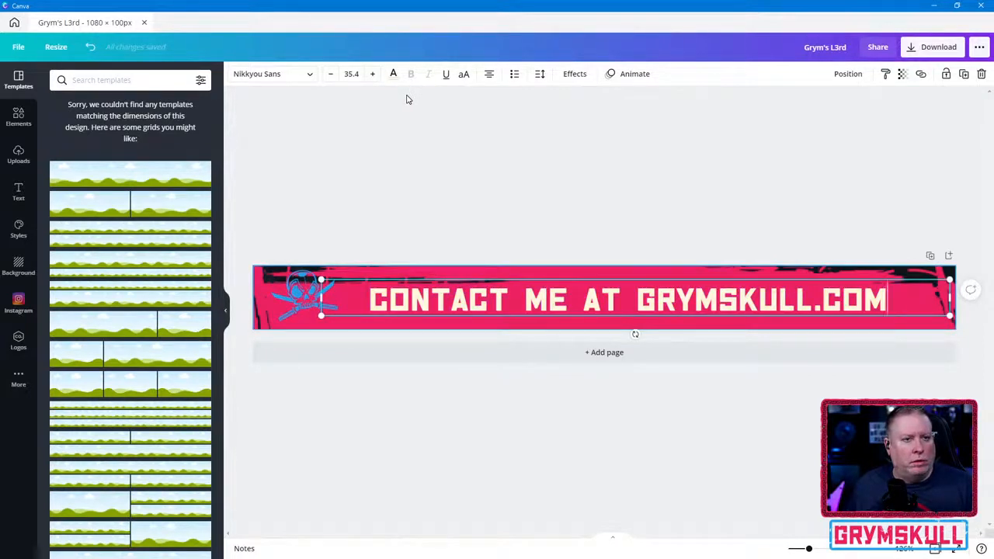
key("shift+Left")
key("shift+Left")
key("shift+Left")
key("shift+Left")
key("shift+Left")
key("shift+Left")
key("shift+Left")
key("shift+Left")
key("shift+Left")
key("shift+Left")
key("shift+Left")
key("shift+Left")
key("shift+Left")
key("shift+Left")
key("shift+Left")
key("shift+Left")
key("shift+Left")
key("shift+Left")
key("shift+Left")
key("shift+Left")
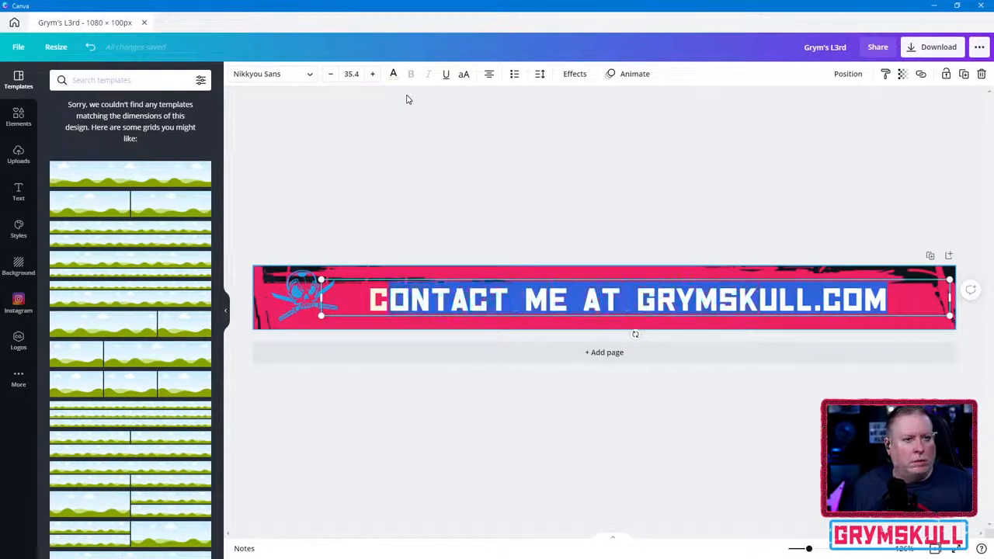
key("shift+Left")
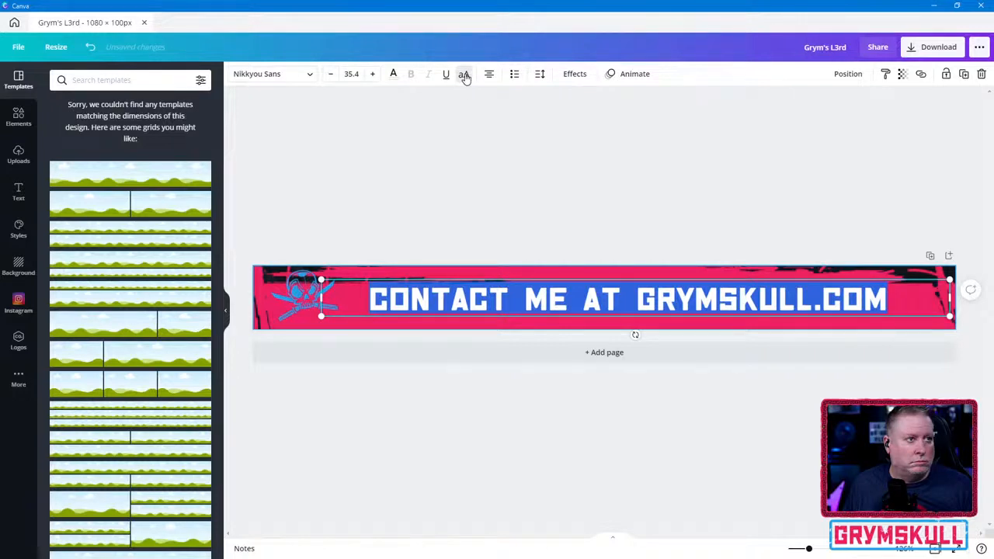
left_click(332, 75)
left_click(331, 75)
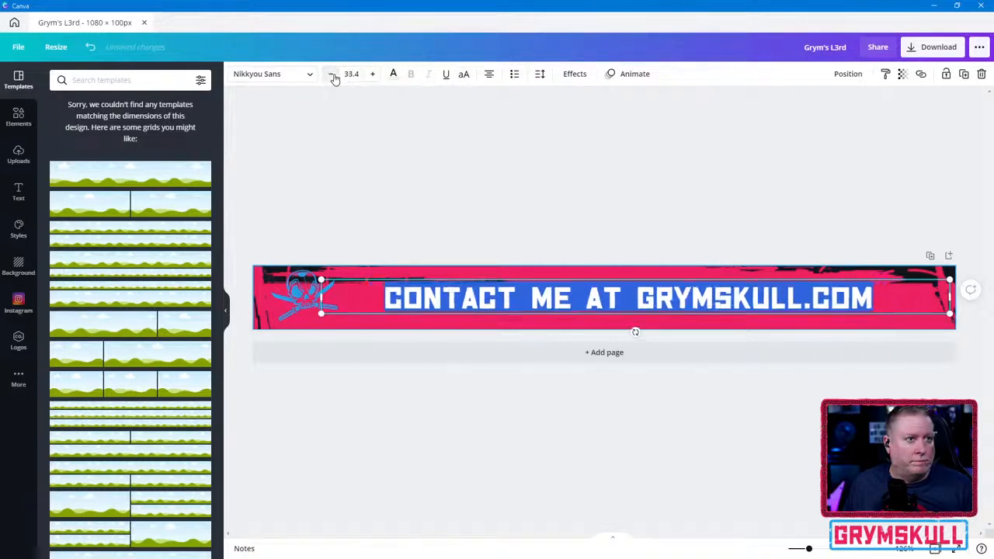
left_click(372, 73)
left_click(372, 74)
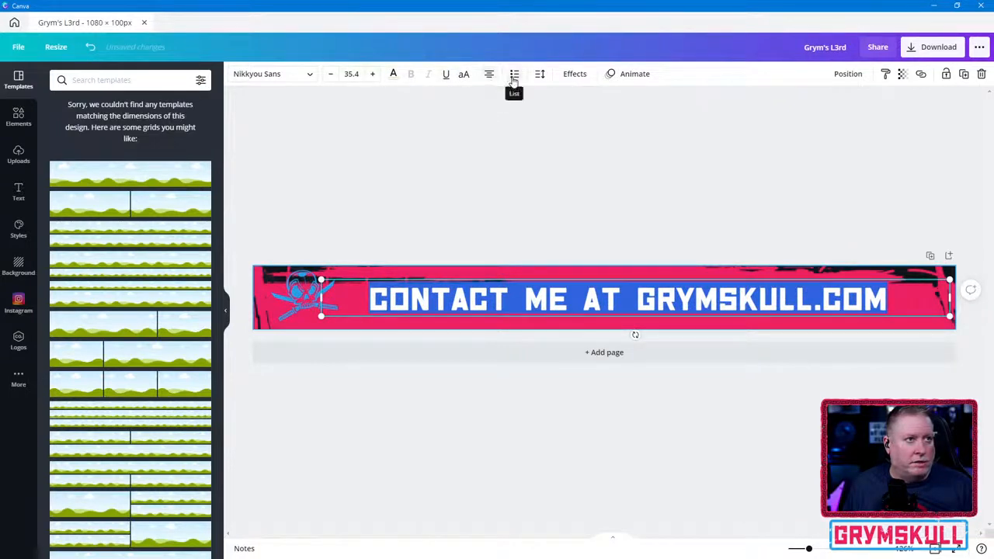
left_click(540, 74)
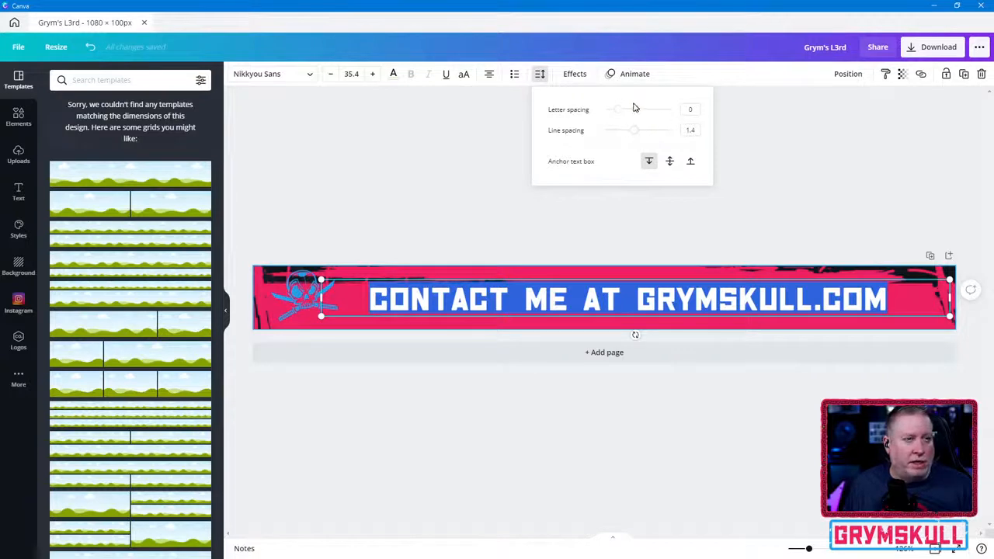
left_click_drag(618, 110, 616, 122)
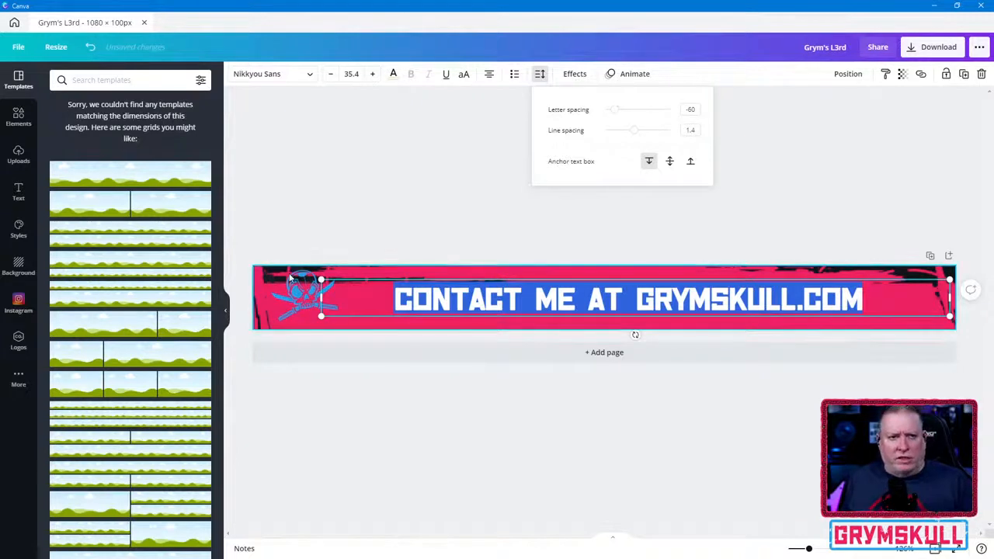
- Narrow the heading's text box around its text and move it close beside the skull logo
left_click_drag(321, 298, 451, 298)
left_click(14, 23)
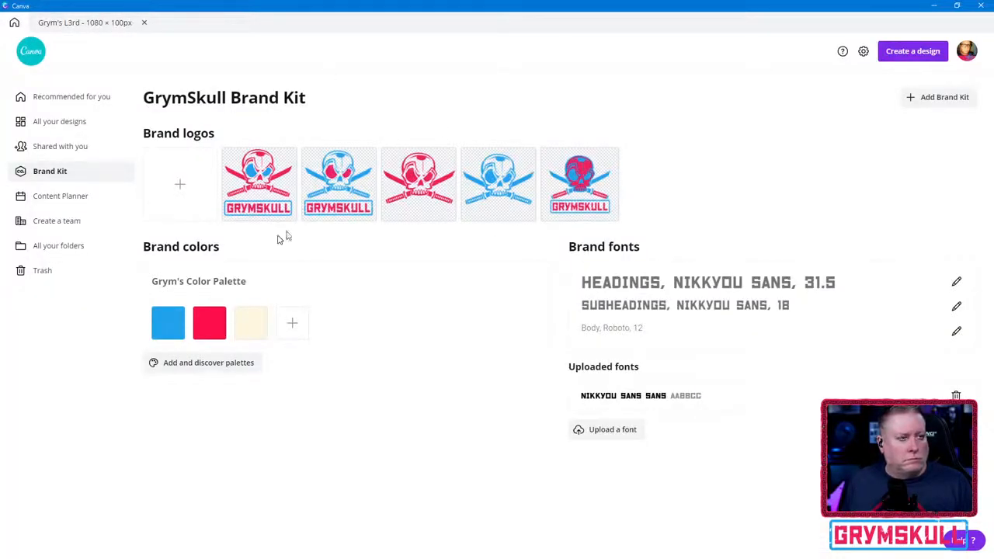
left_click(88, 22)
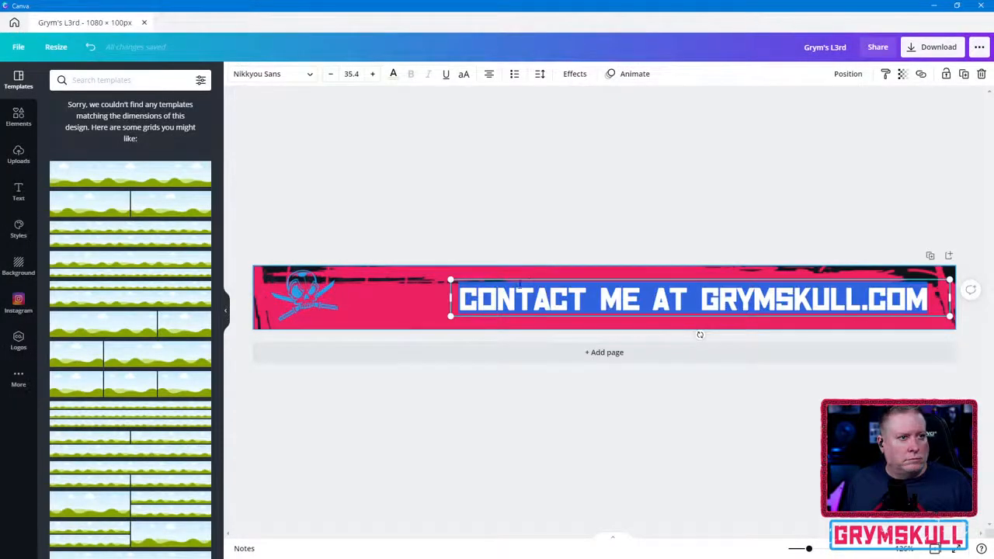
left_click_drag(532, 278, 425, 278)
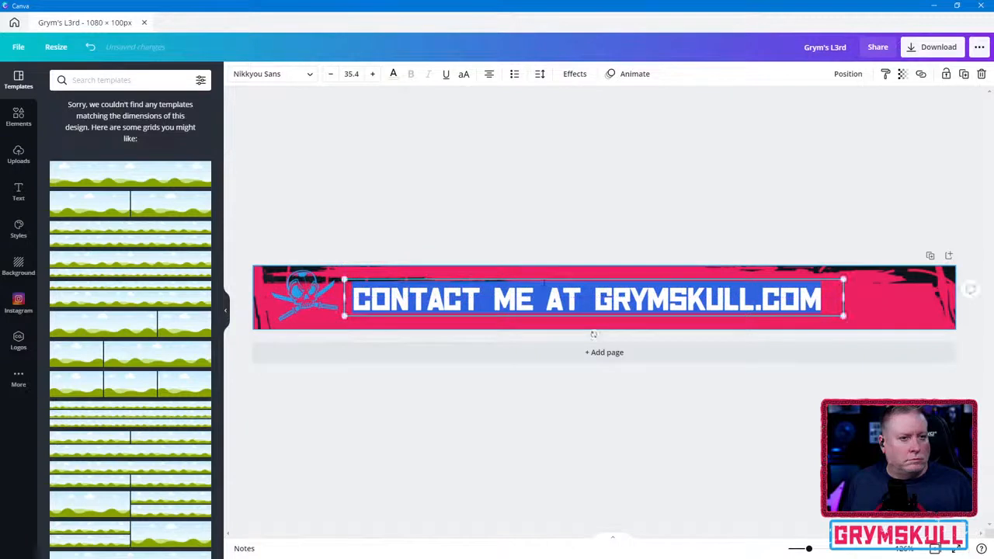
- Append "/TALK" to the web address and widen the text box so the heading fits on one line
left_click(817, 297)
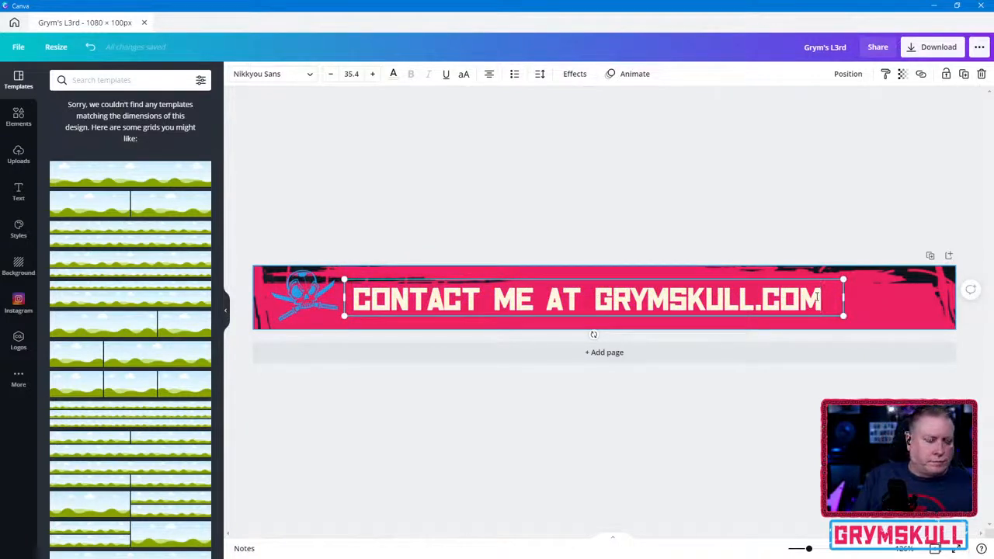
type("/t")
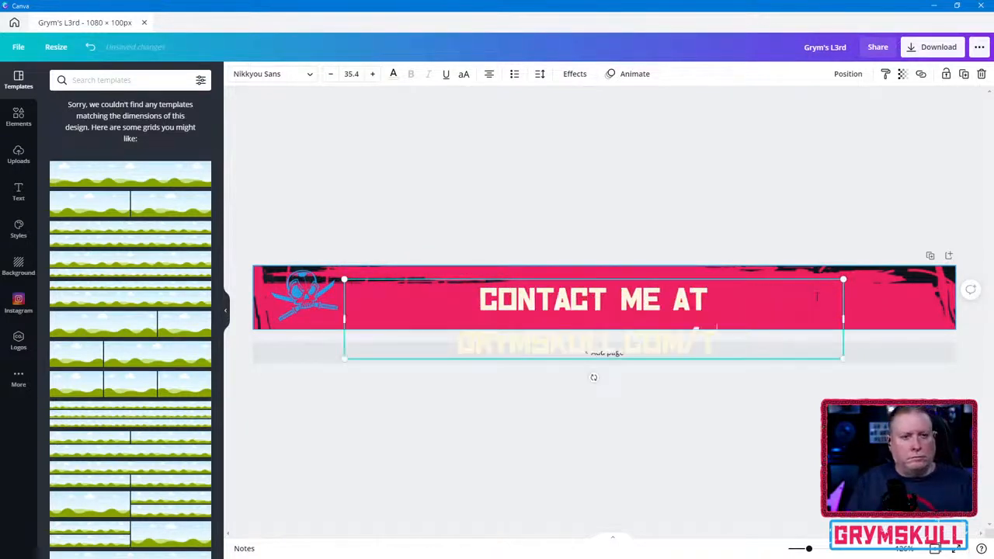
type("alk")
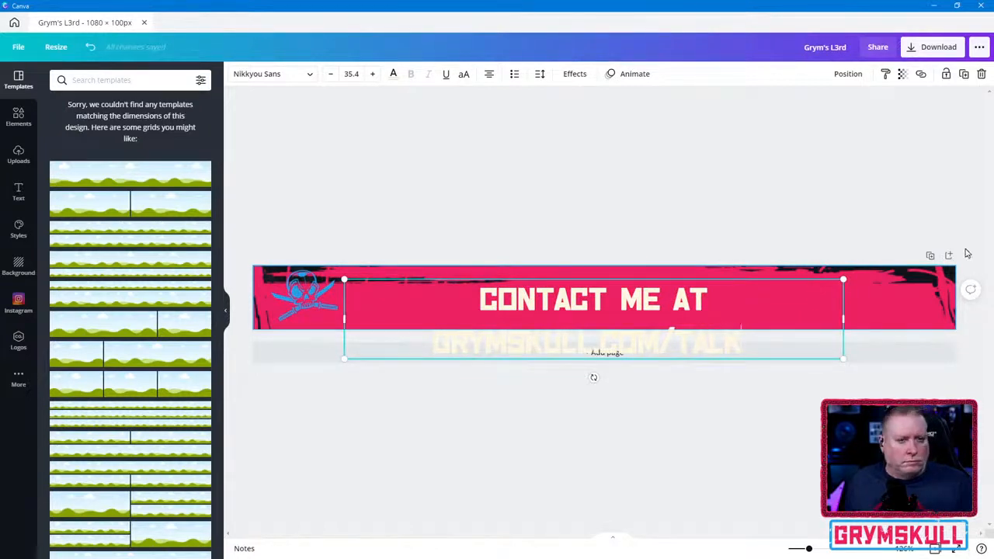
left_click_drag(843, 319, 949, 314)
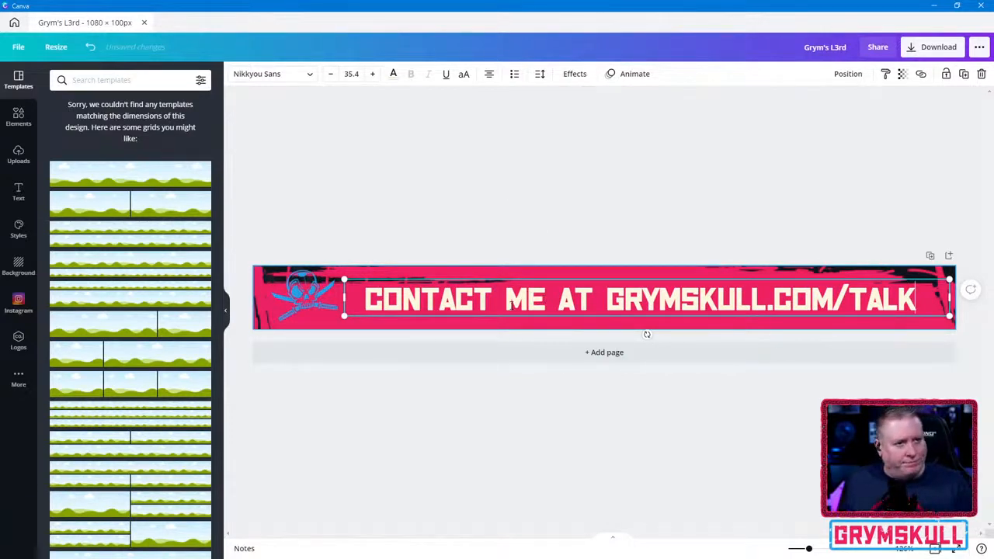
- Replace "CONTACT ME AT" with "NEED GRAPHICS? HELP" in front of the web address
left_click_drag(606, 299, 324, 294)
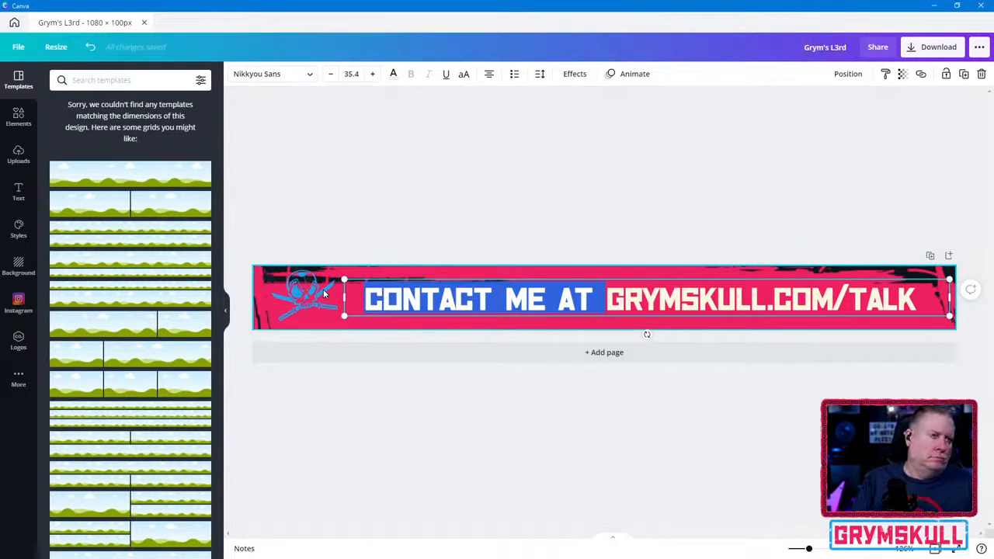
type("N")
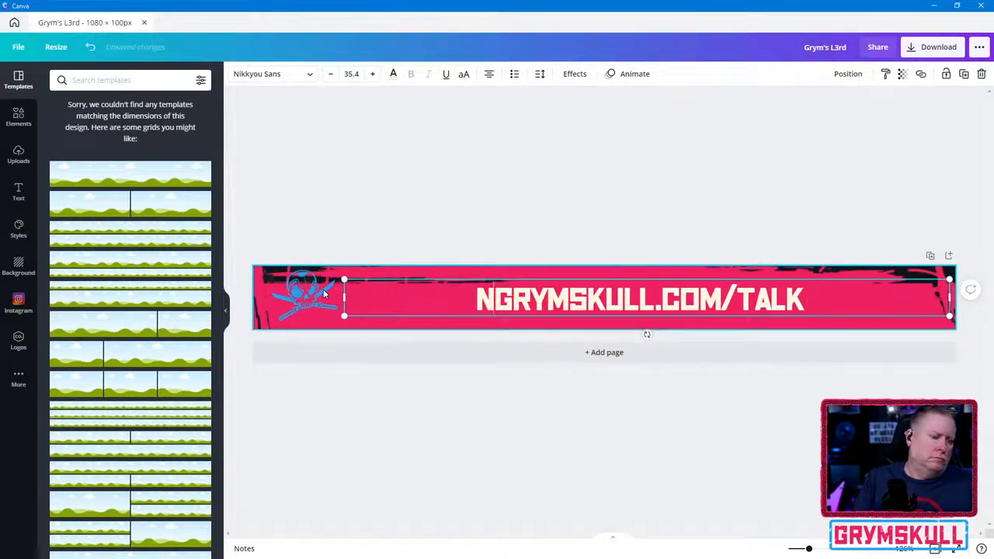
key("BackSpace")
type("NEED ")
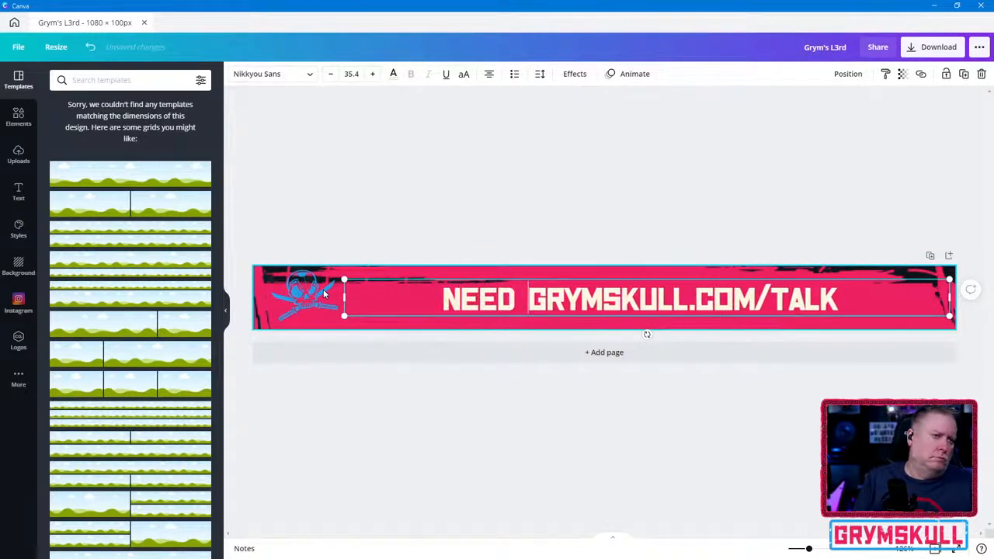
type("GRAPHIC")
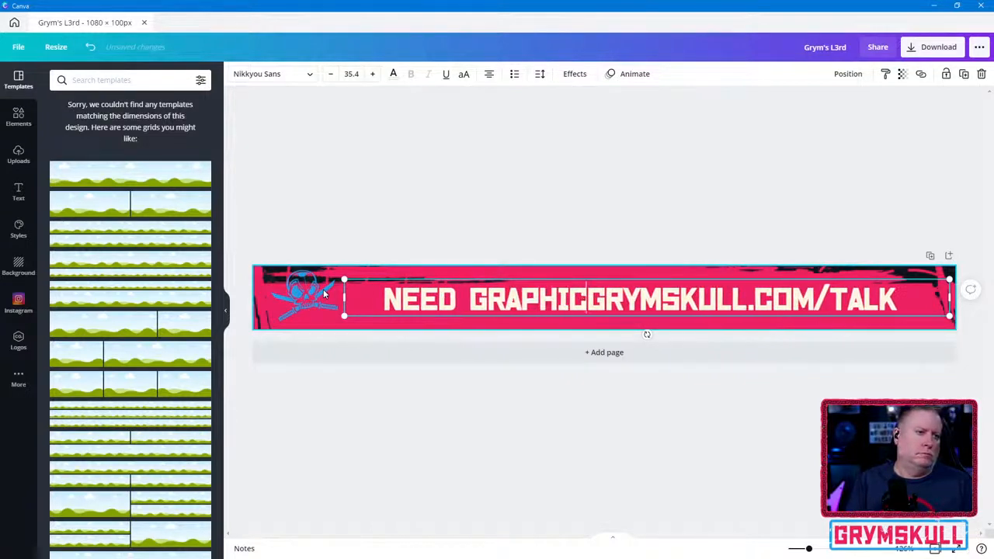
type("S HELP")
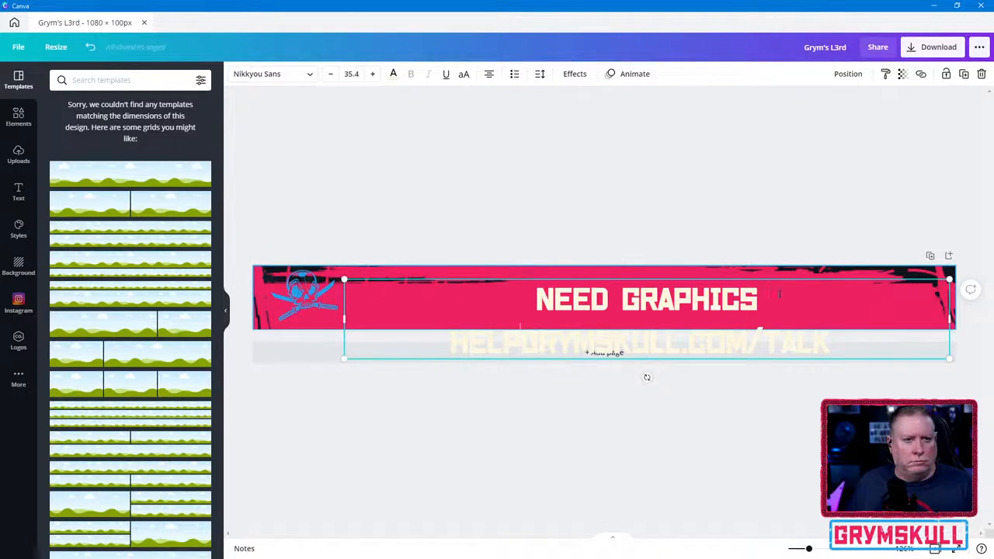
key("BackSpace")
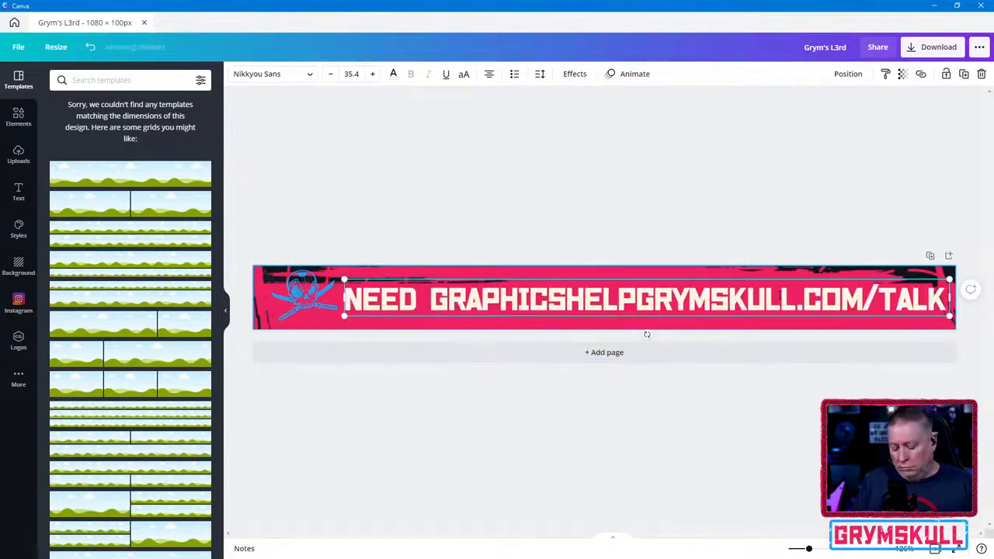
type("?")
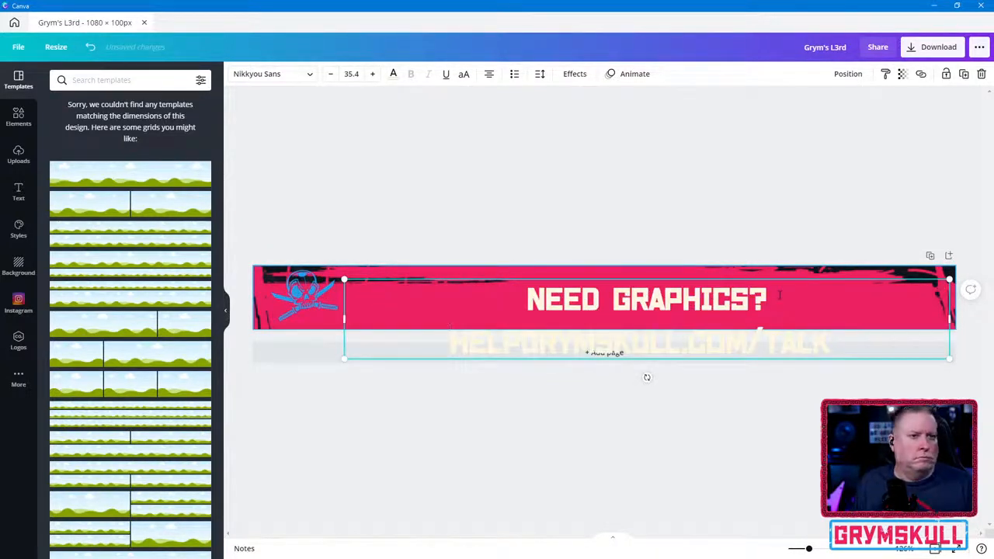
- Extend the text box slightly toward the skull logo and reduce the whole heading's font size to 32.4
key("ctrl+a")
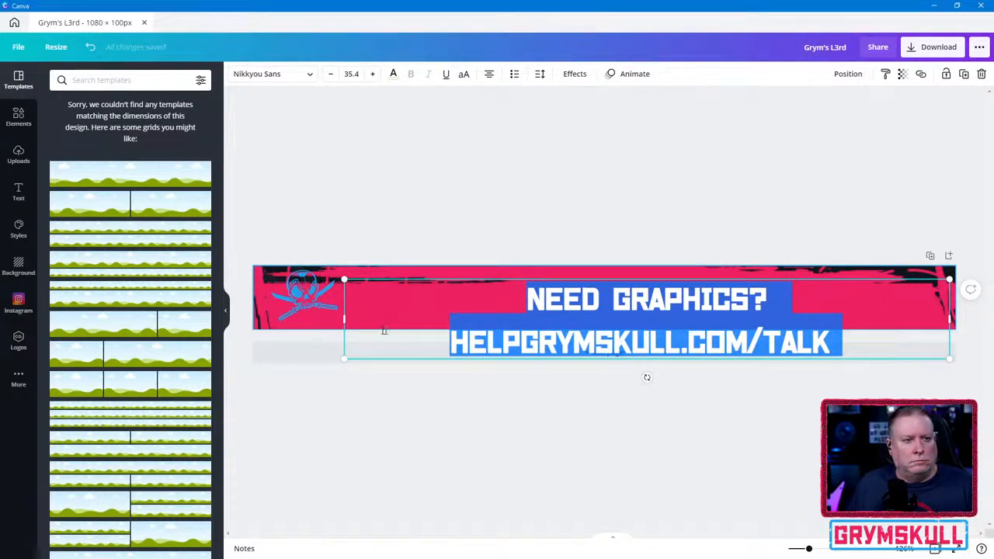
left_click_drag(342, 318, 331, 318)
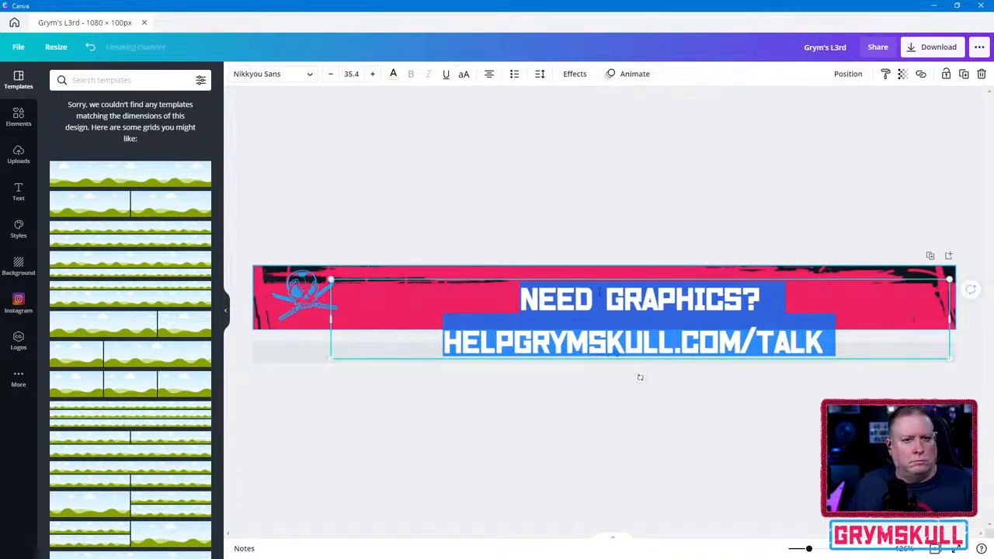
left_click(330, 74)
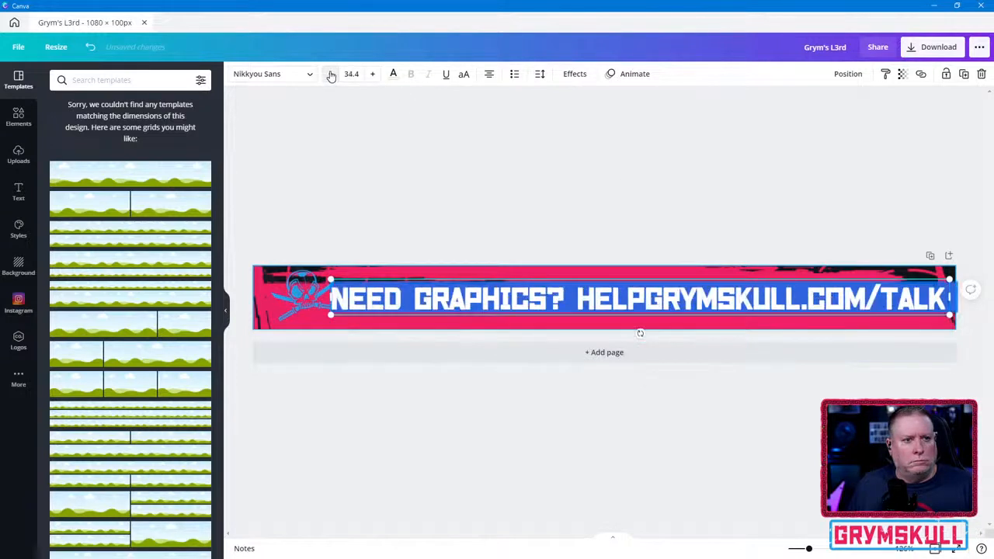
left_click(331, 74)
left_click(331, 73)
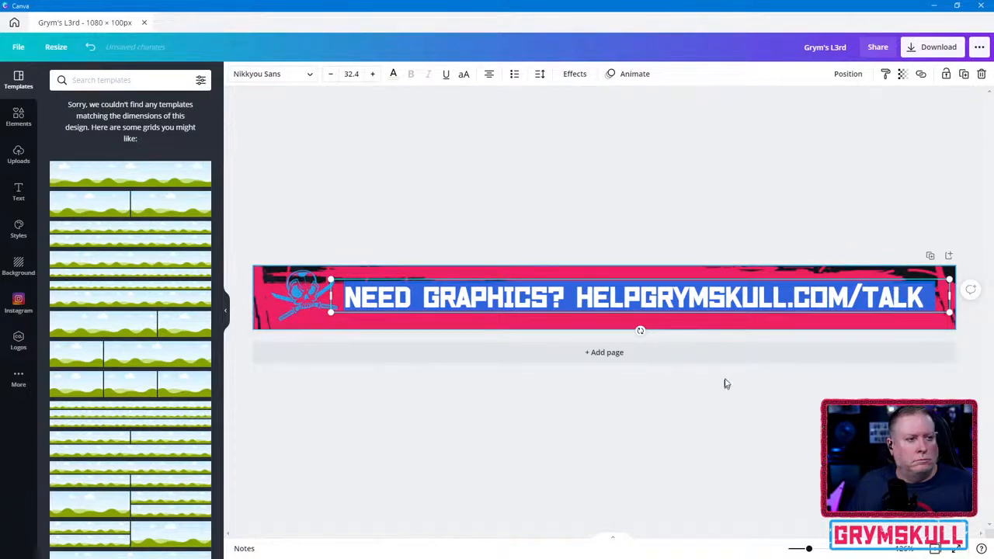
left_click(466, 215)
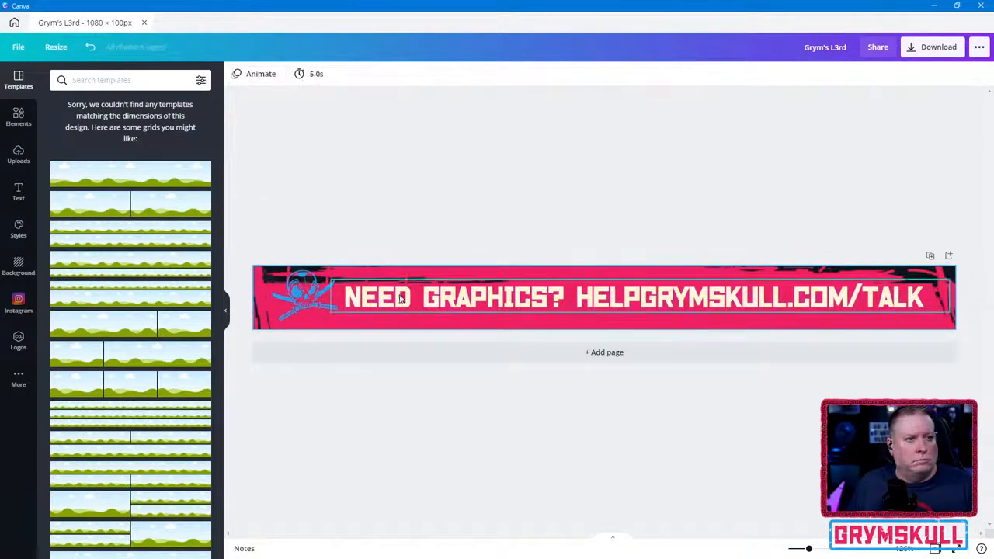
- Shift the heading slightly up and away from the skull logo, and remove the question mark after "GRAPHICS"
left_click_drag(402, 296, 408, 292)
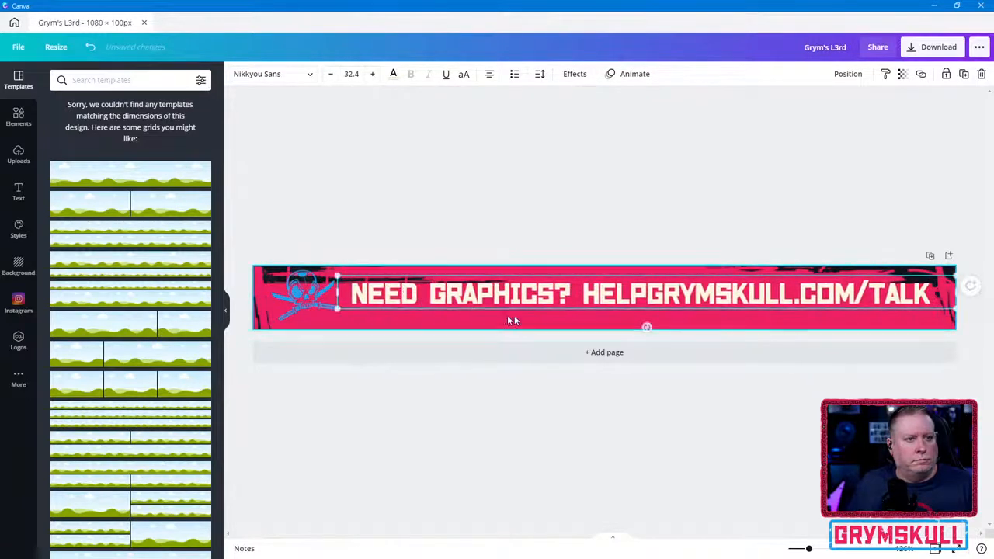
double_click(653, 293)
left_click(649, 292)
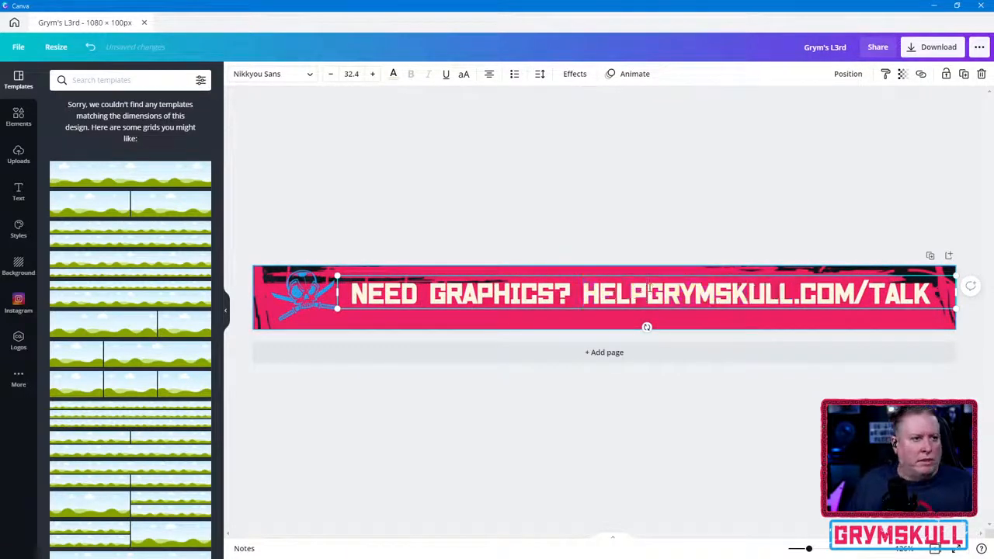
key("Left")
key("Left")
key("Left")
key("Left")
key("Left")
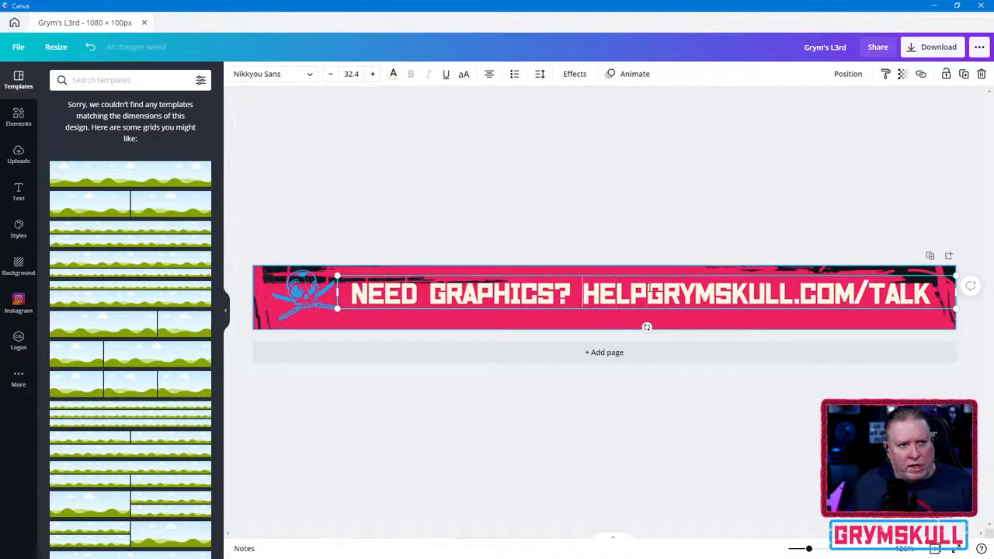
key("shift+Right")
key("BackSpace")
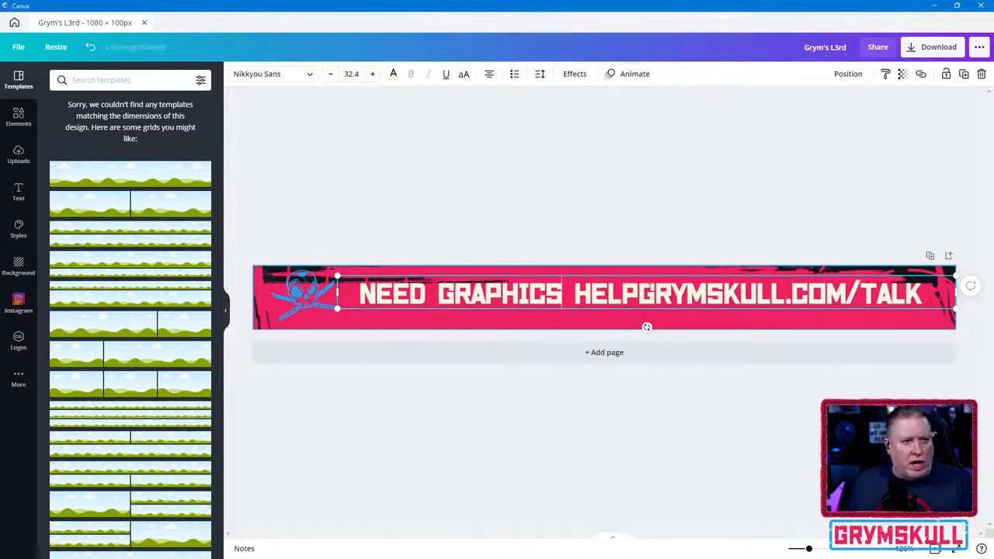
- Separate "HELP" from the web address with a space and add a question mark after "HELP"
key("Left")
key("Delete")
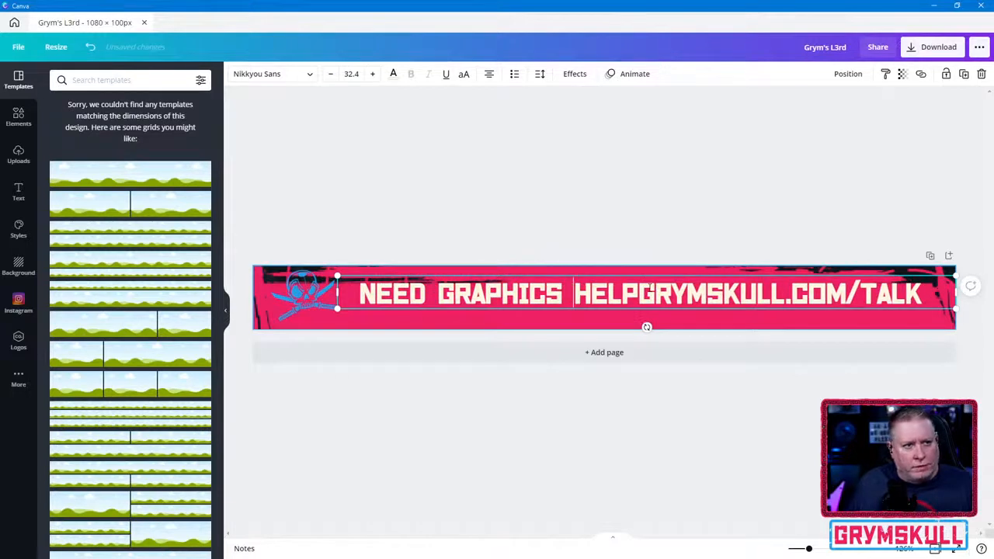
key("Right")
key("Right")
key("Right")
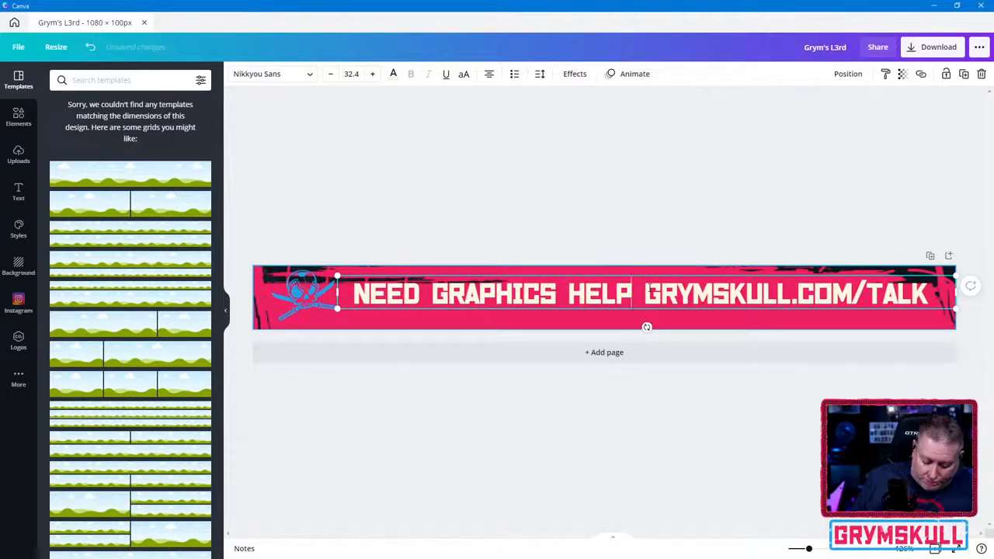
type("?")
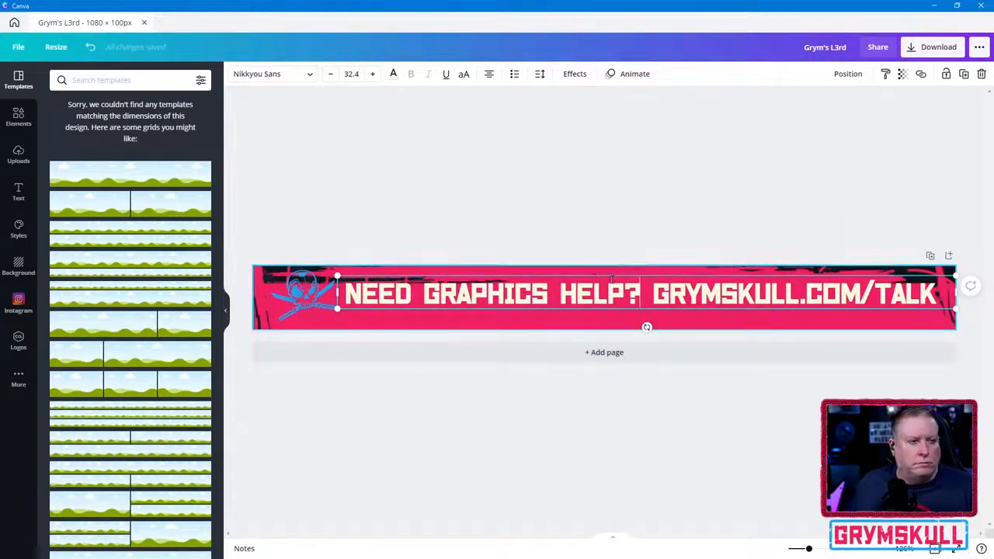
left_click_drag(652, 293, 960, 299)
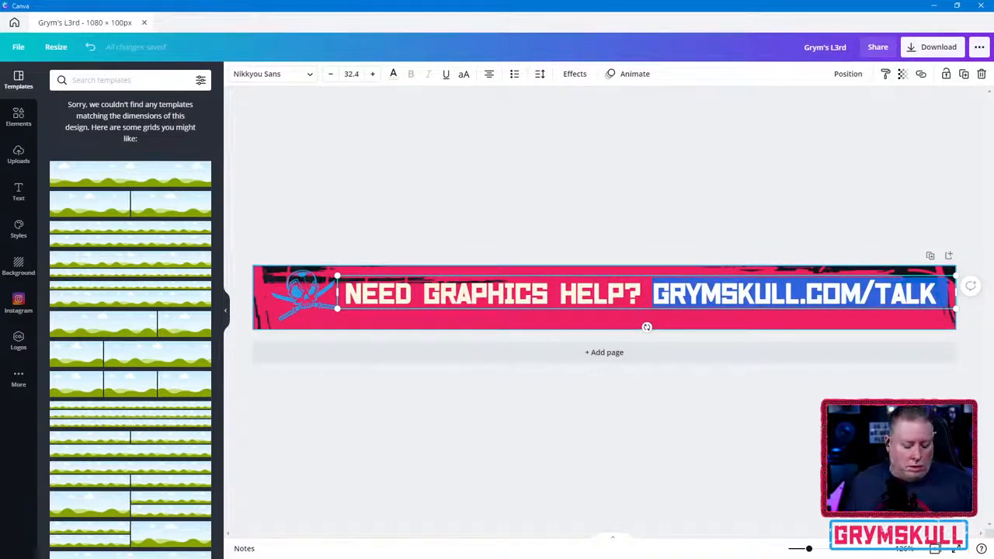
key("BackSpace")
key("ctrl+z")
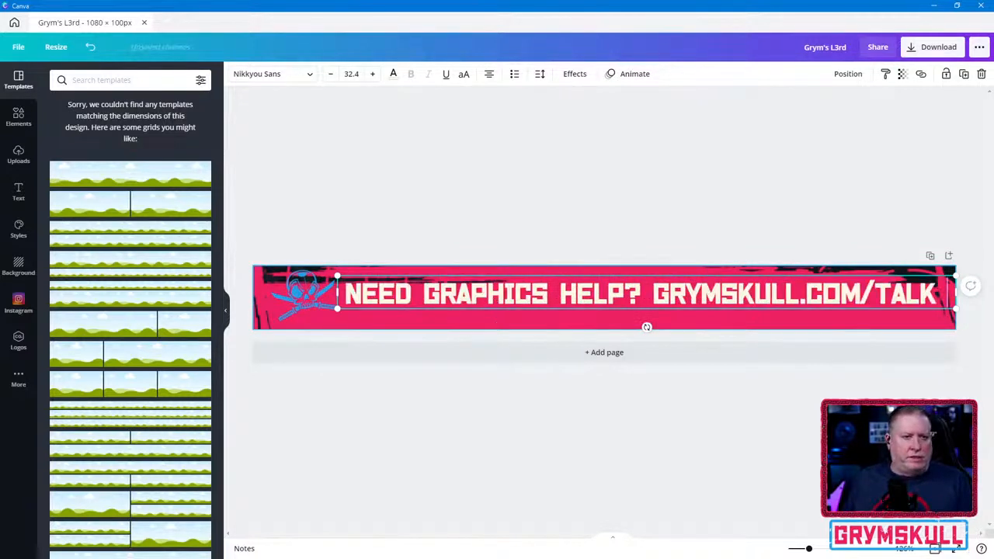
left_click(533, 332)
left_click(524, 305)
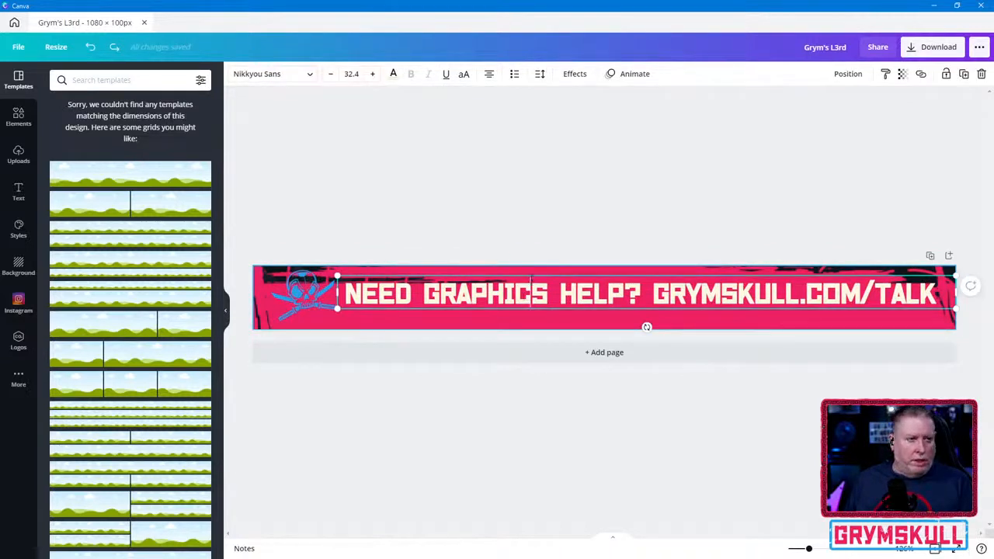
left_click(537, 273)
key("ctrl+d")
left_click_drag(536, 284, 529, 305)
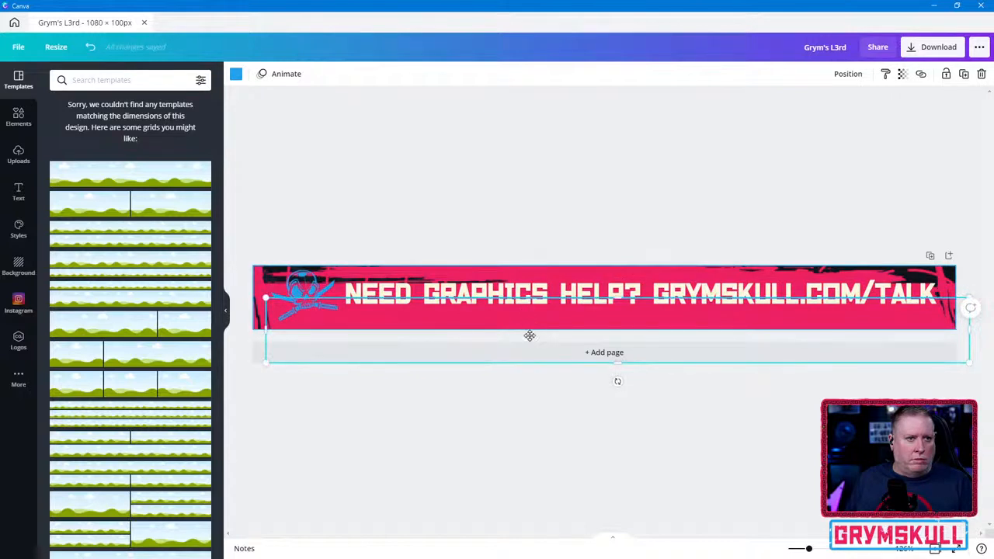
key("ctrl+z")
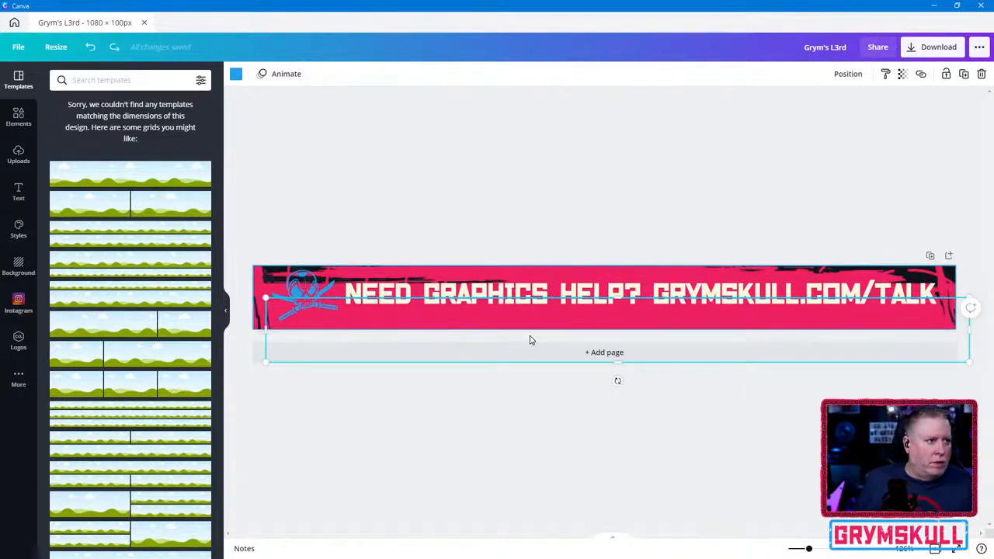
key("Delete")
- Duplicate the heading and place the copy just below the original on the banner
left_click(474, 303)
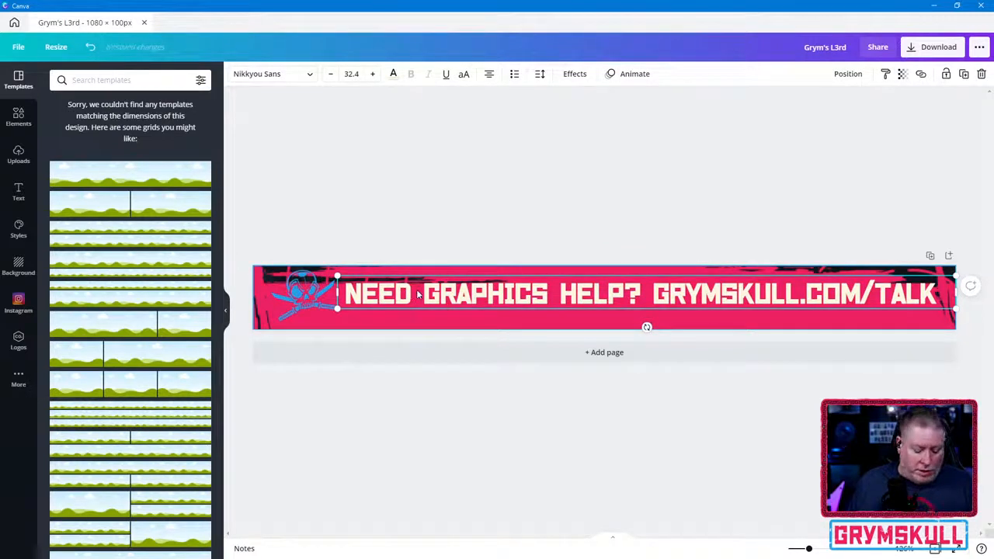
key("ctrl+d")
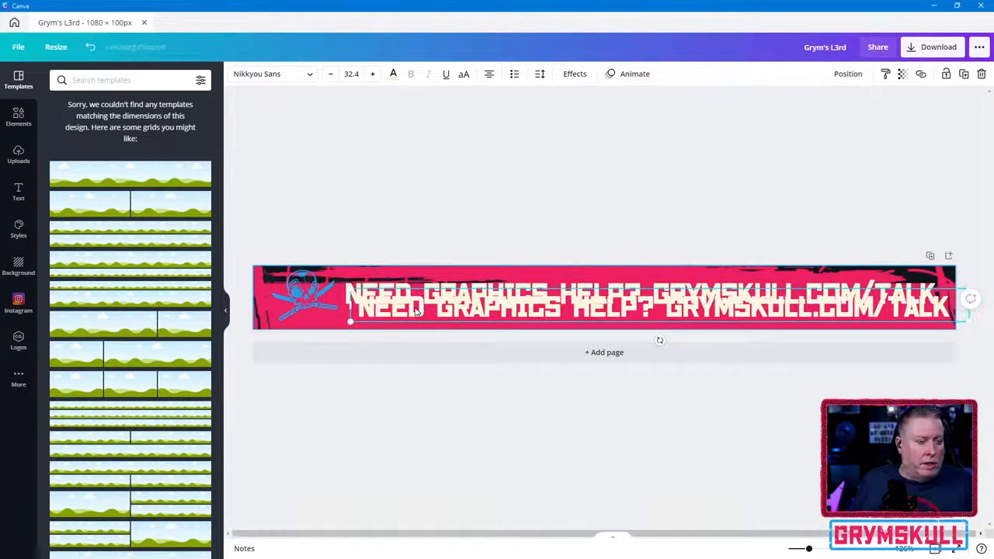
left_click_drag(416, 311, 409, 327)
- Delete the web address from the upper heading, keeping only "NEED GRAPHICS HELP?"
left_click(560, 294)
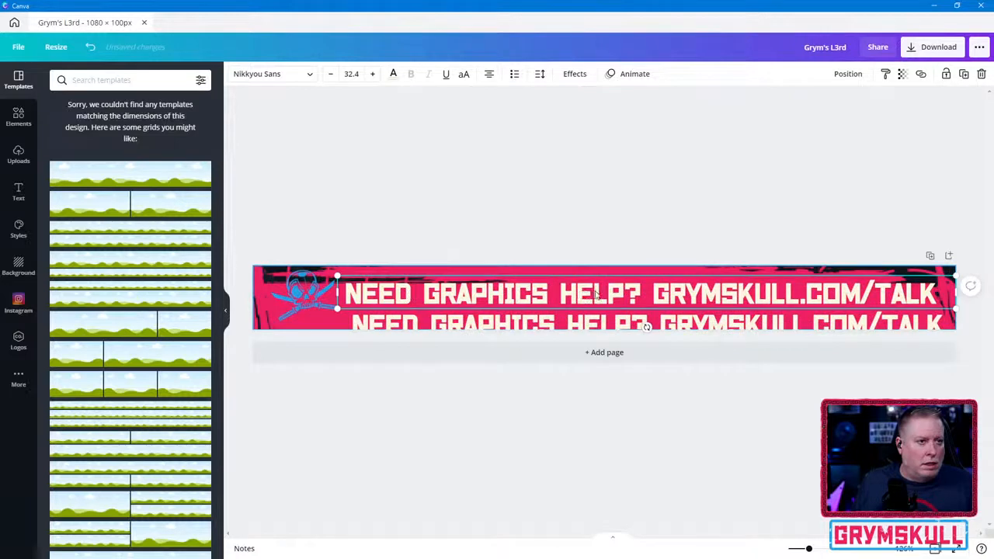
double_click(666, 288)
left_click(638, 289)
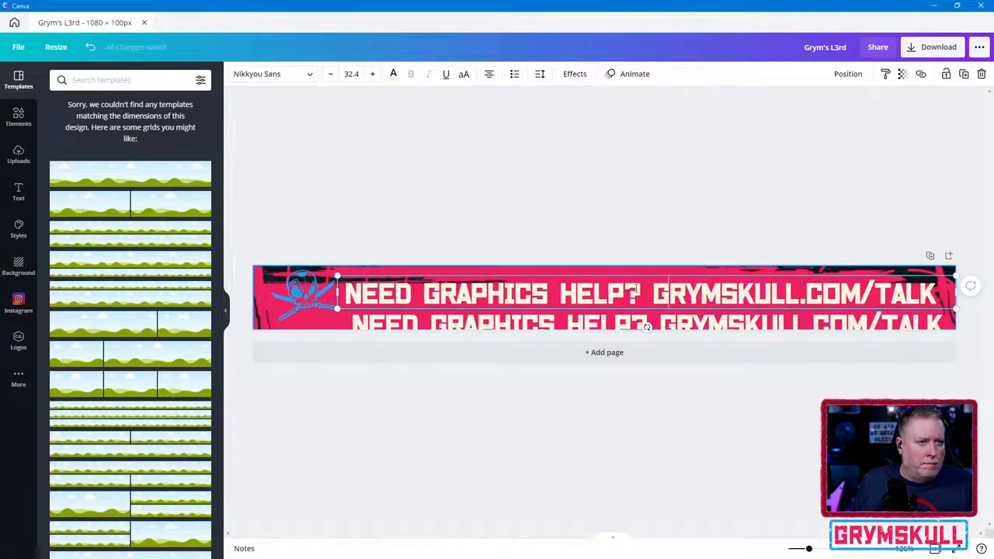
left_click_drag(651, 294, 960, 293)
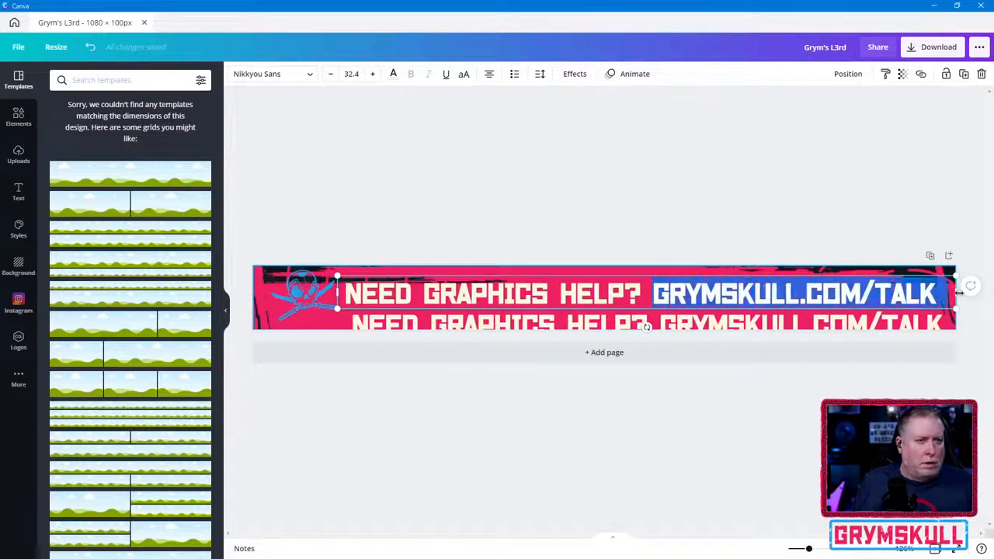
key("BackSpace")
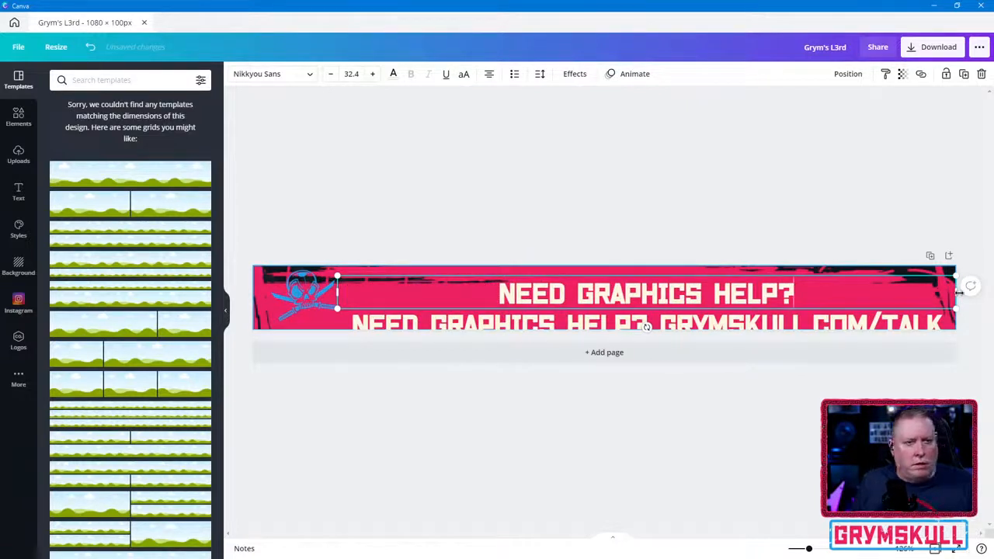
- Add a second line reading "LET'S TALKE" under "NEED GRAPHICS HELP?" in the upper heading
key("Return")
type("LETS")
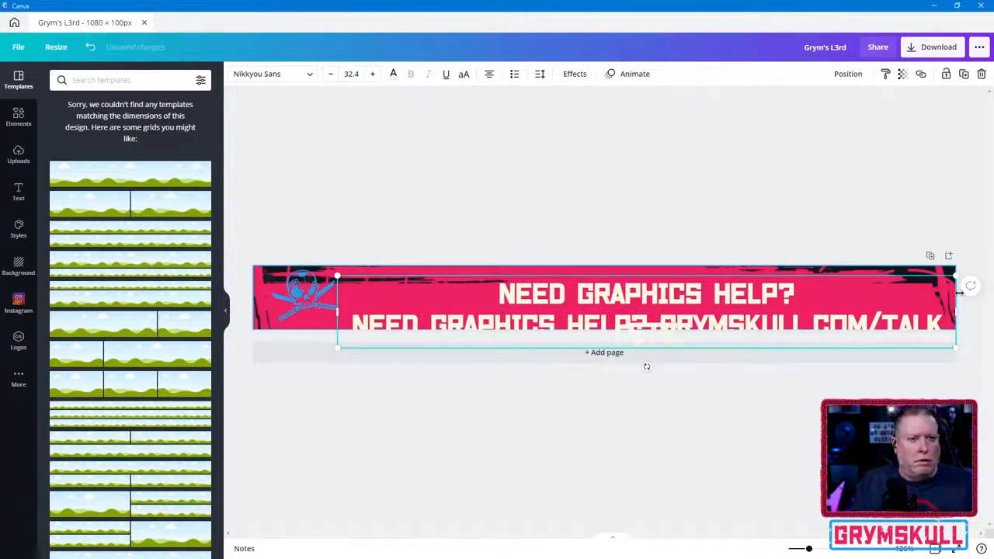
key("BackSpace")
type("'S TALK")
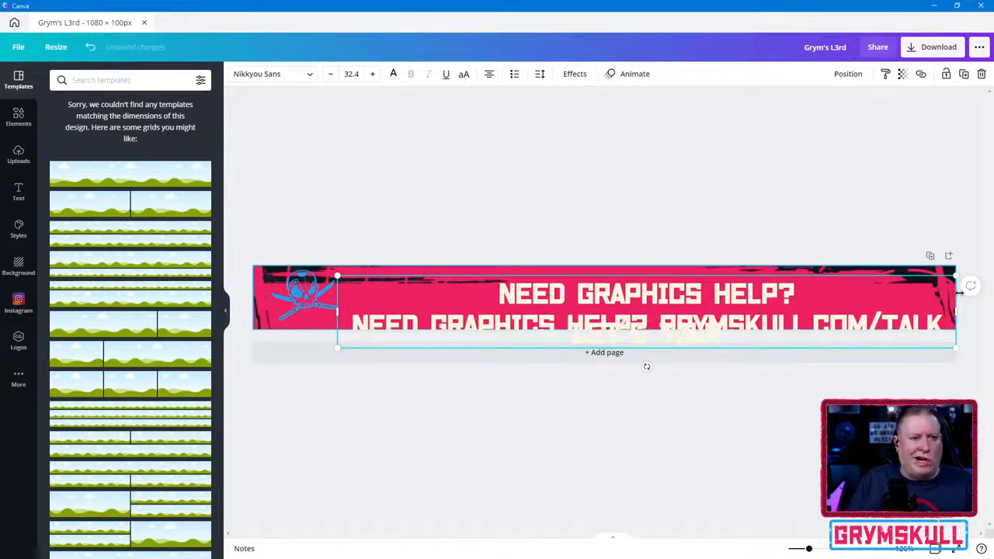
type("E")
- Tighten the line spacing of the two-line heading and remove the stray "E" after "TALK"
key("ctrl+a")
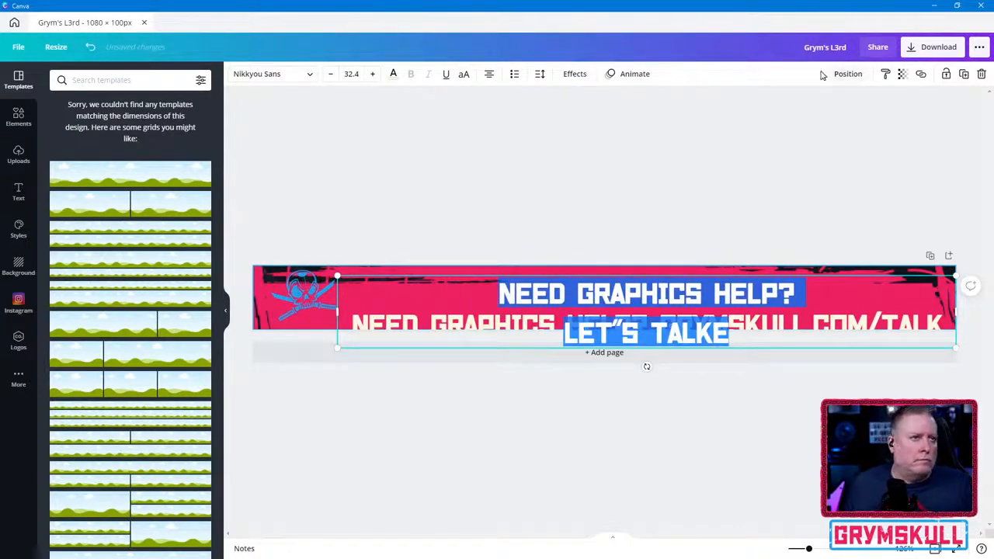
left_click(540, 74)
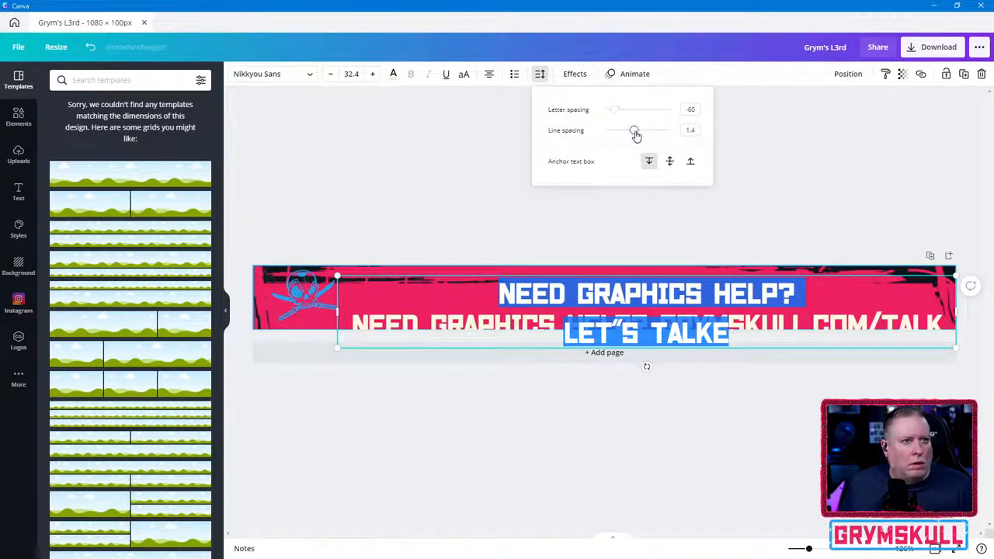
left_click_drag(635, 133, 617, 132)
left_click(711, 314)
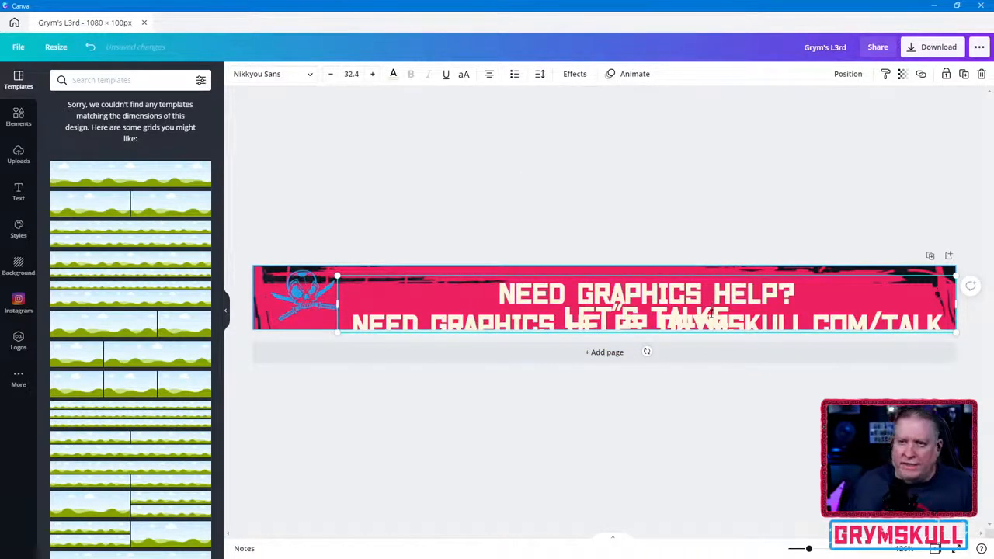
key("Delete")
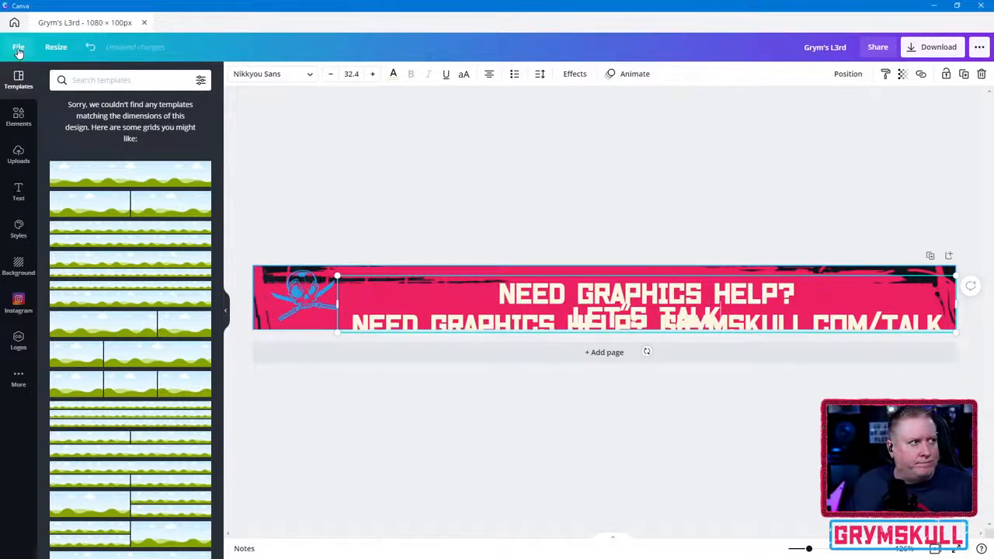
left_click(16, 23)
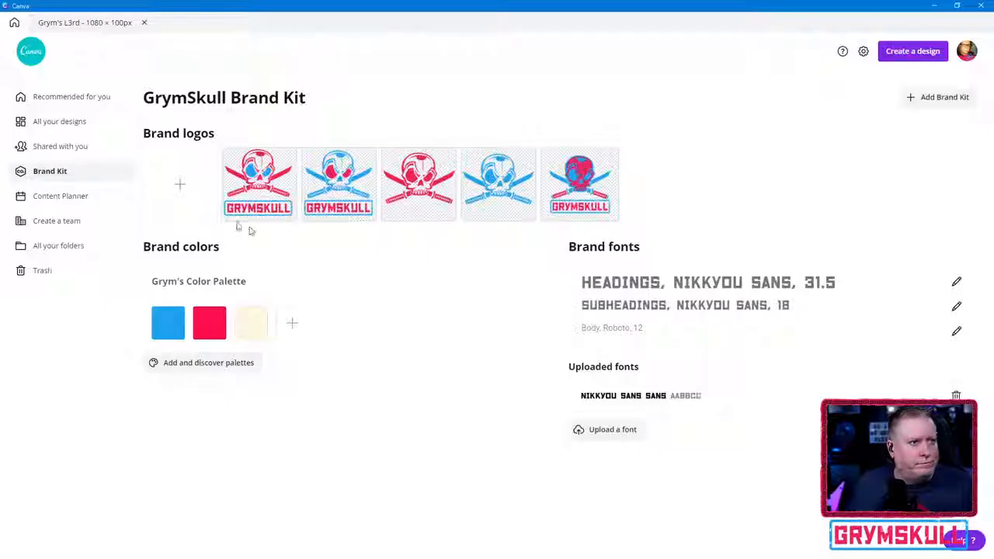
left_click(121, 26)
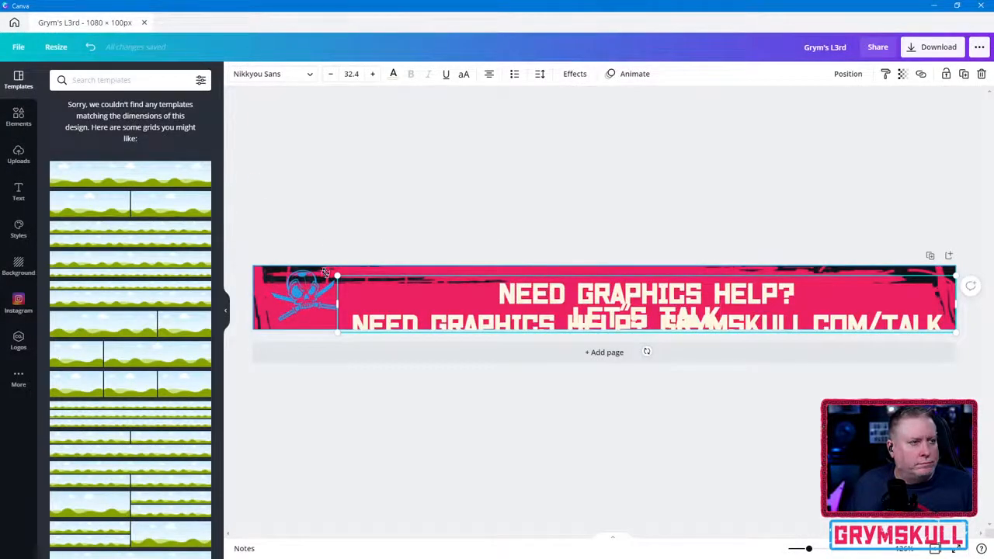
- Narrow the two-line heading's text box around its text and move it beside the skull logo
left_click_drag(336, 303, 650, 303)
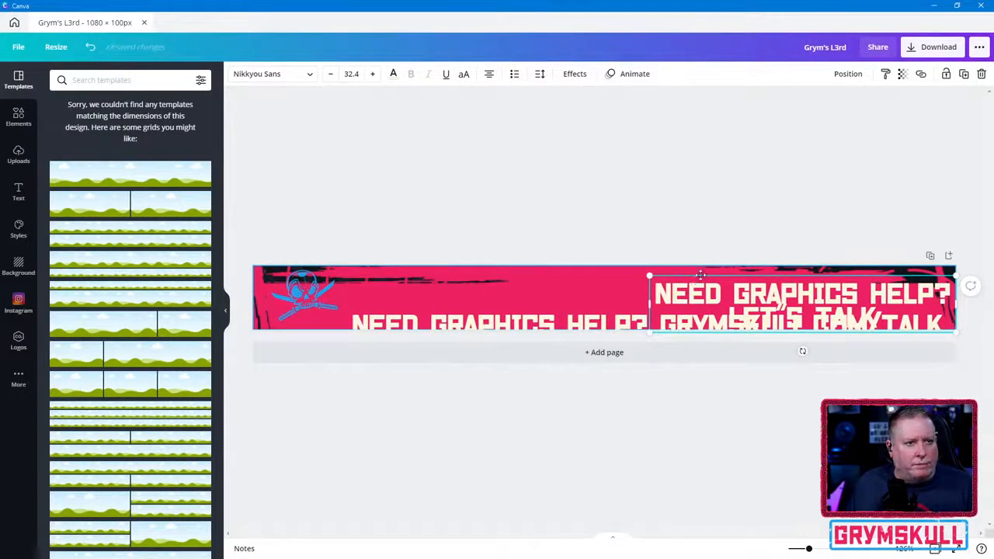
left_click_drag(701, 275, 395, 270)
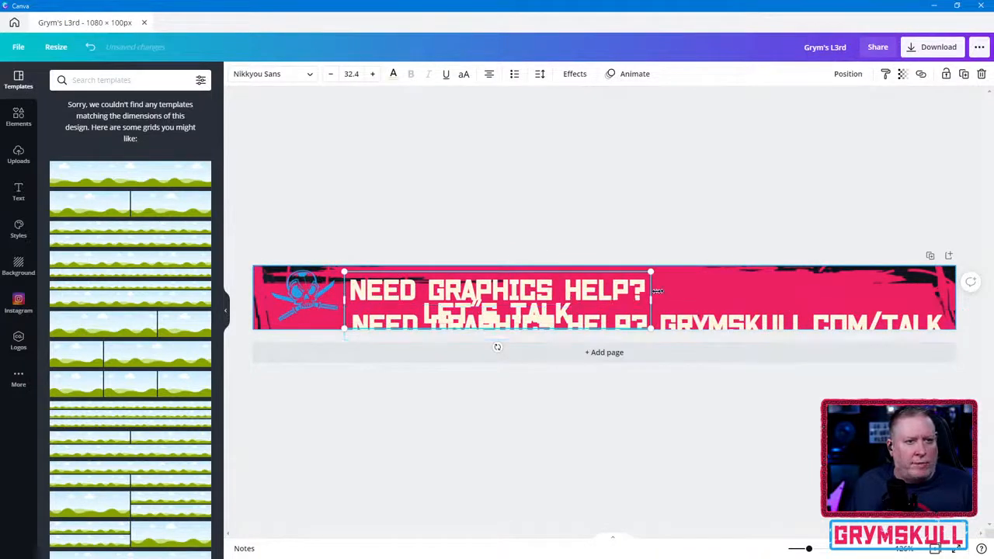
- Move the duplicate heading up into the banner and delete "NEED GRAPHICS HELP?" from it, leaving only the web address
left_click_drag(735, 323, 762, 306)
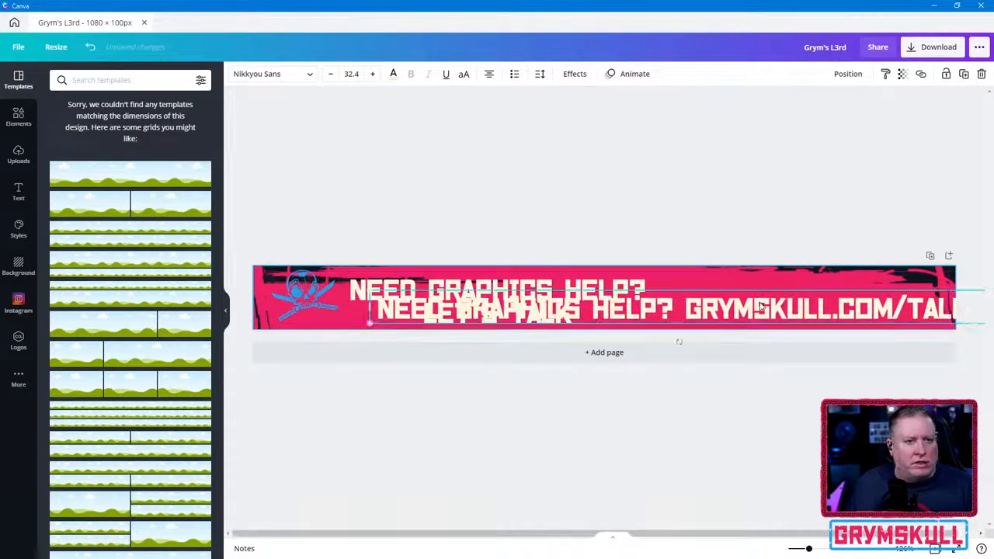
left_click(687, 311)
left_click_drag(688, 310, 373, 311)
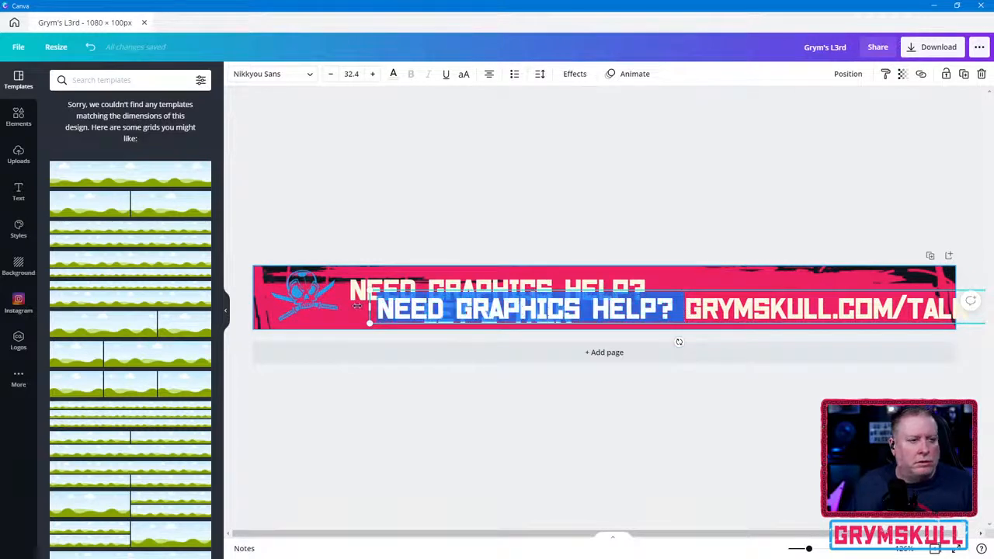
type("LET'S TALK")
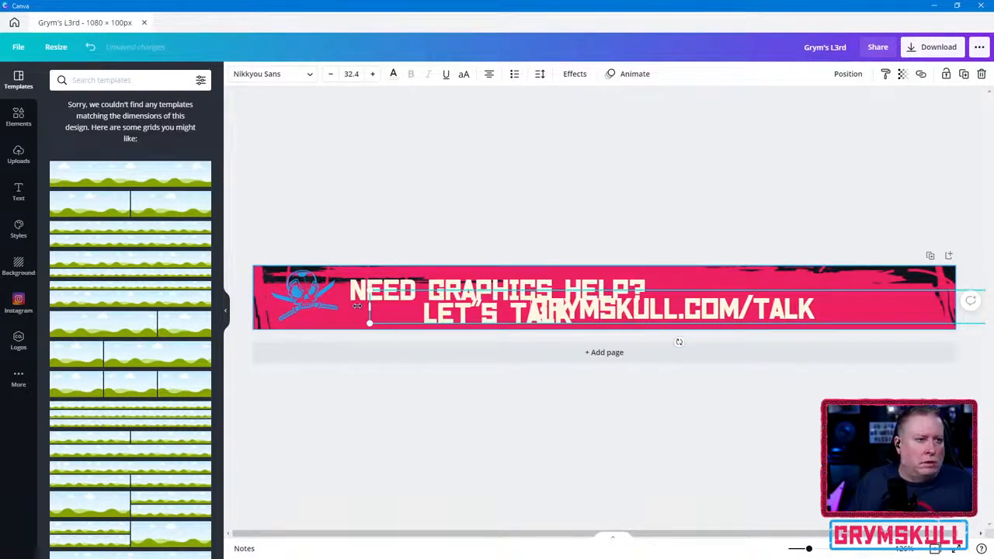
- Narrow the web address's text box around its text and position it right beside the two-line heading
left_click_drag(371, 308, 623, 306)
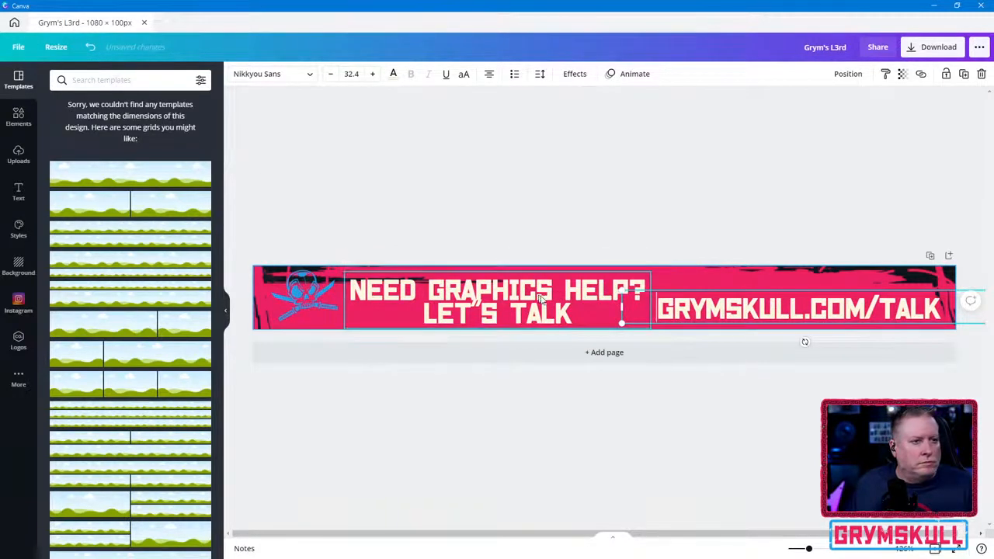
left_click_drag(705, 288, 678, 289)
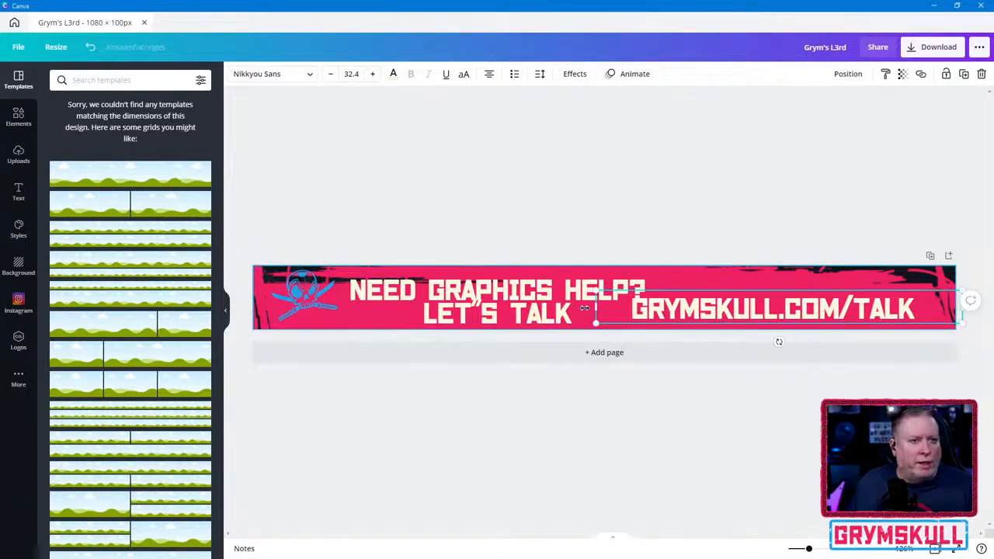
left_click_drag(596, 308, 655, 299)
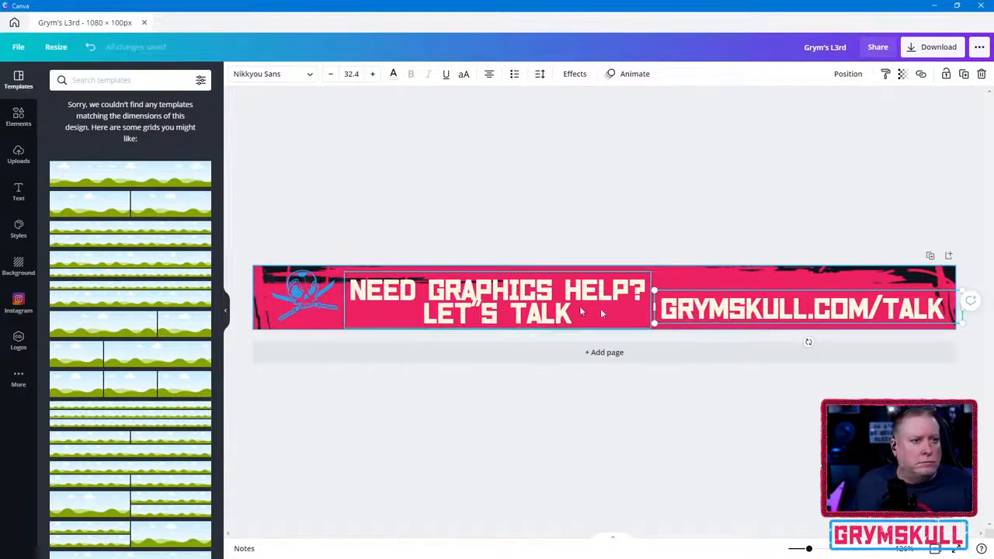
left_click_drag(717, 288, 714, 288)
left_click(545, 296)
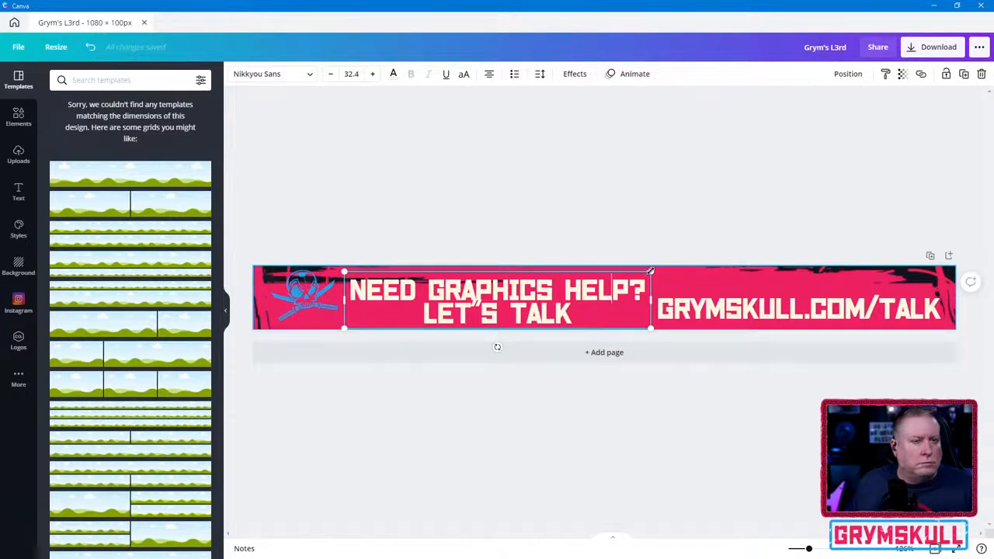
- Scale the two-line heading down to font size 28.4 and replace the double quote mark in "LET'S" with a single apostrophe
left_click_drag(651, 271, 633, 276)
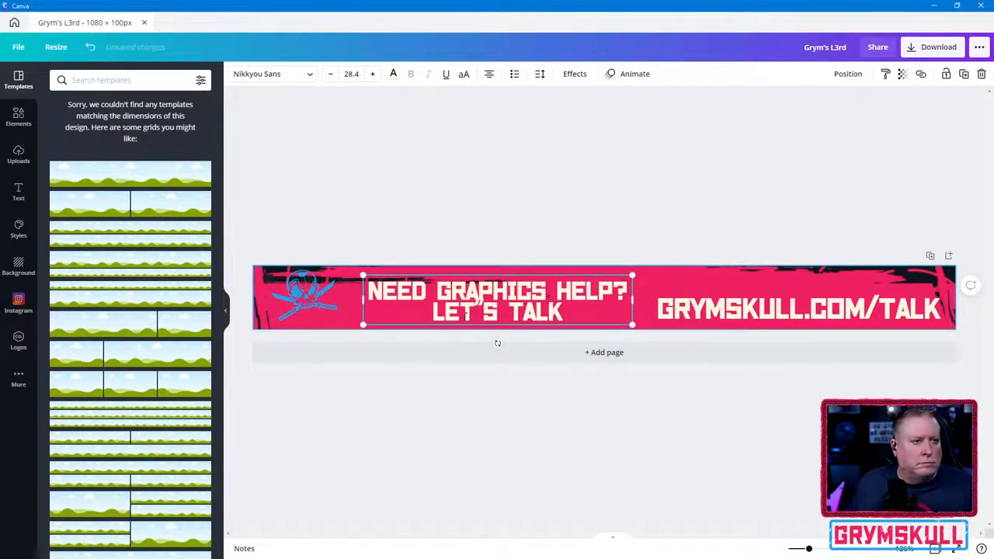
key("BackSpace")
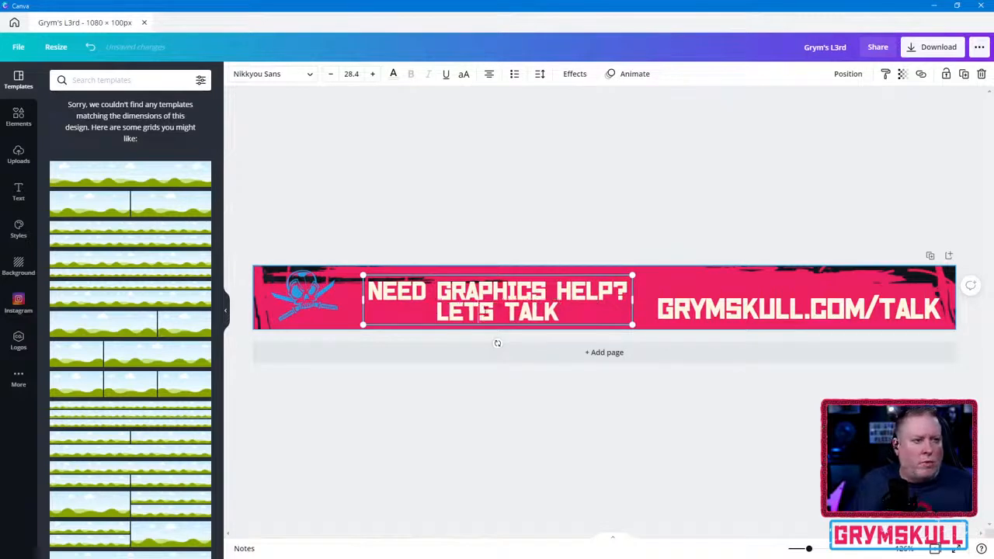
type("'")
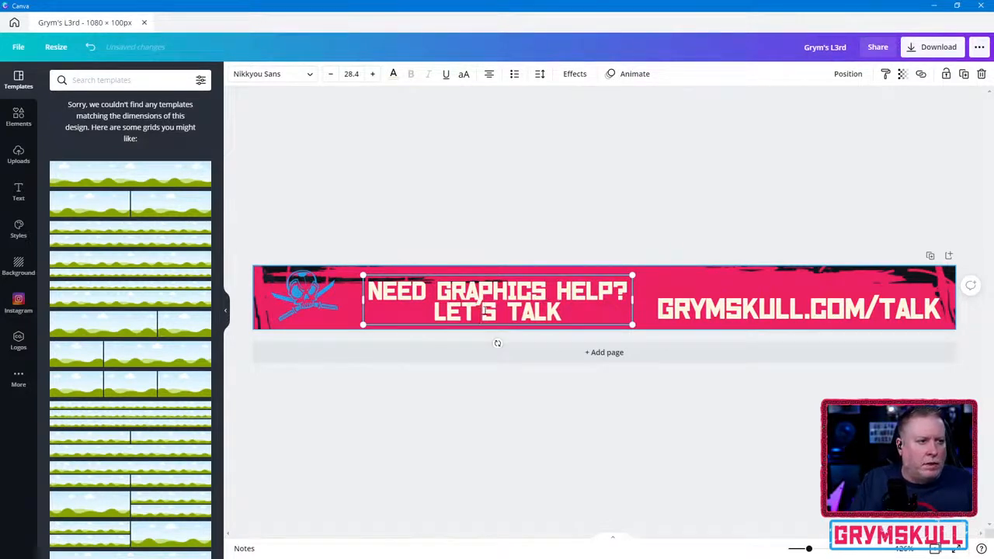
- Set the heading's line spacing to 0.99 and shift the heading slightly up and closer to the skull logo
key("ctrl+a")
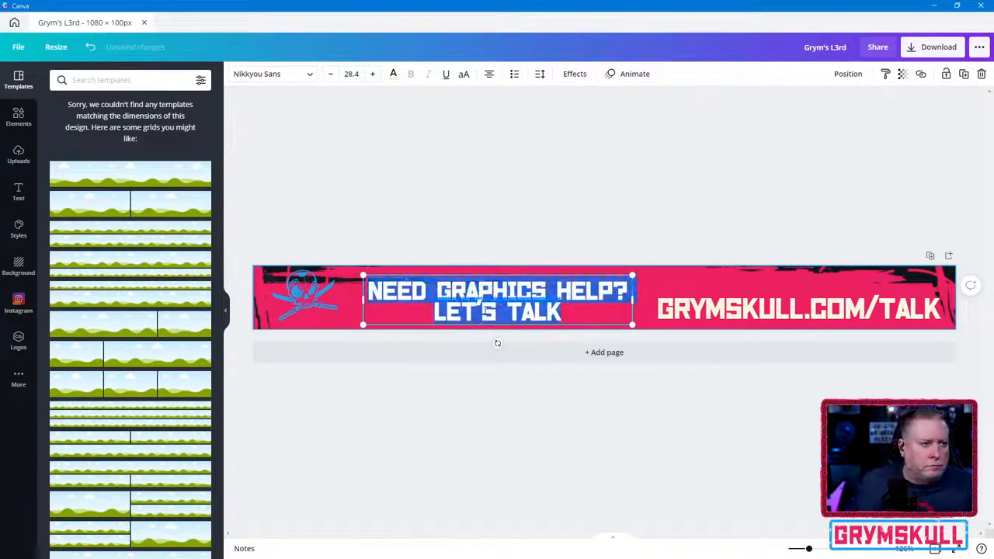
left_click(540, 74)
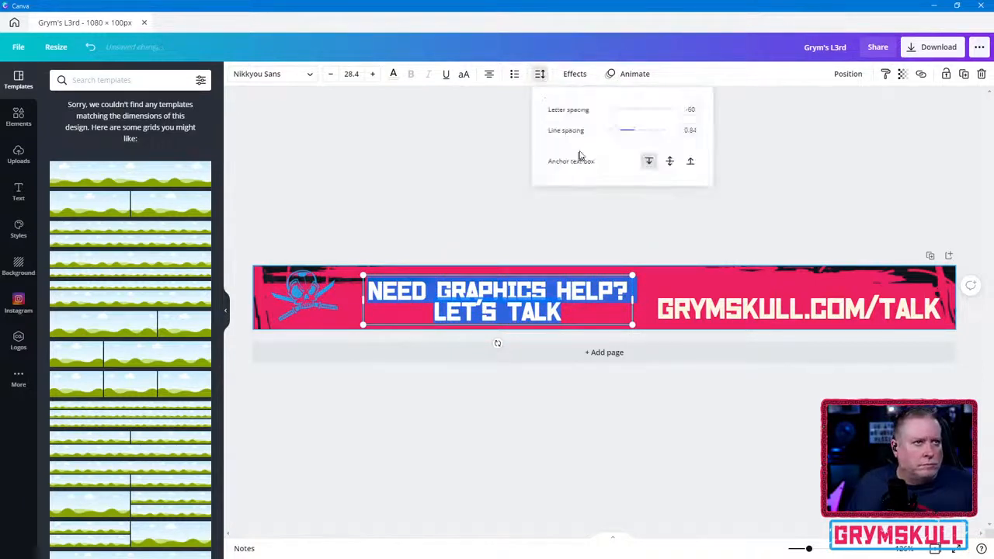
left_click_drag(617, 131, 620, 135)
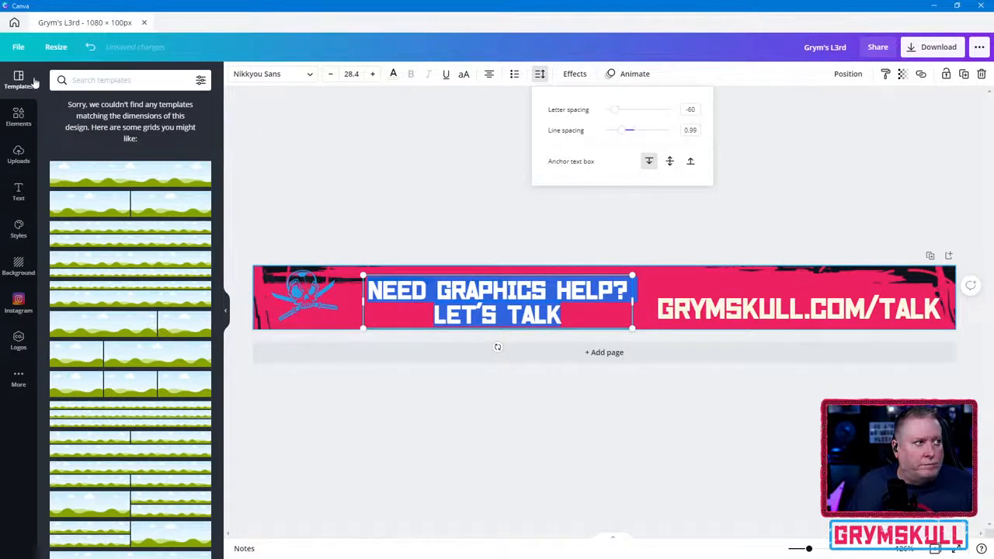
left_click(418, 273)
left_click(436, 278)
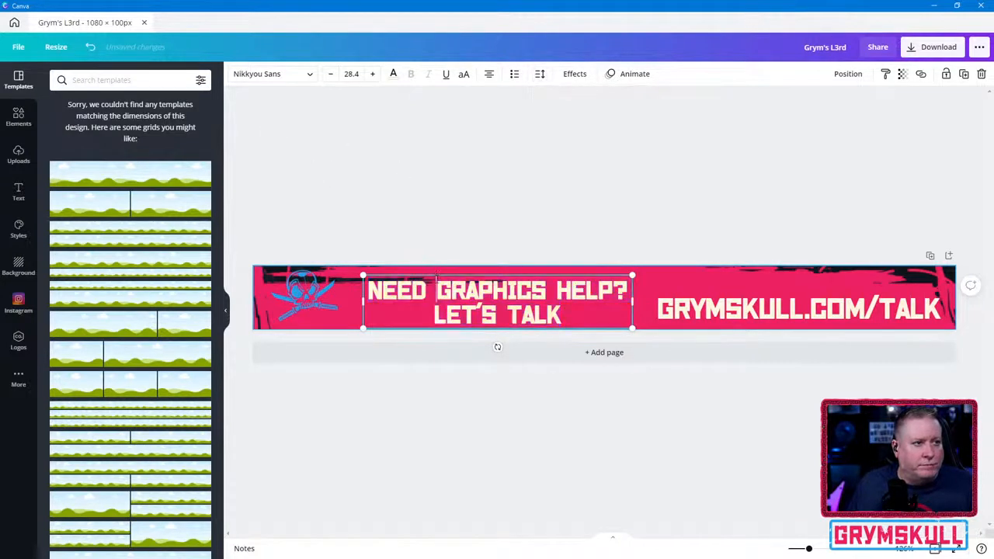
left_click_drag(442, 275, 434, 271)
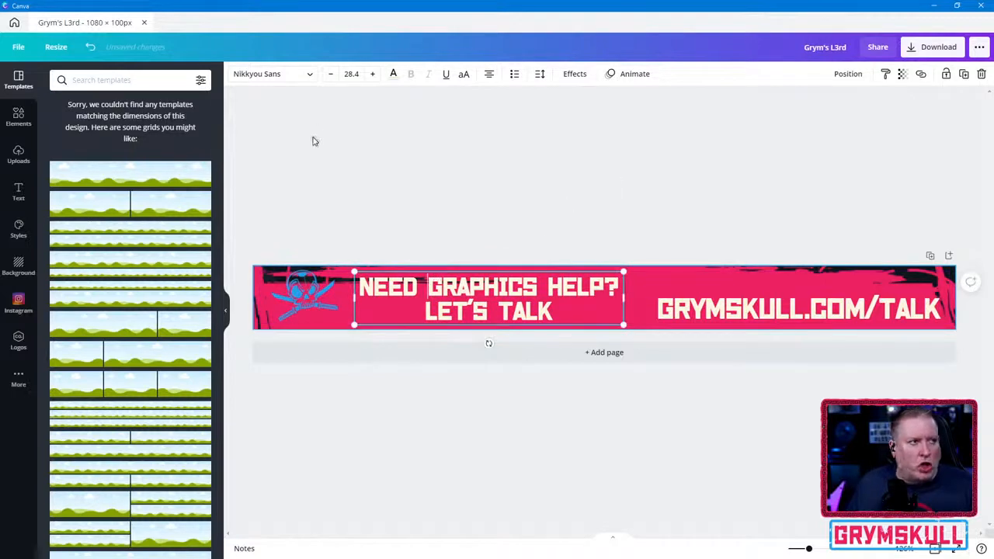
- Apply the Shadow effect to the two-line heading and color the shadow with the blue from Grym's Color Palette
left_click(587, 74)
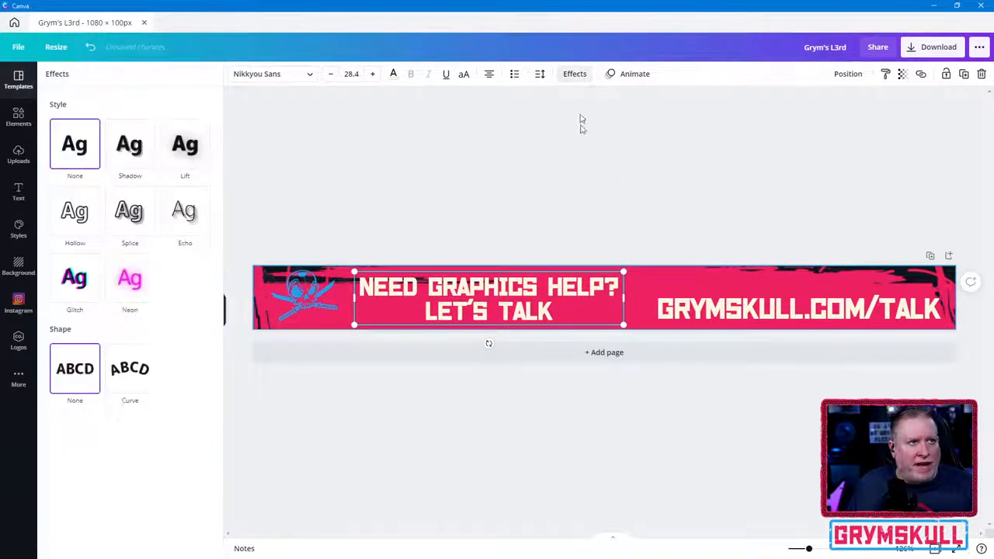
left_click(131, 150)
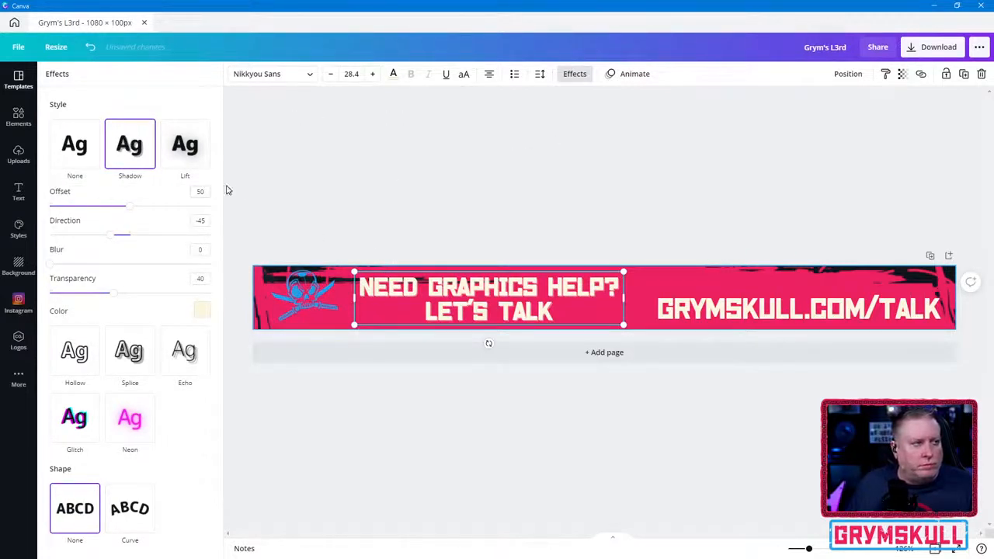
left_click(202, 311)
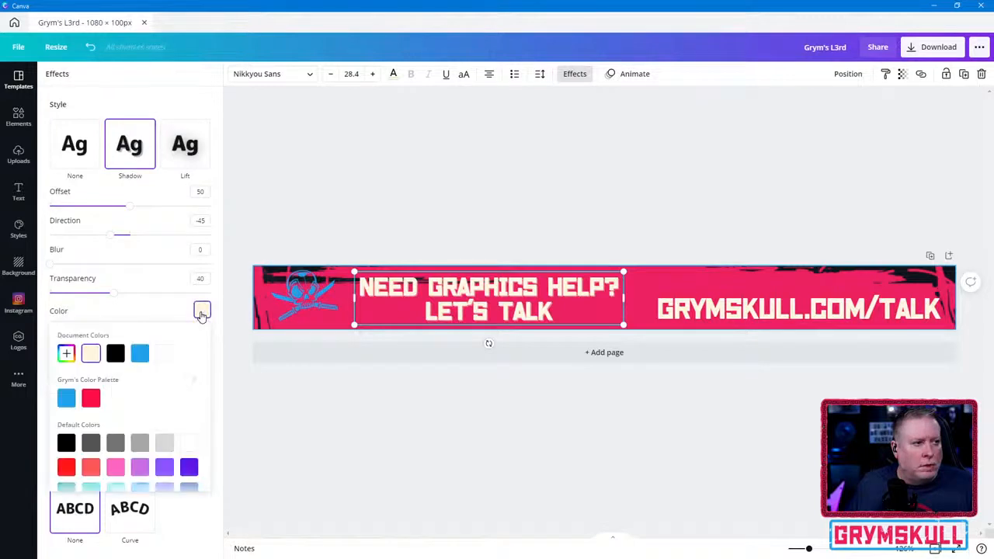
left_click(140, 354)
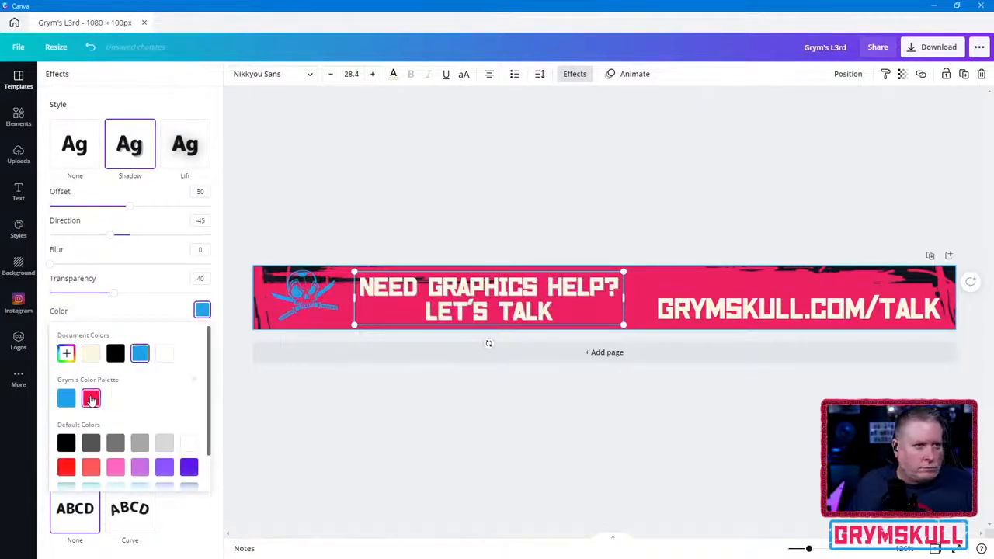
left_click(91, 398)
left_click(140, 354)
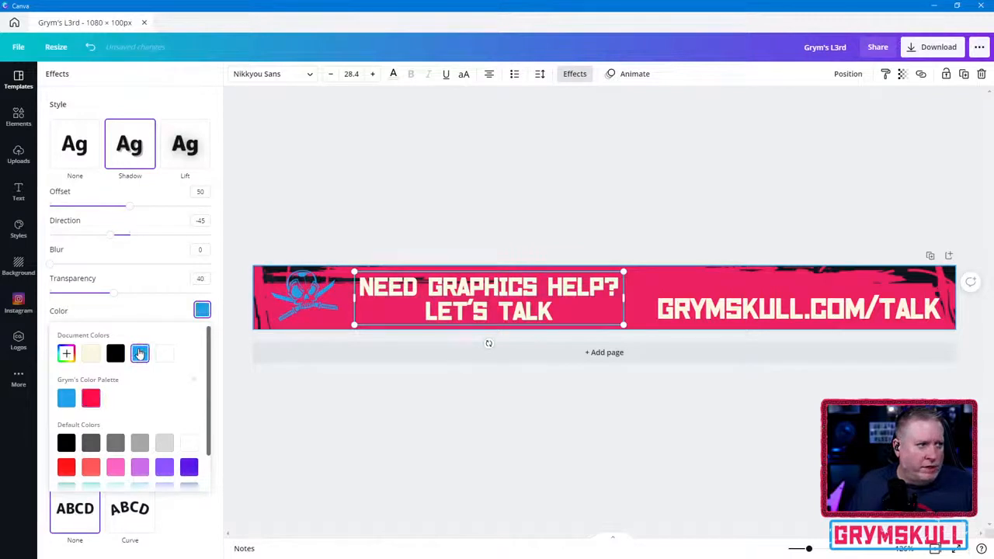
left_click(64, 406)
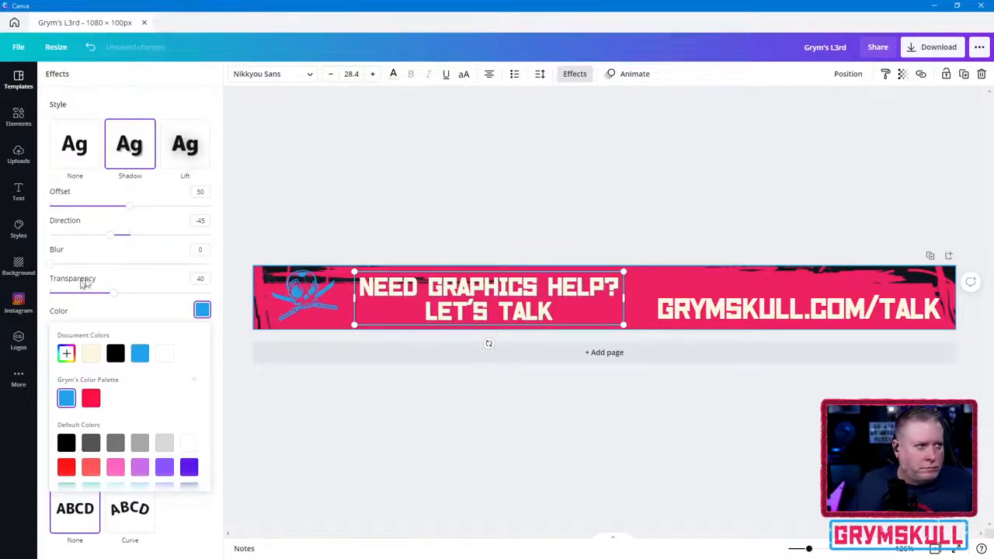
- Set the heading shadow's transparency to 100 and its offset to 52
left_click_drag(130, 209, 191, 207)
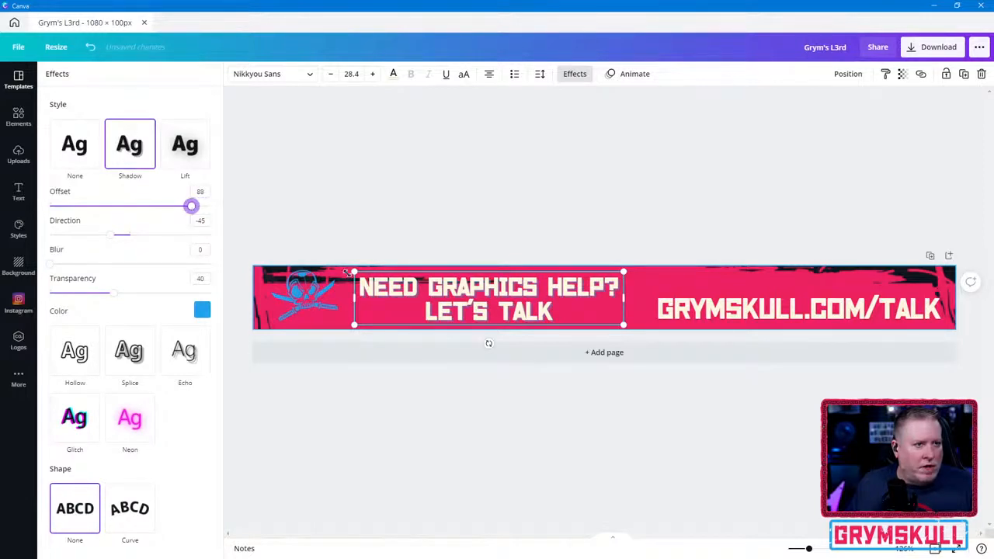
left_click_drag(114, 294, 212, 294)
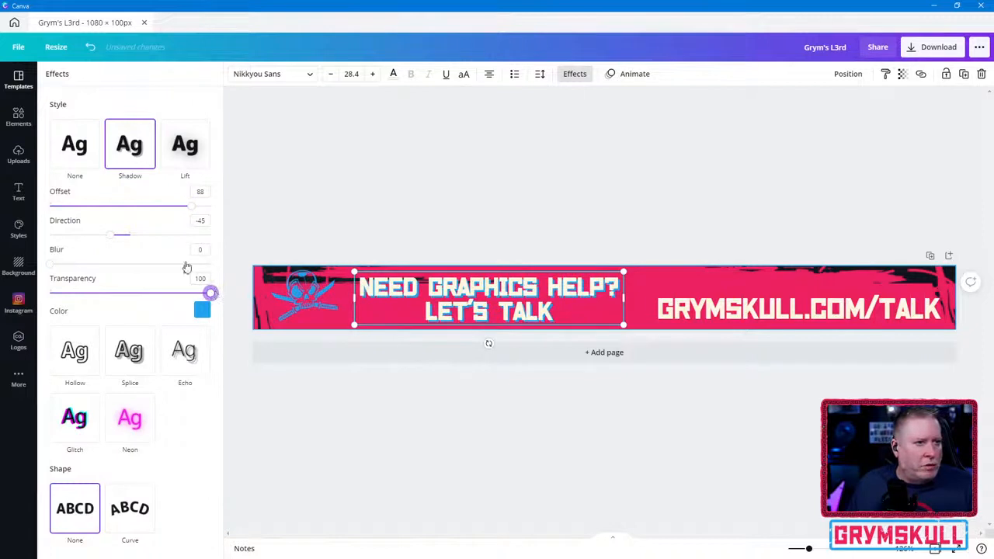
left_click_drag(189, 213, 134, 212)
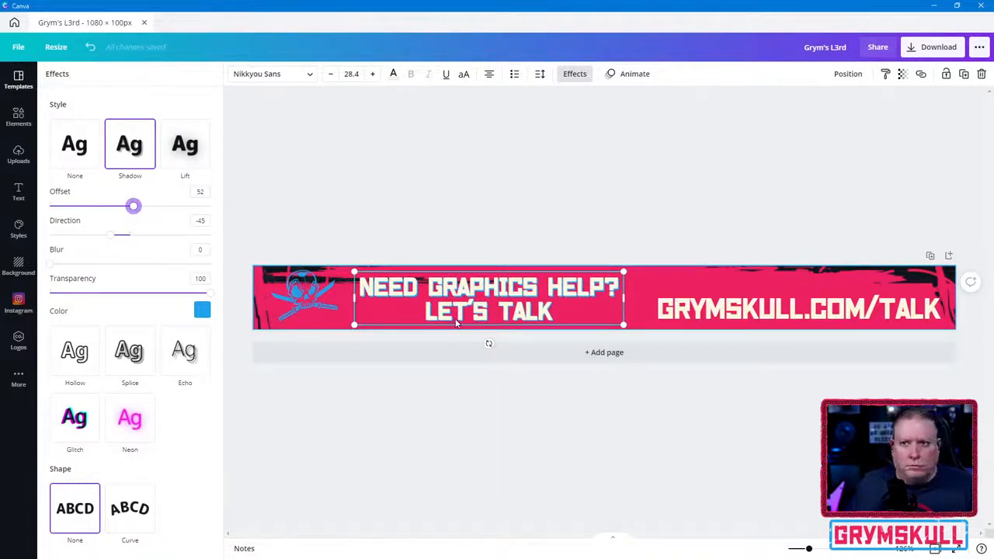
- Move the web address to the banner's mid-height beside the heading and give it a Shadow effect in the palette blue
left_click(762, 318)
left_click_drag(761, 318, 745, 309)
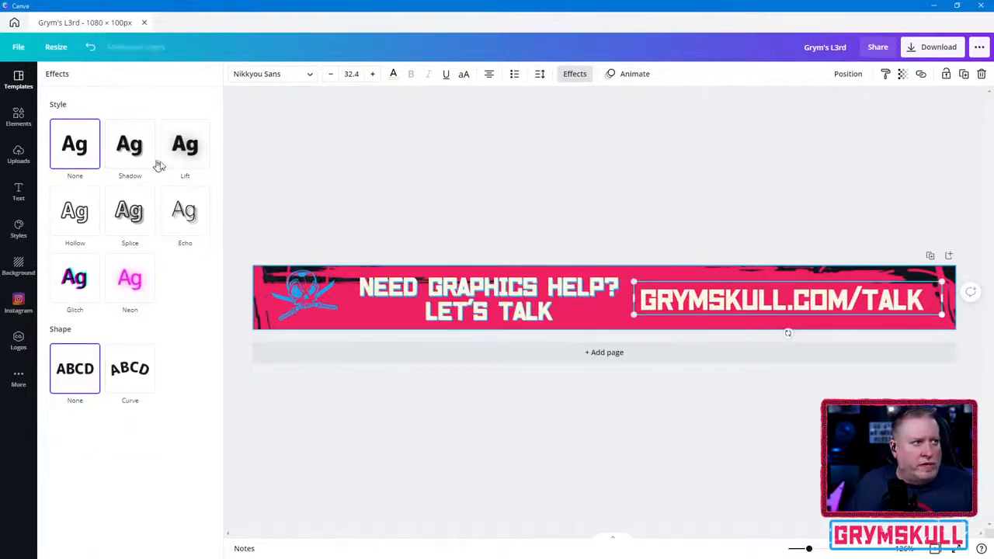
left_click(193, 155)
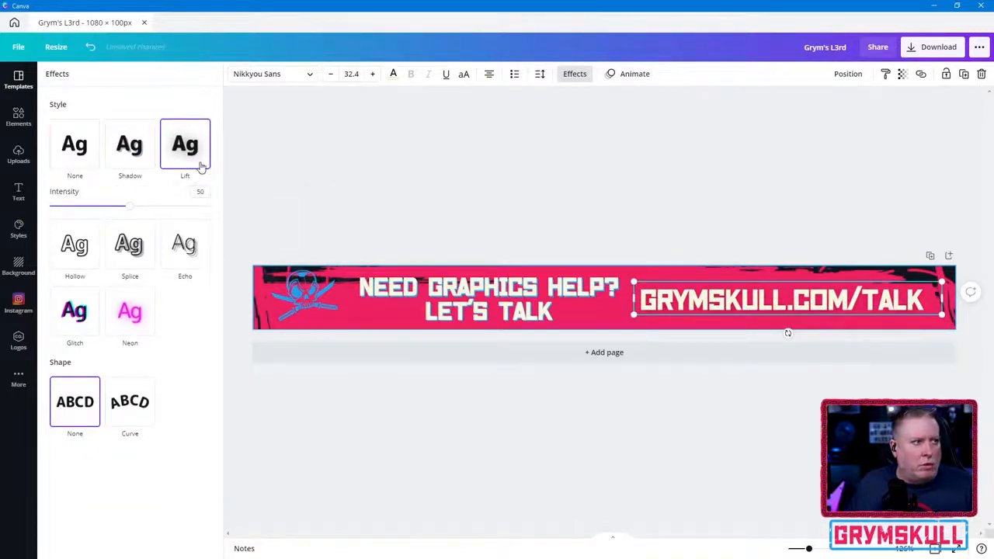
left_click(136, 152)
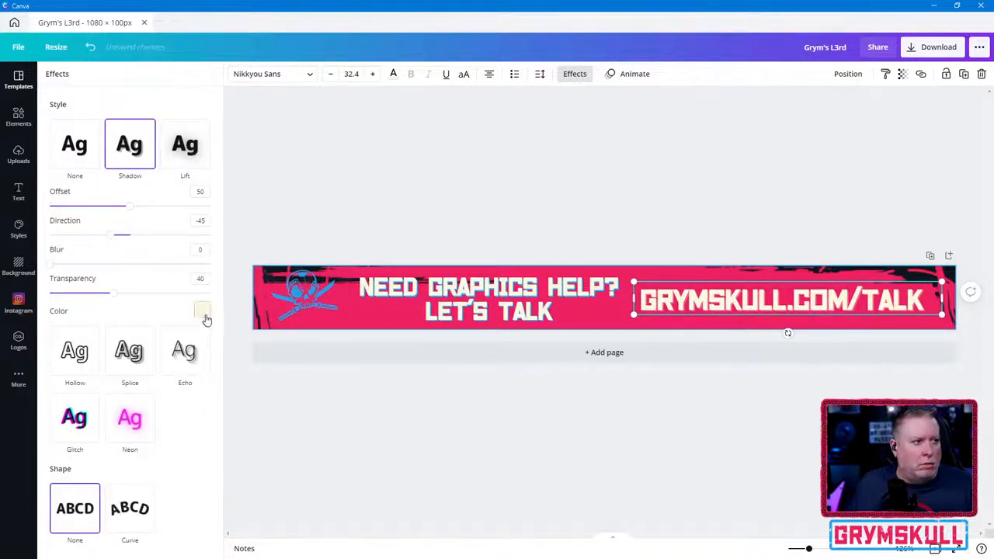
left_click(202, 309)
left_click(66, 398)
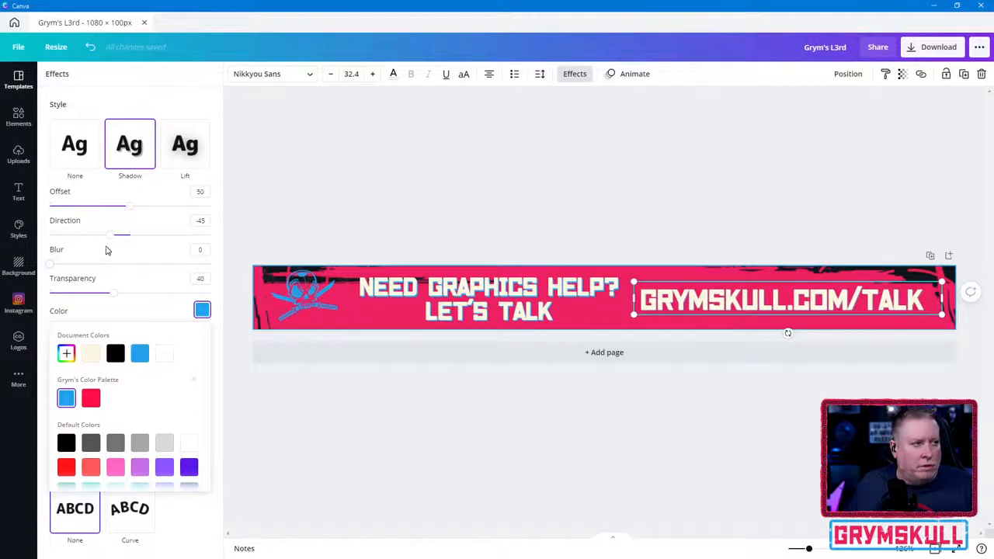
- Set the web address shadow's offset to 68 and transparency to 100, and nudge the address slightly away from the heading
left_click_drag(130, 211, 159, 208)
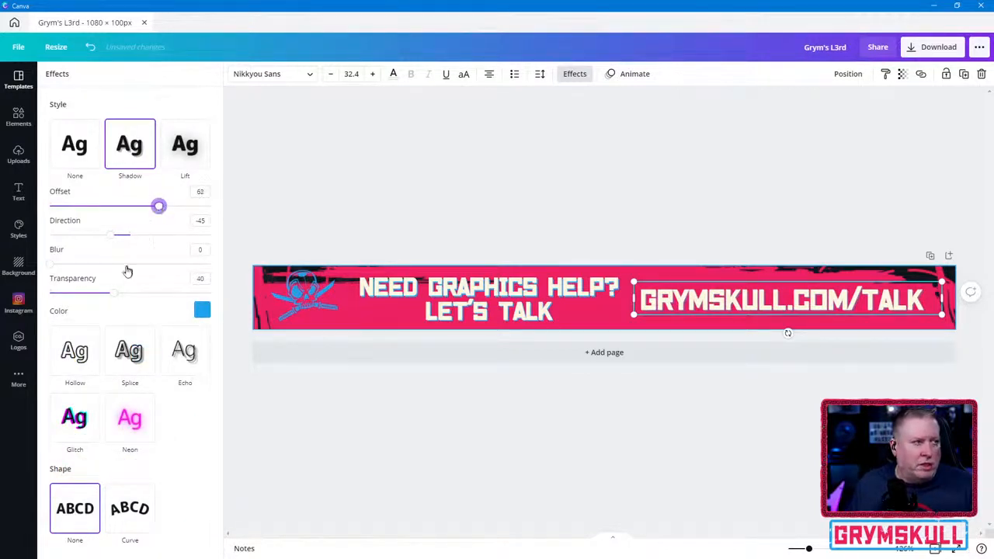
left_click_drag(111, 297, 233, 293)
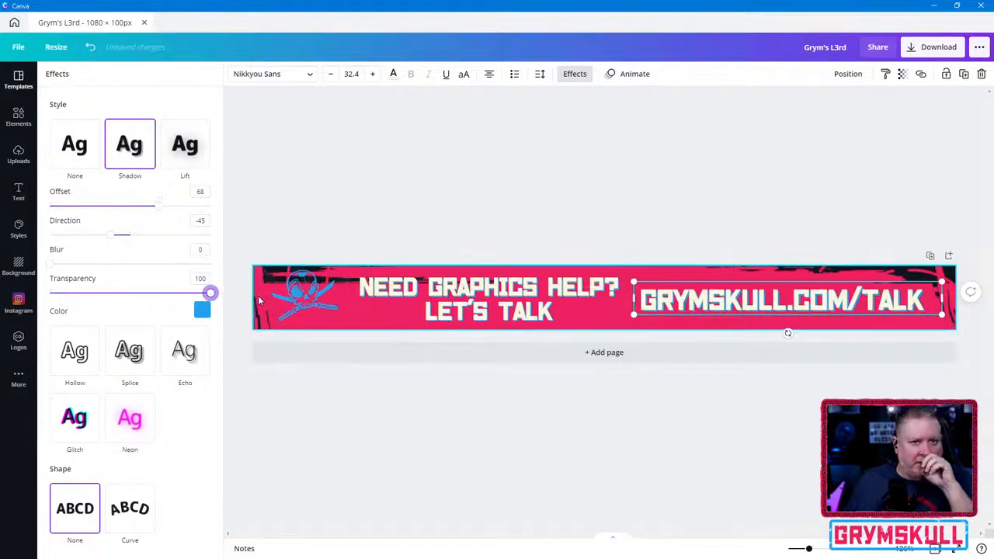
left_click(707, 308)
left_click_drag(736, 281, 734, 282)
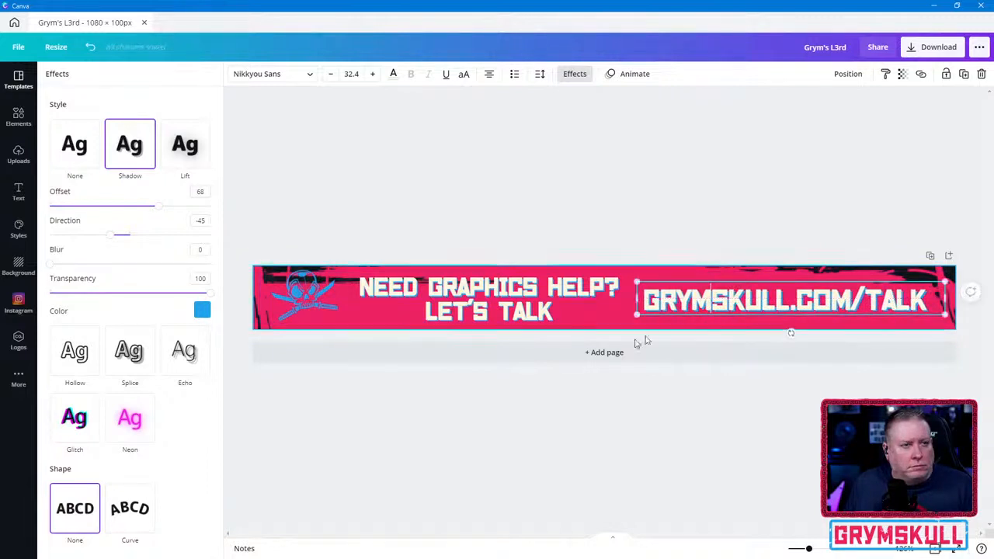
left_click(317, 300)
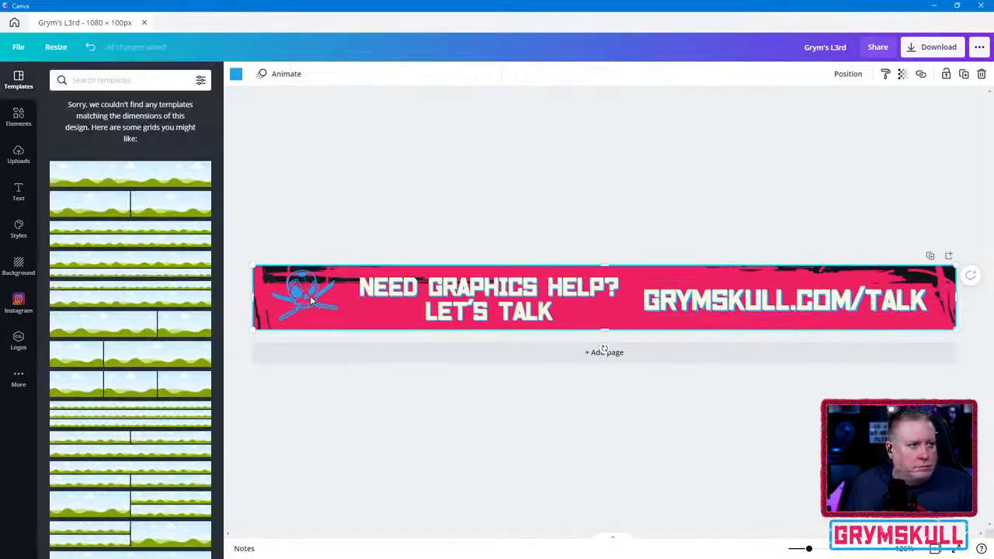
left_click(466, 356)
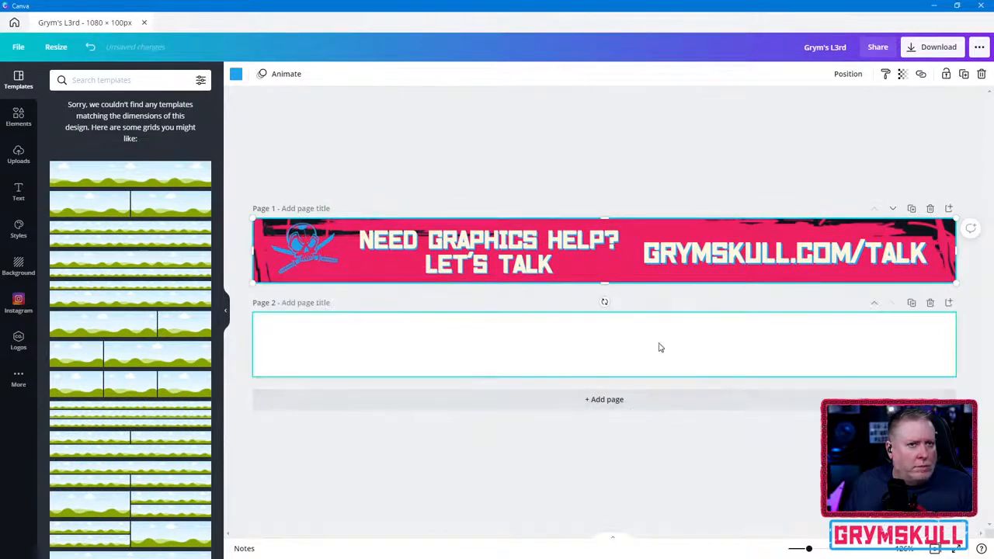
left_click(931, 302)
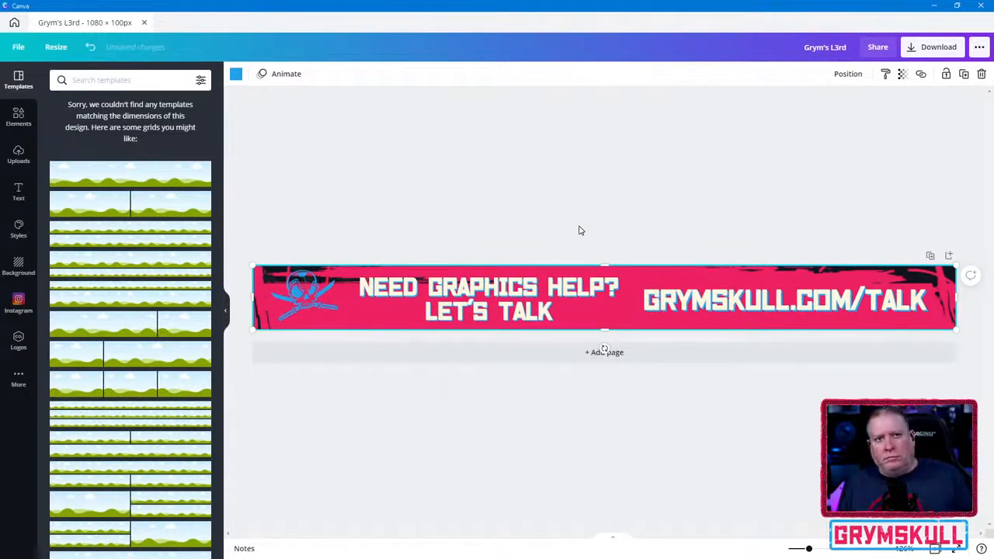
left_click(949, 255)
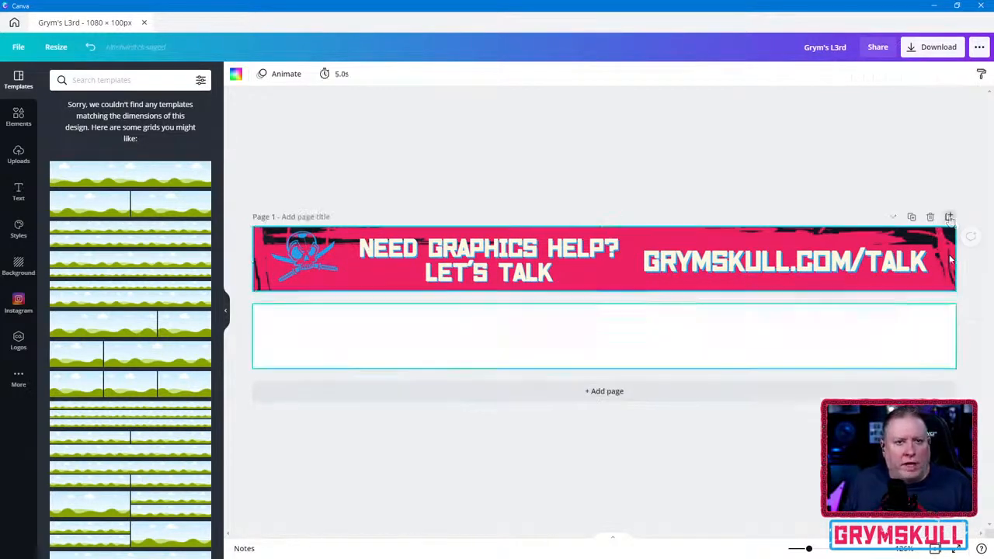
key("ctrl+z")
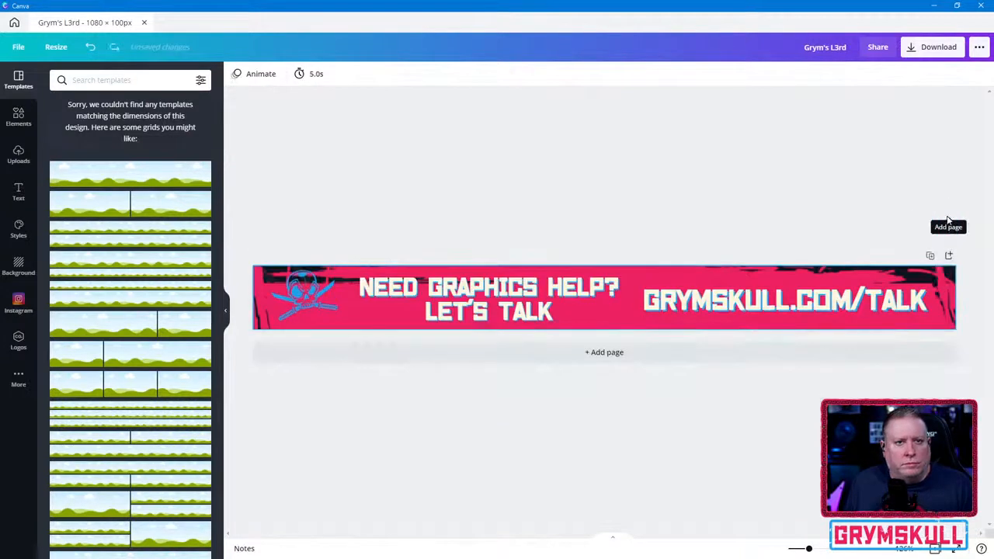
- Duplicate the finished banner page as a second page
left_click(931, 256)
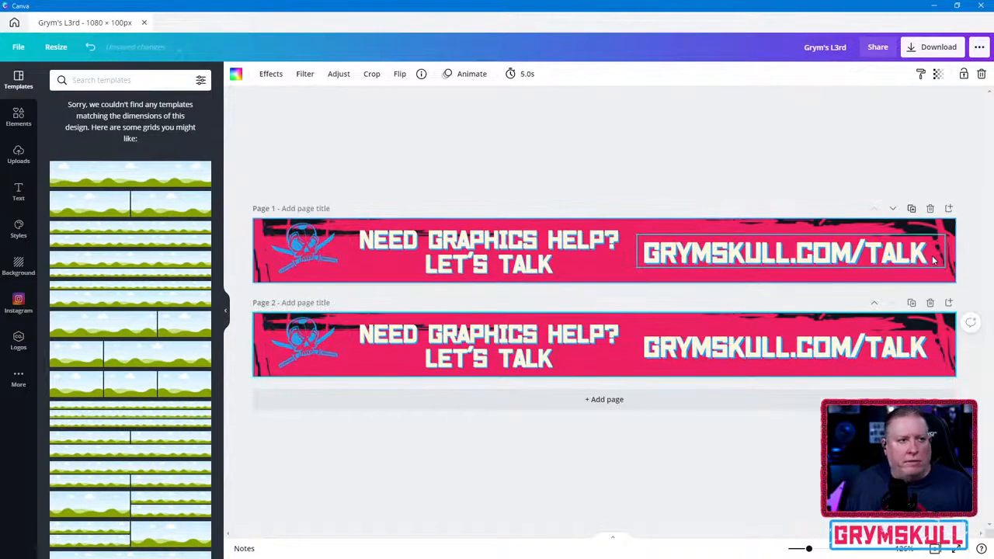
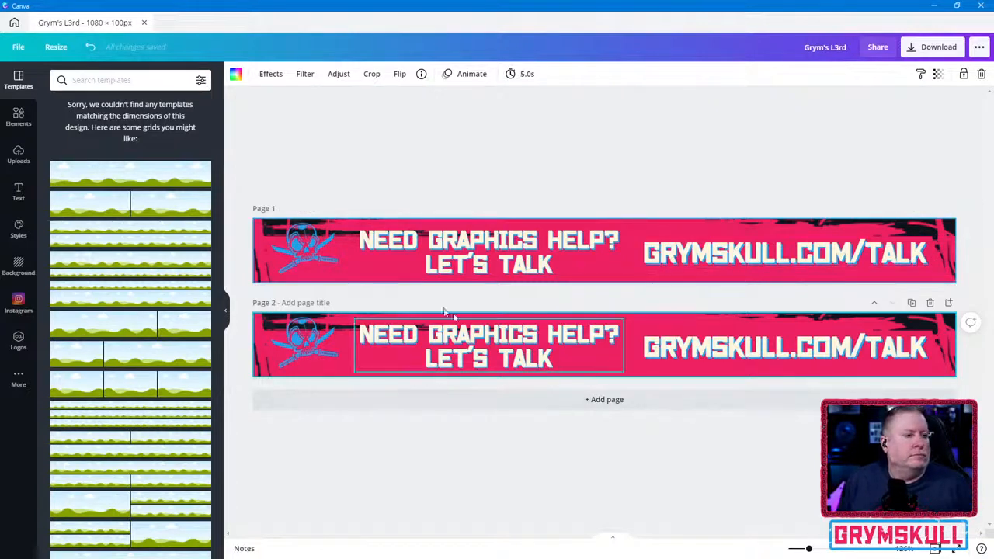
- Undo the page duplication and lock the blue border in place on the remaining banner
key("ctrl+z")
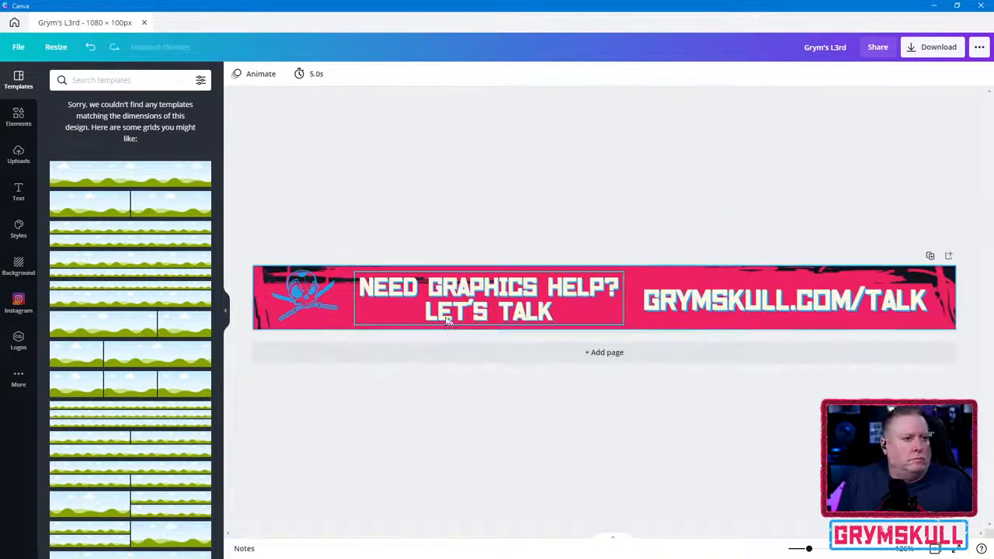
left_click(305, 299)
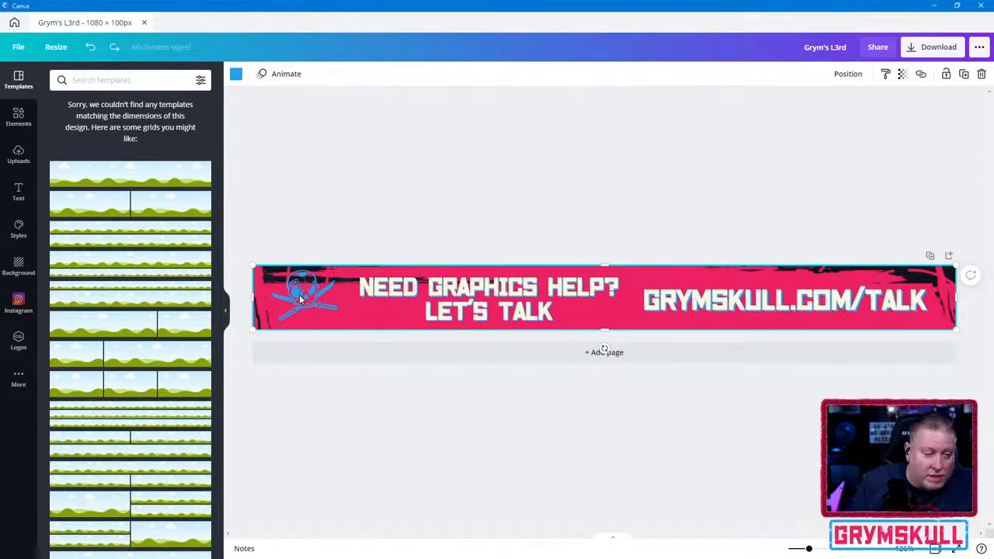
left_click(299, 297)
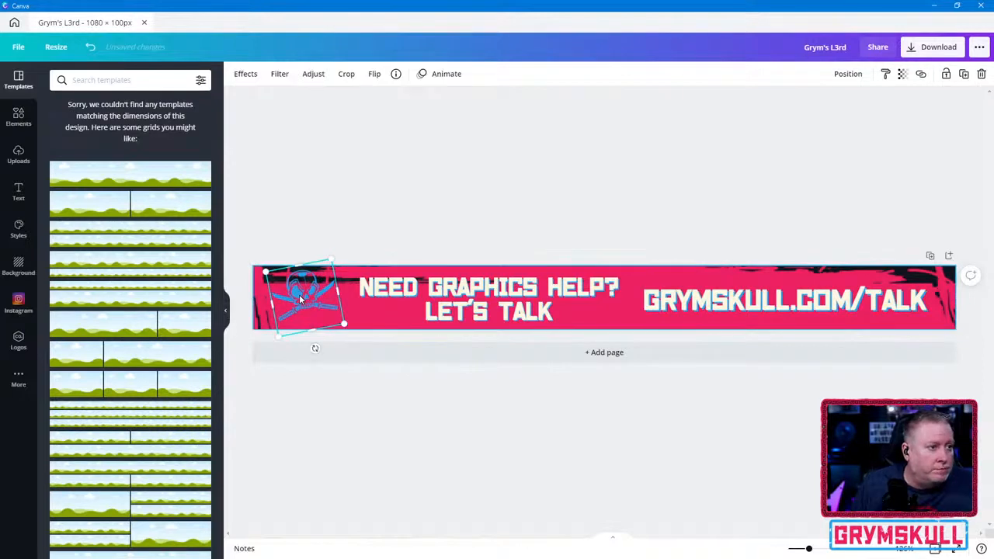
left_click(517, 267)
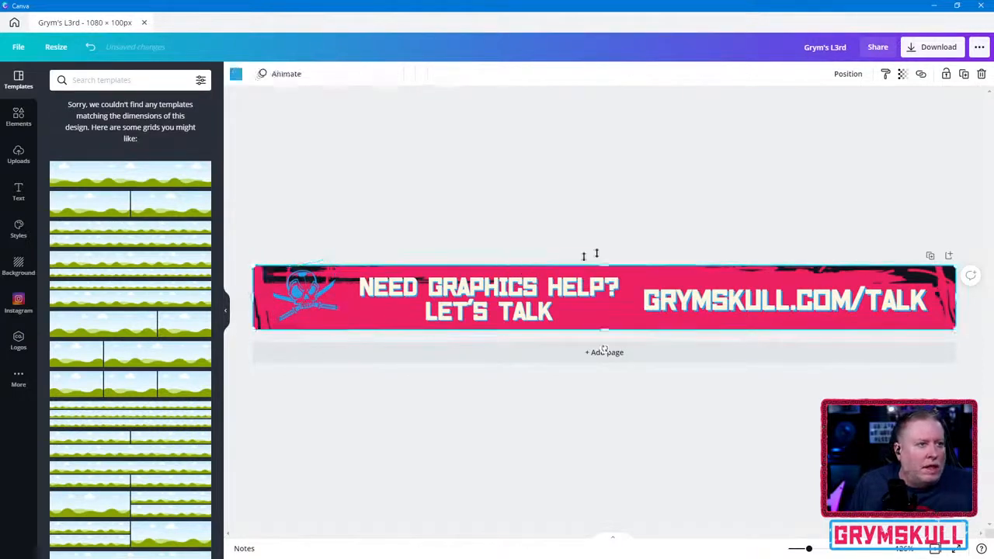
left_click(947, 74)
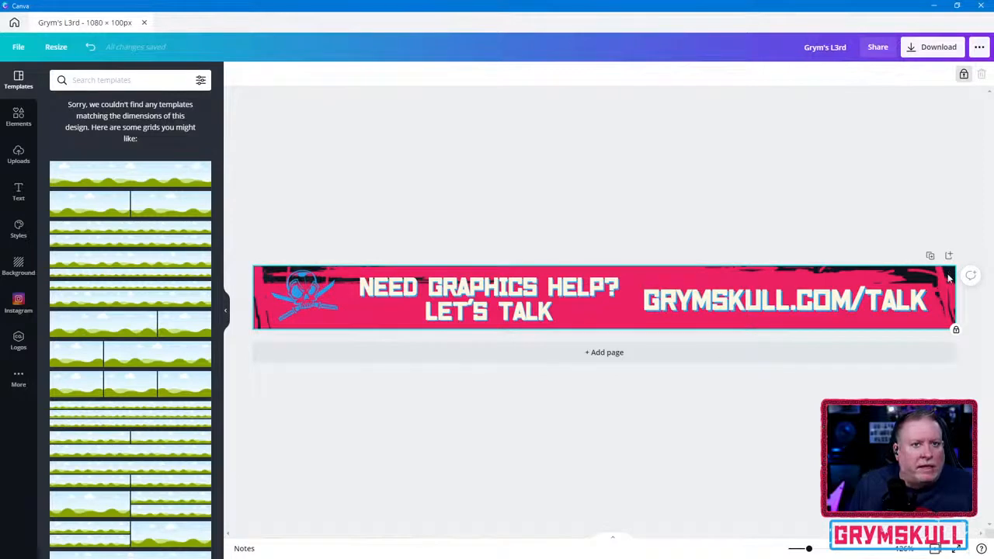
left_click(359, 318)
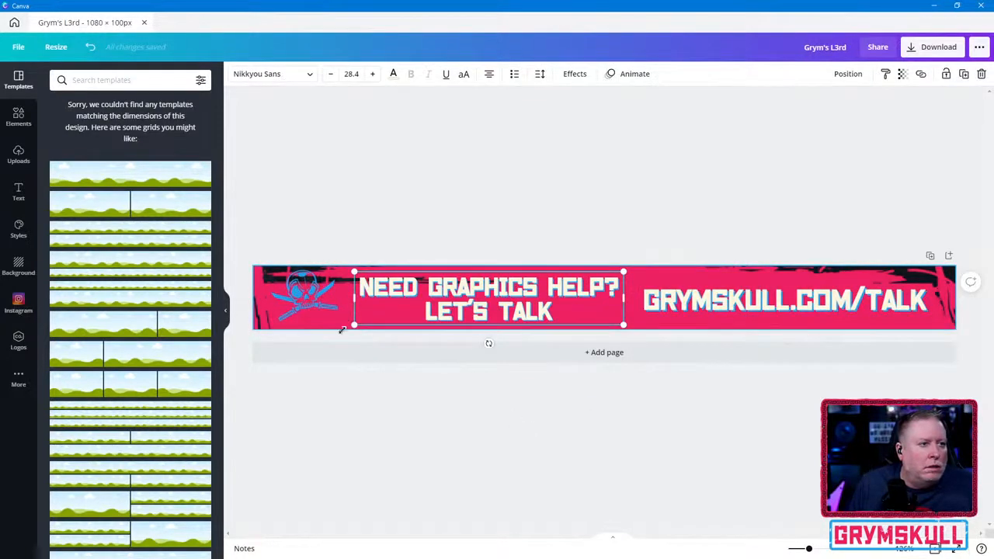
left_click(364, 394)
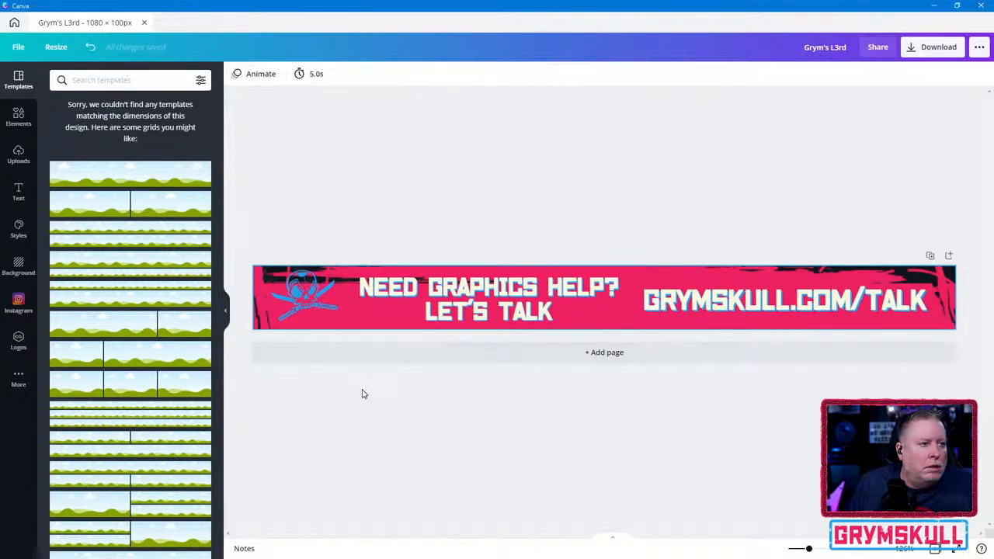
left_click(260, 326)
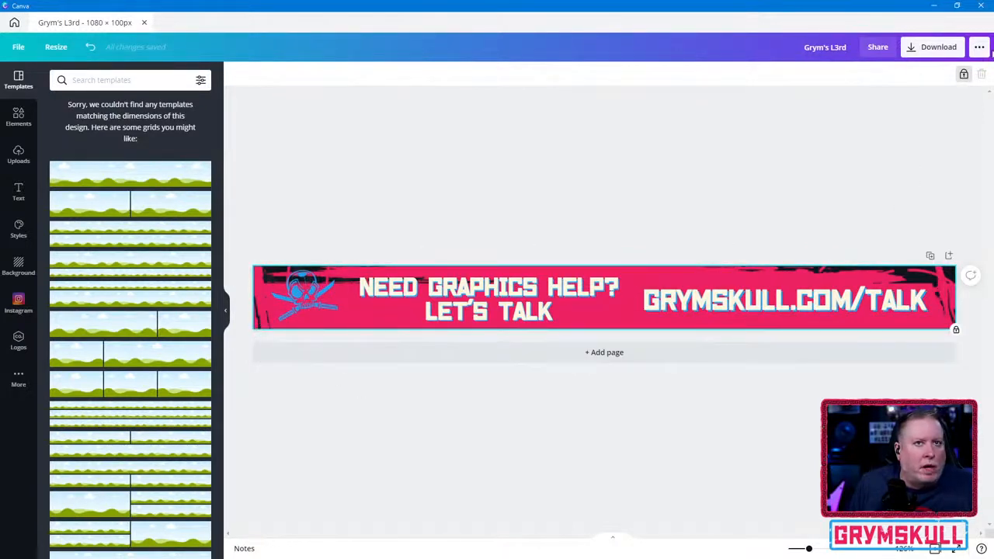
left_click(819, 418)
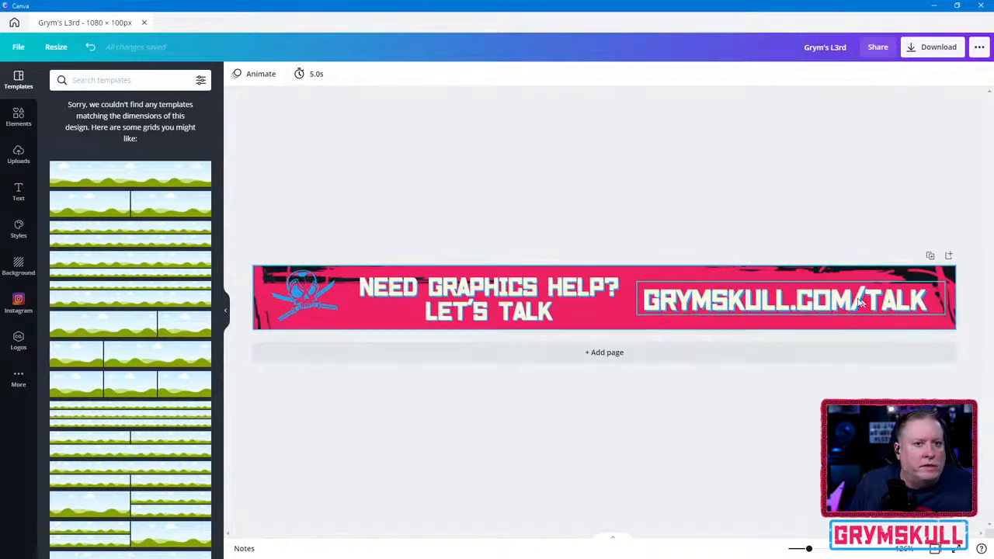
- Examine the effects, adjustment, filter and crop options available for the skull logo
left_click(303, 297)
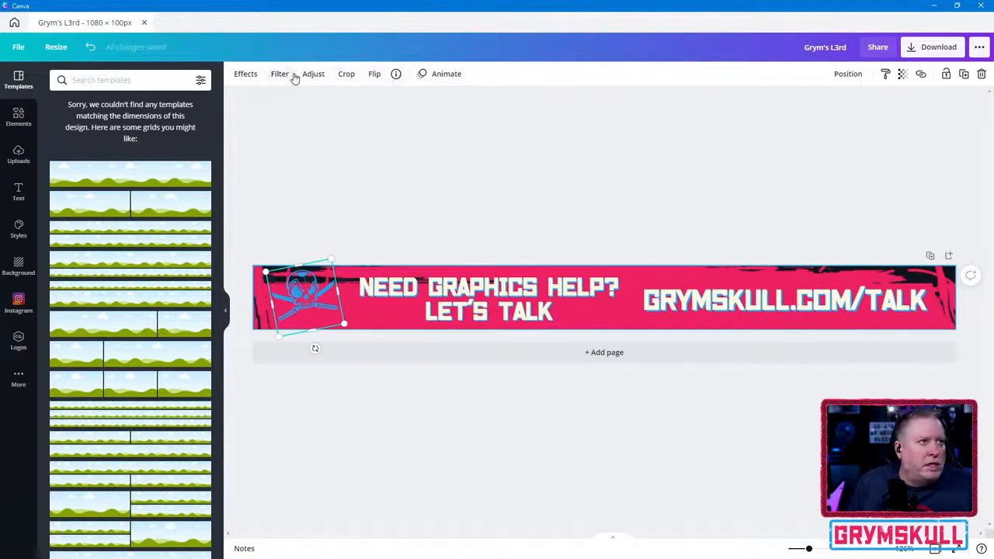
left_click(259, 74)
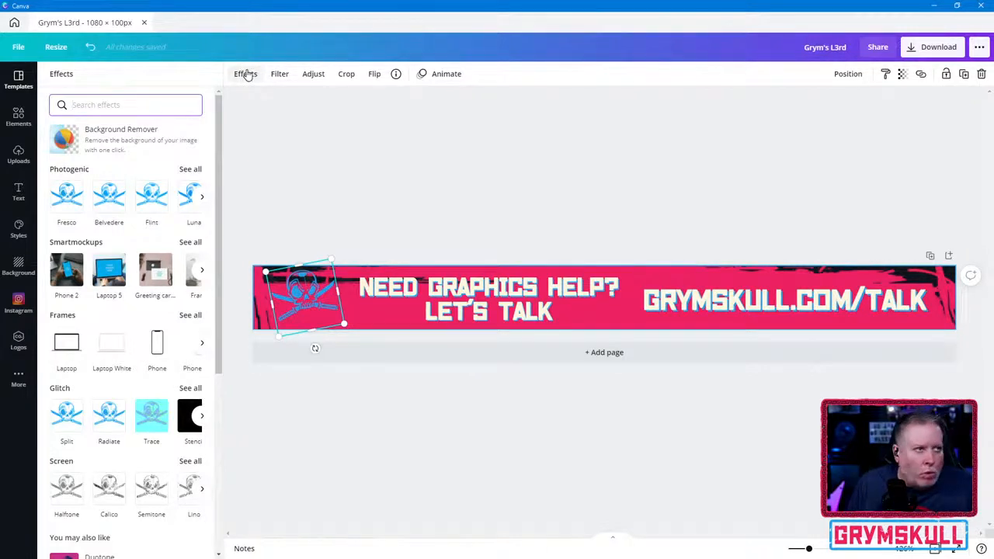
left_click(313, 77)
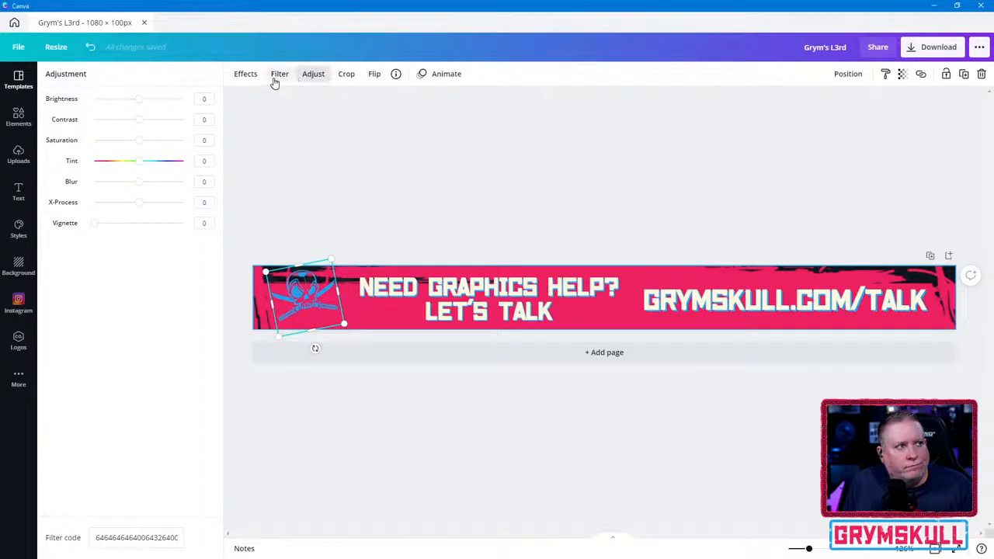
left_click(275, 77)
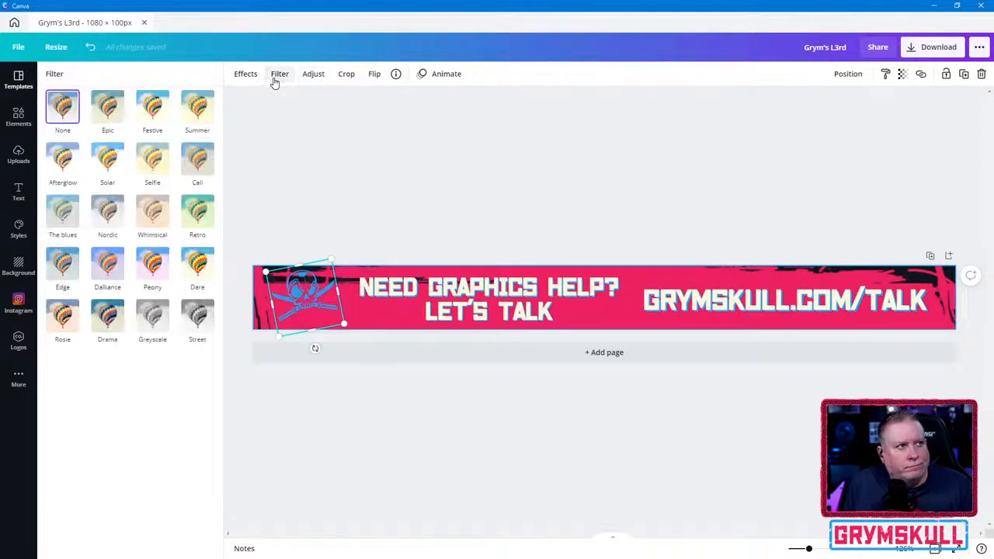
left_click(345, 78)
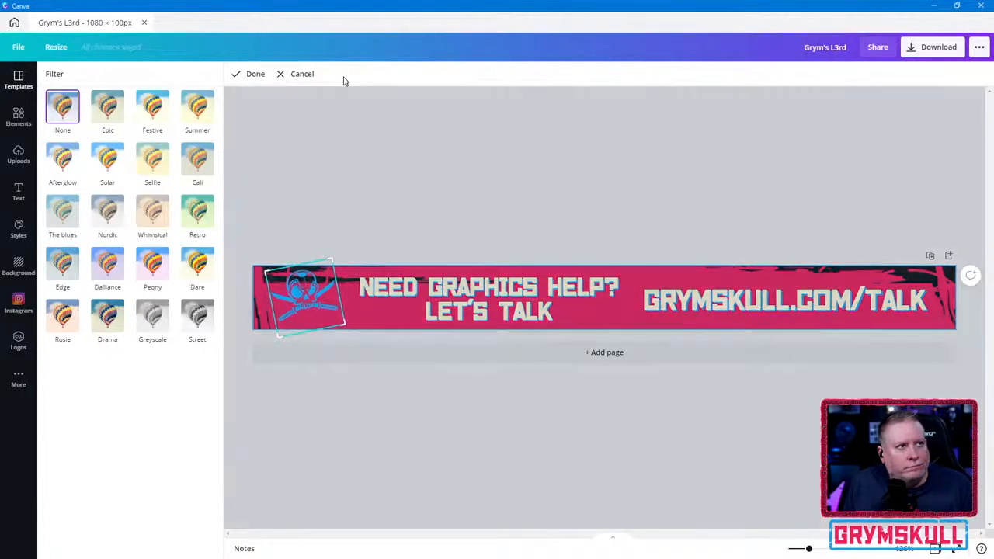
left_click(302, 74)
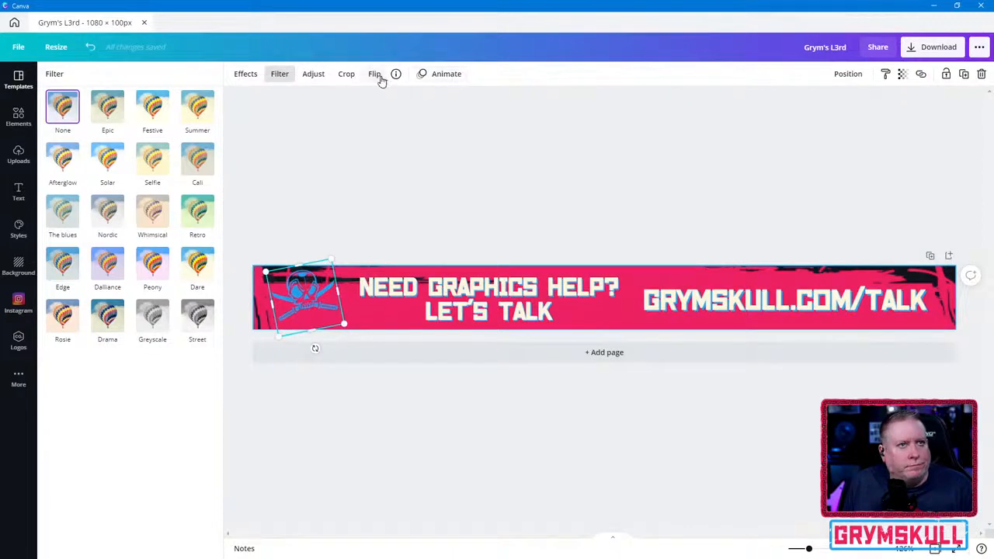
- Duplicate the blue skull logo on the banner
left_click(318, 222)
left_click(317, 307)
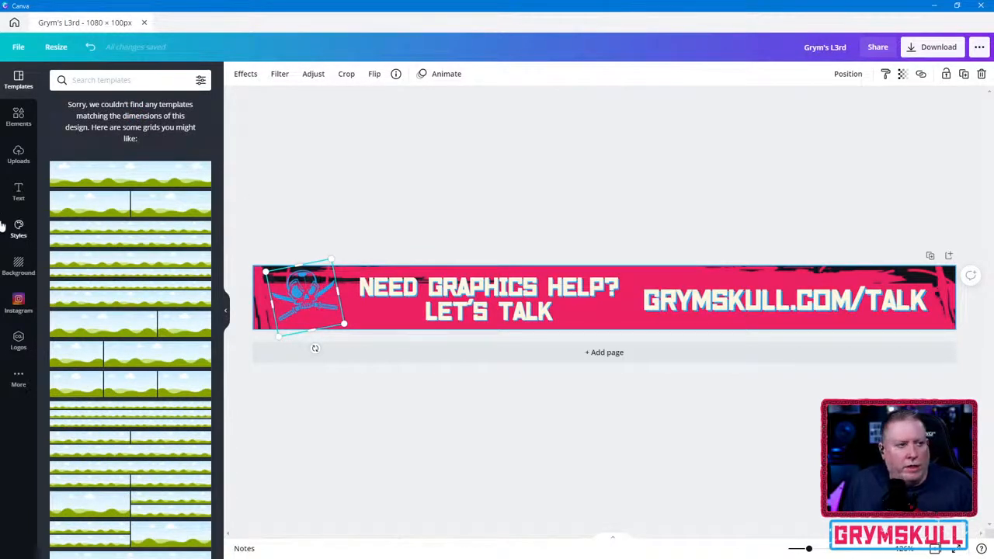
key("ctrl+d")
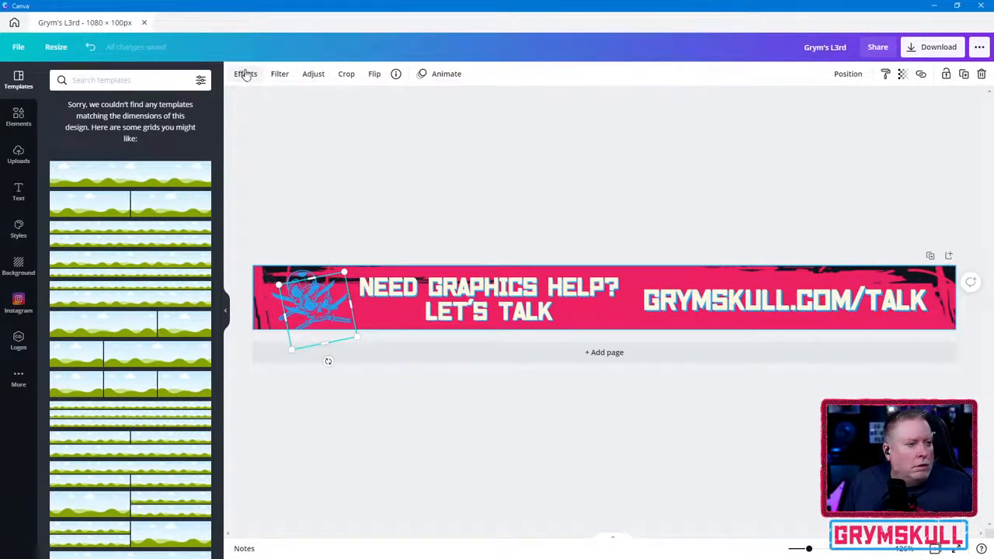
- Browse the Photogenic effects for the skull logo copy and try Poster and Minty
left_click(247, 77)
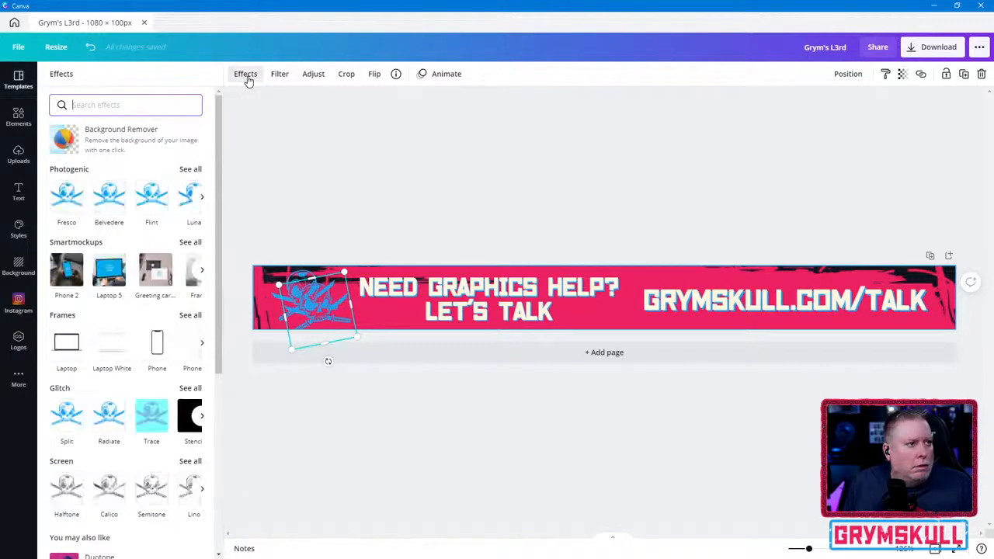
left_click(201, 197)
left_click(200, 198)
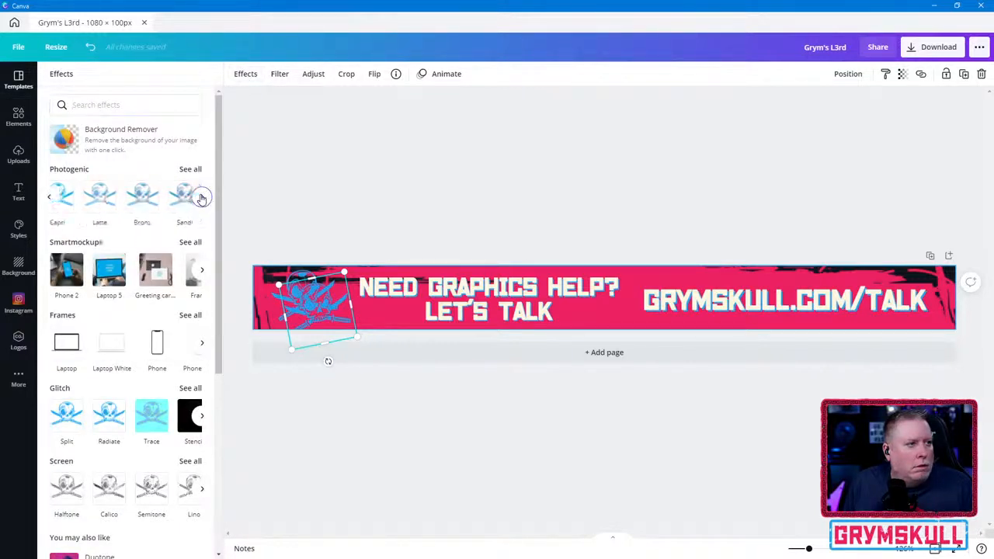
left_click(200, 198)
left_click(200, 198)
left_click(200, 197)
left_click(201, 197)
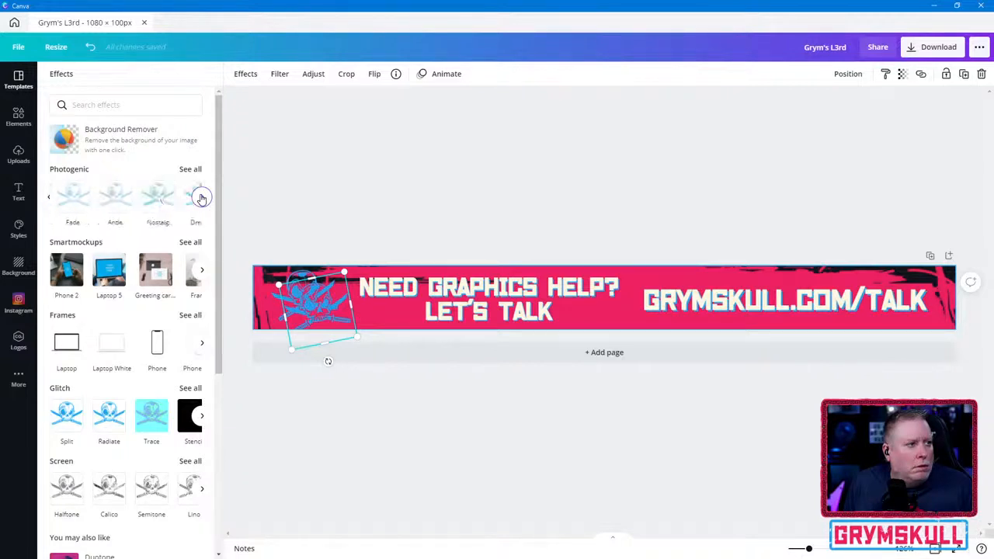
left_click(200, 198)
left_click(201, 198)
left_click(201, 198)
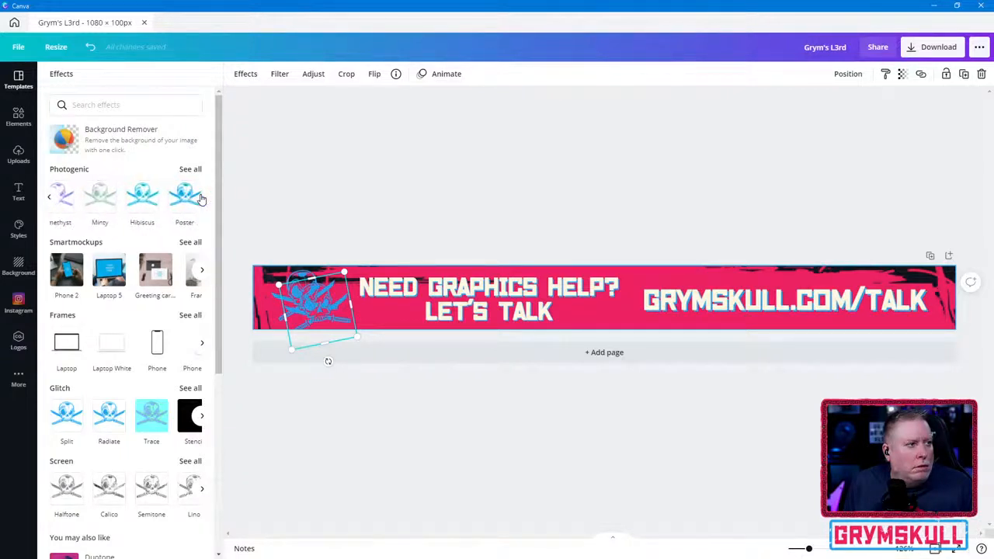
left_click(200, 198)
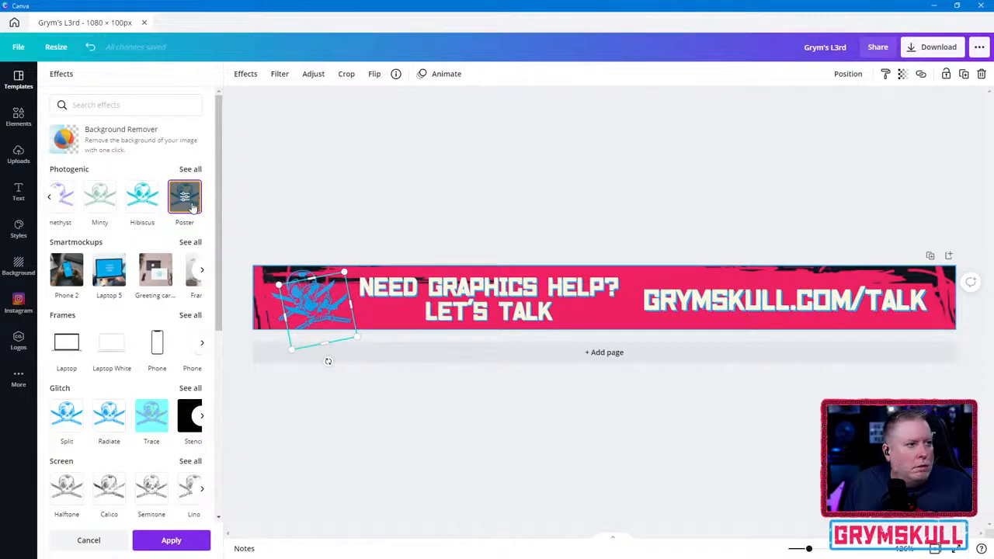
left_click(190, 204)
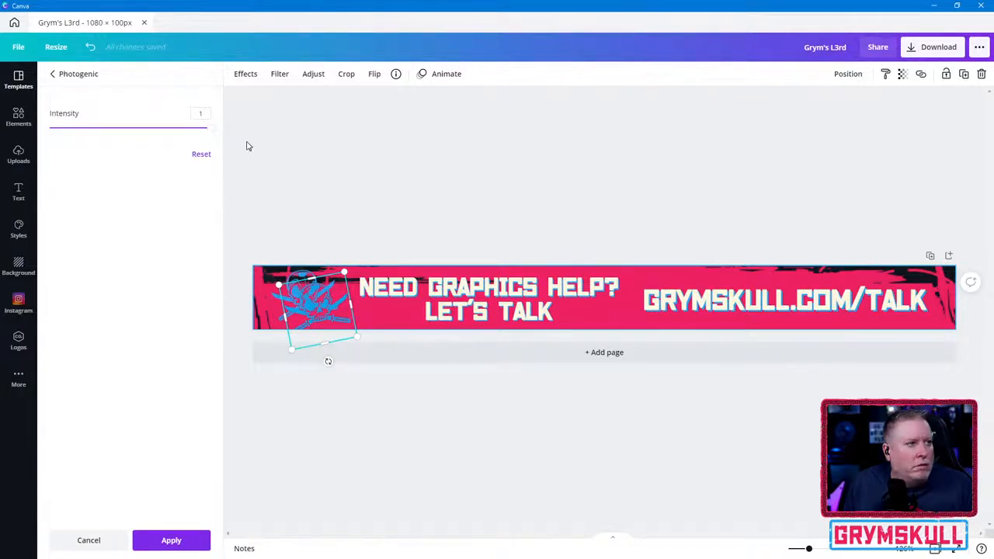
left_click(323, 202)
left_click(110, 209)
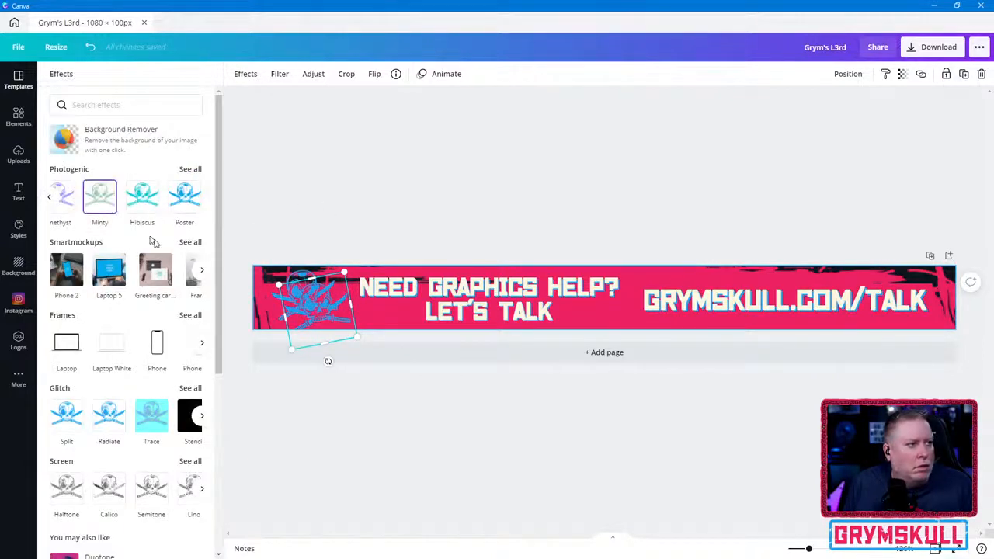
- Apply the Classic Photogenic effect to the skull logo copy and place the copy slightly offset over the blue original
left_click(50, 197)
left_click(50, 197)
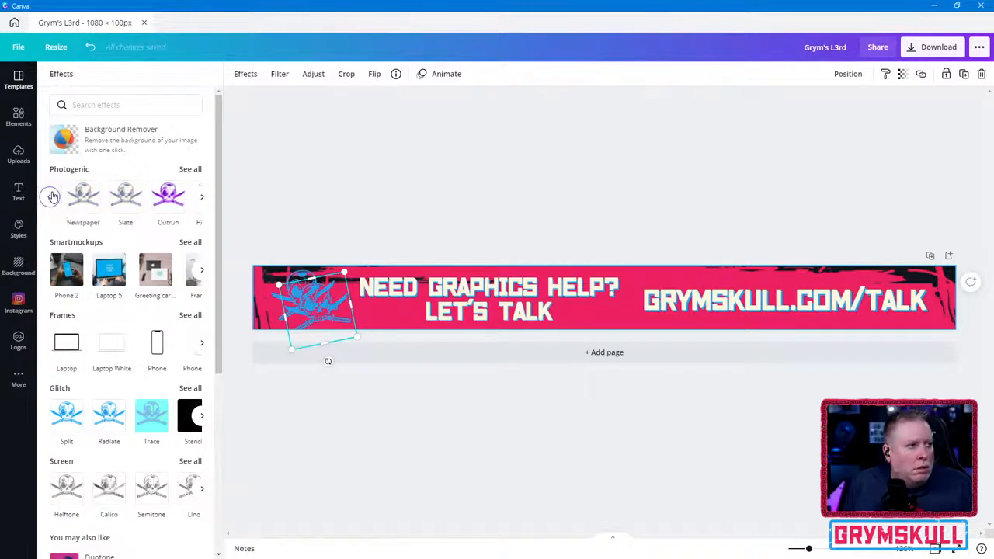
left_click(51, 198)
left_click(50, 197)
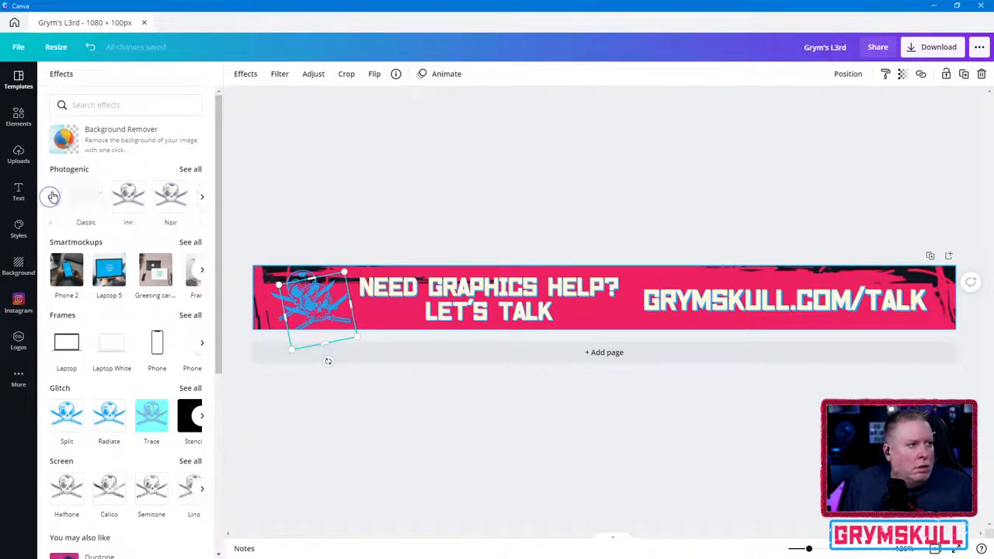
left_click(50, 198)
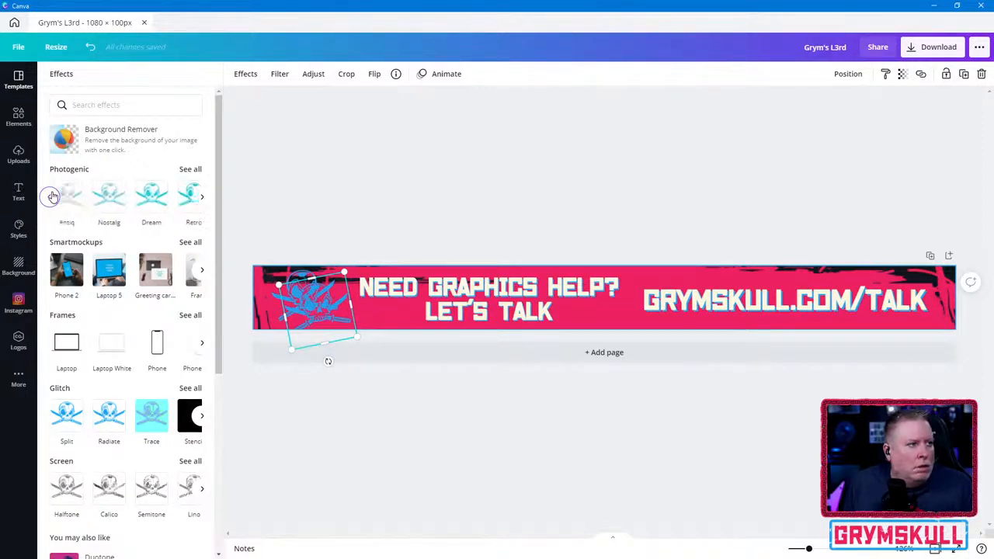
left_click(204, 199)
left_click(109, 196)
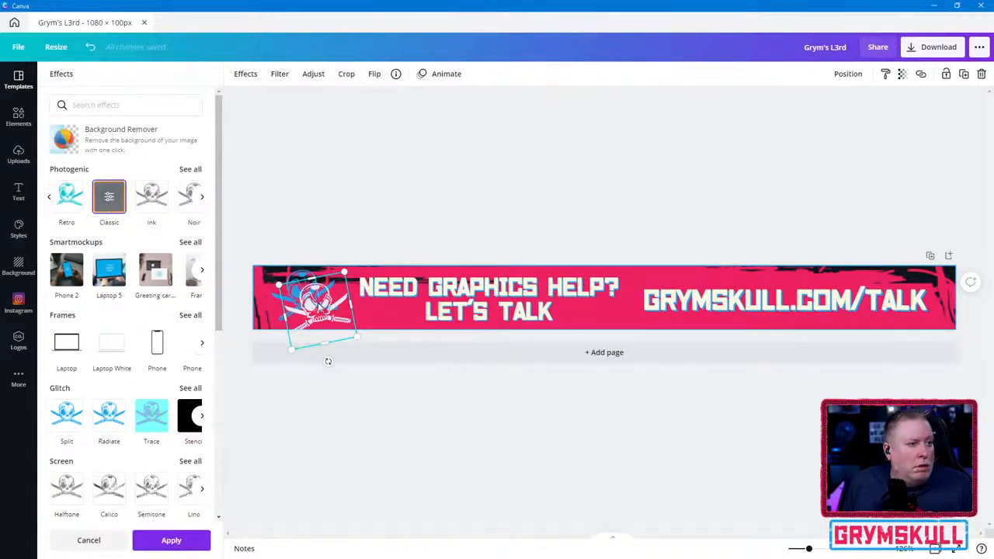
left_click_drag(320, 309, 309, 293)
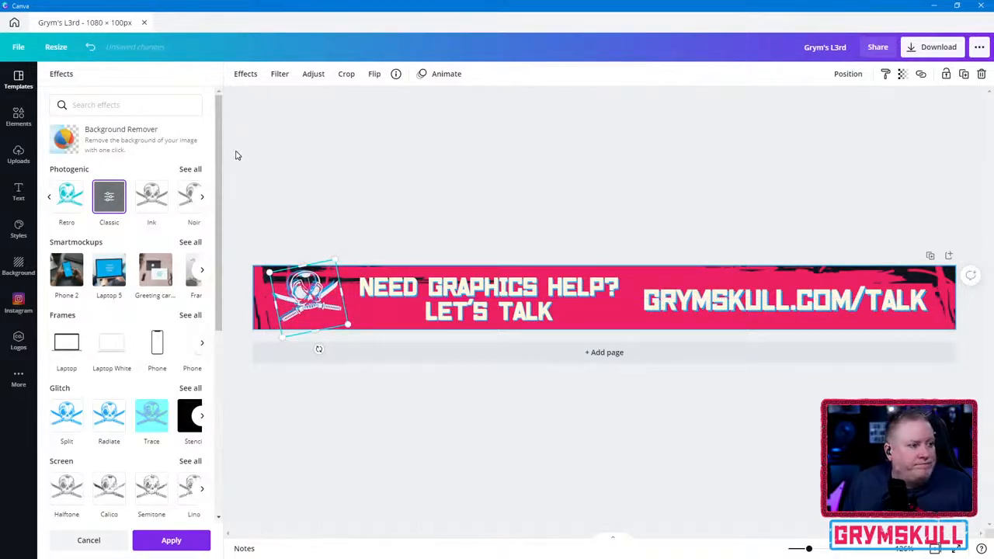
left_click(168, 540)
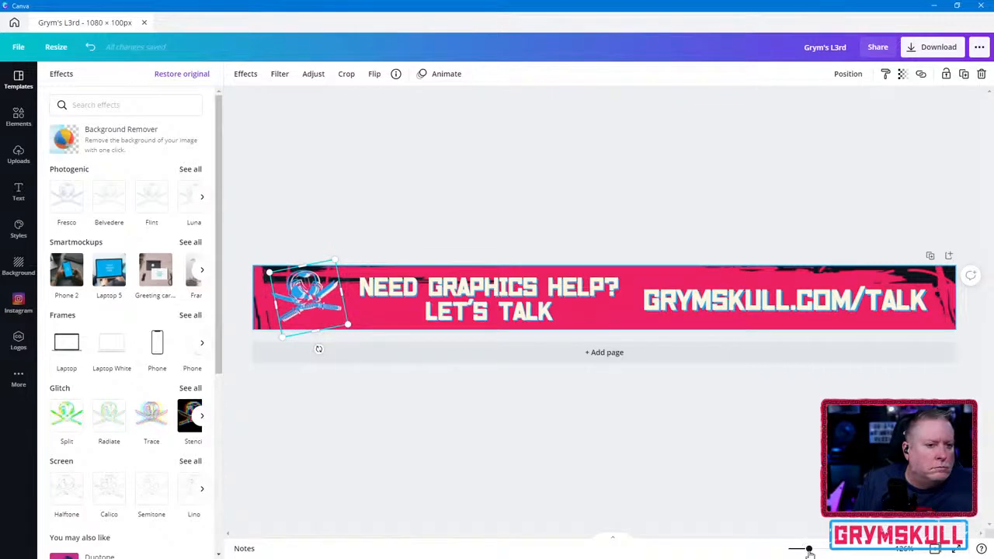
- Nudge the skull logo copy slightly left to tighten its offset from the blue original
left_click_drag(808, 549, 829, 546)
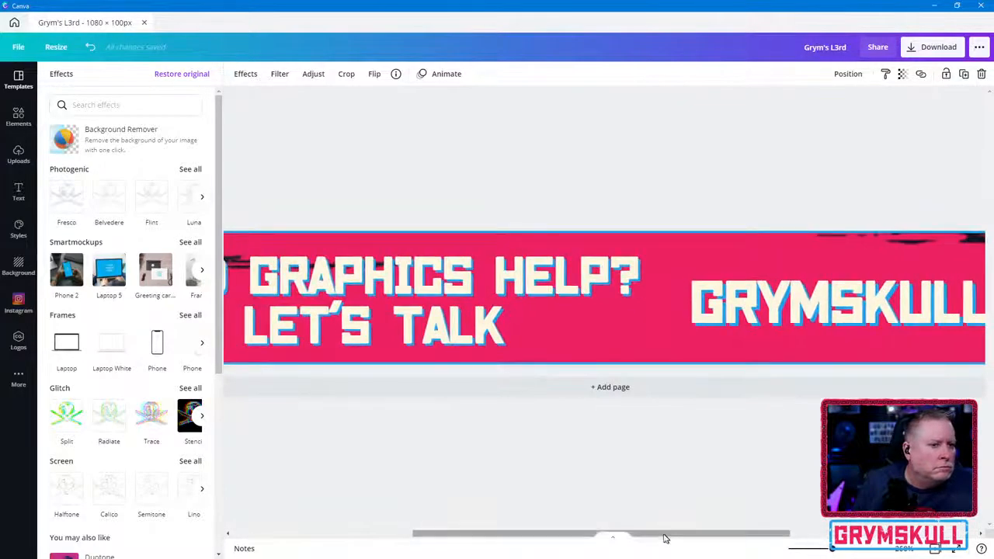
left_click(381, 297)
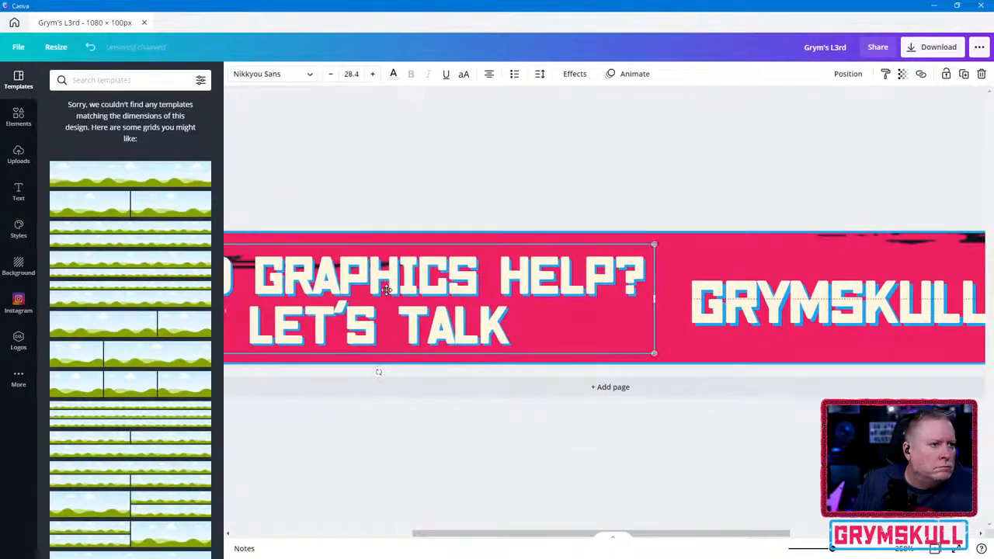
left_click(339, 453)
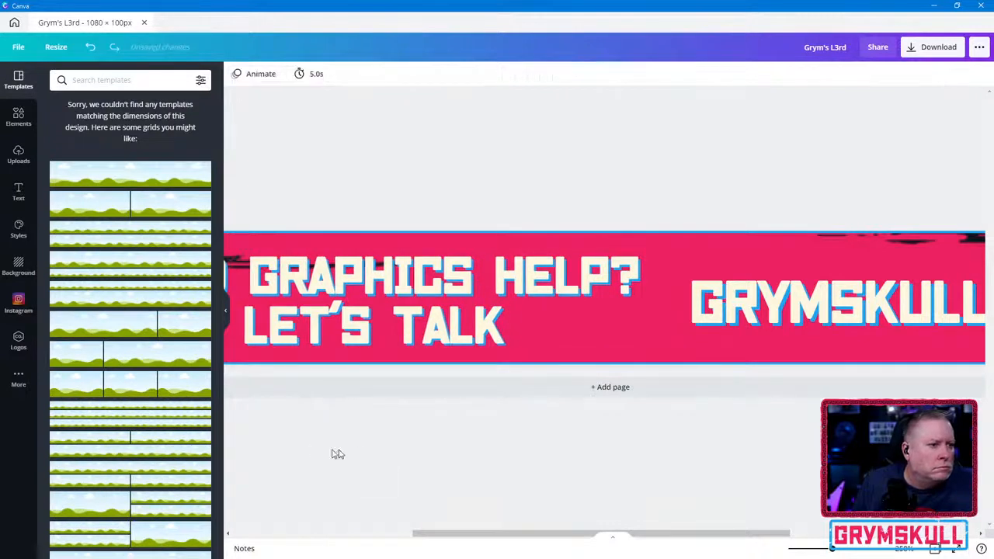
left_click_drag(286, 446, 399, 459)
left_click_drag(370, 206, 395, 210)
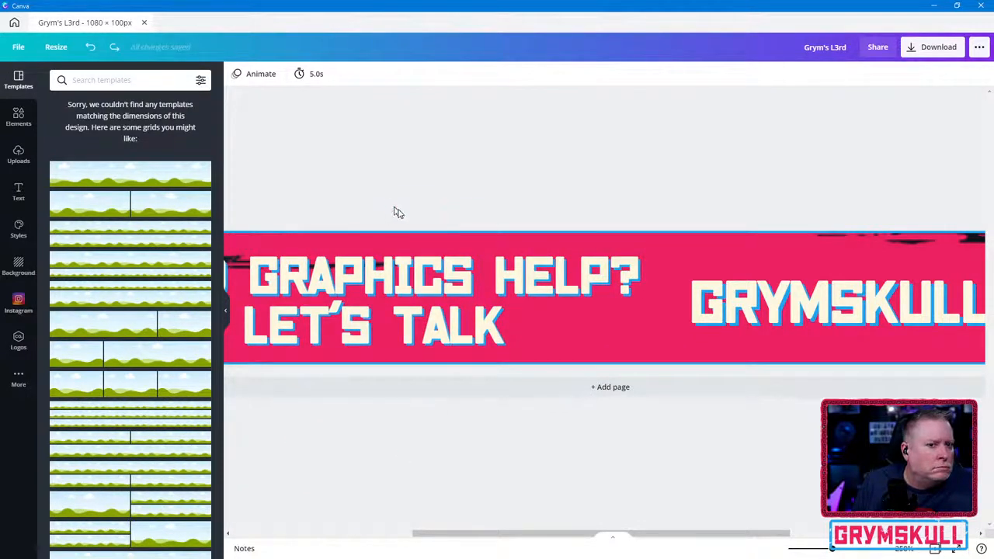
left_click_drag(515, 533, 295, 519)
left_click_drag(429, 270, 422, 269)
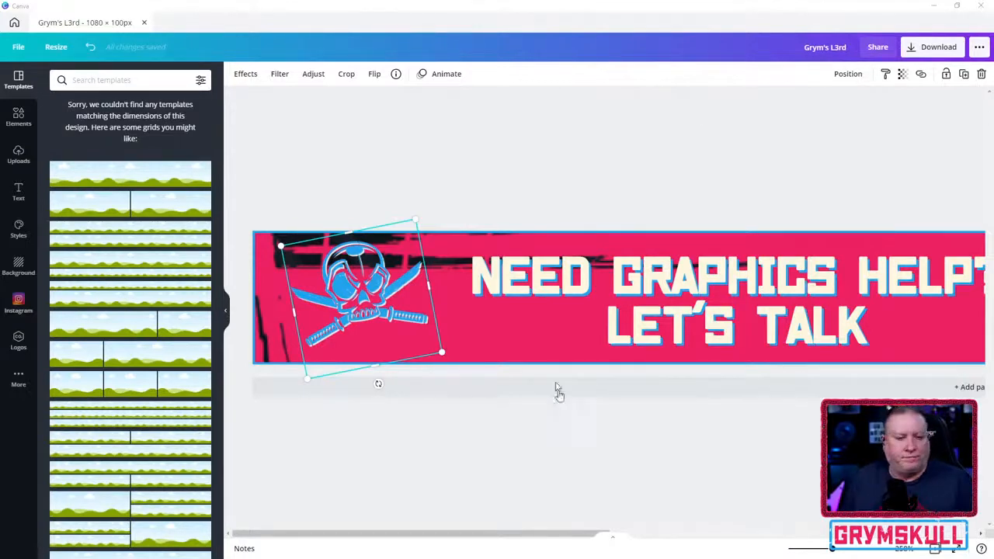
- Deselect the skull logo and download the finished banner as a PNG
left_click_drag(835, 550, 810, 549)
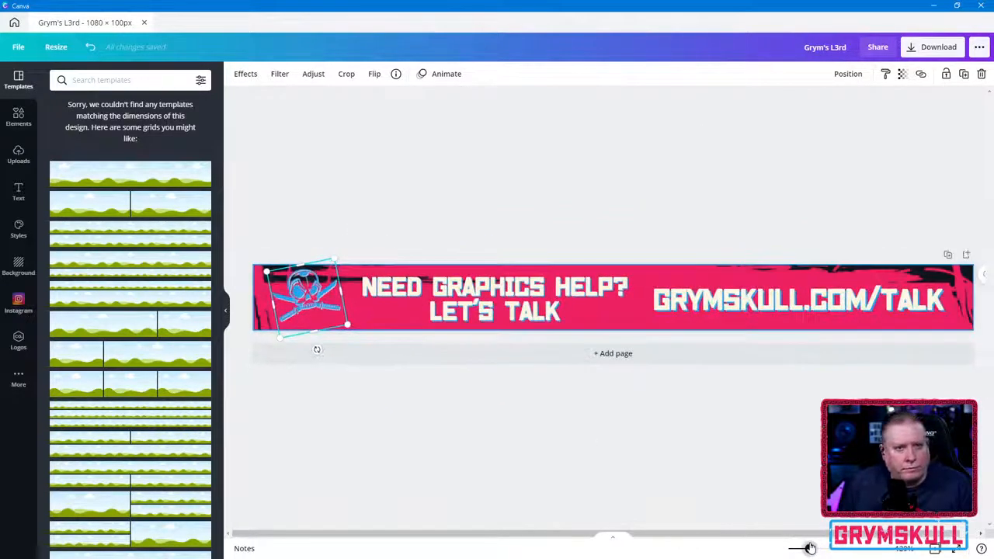
left_click(525, 439)
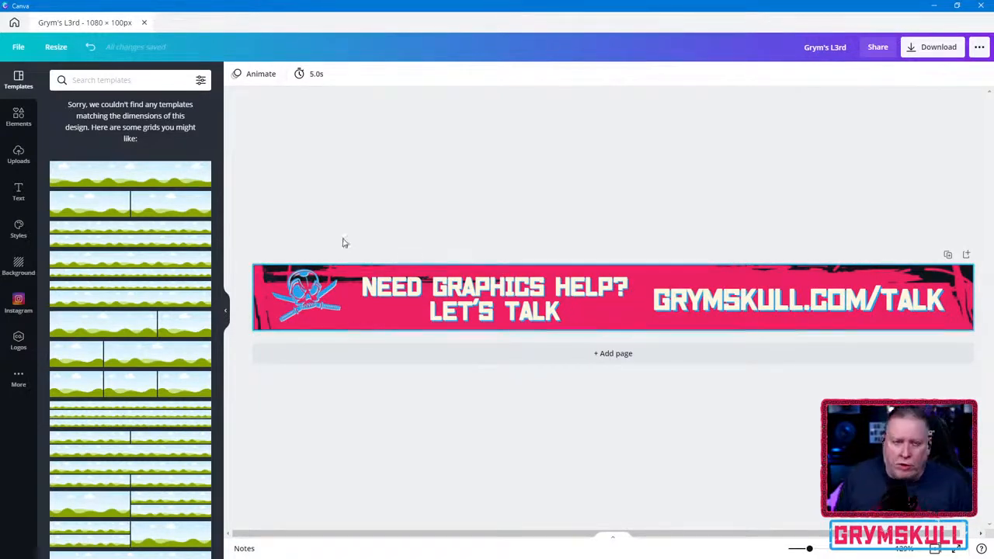
left_click(949, 53)
left_click(886, 248)
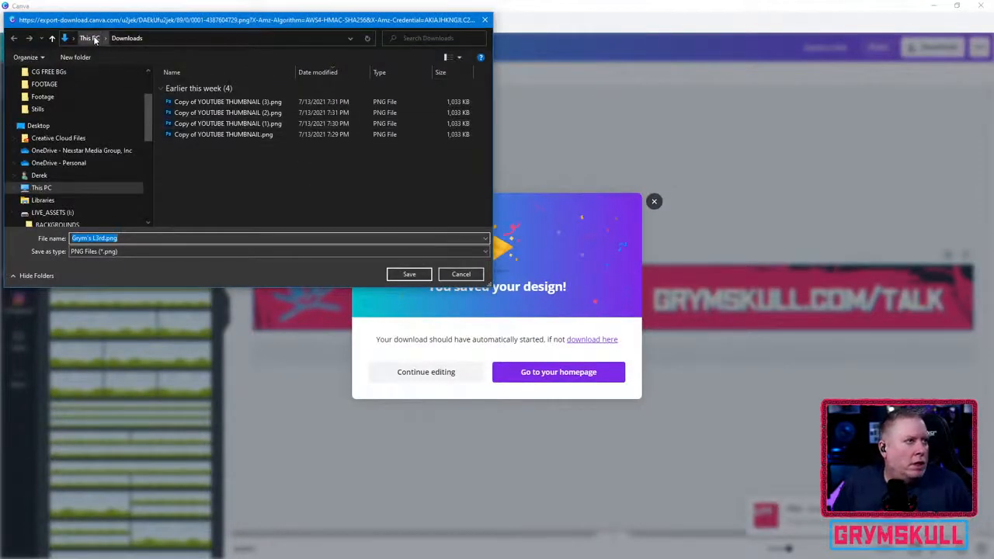
- Create a folder named L3rd inside the YOUTUBE folder on LIVE_ASSETS (I:) and open it as the save location
scroll(145, 132, "down", 8)
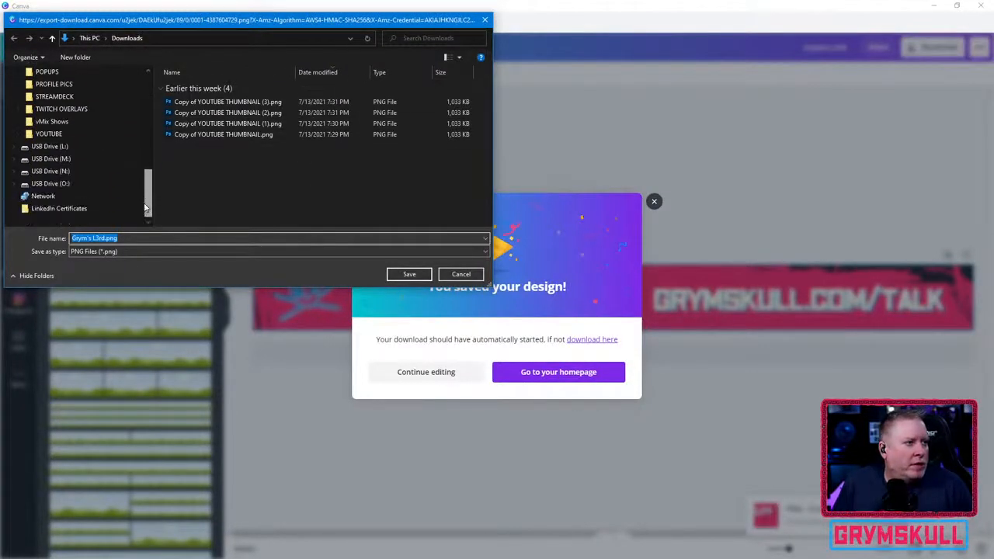
left_click(48, 146)
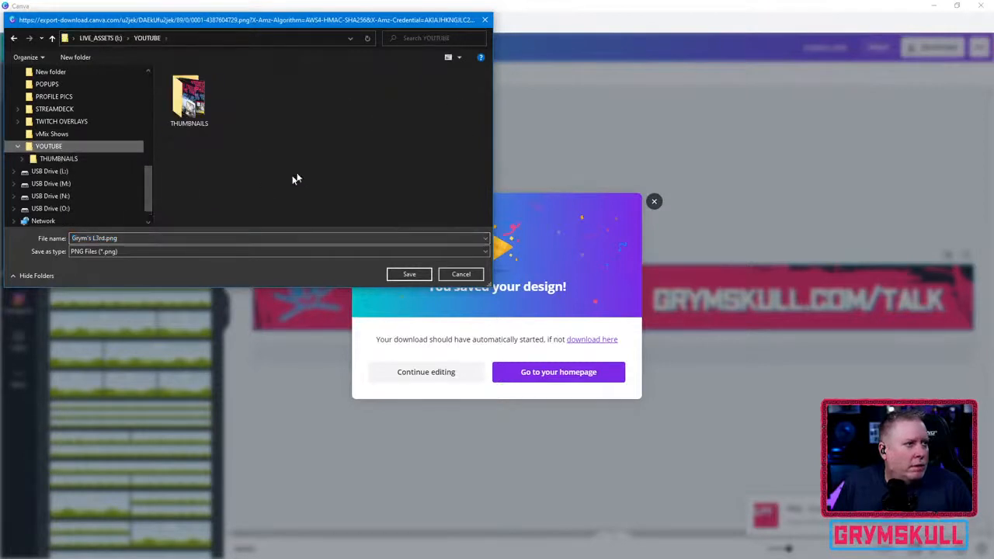
left_click(97, 62)
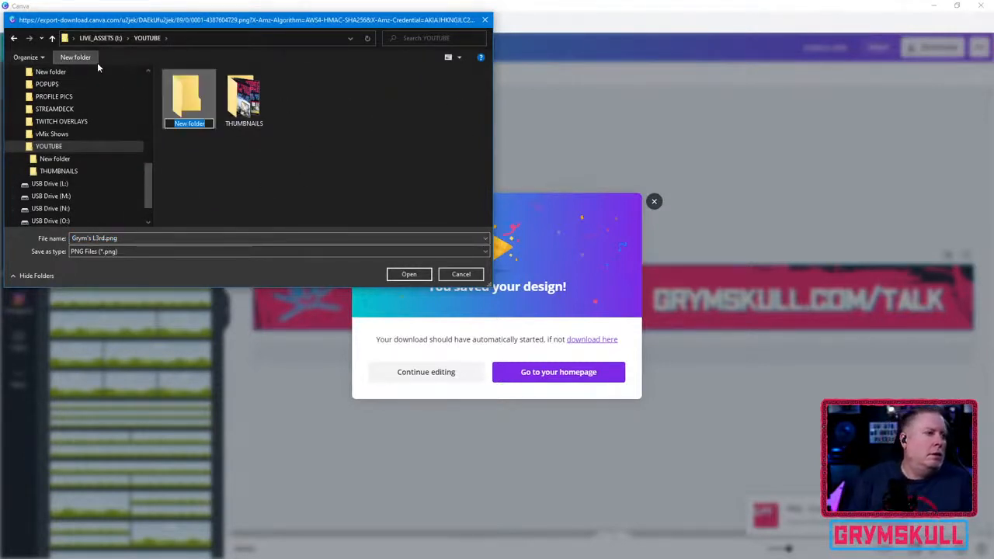
type("L3rds")
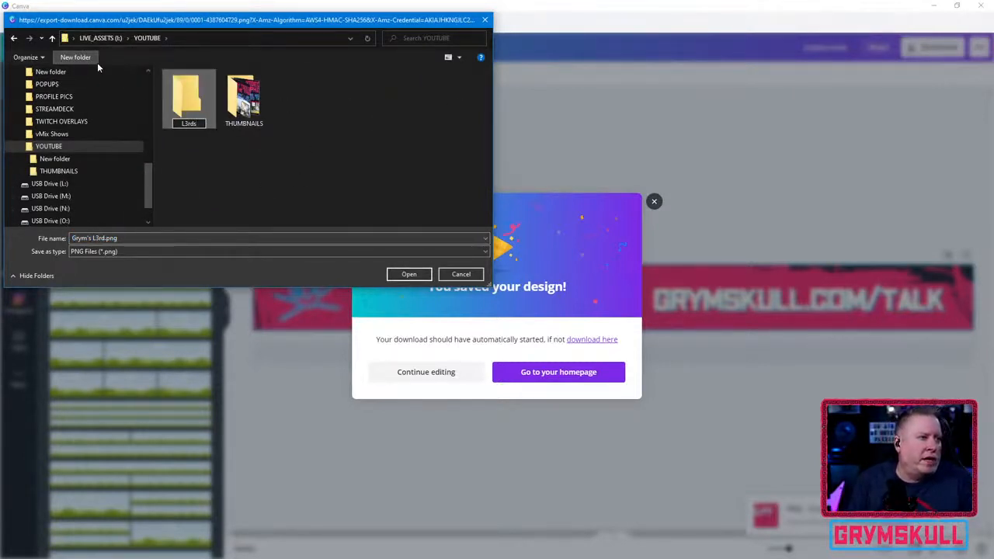
key("BackSpace")
key("Return")
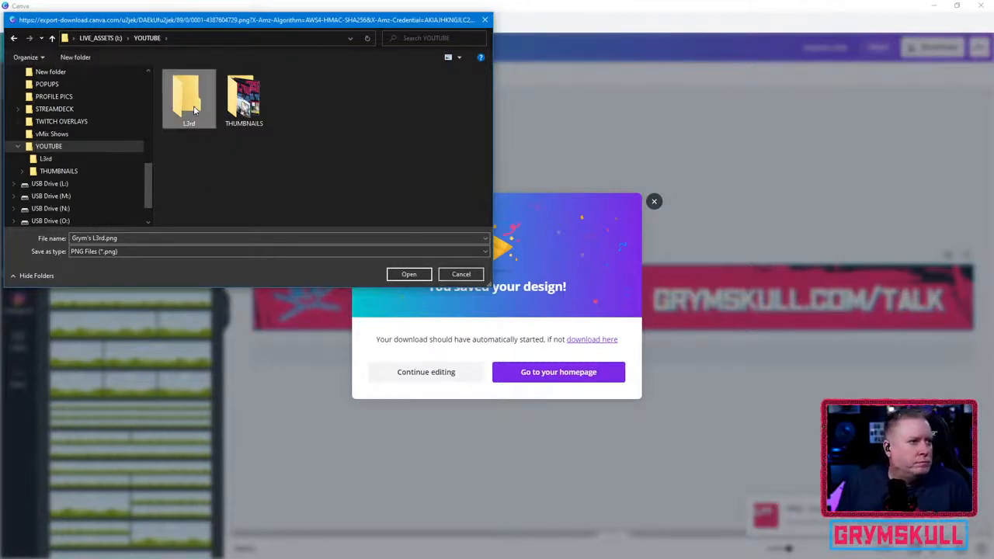
key("Return")
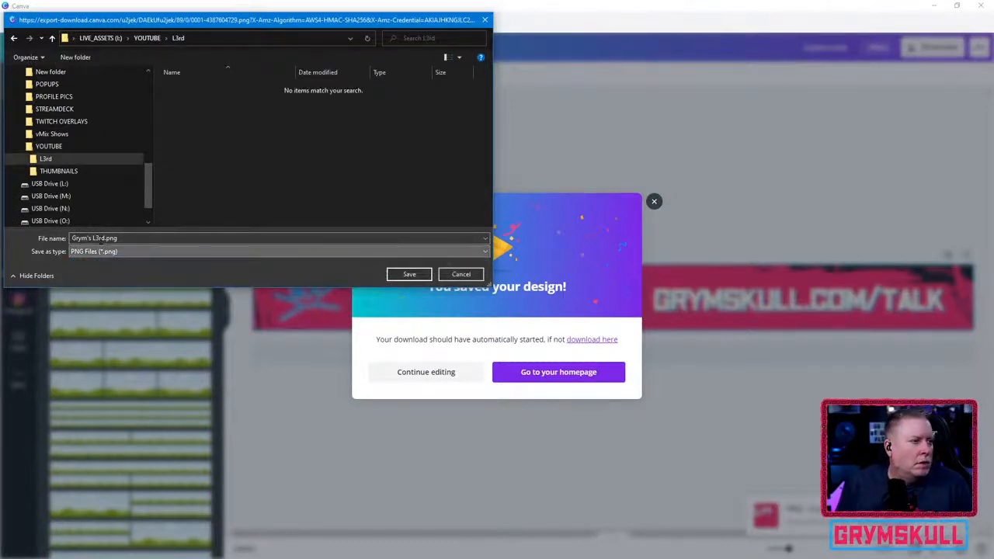
- Save the banner in the L3rd folder under the file name GRYM_TALKpng, then dismiss the download confirmation and minimize the editor window
left_click(103, 239)
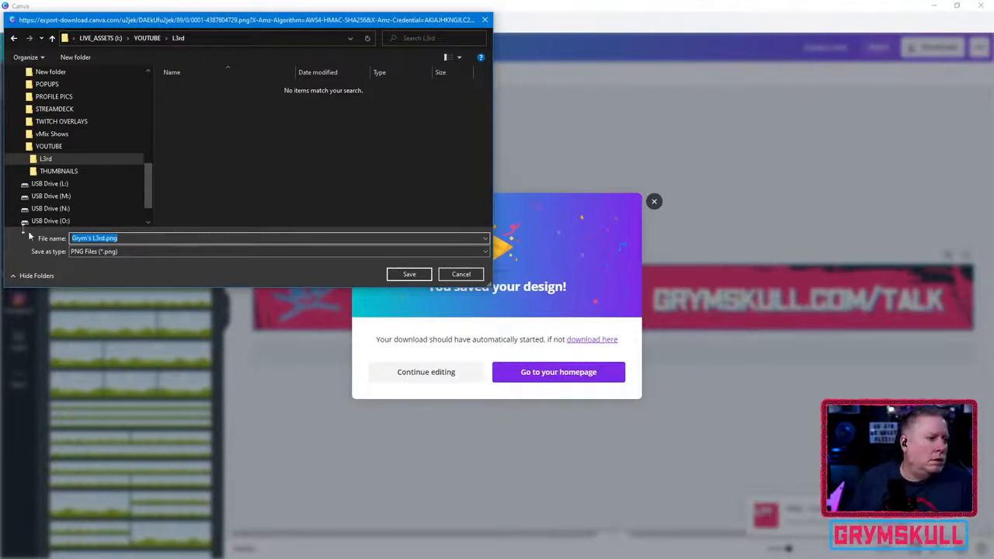
left_click(105, 239)
key("shift+Home")
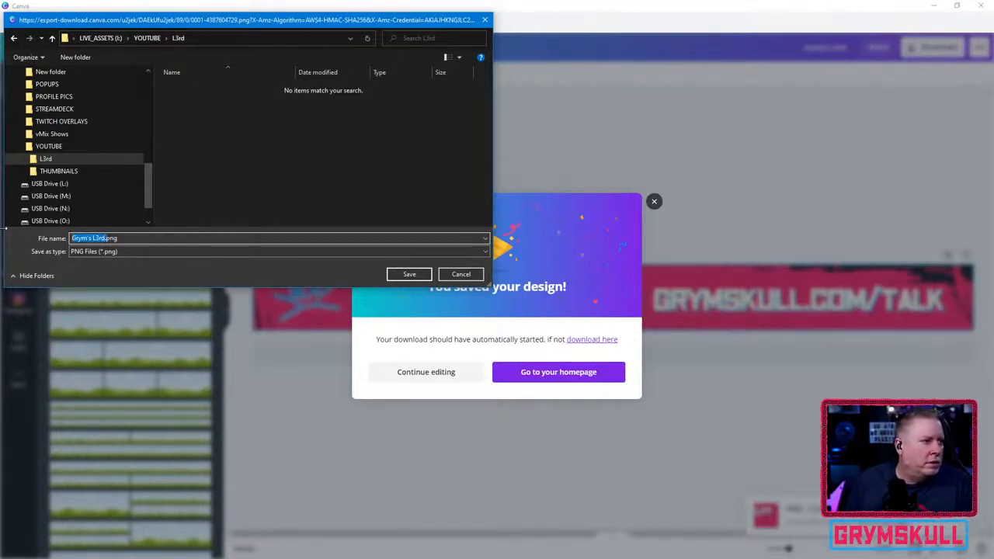
type("GRYM_TAL")
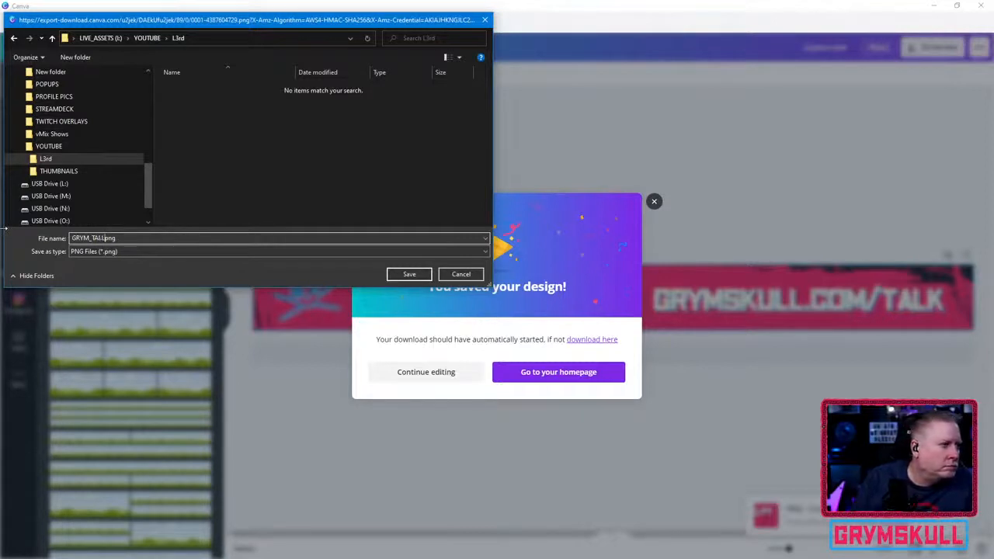
key("BackSpace")
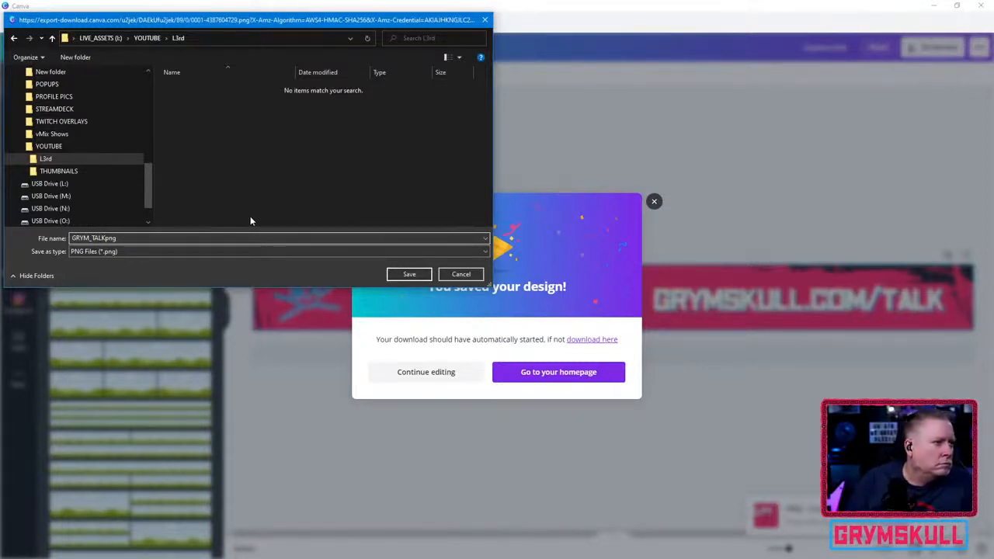
left_click(408, 274)
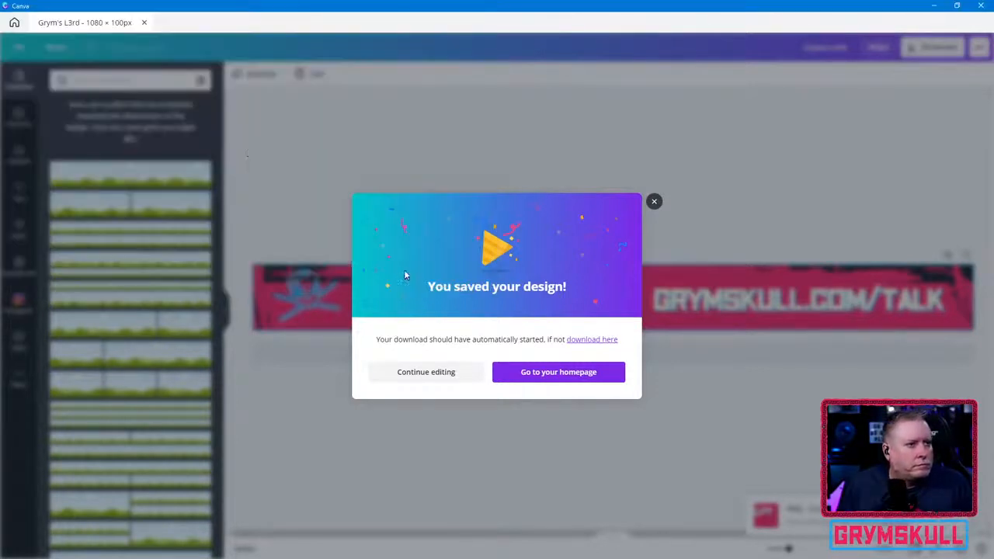
left_click(462, 376)
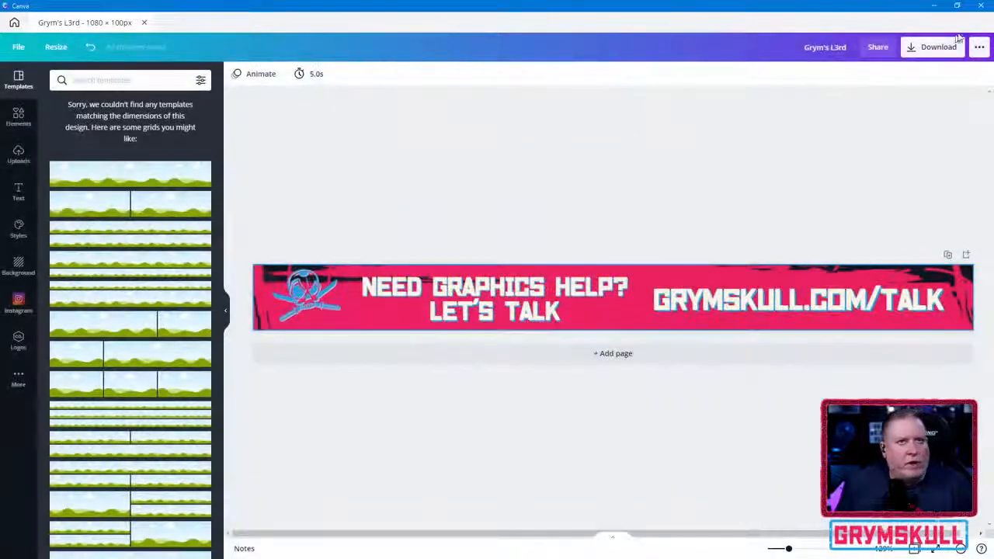
left_click(937, 5)
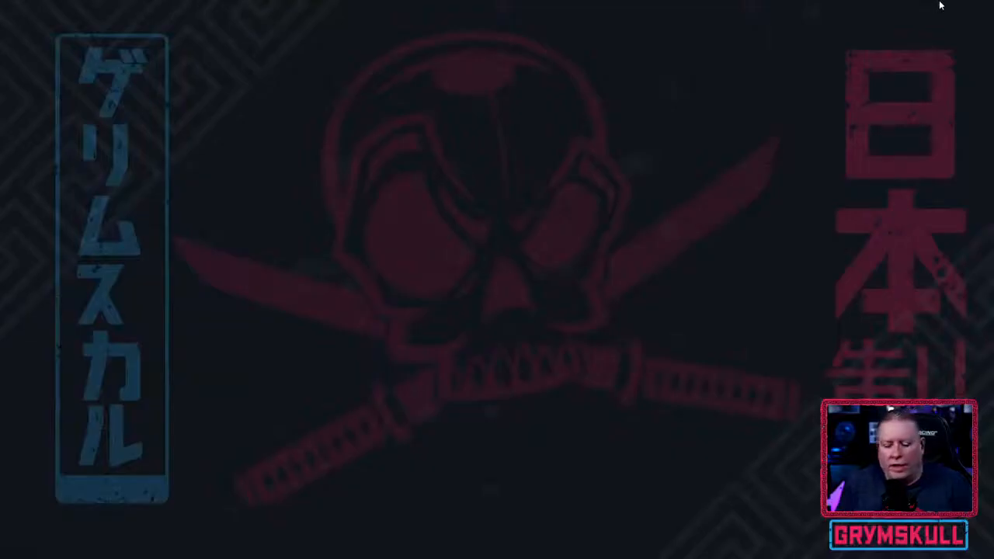
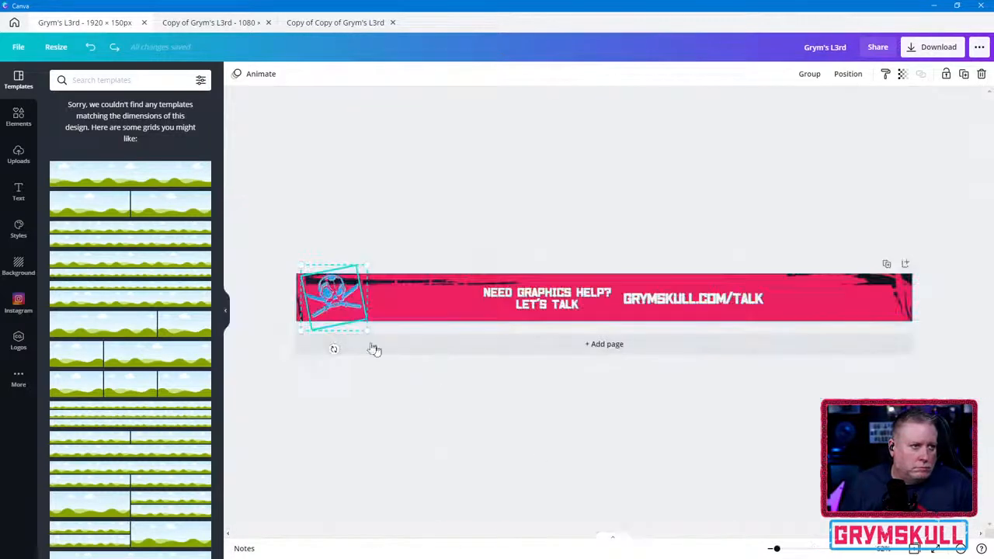
- Move the skull logo to the banner's left edge and slightly lower, so it sits within the banner's height
scroll(316, 298, "up", 5)
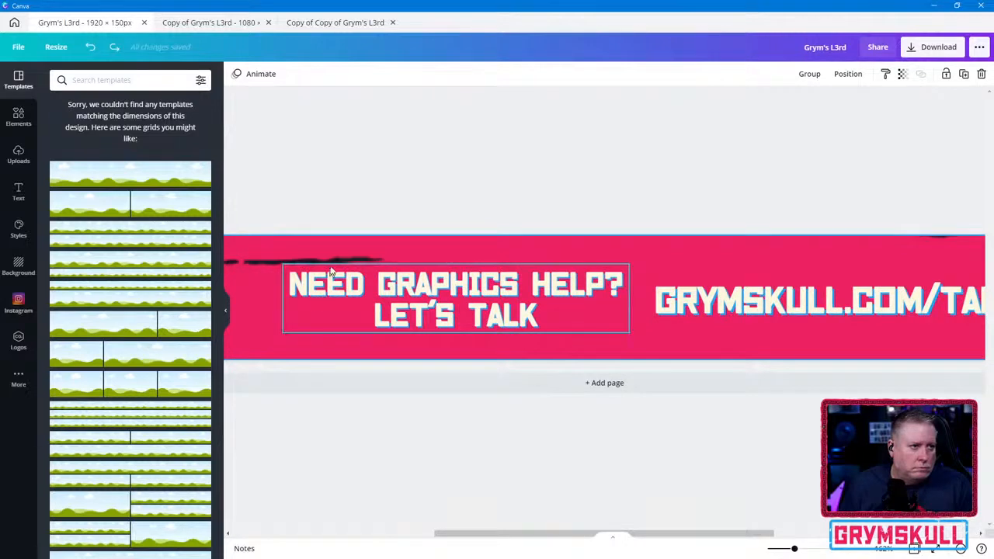
left_click(331, 202)
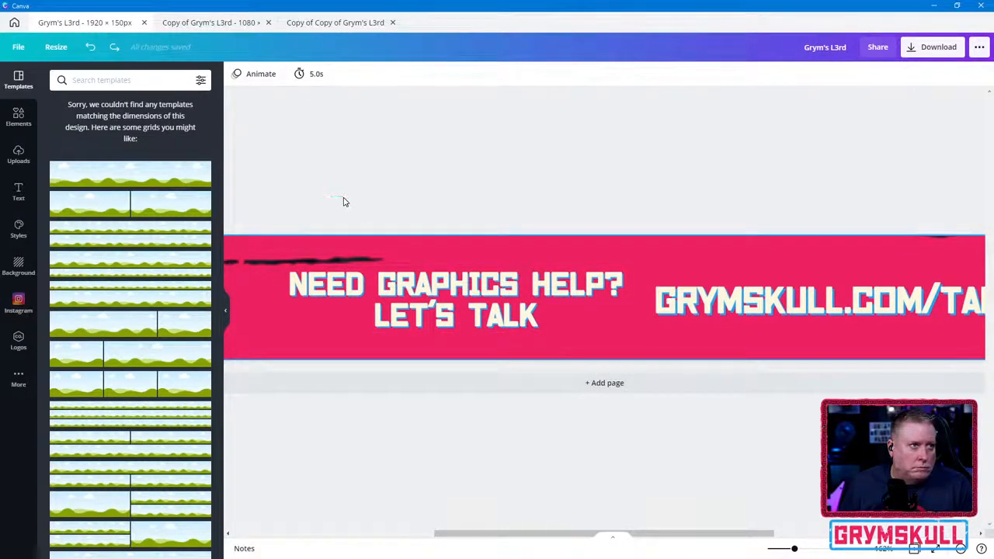
left_click_drag(748, 535, 511, 519)
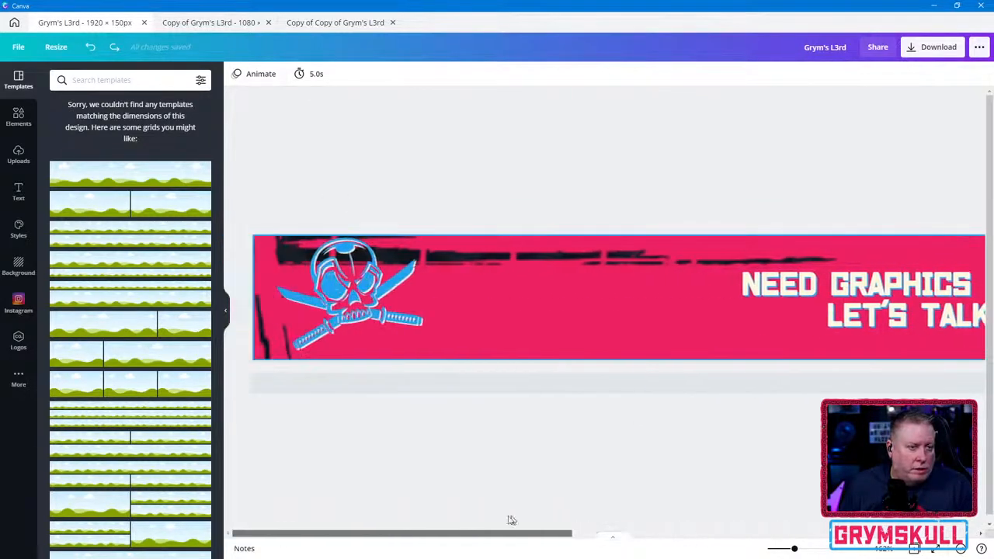
left_click(362, 282)
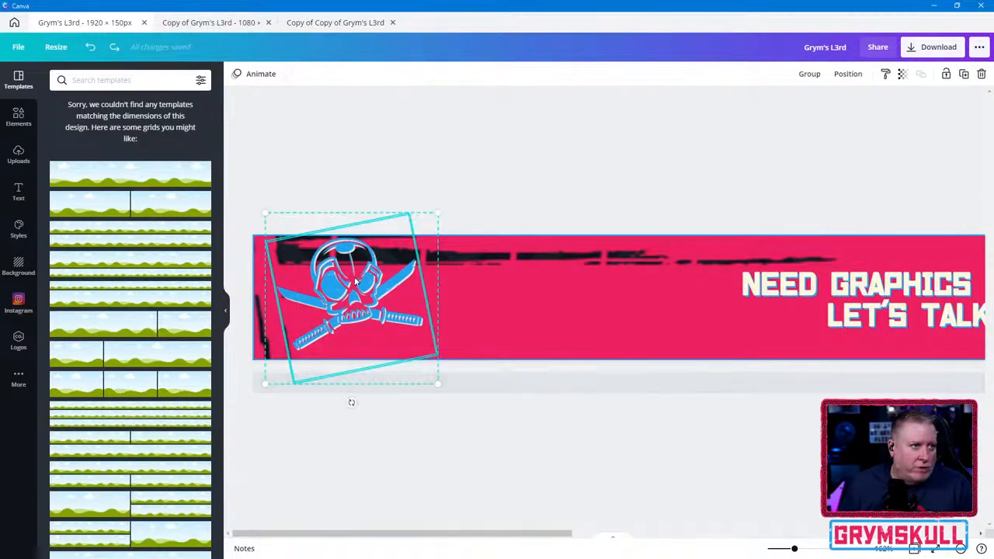
left_click_drag(362, 283, 354, 290)
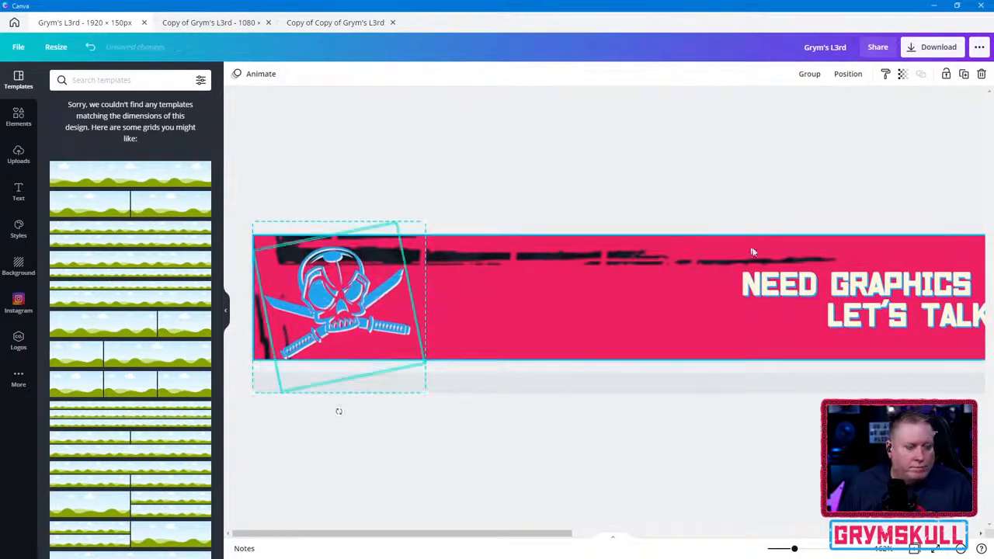
- Enlarge the heading "NEED GRAPHICS HELP? LET'S TALK" to font size 48.2 and place it beside the skull logo
scroll(648, 443, "down", 1)
scroll(628, 419, "up", 1)
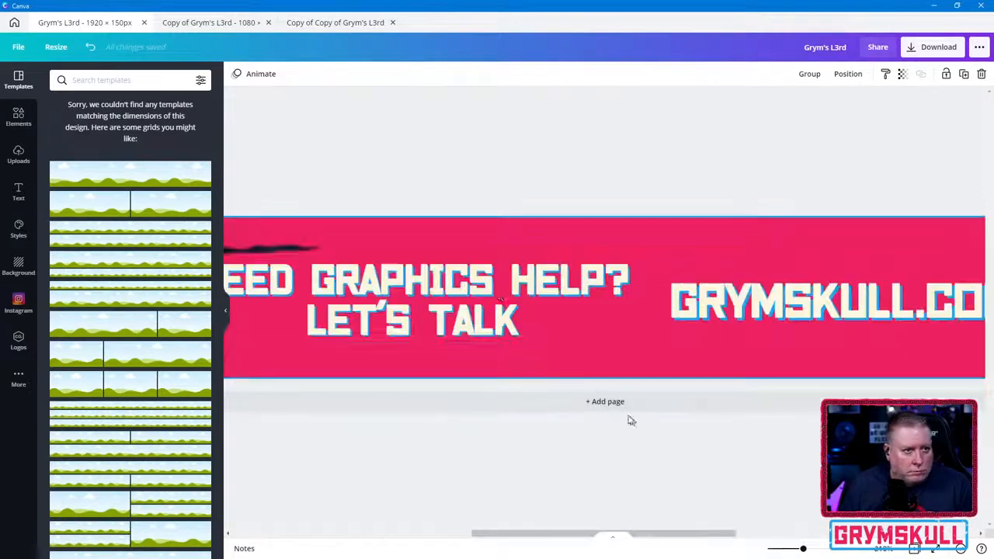
scroll(420, 303, "down", 1)
left_click(424, 305)
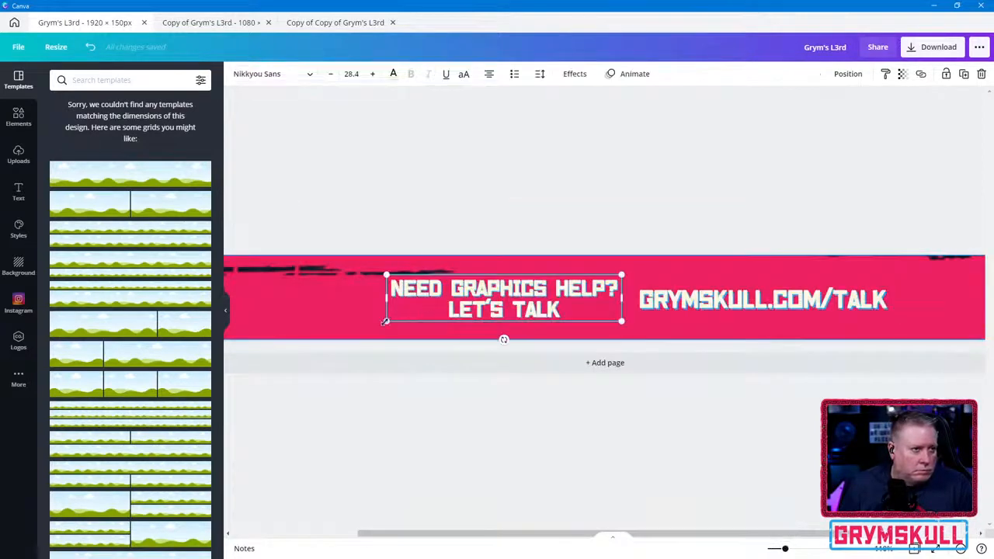
left_click_drag(386, 320, 286, 342)
left_click_drag(284, 273, 226, 262)
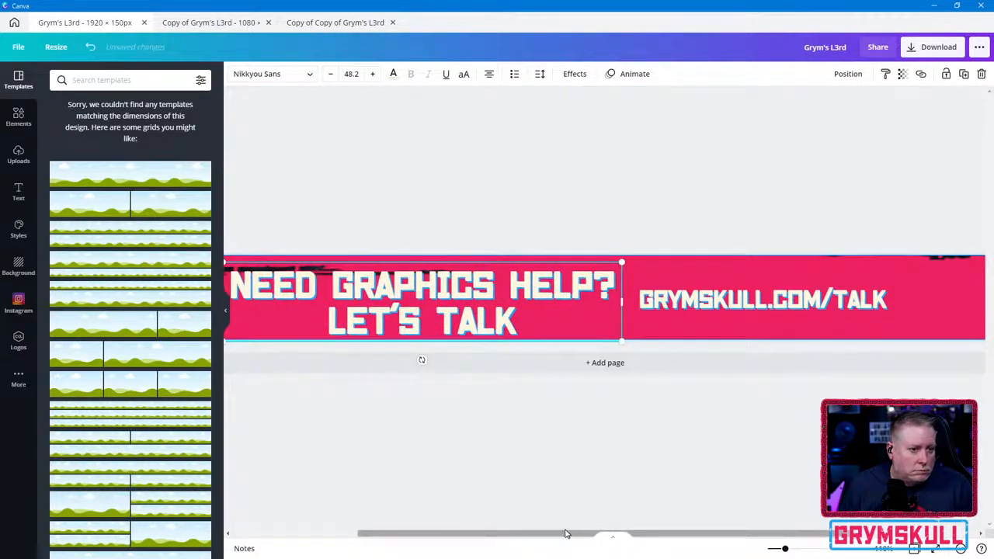
left_click_drag(566, 533, 466, 535)
left_click(487, 388)
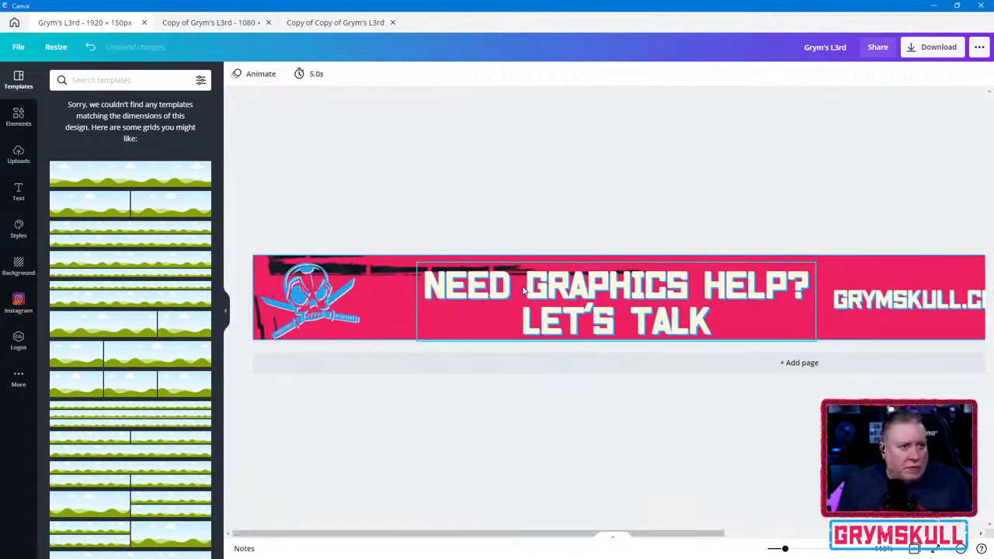
left_click_drag(522, 289, 479, 284)
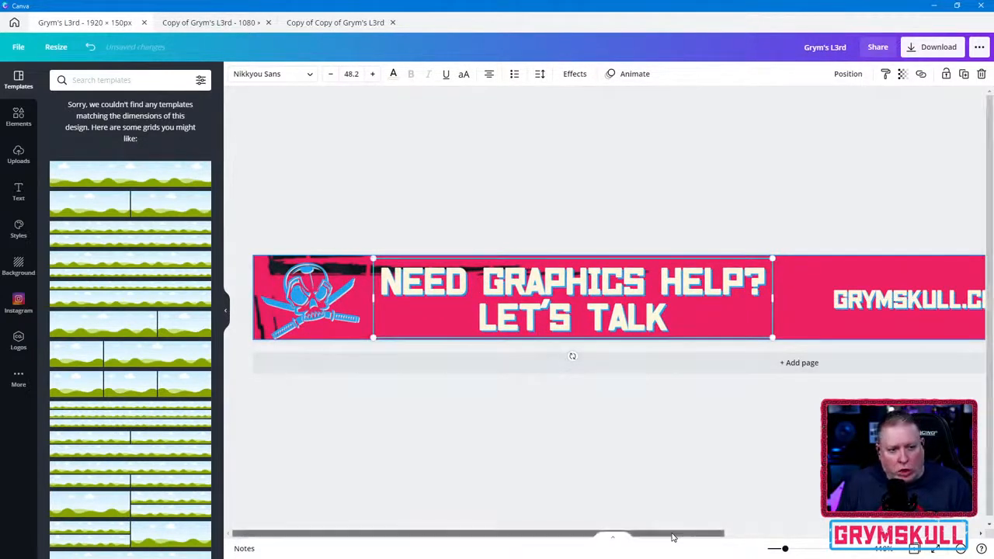
- Enlarge the GRYMSKULL.COM/TALK web address to font size 57.2 and center it vertically between the heading and the banner's right end
left_click_drag(673, 536, 855, 536)
left_click(800, 299)
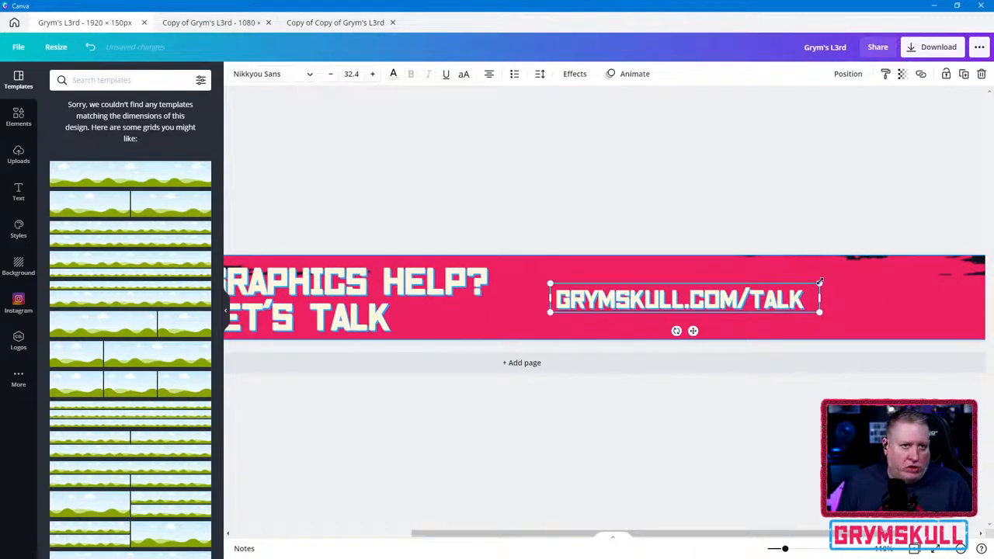
left_click_drag(820, 281, 967, 226)
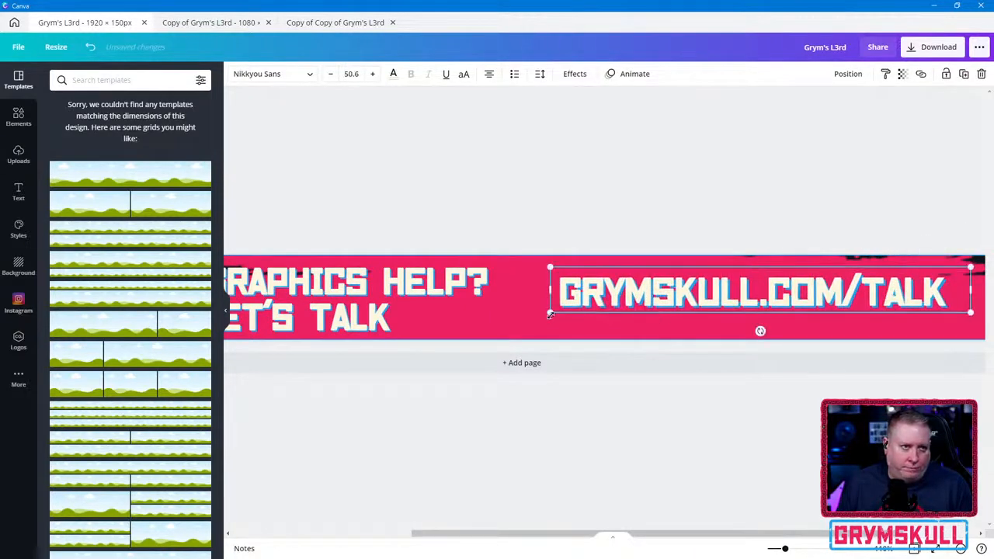
left_click_drag(551, 311, 502, 334)
left_click_drag(567, 304, 585, 308)
scroll(415, 455, "down", 5)
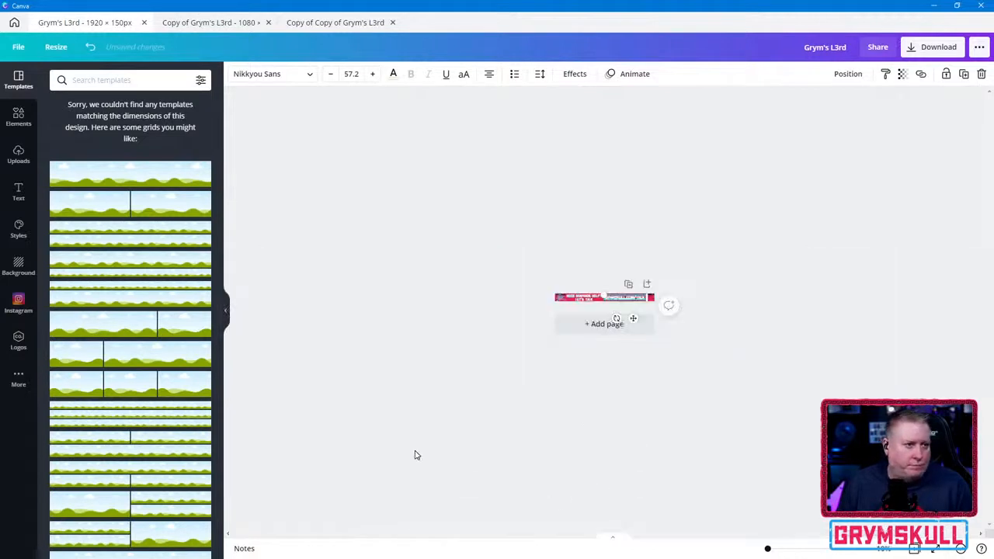
scroll(585, 313, "up", 1)
scroll(613, 307, "down", 1)
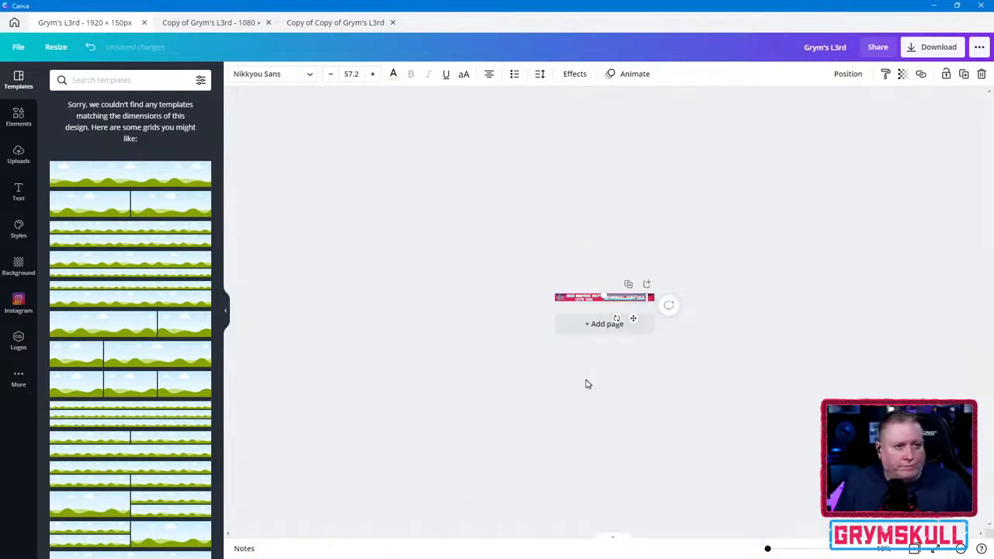
scroll(648, 261, "up", 1)
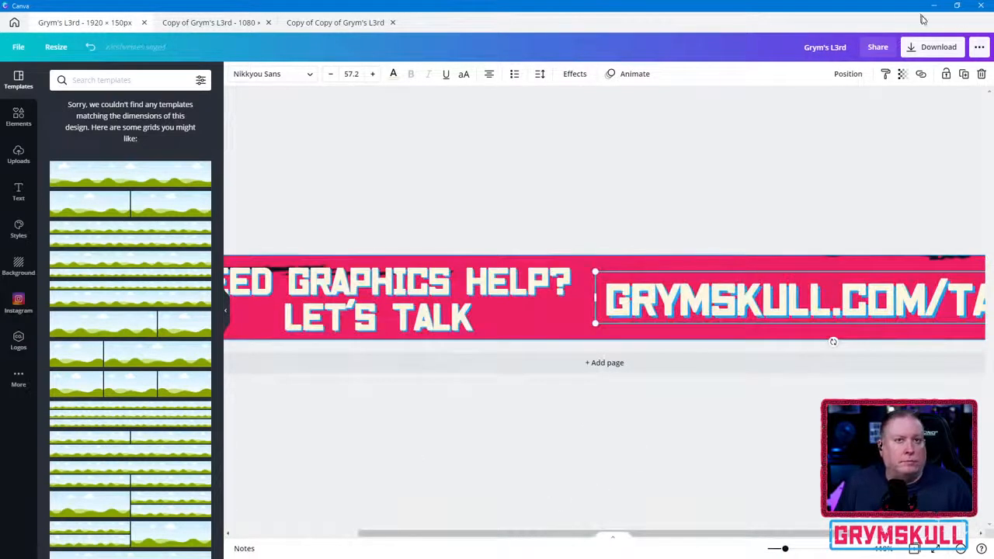
- Publish the banner as a template in the LOWER 3RDS folder and open that folder to view it
left_click(981, 47)
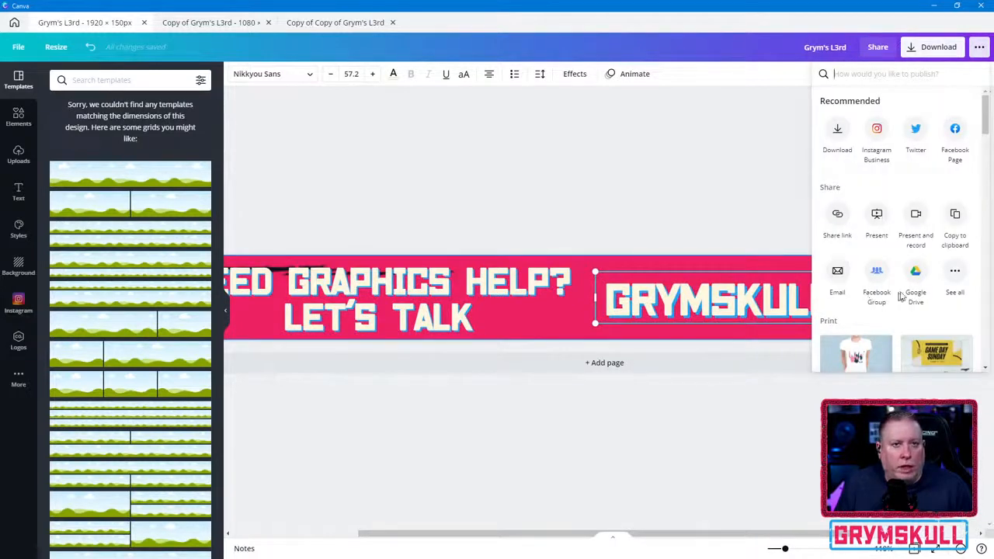
mouse_move(987, 116)
left_mouse_down()
mouse_move(989, 140)
mouse_move(989, 120)
left_mouse_up()
left_click(956, 243)
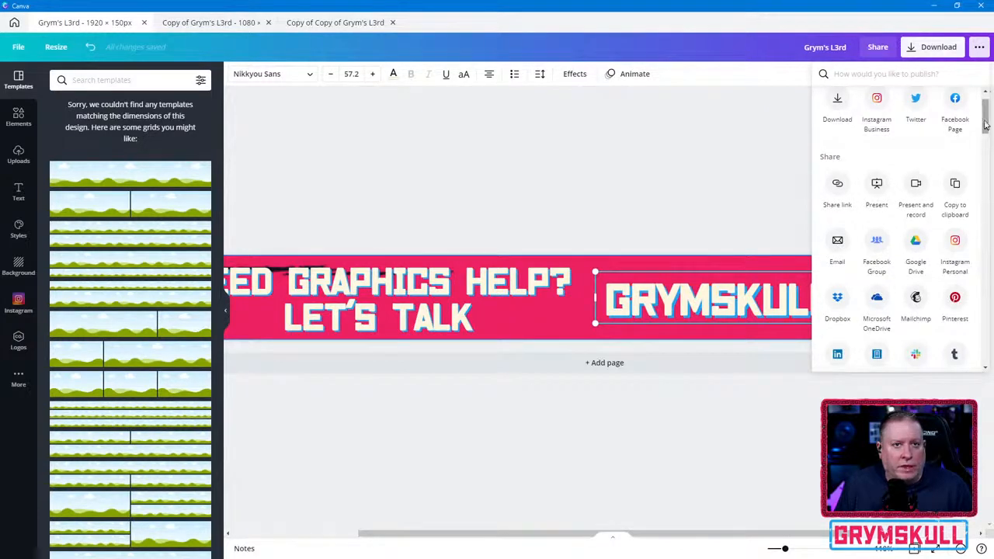
left_click_drag(988, 118, 988, 162)
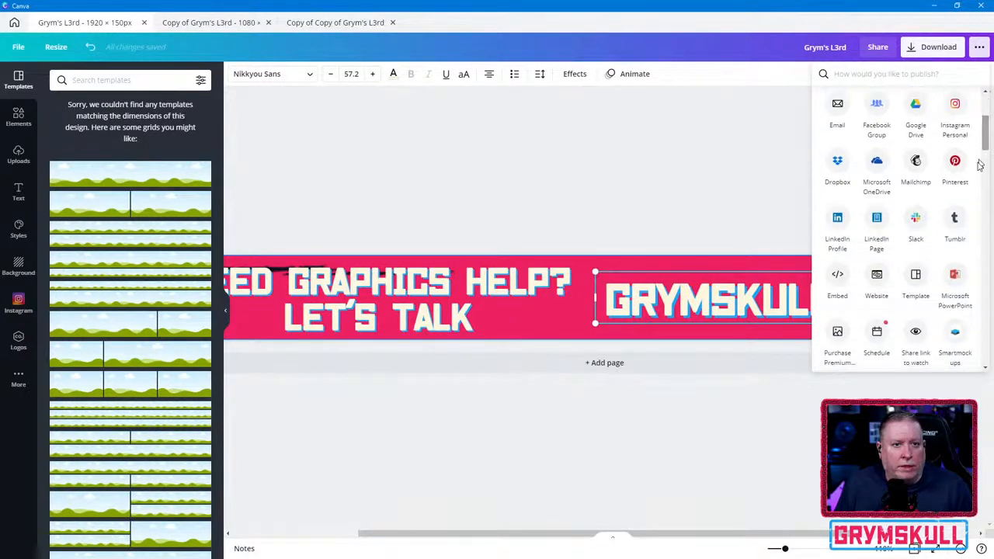
left_click(916, 273)
left_click(891, 153)
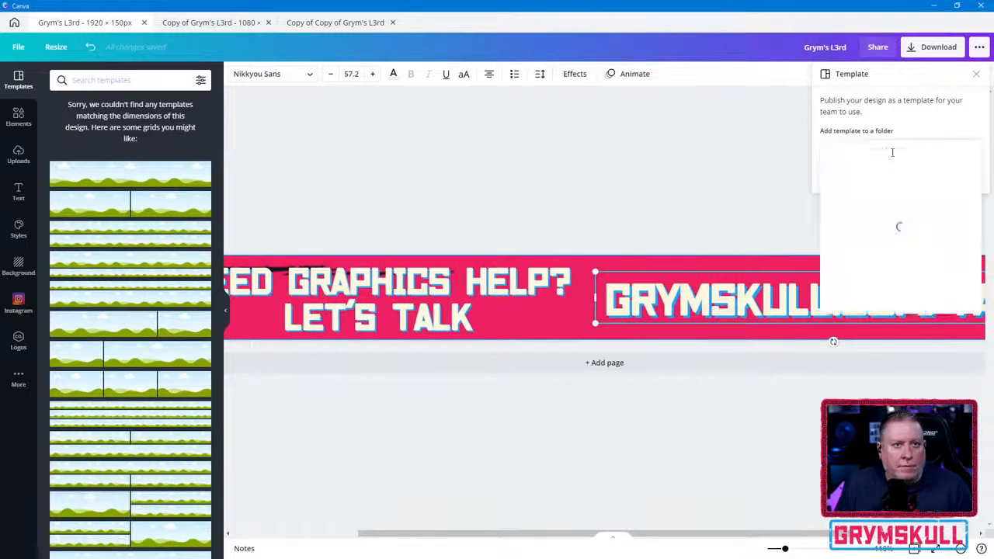
left_click(891, 237)
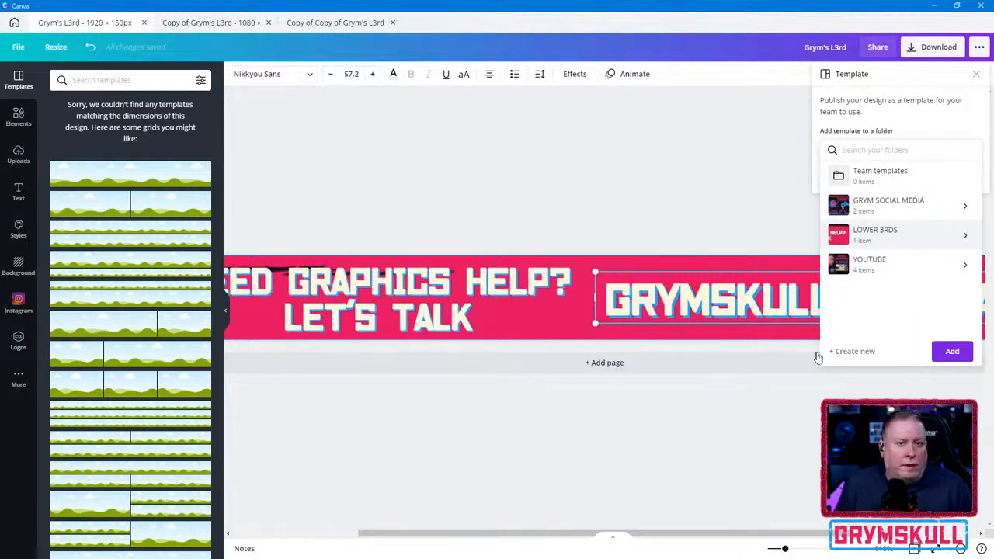
left_click(949, 353)
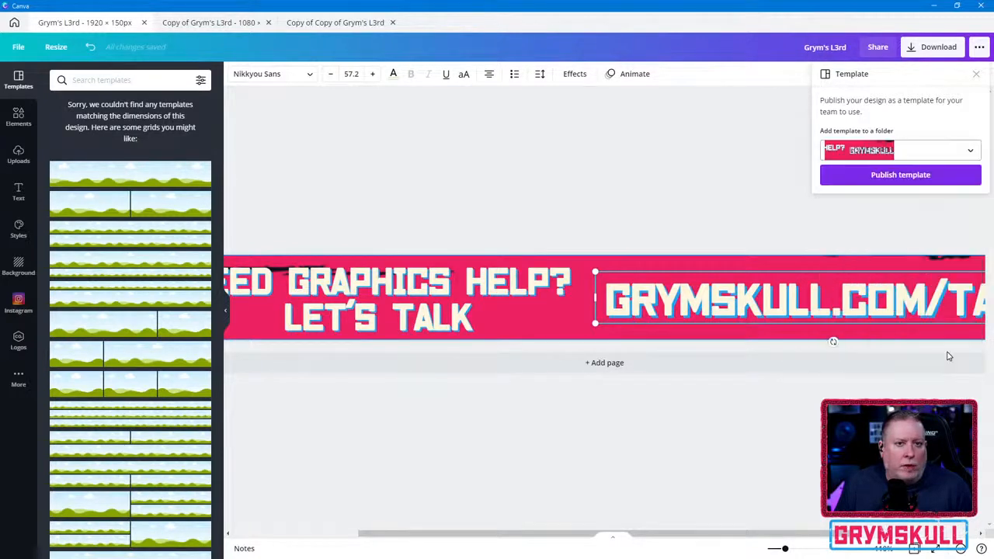
left_click(907, 174)
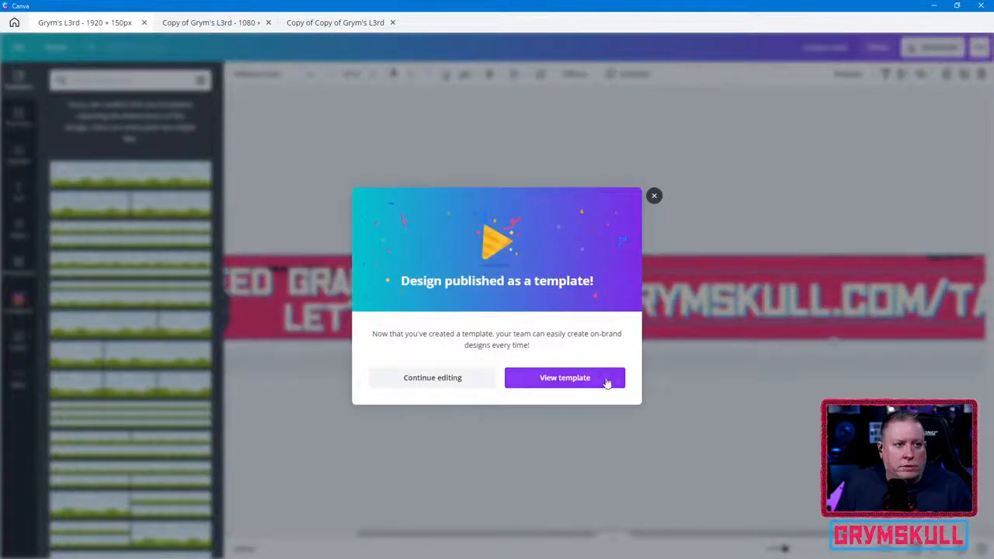
left_click(536, 379)
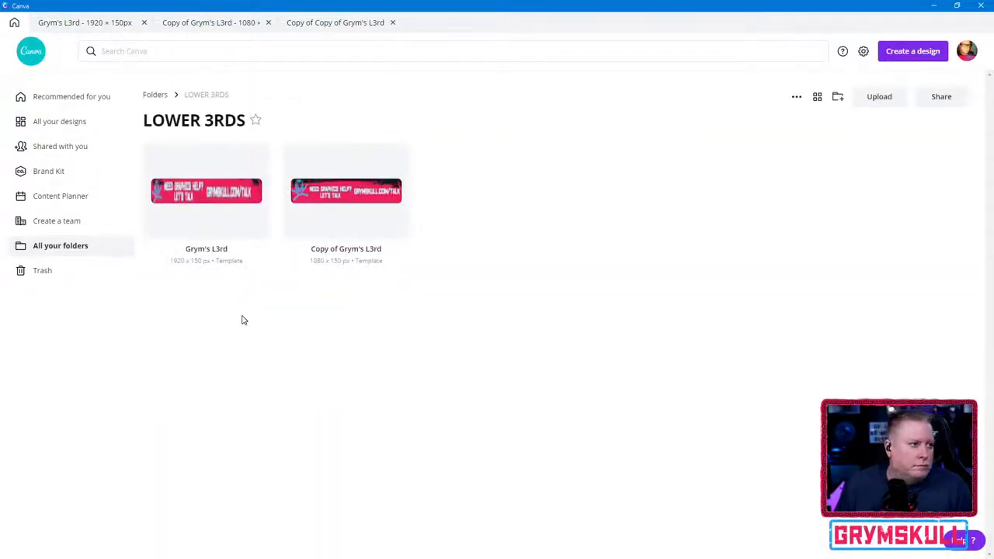
- Preview the Copy of Grym's L3rd template, close the preview and check the template's available options
left_click(389, 202)
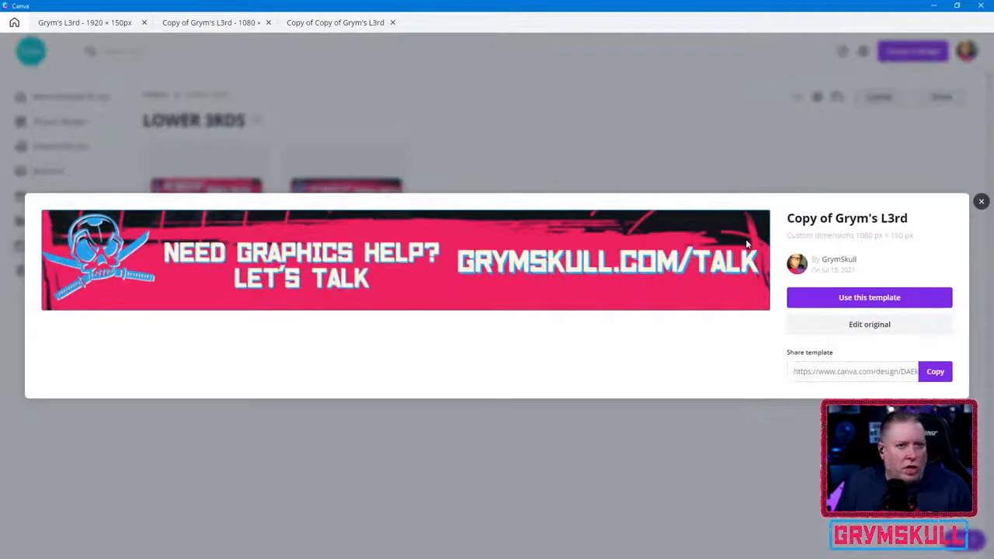
left_click(981, 201)
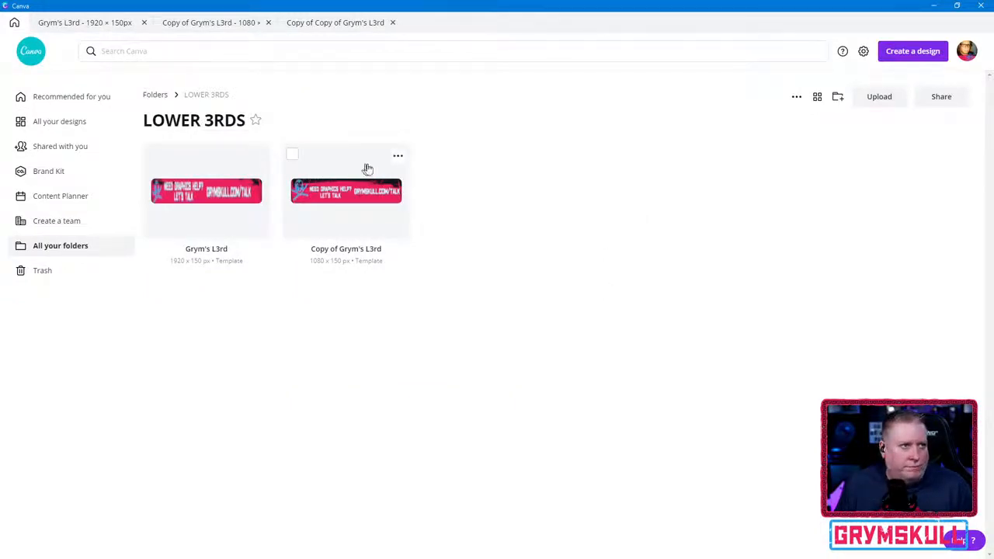
left_click(397, 156)
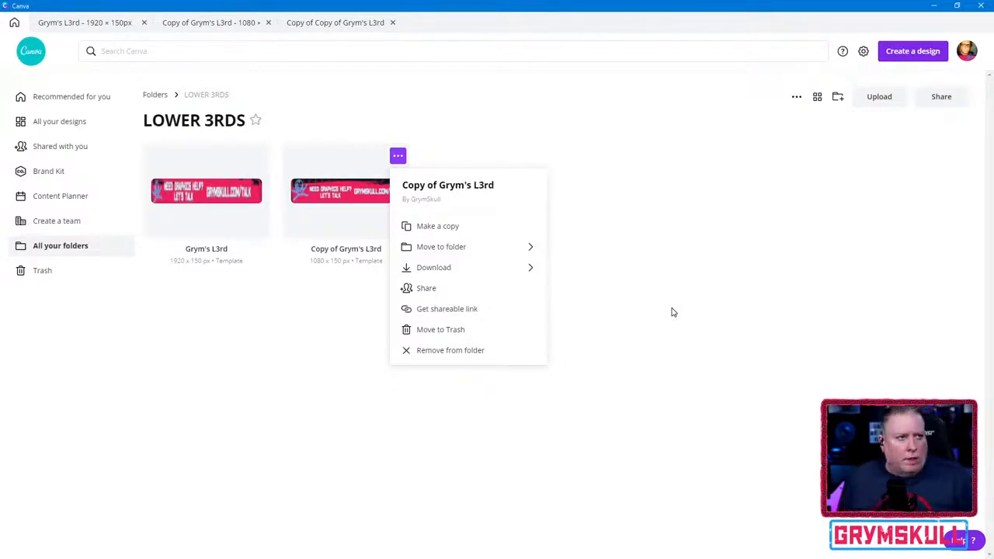
left_click(711, 360)
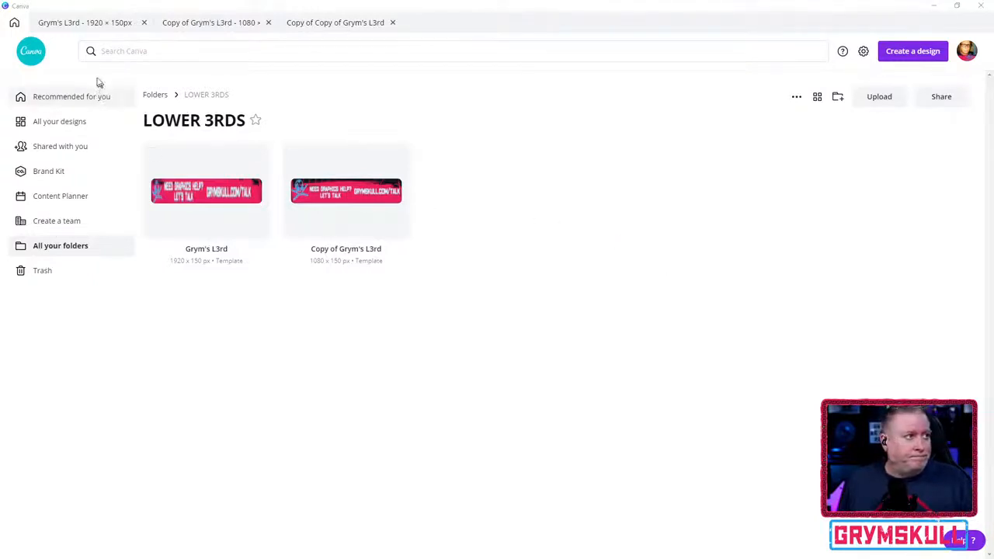
- Minimize Photoshop to return to Canva, then preview the 1920 x 150 px Grym's L3rd template and close the preview
left_click(16, 25)
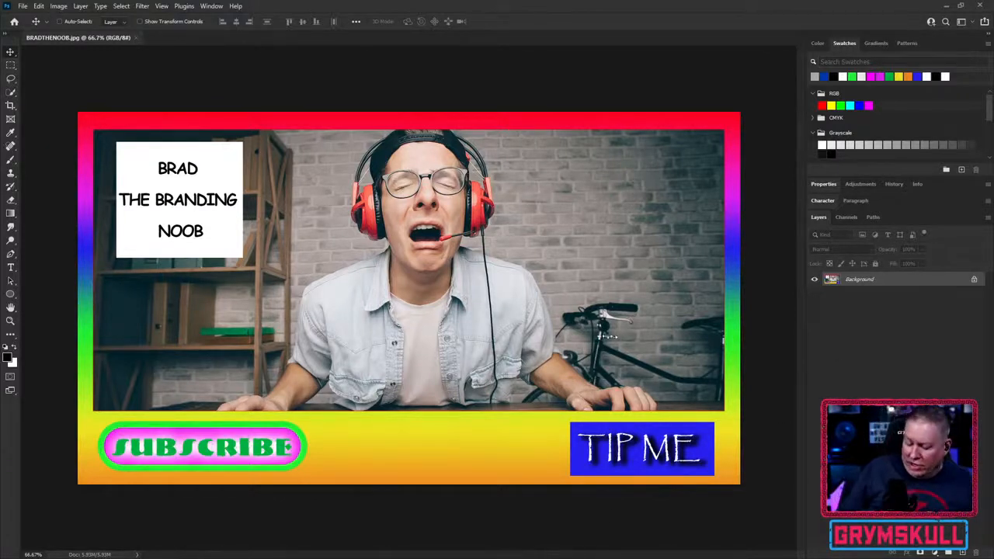
left_click(947, 6)
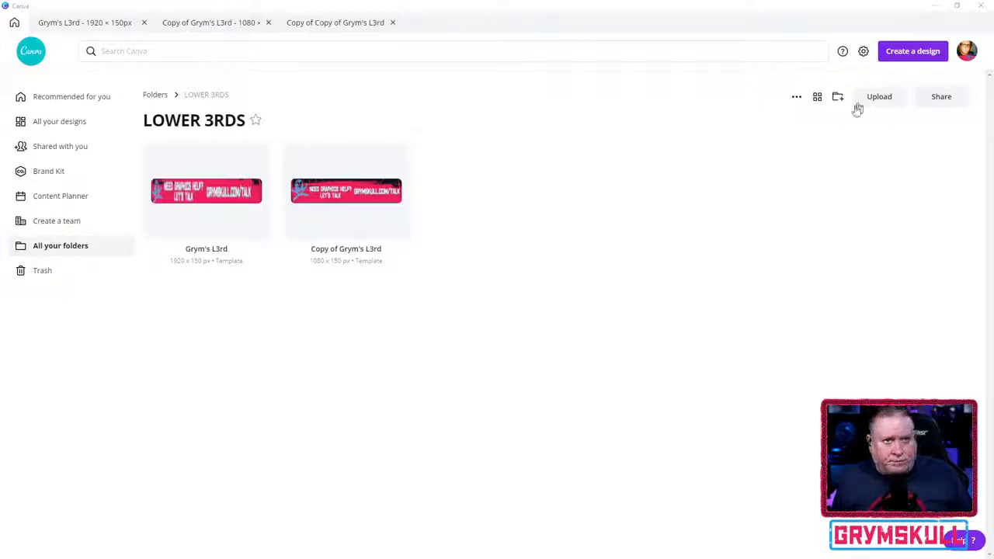
left_click(187, 198)
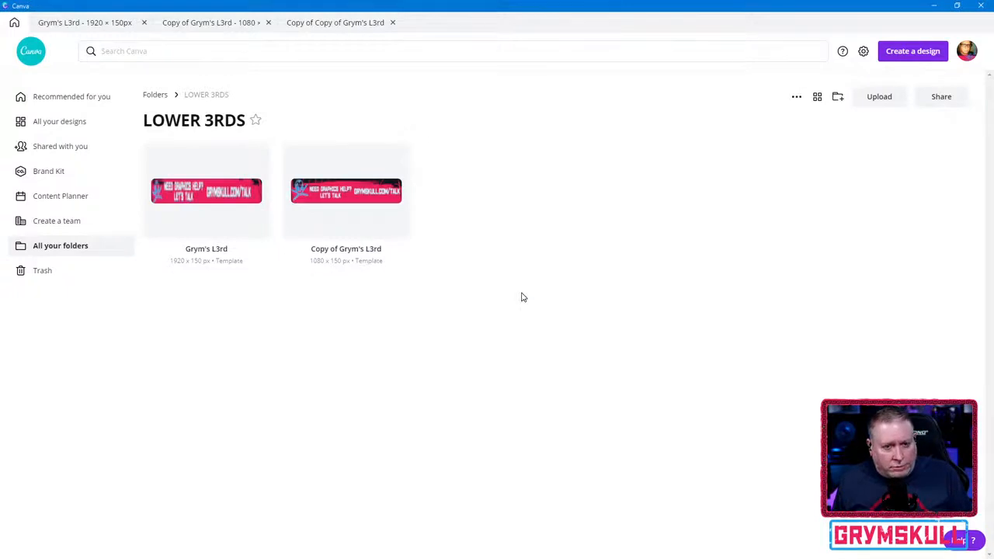
double_click(190, 195)
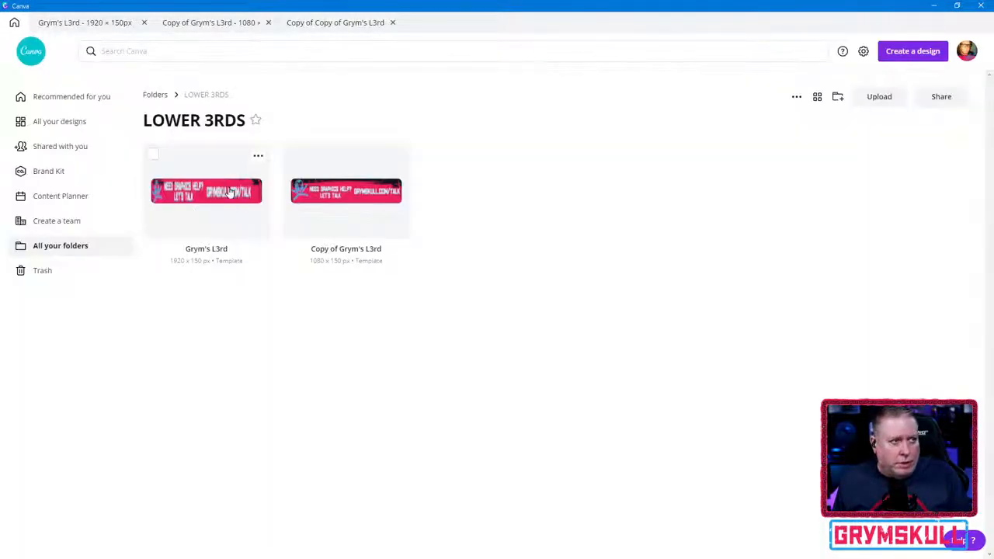
left_click(230, 191)
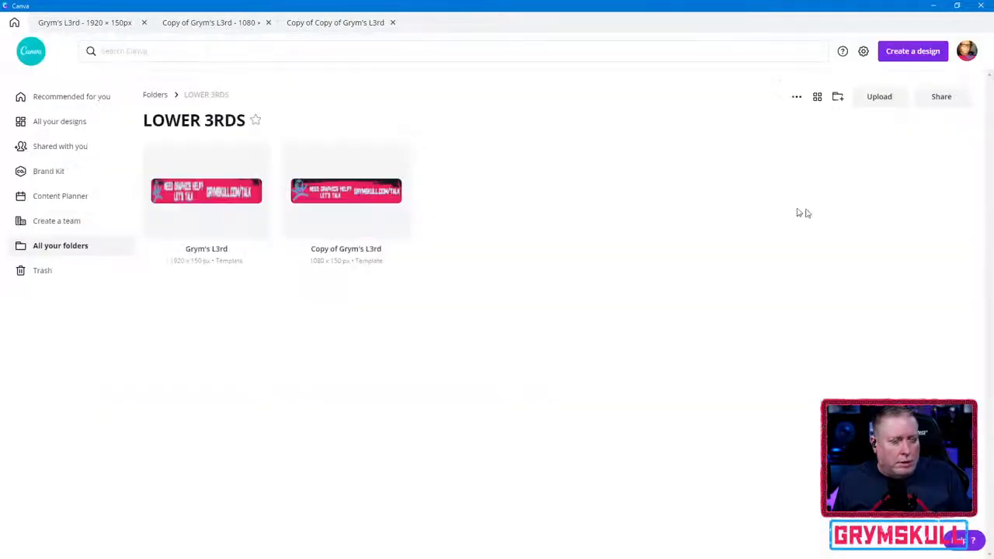
left_click(982, 201)
- Return to the Grym's L3rd design, continue editing and fit the whole banner in view
left_click(99, 24)
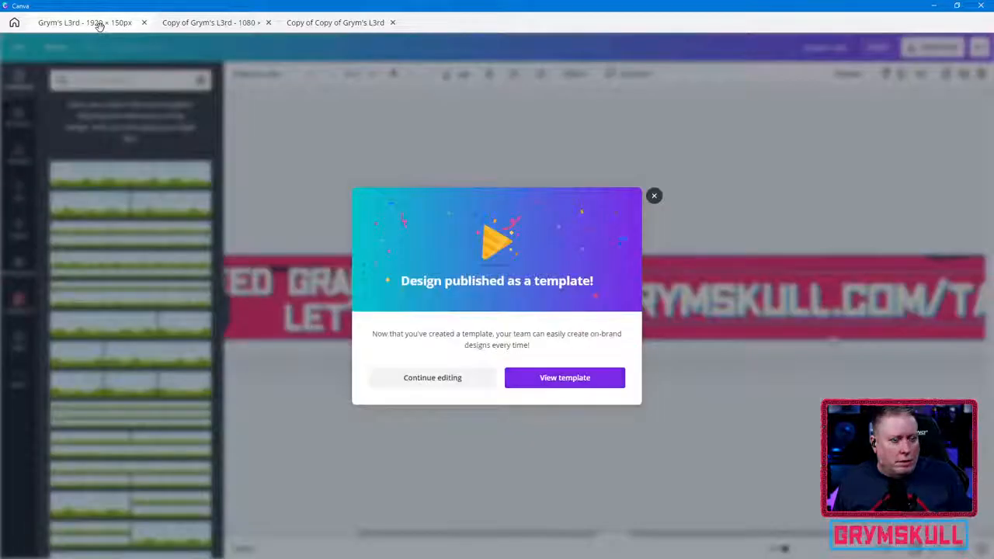
left_click(443, 380)
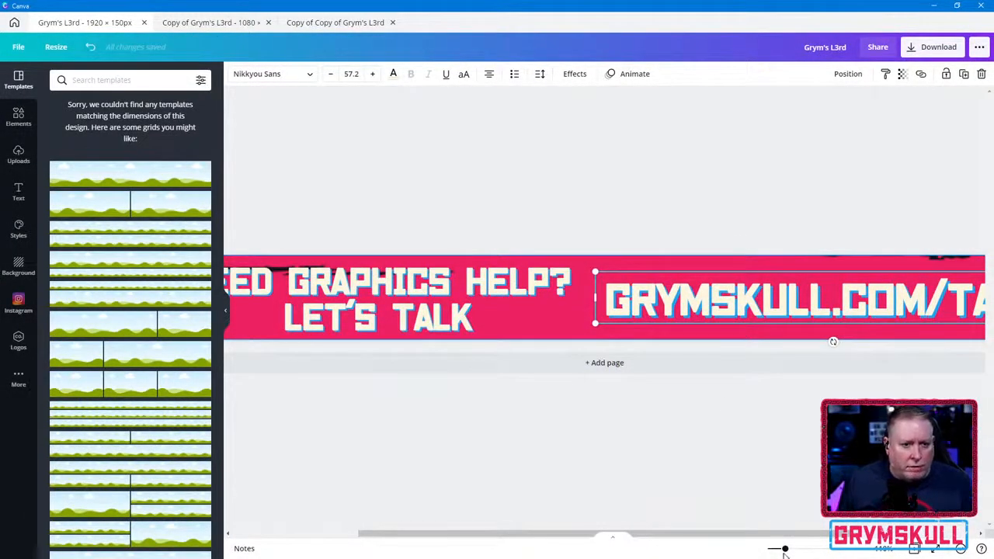
left_click_drag(785, 548, 778, 550)
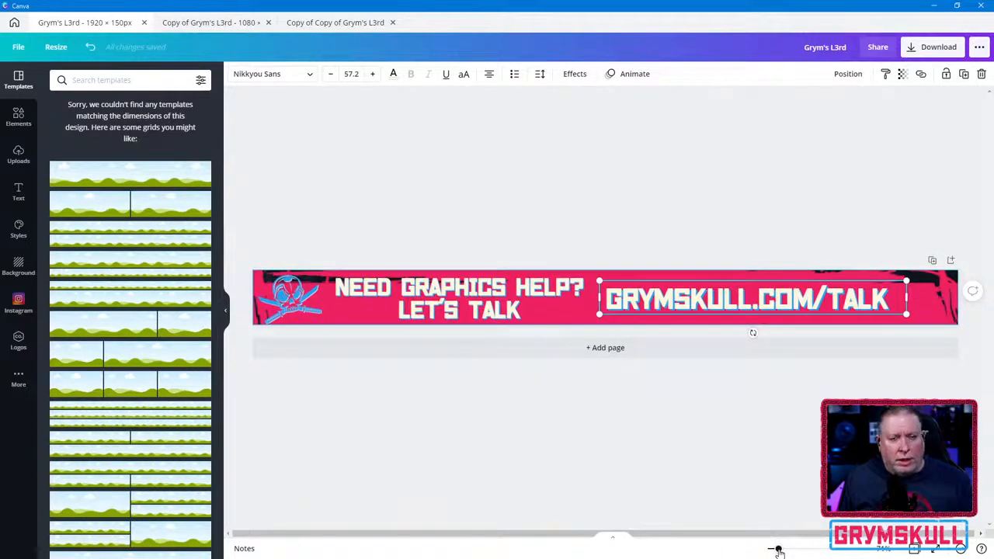
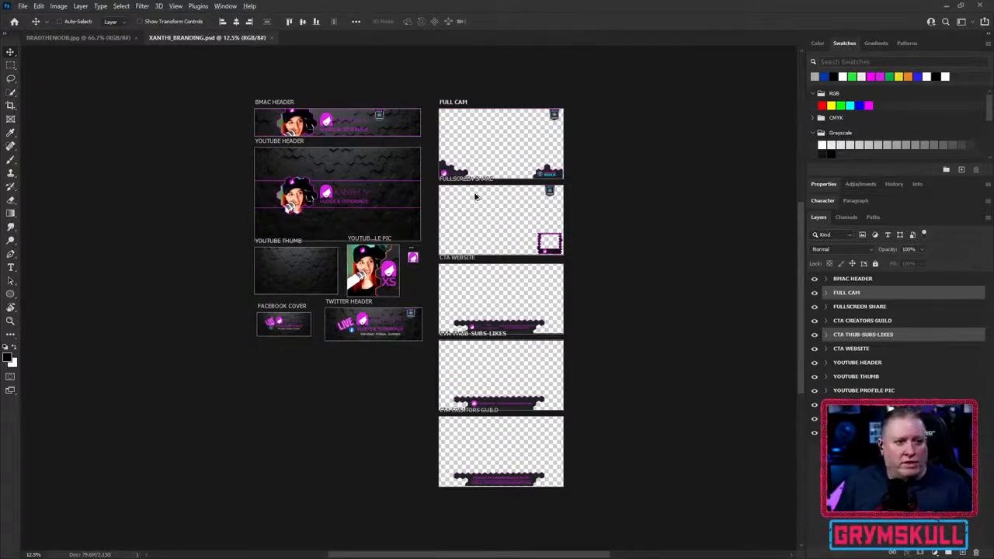
- Examine the FULL CAM artboard of XANTHI_BRANDING.psd up close, including its corner panels and badge
scroll(476, 197, "up", 5)
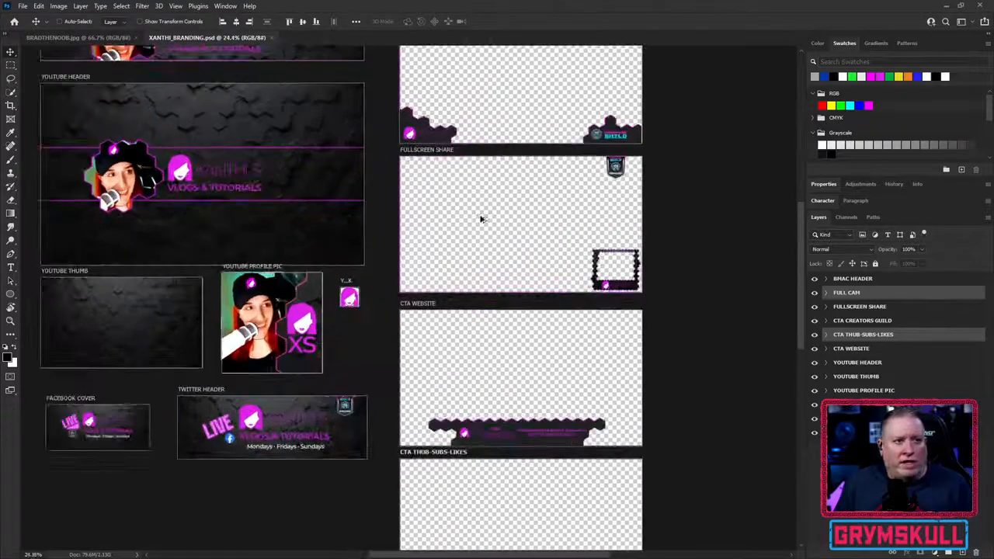
scroll(481, 219, "up", 2)
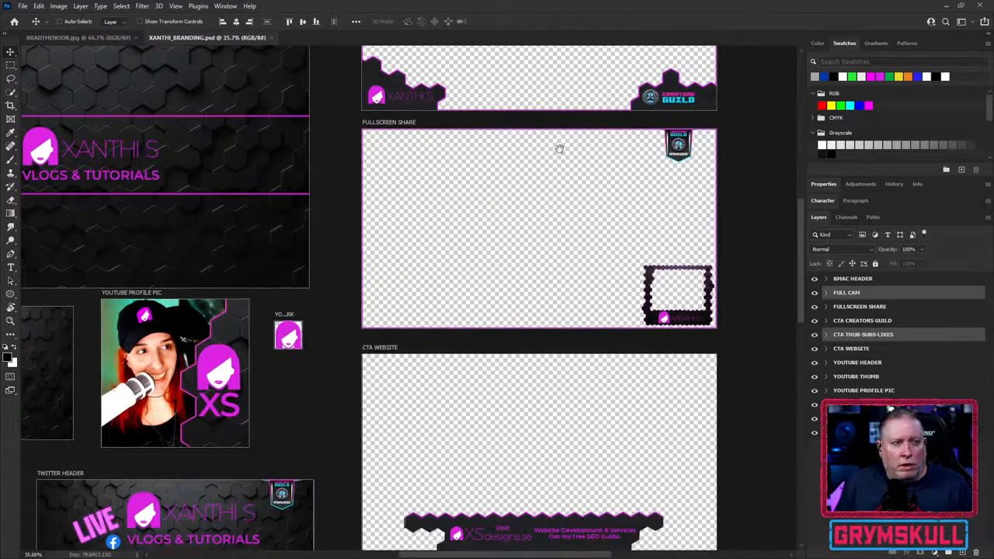
left_click_drag(564, 113, 526, 380)
scroll(525, 368, "up", 1)
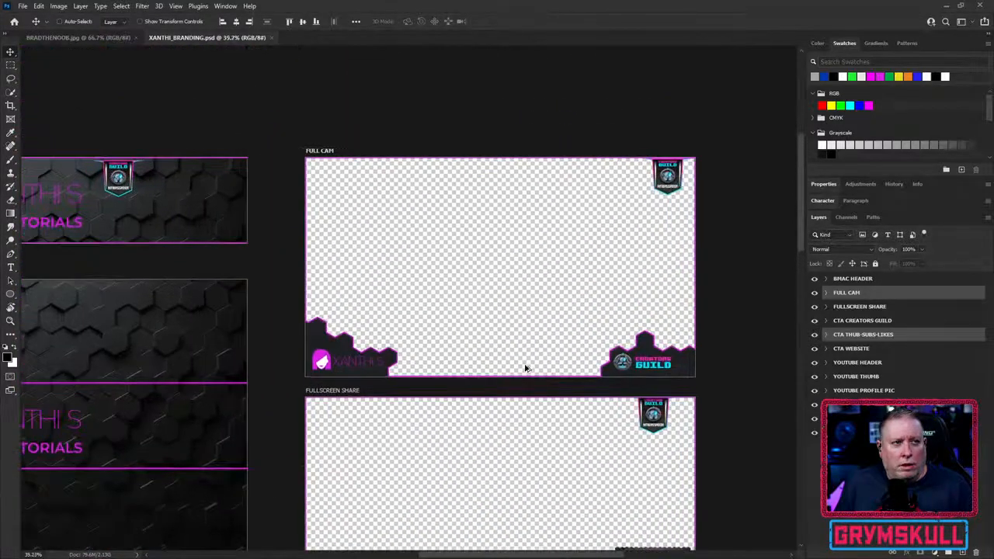
scroll(525, 368, "up", 3)
left_click_drag(576, 337, 530, 370)
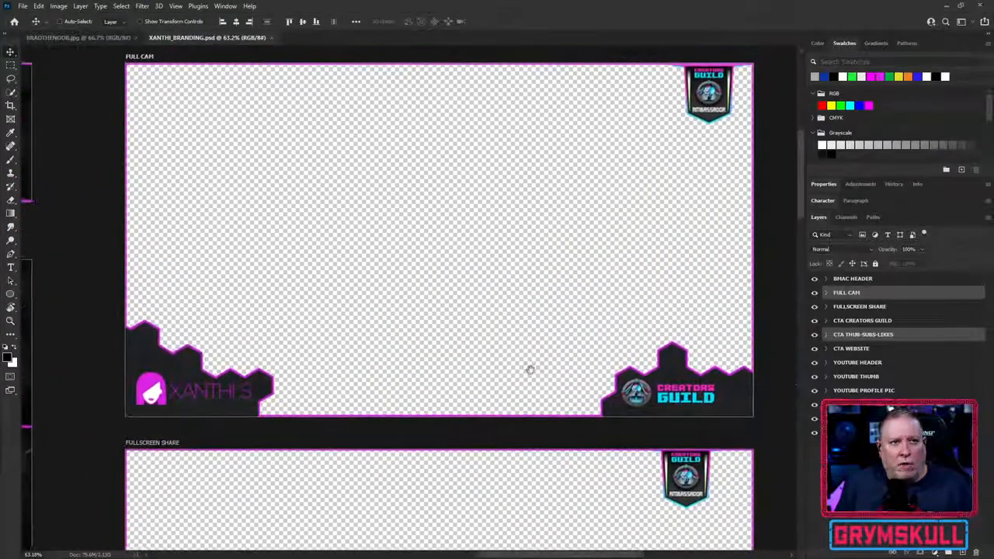
left_click(825, 335)
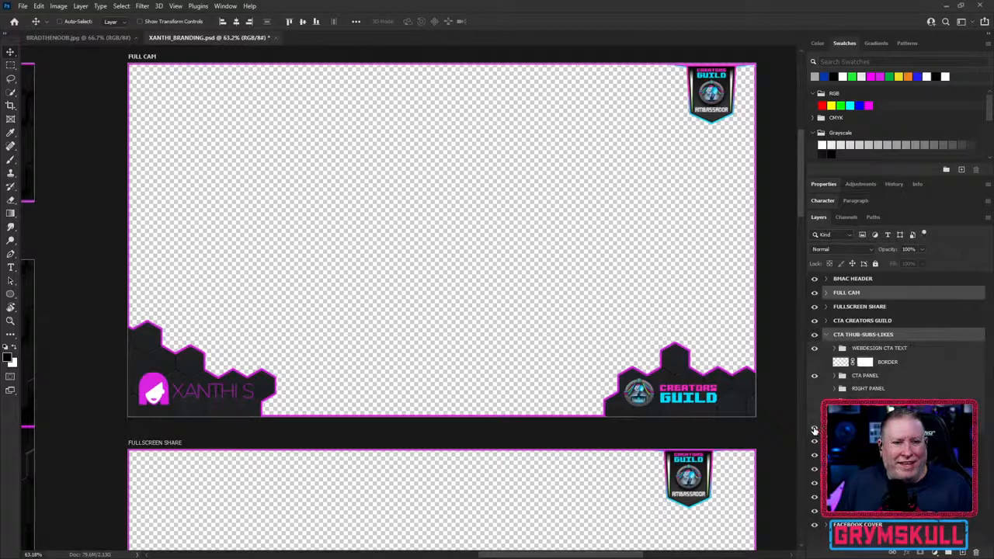
left_click(815, 429)
left_click(834, 429)
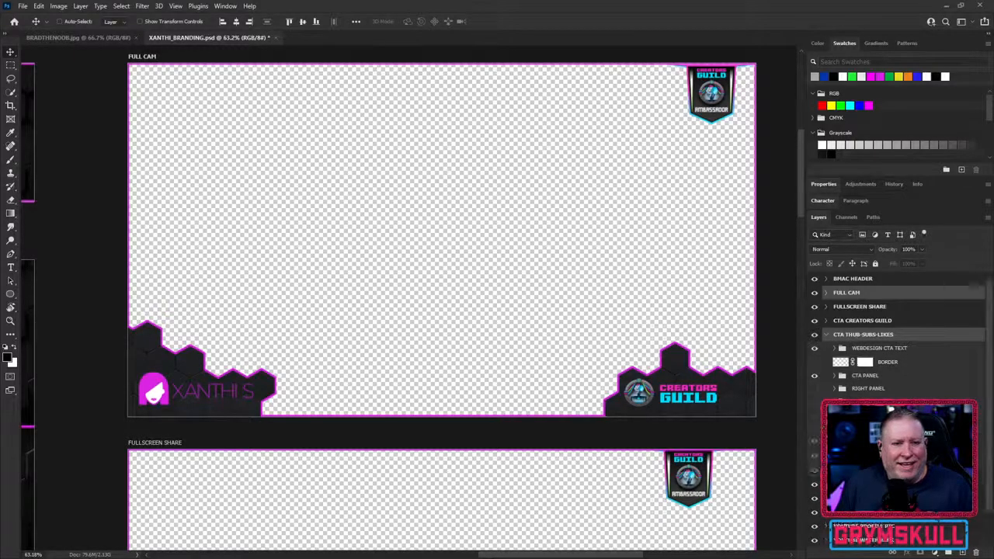
left_click(834, 429)
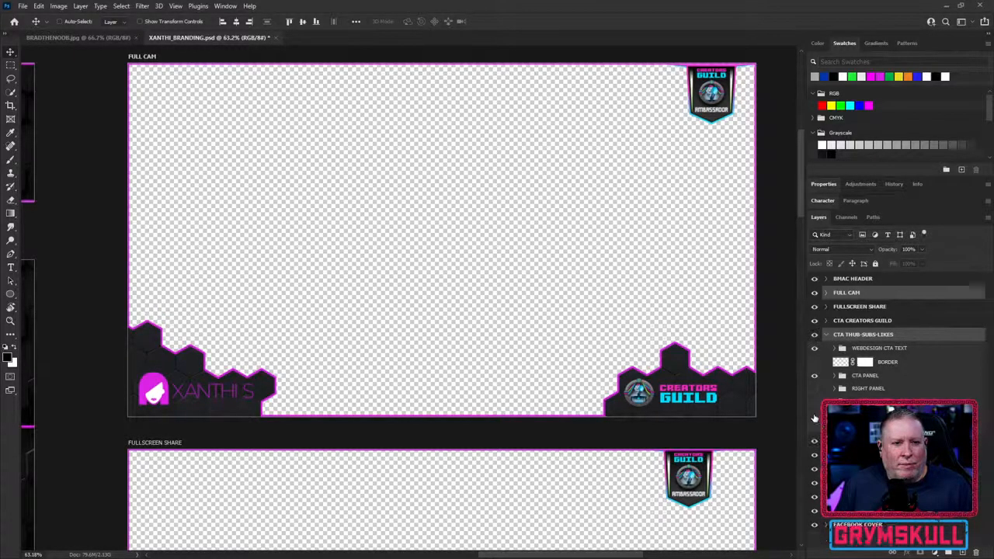
left_click(870, 428)
left_click(834, 429)
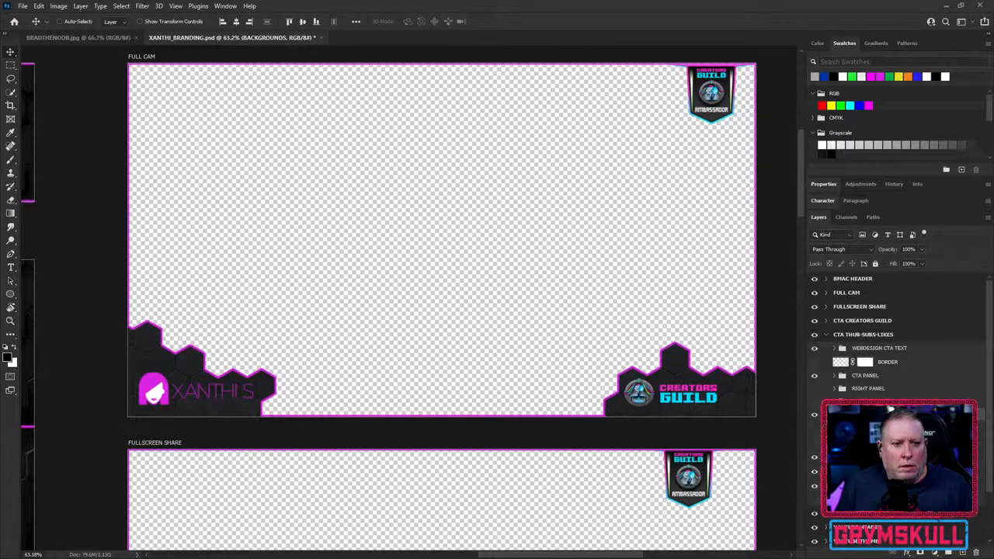
left_click(828, 335)
scroll(863, 385, "up", 5)
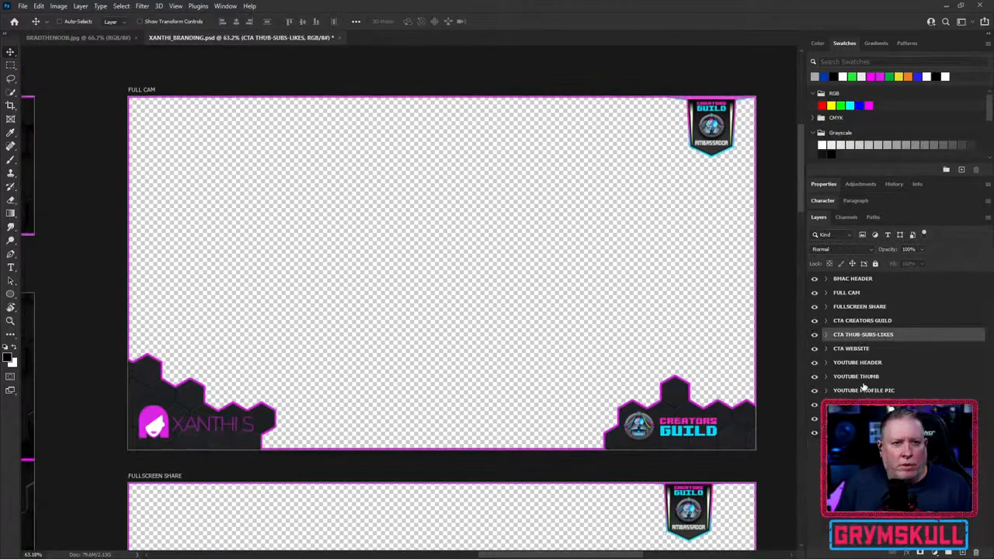
- Expand the FULL CAM artboard's BACKGROUND group, preview the framed webcam image and show the Stream Deck photo behind the overlay instead
left_click(828, 294)
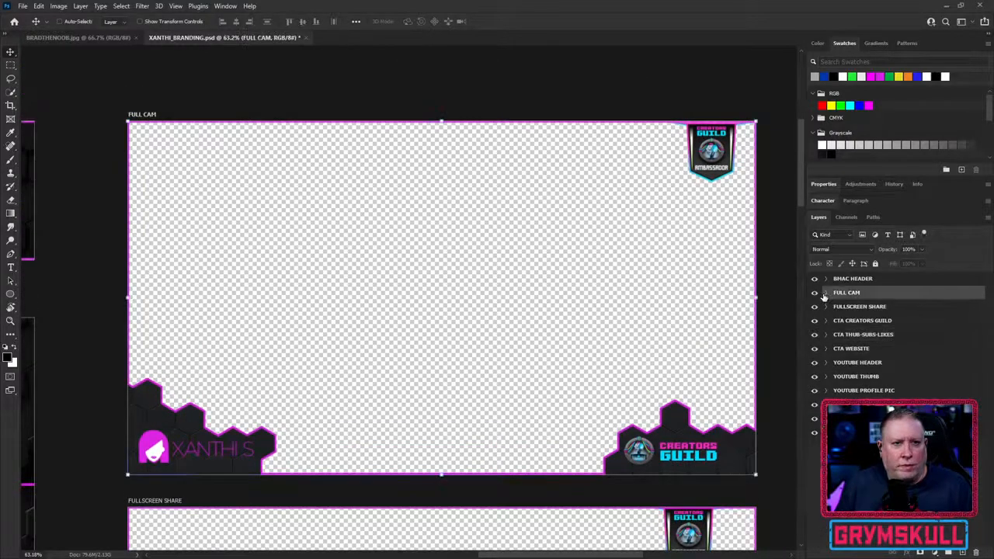
left_click(827, 295)
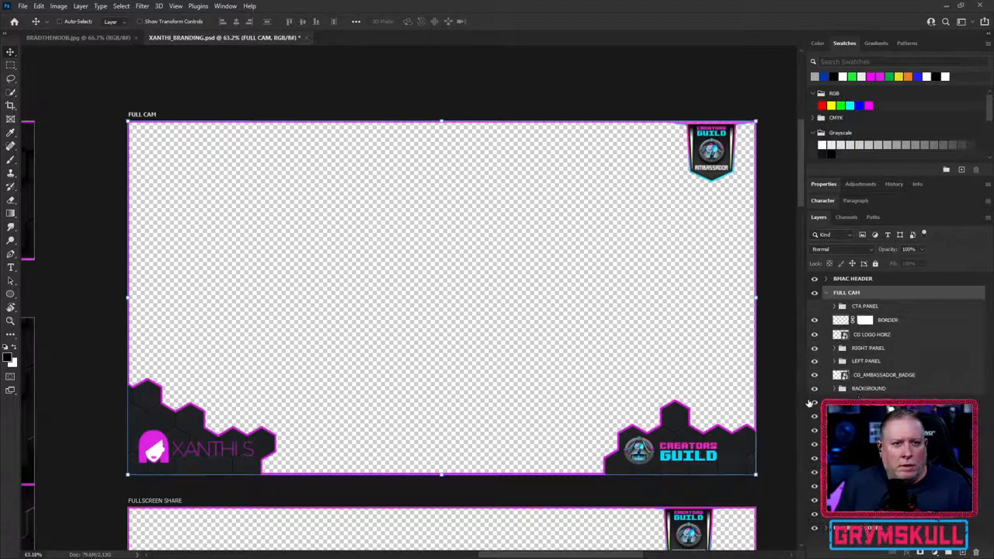
left_click(834, 389)
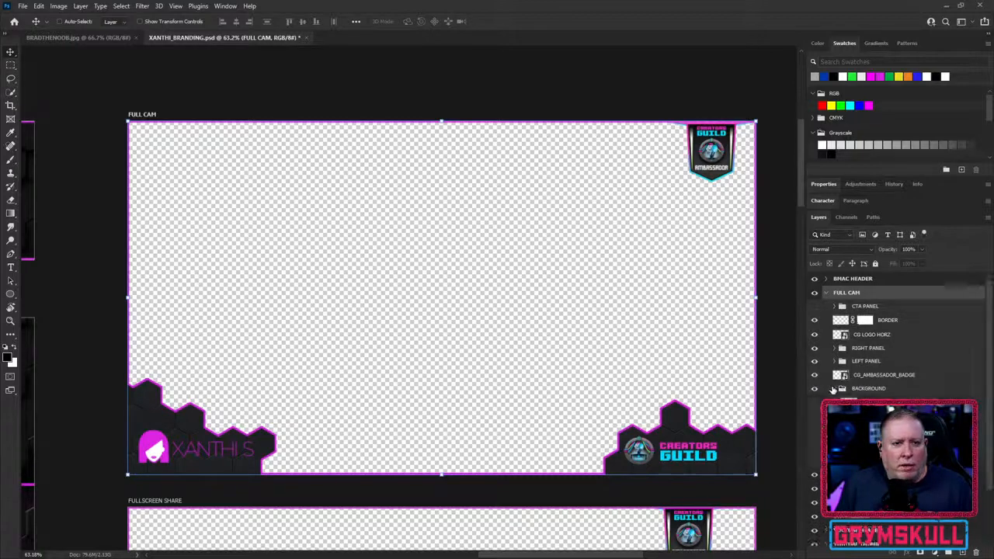
left_click(813, 449)
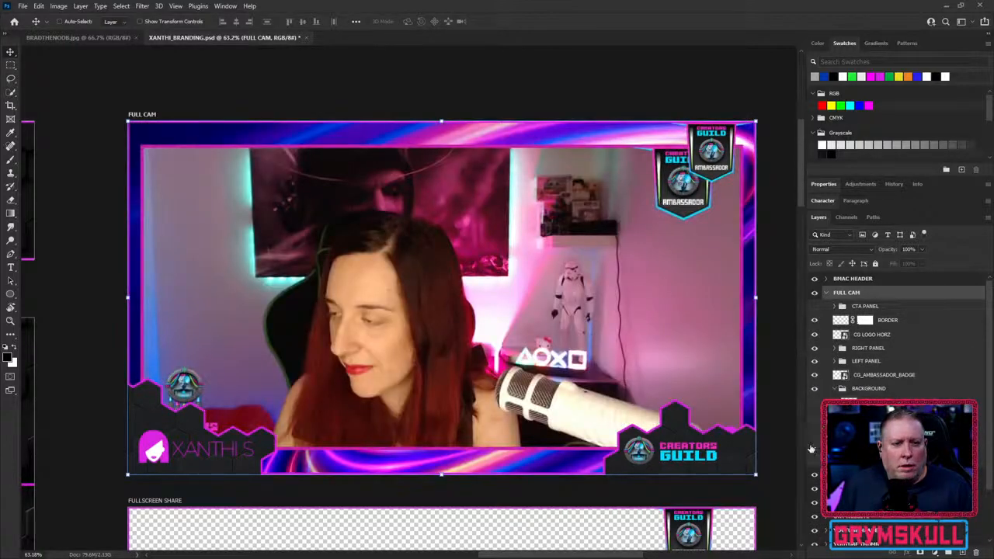
left_click(813, 449)
left_click(813, 436)
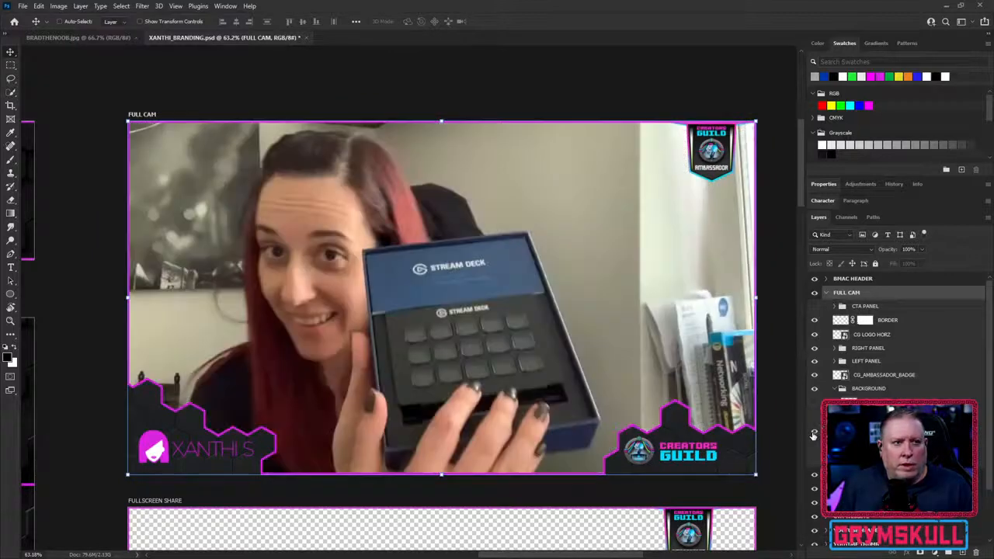
- Compare the framed webcam image with the Stream Deck photo in FULL CAM, restore the photo and collapse the artboard's layers
left_click(813, 436)
left_click(814, 449)
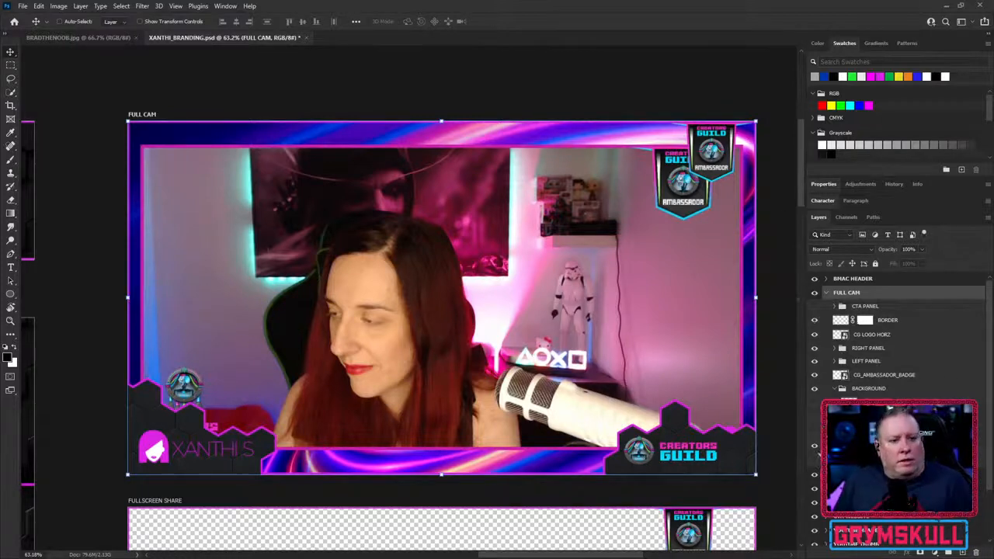
left_click(814, 448)
left_click(814, 432)
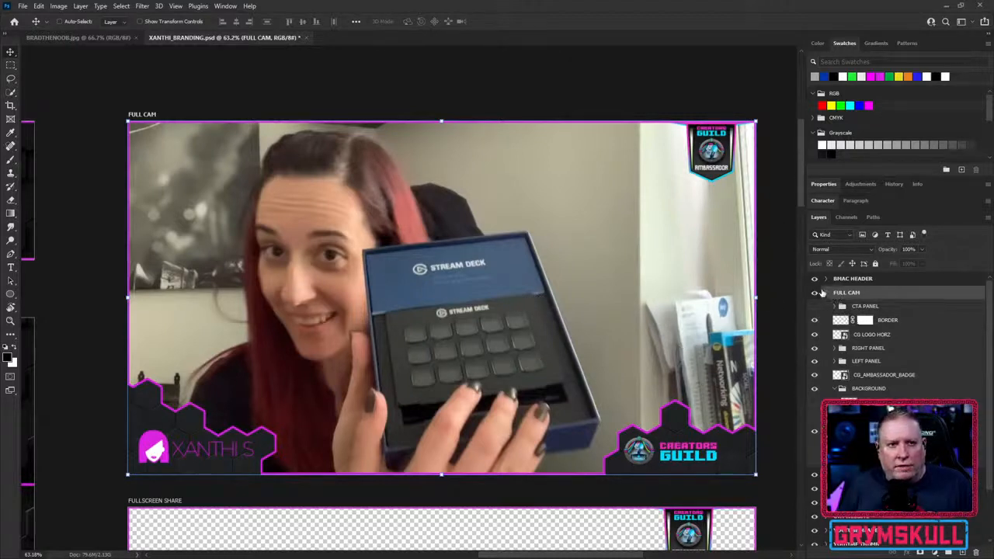
left_click(817, 293)
left_click(817, 293)
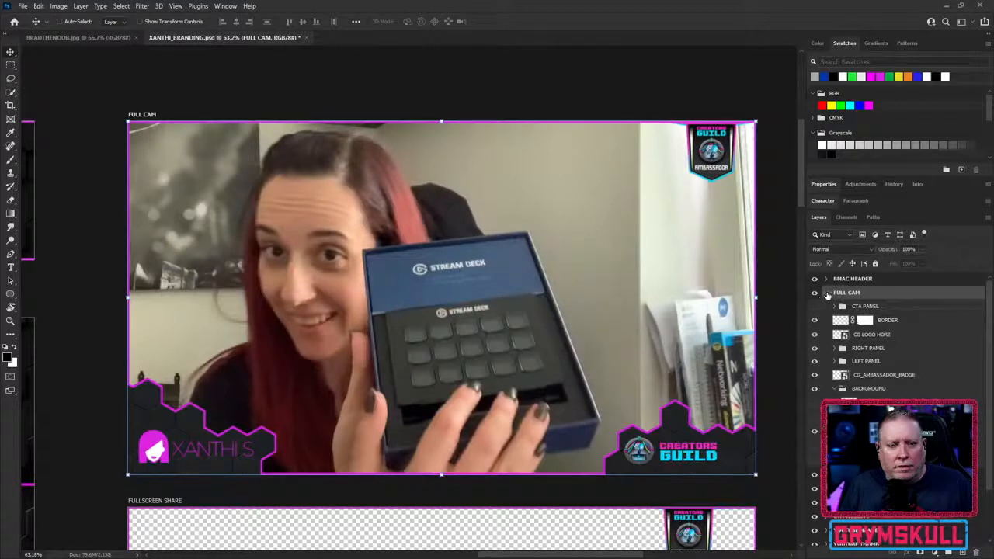
left_click(827, 292)
- Show the Xsdesigns website screenshot as the background of the FULLSCREEN SHARE artboard
left_click(866, 308)
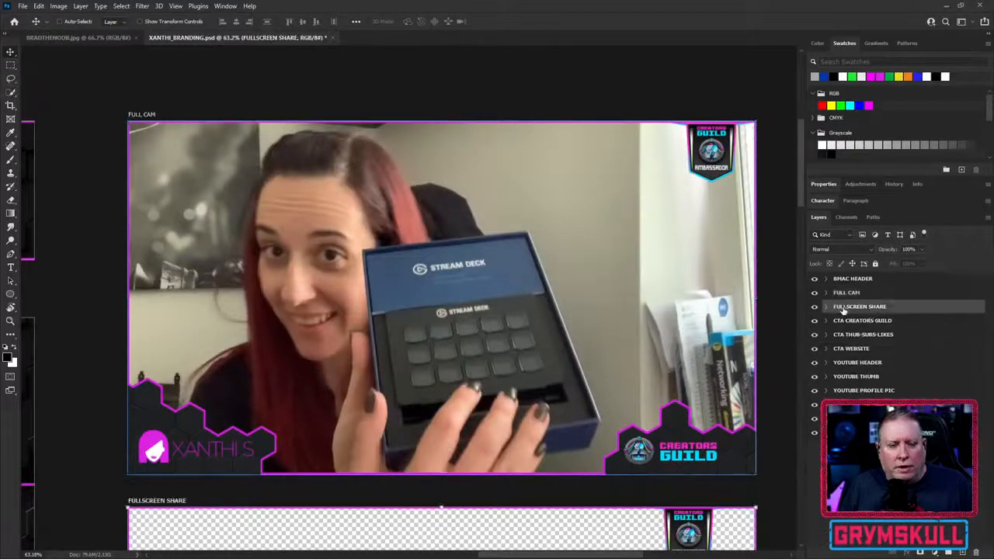
key("ctrl+j")
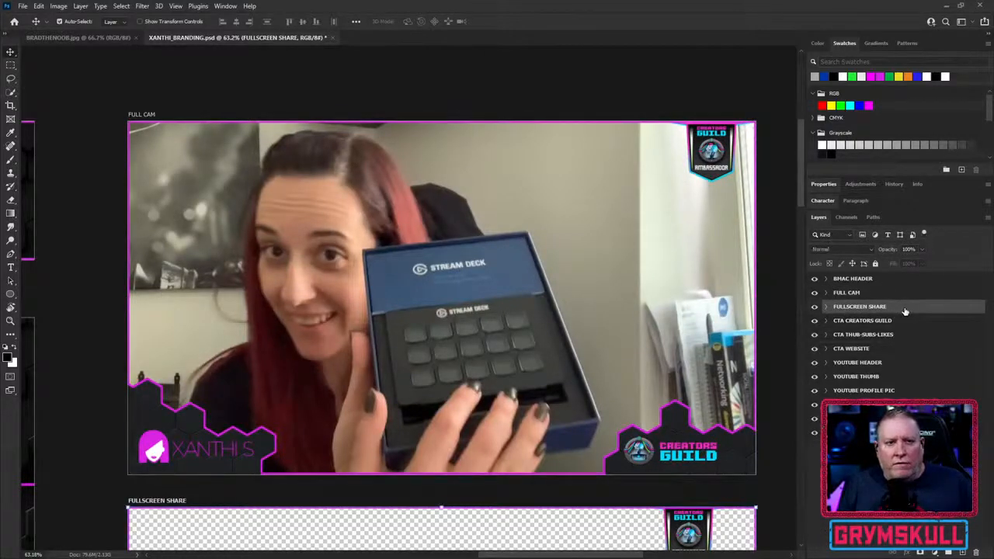
scroll(652, 342, "down", 5)
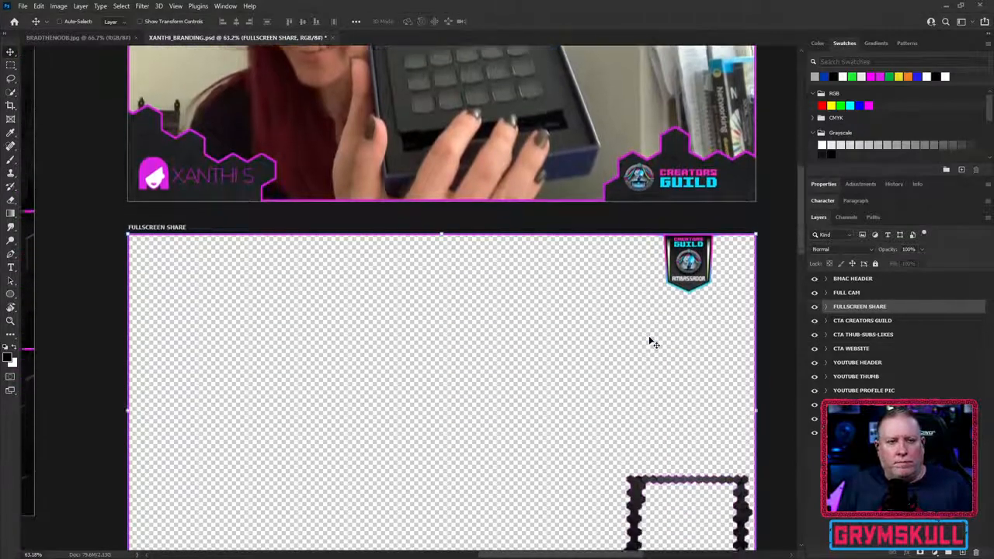
scroll(653, 342, "down", 2)
scroll(630, 304, "down", 1)
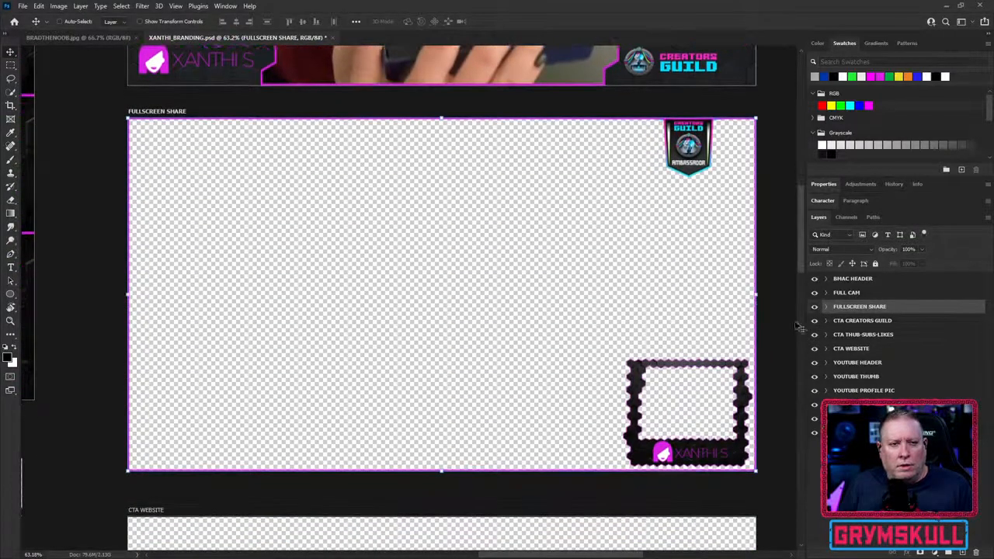
left_click(825, 307)
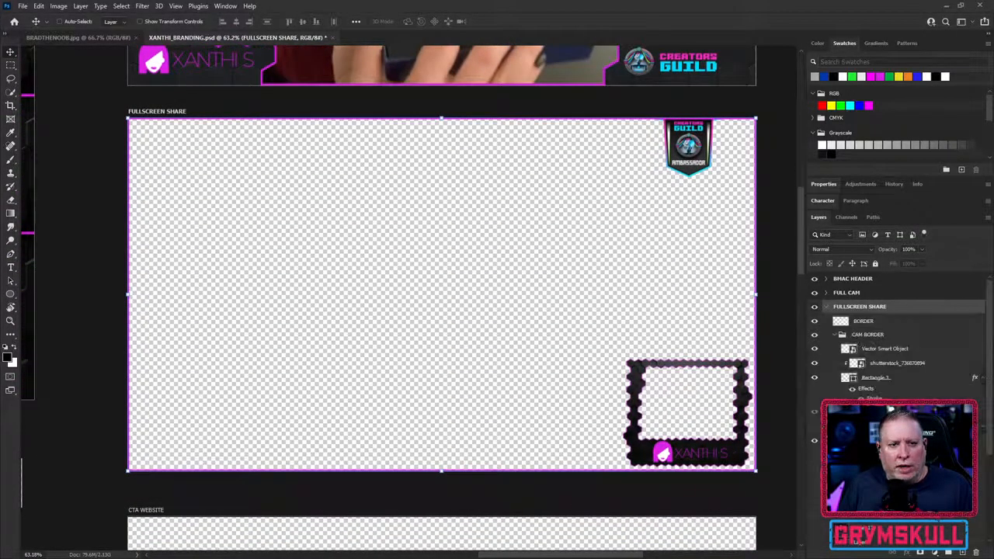
scroll(893, 334, "down", 1)
scroll(894, 342, "down", 1)
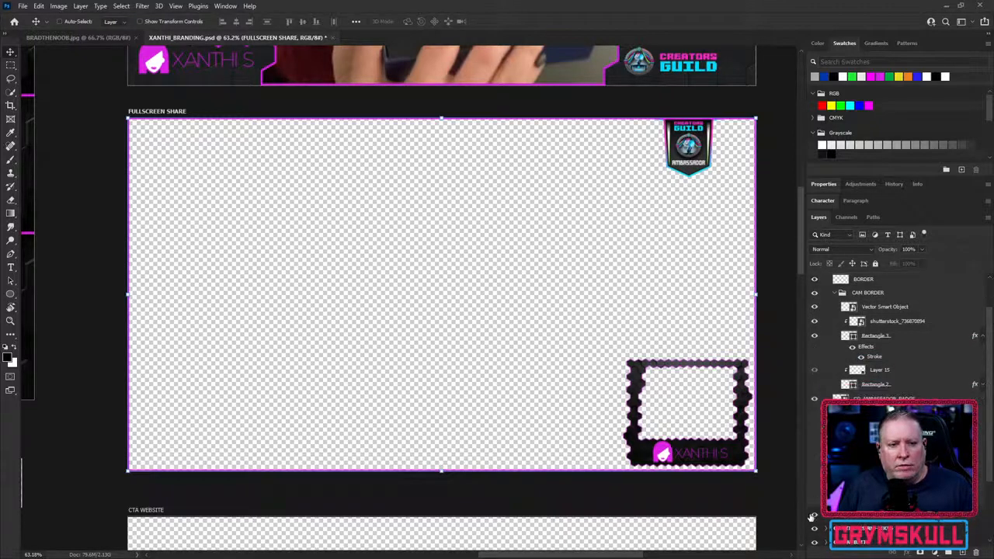
left_click(815, 504)
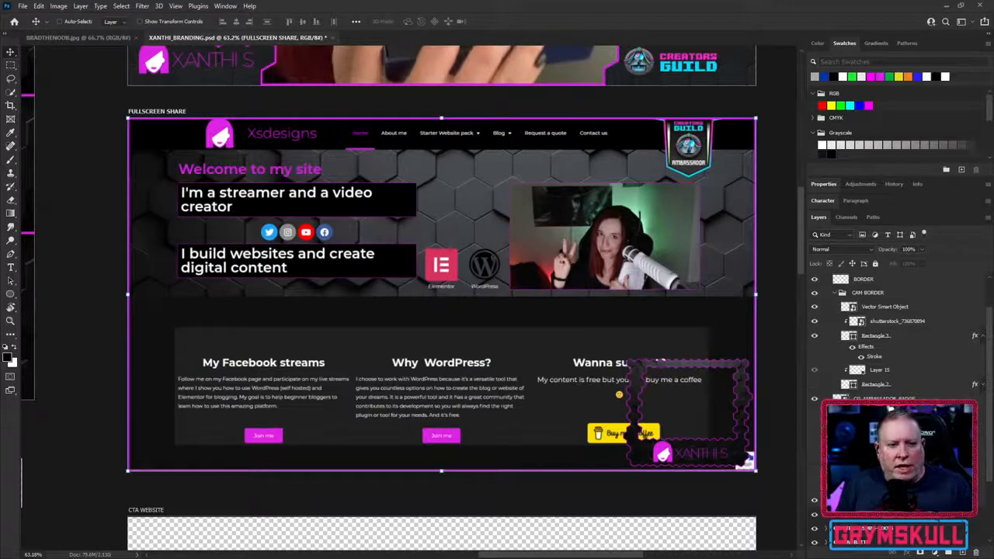
- Preview the hidden layers of the FULLSCREEN SHARE artboard one by one, hiding each again
scroll(864, 371, "up", 3)
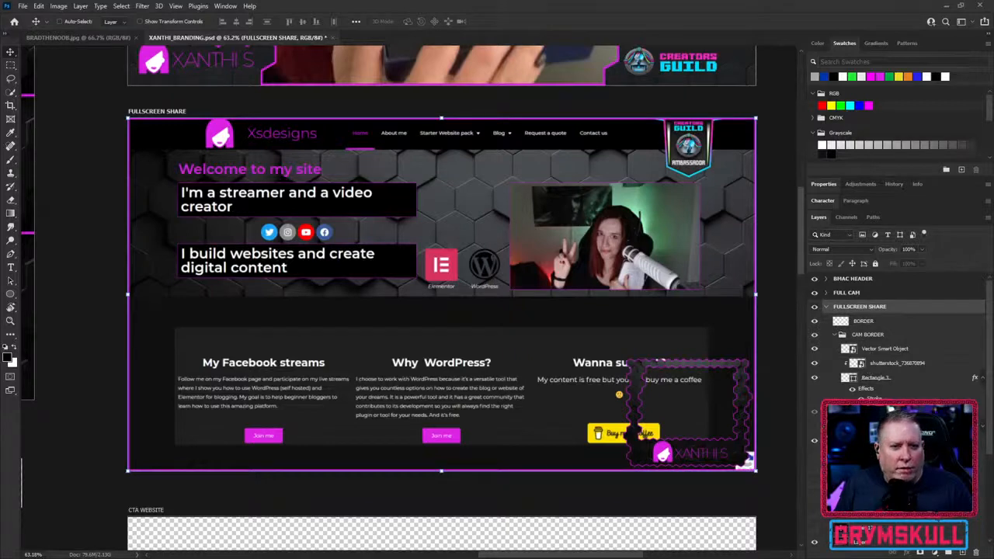
left_click(815, 456)
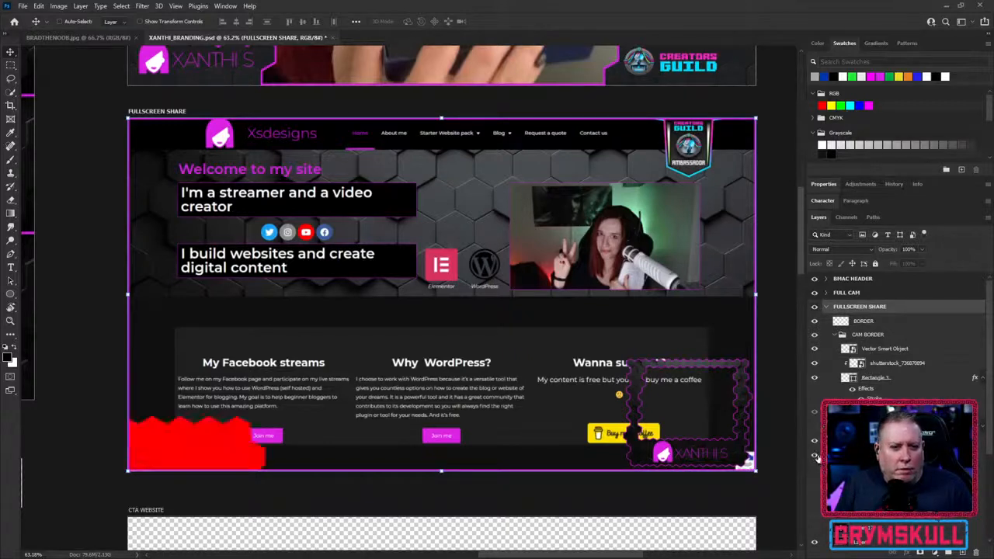
left_click(816, 457)
left_click(815, 472)
left_click(816, 473)
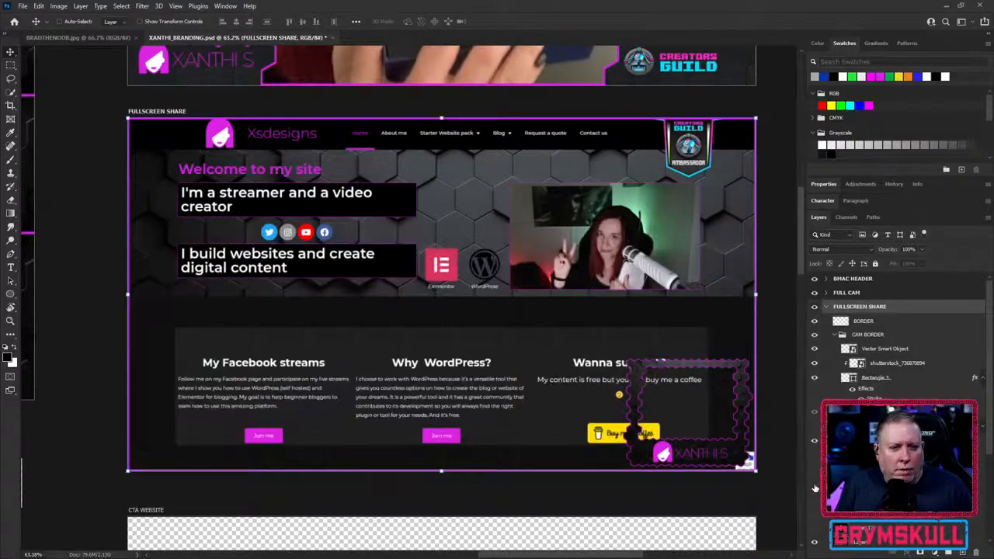
left_click(815, 486)
left_click(815, 486)
left_click(816, 498)
left_click(816, 498)
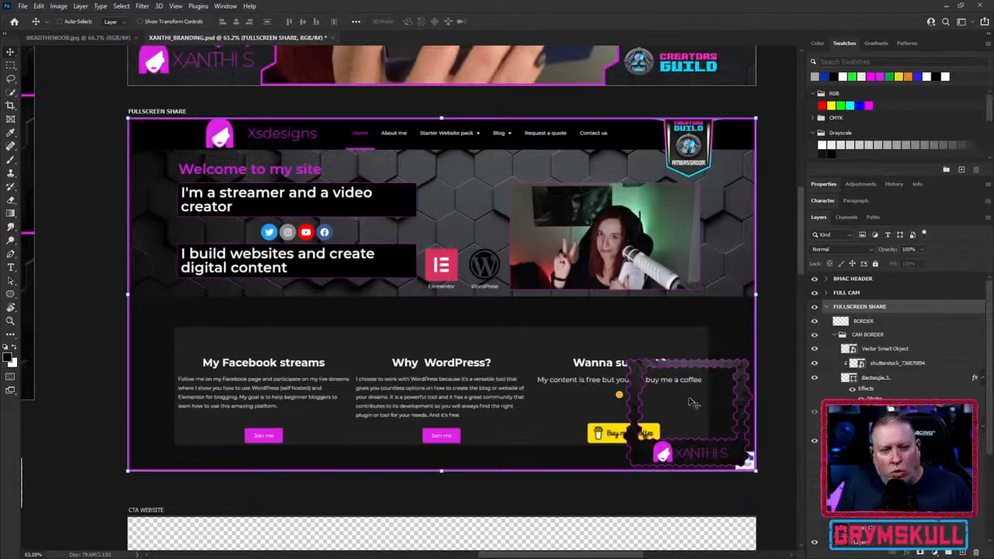
- Show the webcam picture inside the FULLSCREEN SHARE camera frame and review the layout down to the CTA WEBSITE artboard
left_click(814, 428)
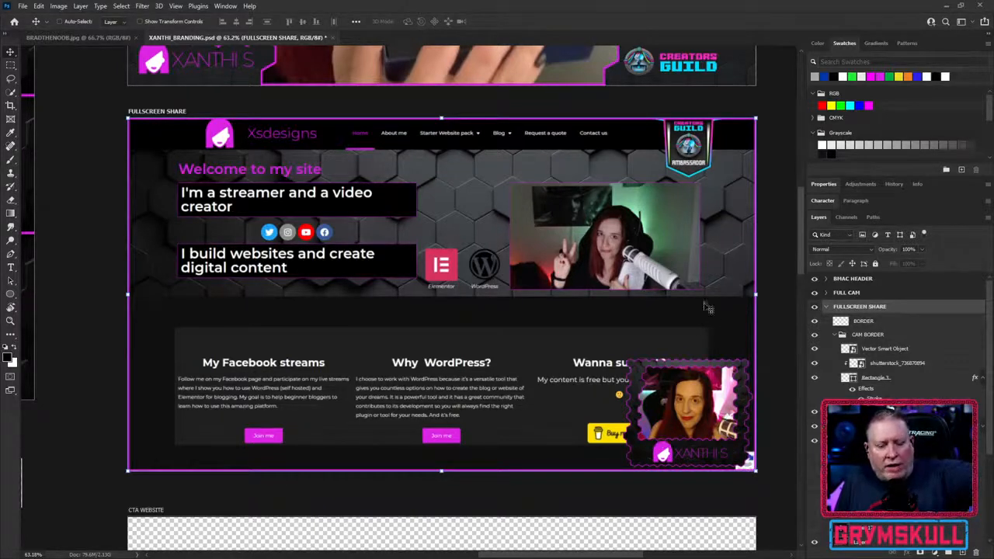
scroll(609, 354, "up", 3)
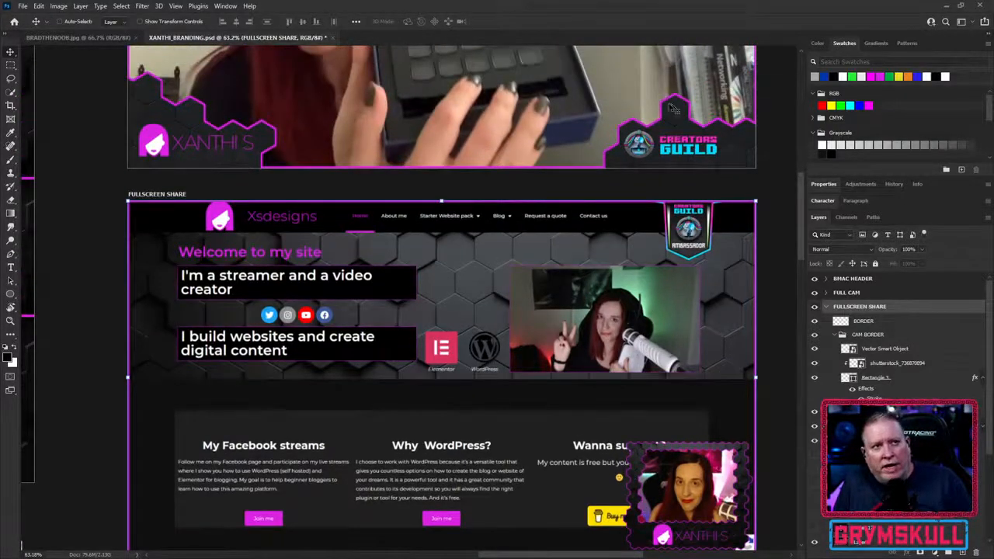
scroll(563, 284, "down", 2)
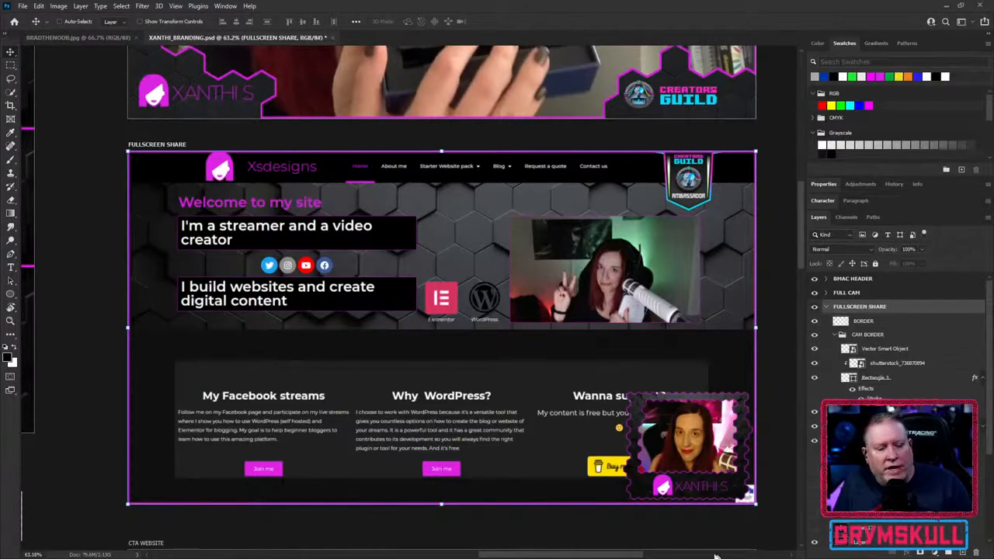
scroll(525, 394, "up", 1)
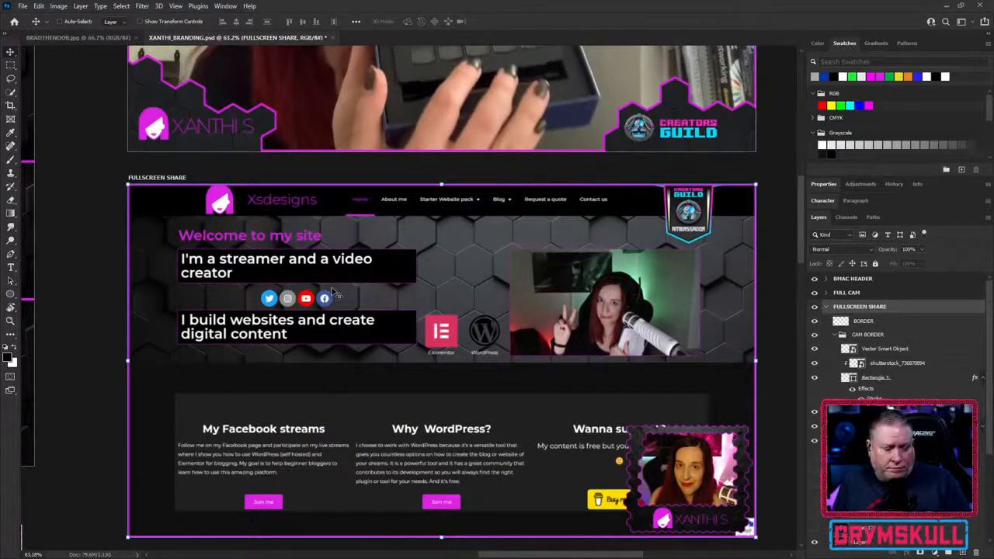
scroll(334, 294, "down", 2)
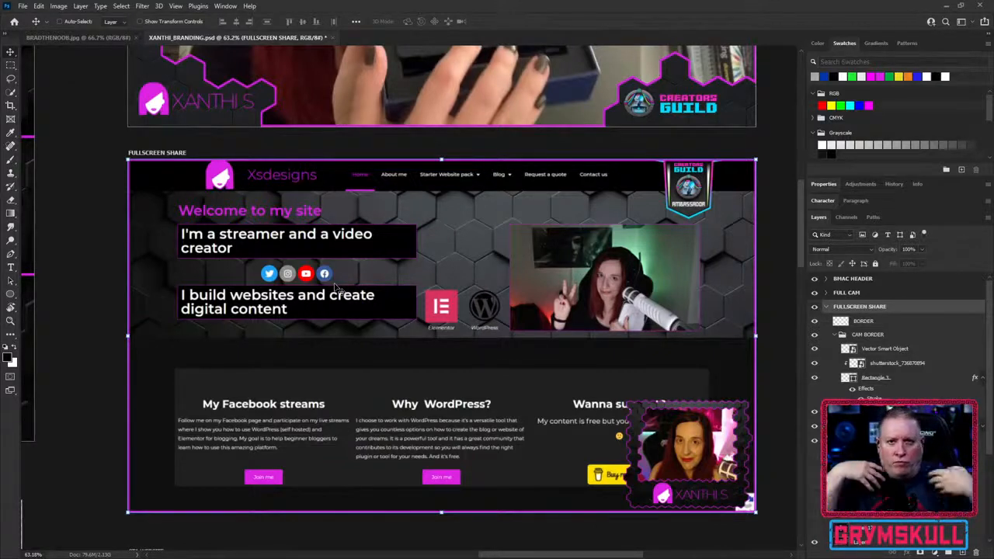
scroll(335, 287, "down", 5)
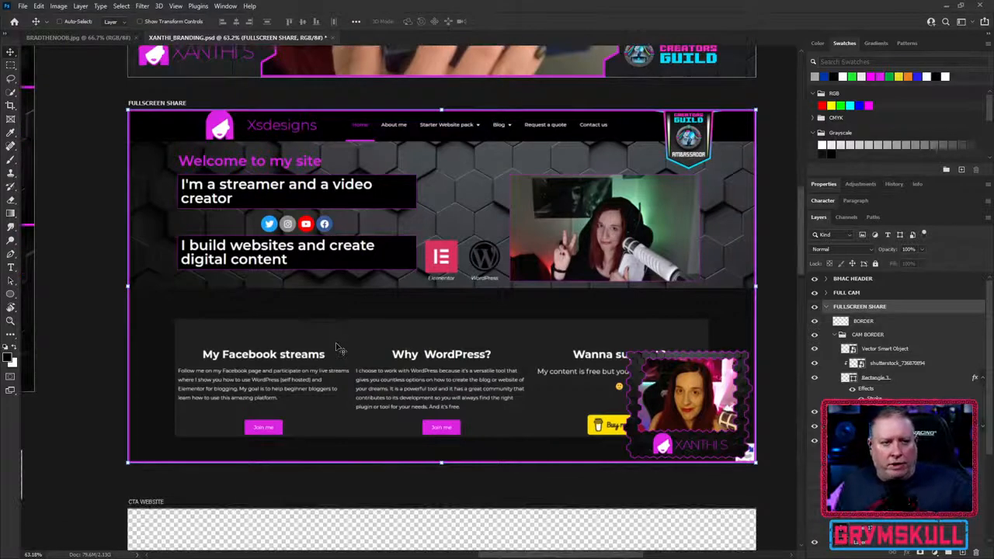
scroll(339, 345, "down", 5)
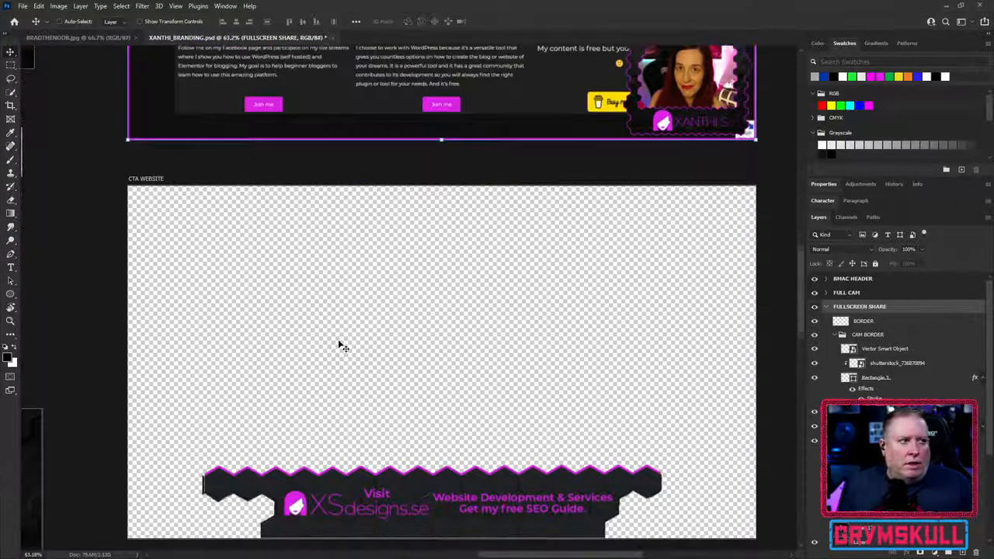
- Review the lower-third banner on the CTA WEBSITE artboard and collapse the layers of the FULLSCREEN SHARE artboard
scroll(340, 345, "down", 1)
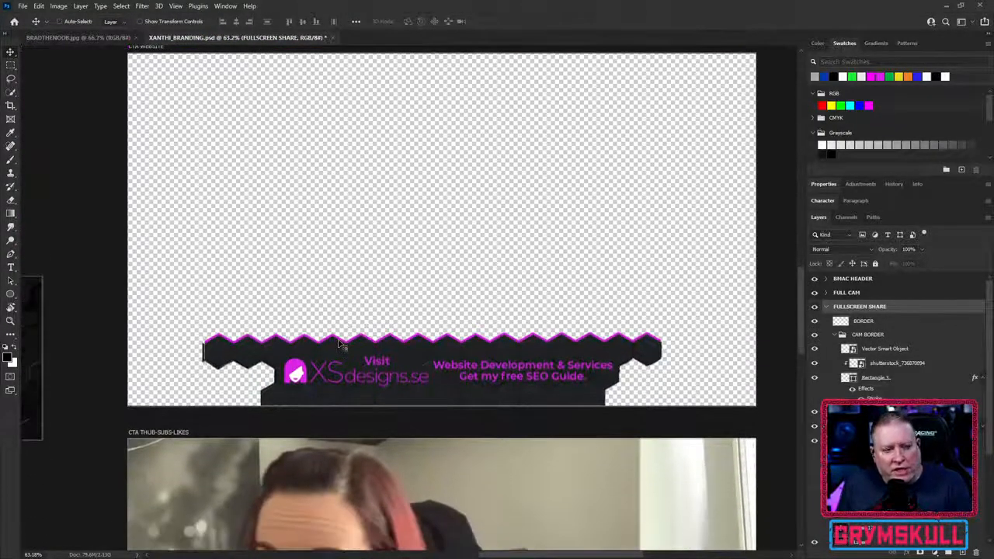
scroll(328, 297, "down", 2)
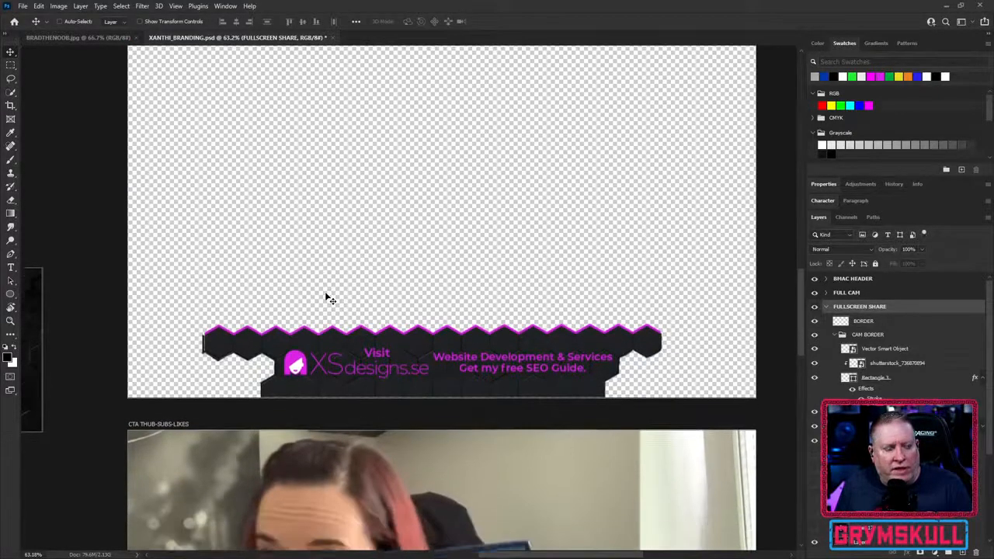
scroll(327, 297, "down", 1)
scroll(328, 298, "down", 1)
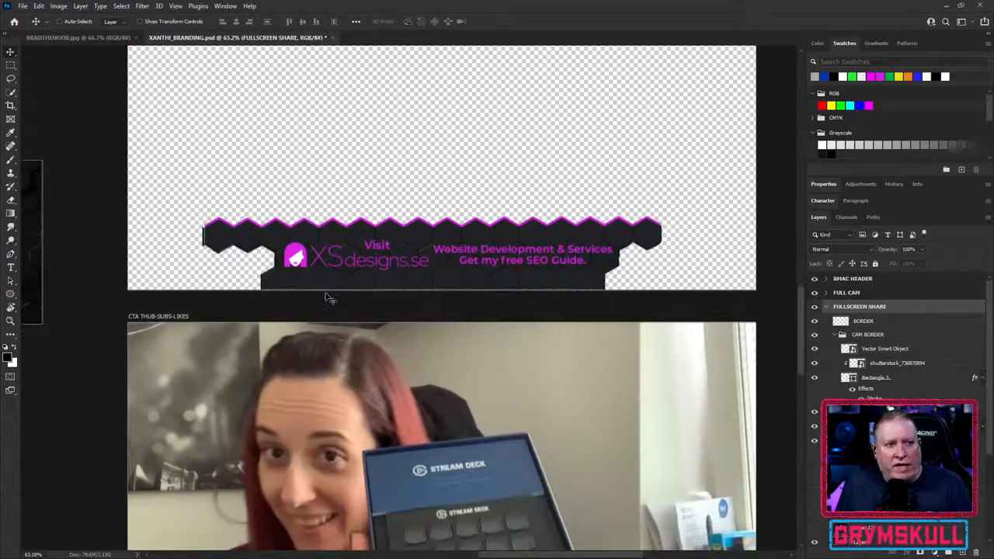
scroll(326, 297, "up", 3)
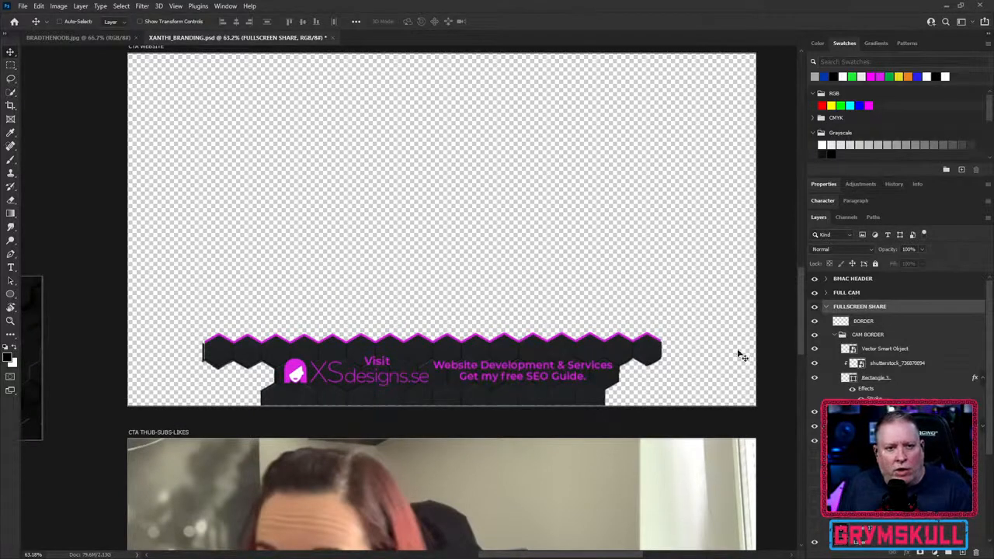
left_click(827, 307)
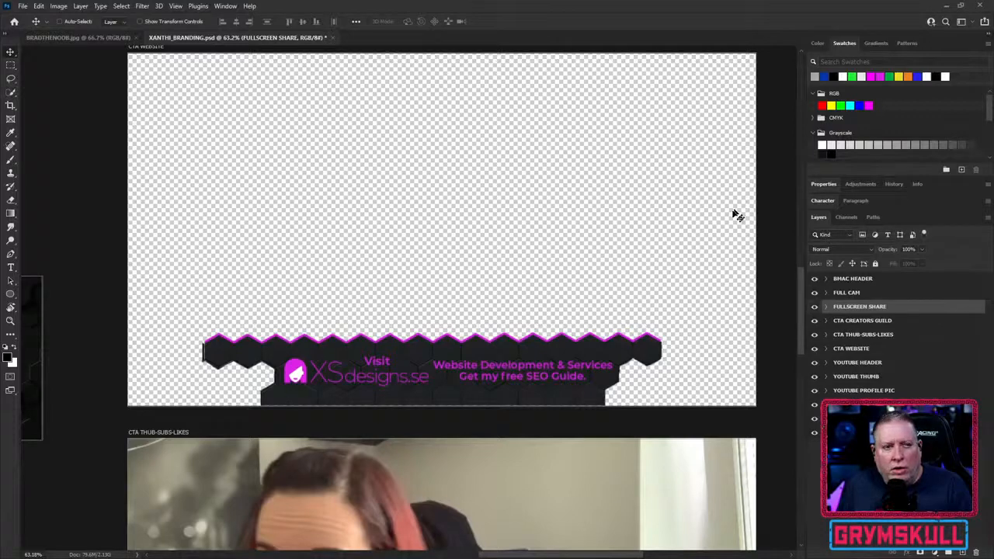
- Expand the layers of the FULL CAM artboard and show its CTA PANEL group
left_click_drag(802, 326, 794, 188)
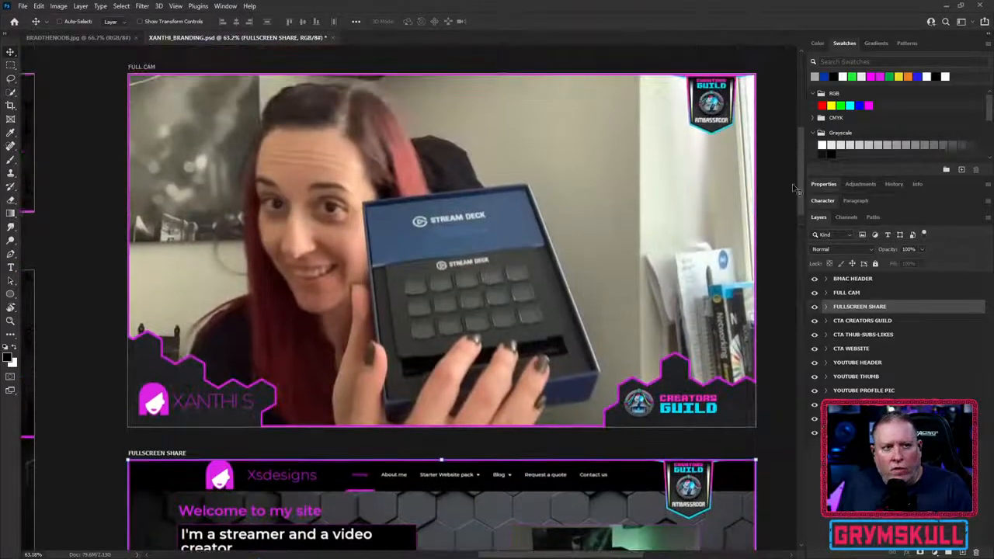
left_click(862, 295)
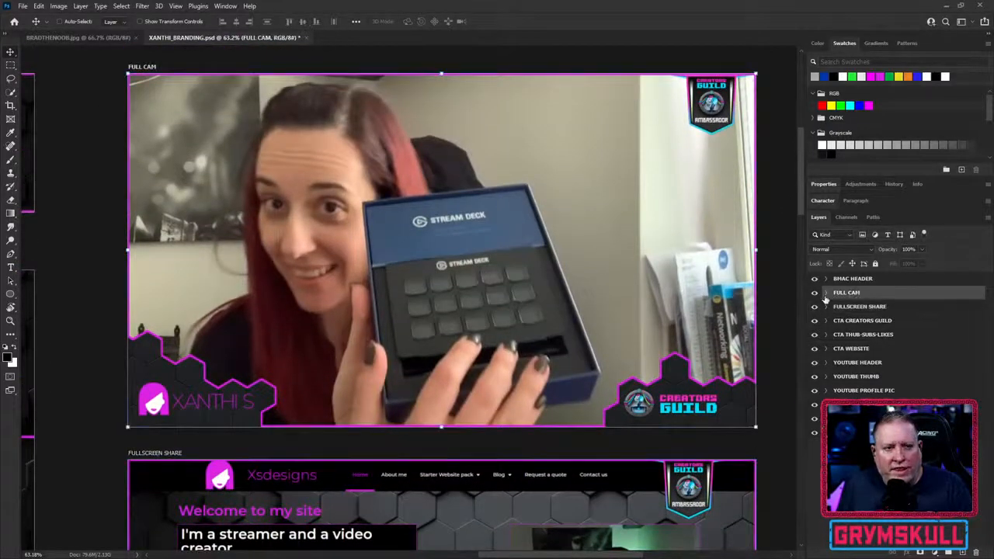
left_click(826, 293)
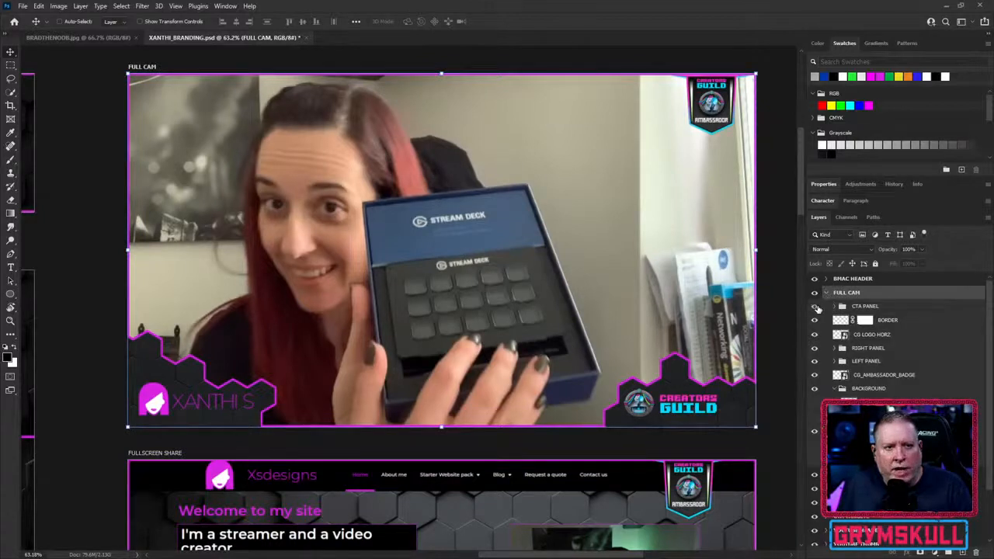
left_click(816, 307)
left_click(816, 308)
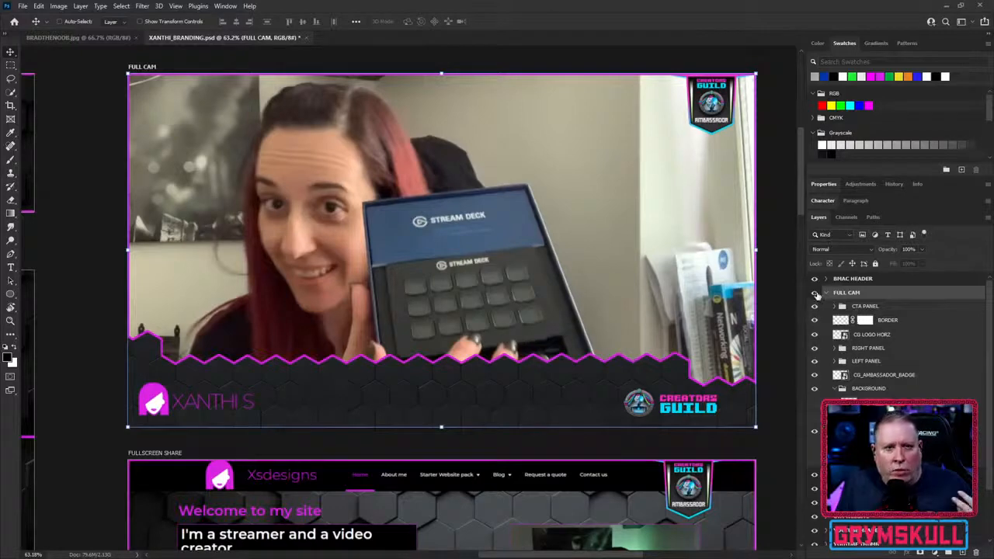
- Toggle the visibility of the FULL CAM artboard and its CTA PANEL group to compare the overlay, leaving both shown
left_click(815, 293)
left_click(815, 293)
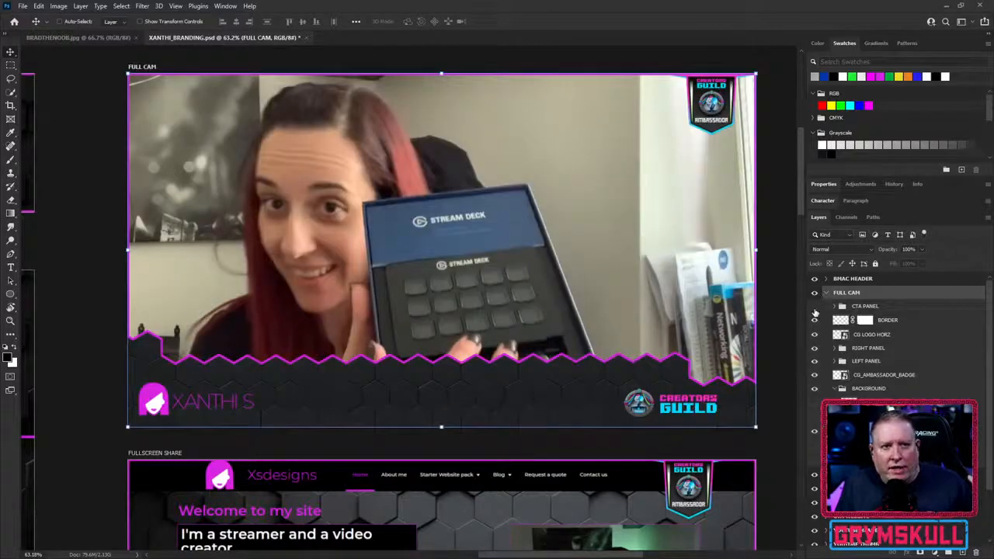
left_click(815, 307)
left_click(815, 307)
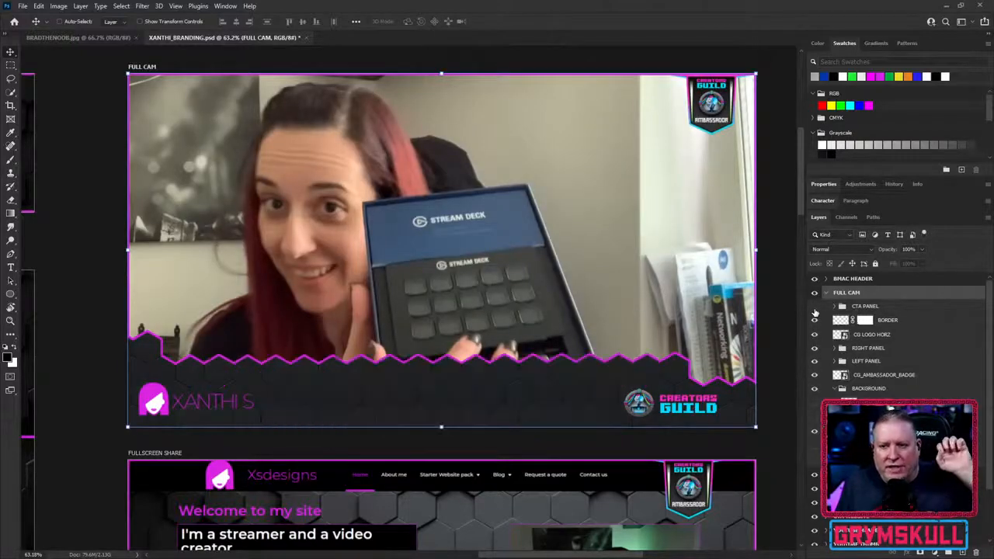
left_click(815, 308)
left_click(815, 307)
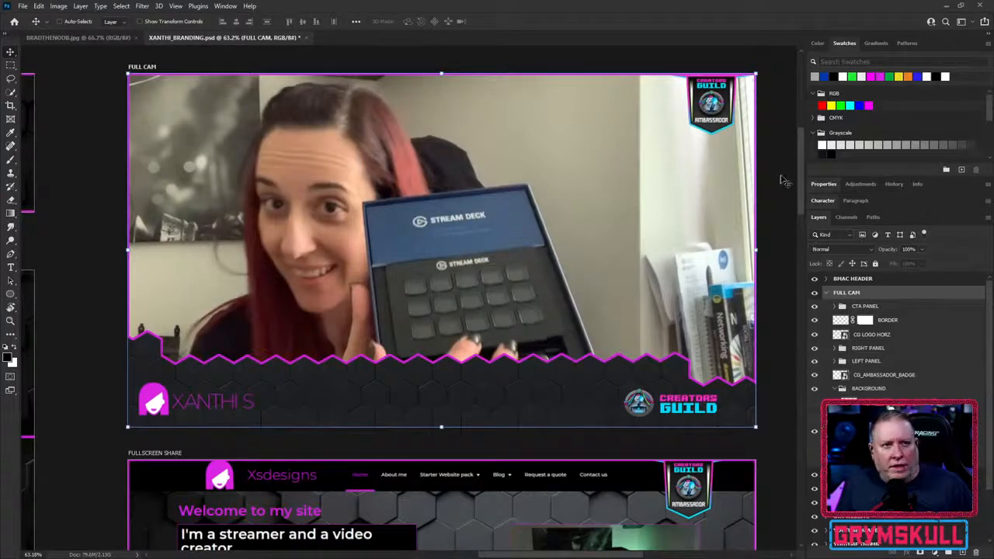
- Compare the FULL CAM bottom panel with the banners on the CTA WEBSITE and CTA THUB-SUBS-LIKES artboards
scroll(797, 175, "down", 1)
left_click_drag(797, 176, 792, 349)
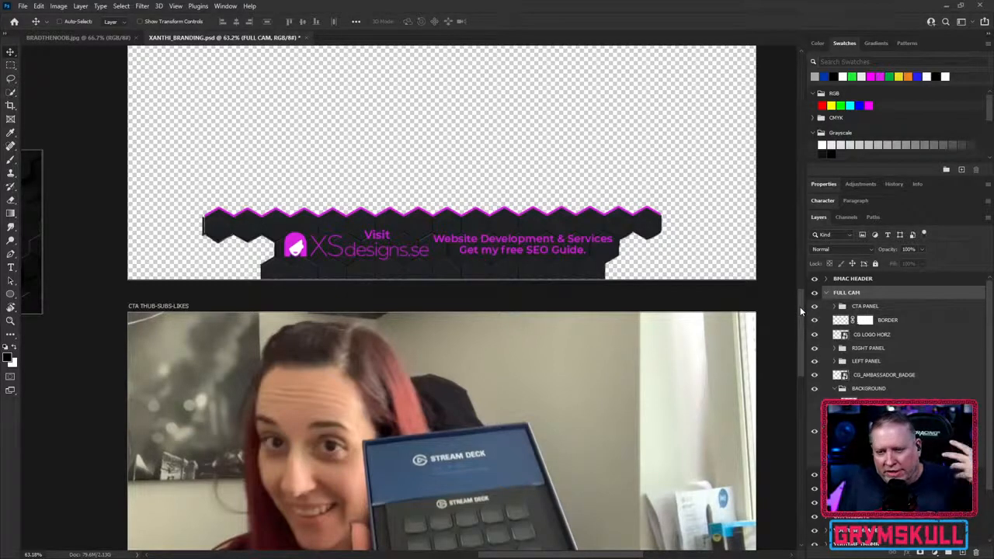
left_click_drag(800, 307, 792, 339)
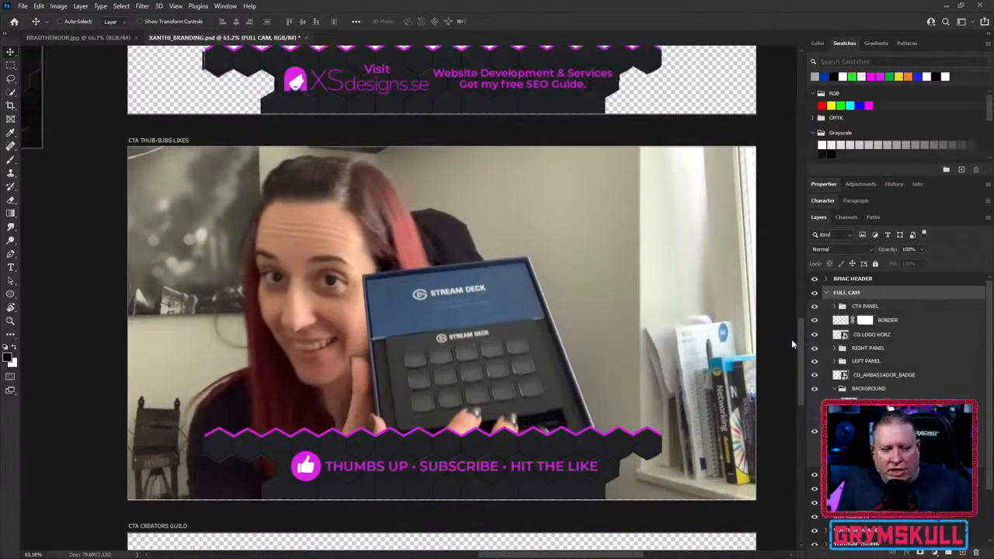
left_click_drag(790, 338, 794, 147)
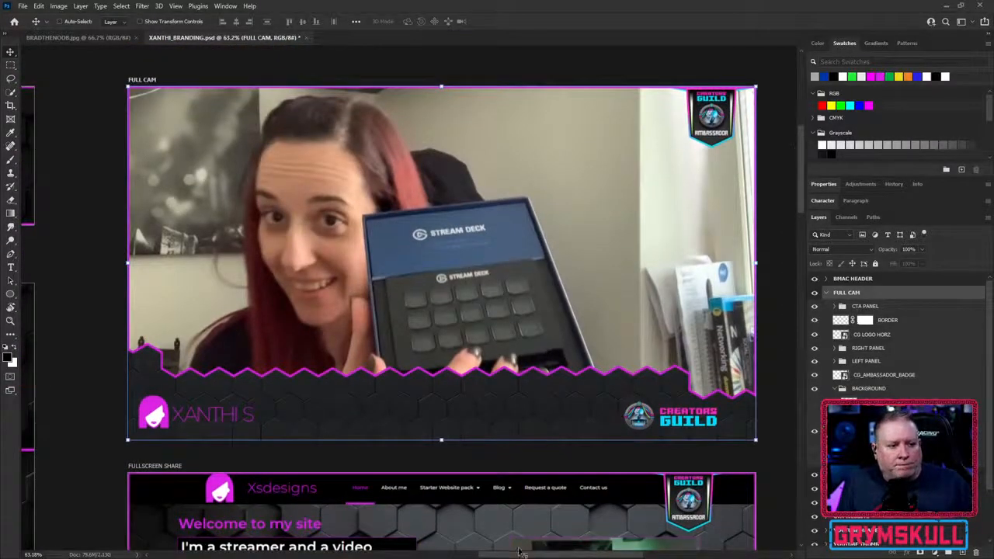
- Examine the BMAC HEADER and YOUTUBE HEADER artboards and their shared hexagon portrait and logo design
left_click_drag(522, 557, 361, 556)
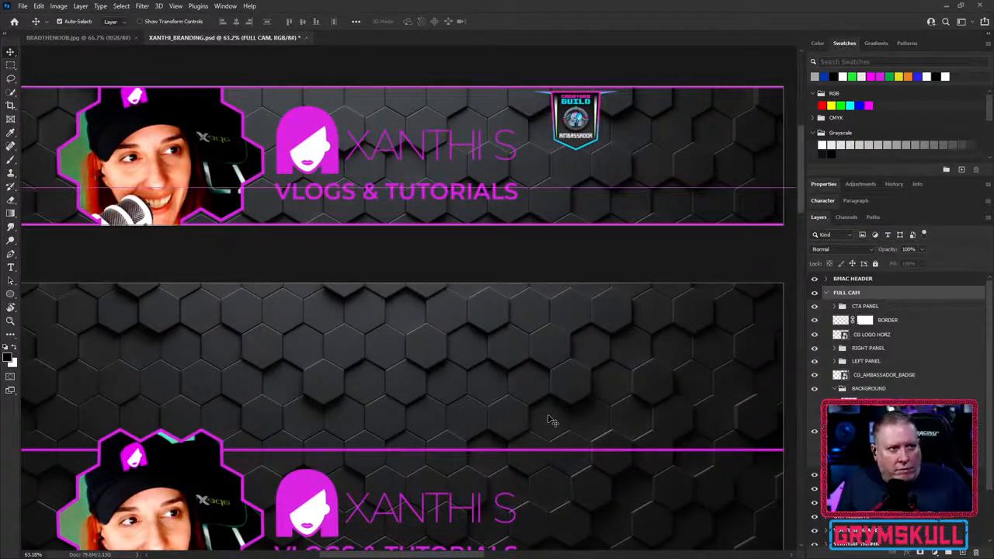
scroll(555, 365, "right", 1)
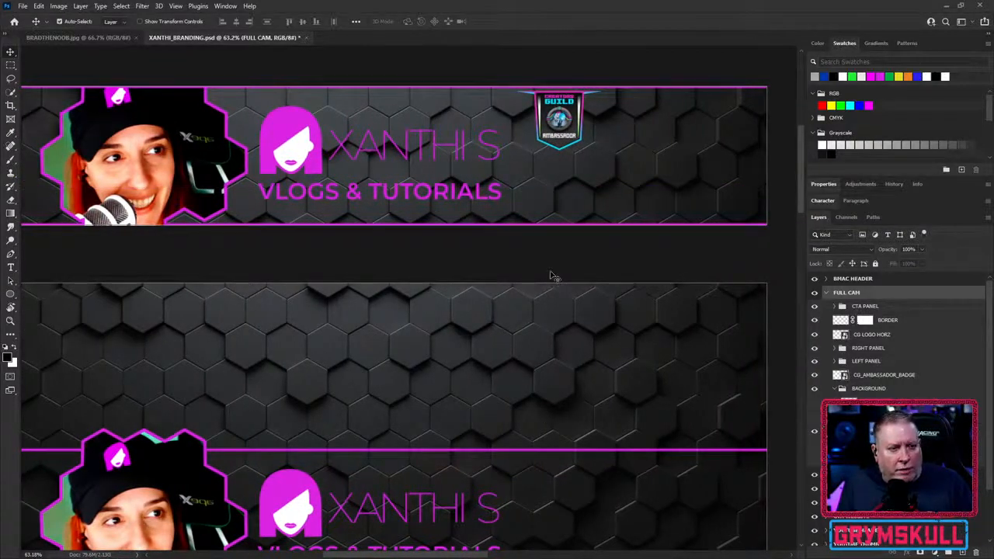
scroll(554, 277, "right", 1)
scroll(554, 276, "down", 2)
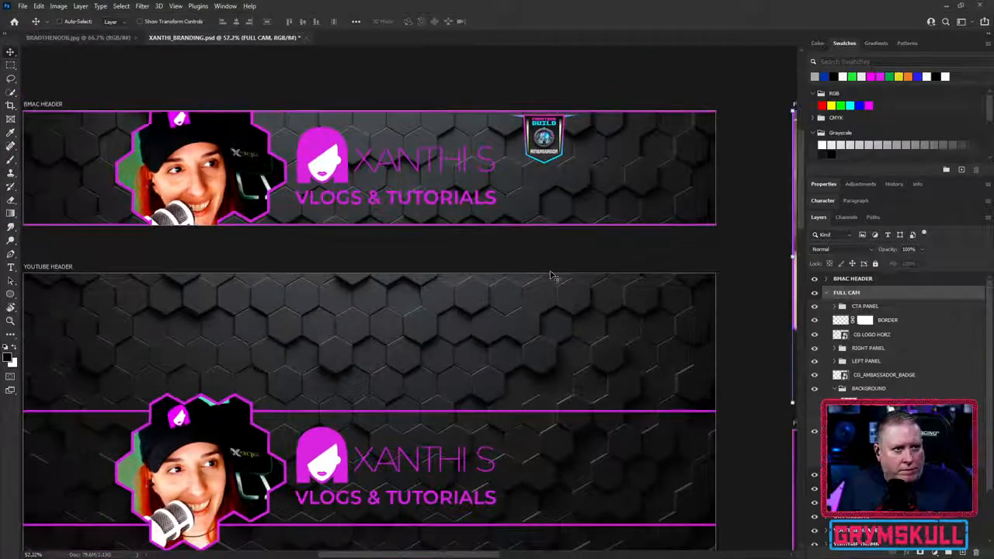
left_click_drag(501, 371, 539, 334)
scroll(487, 338, "up", 4)
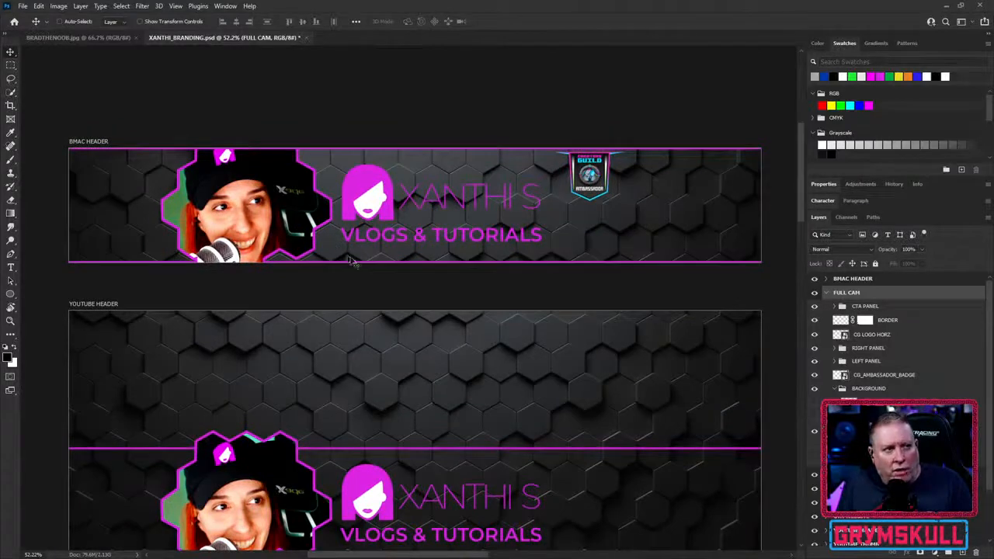
scroll(389, 278, "down", 6)
scroll(388, 278, "down", 6)
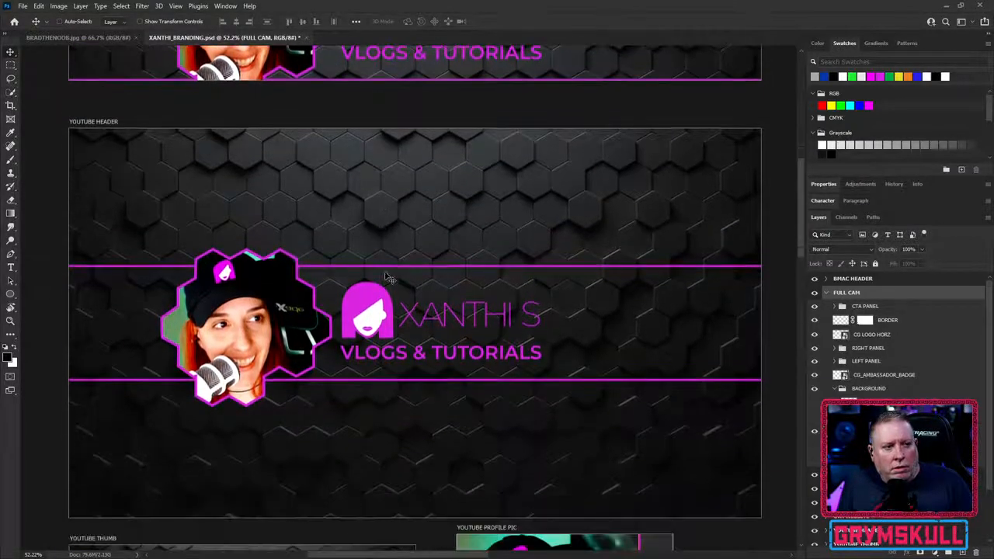
left_click_drag(553, 292, 526, 259)
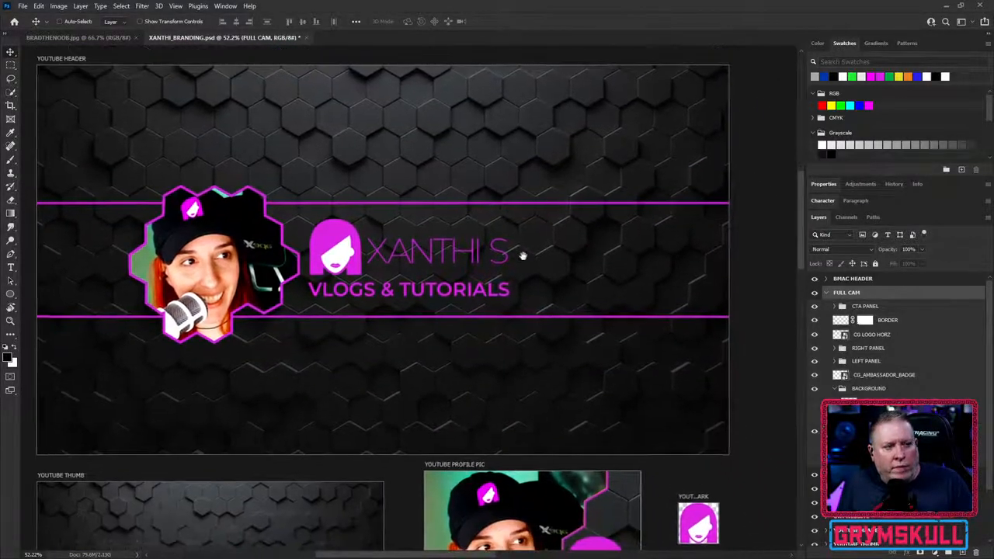
scroll(526, 259, "down", 2)
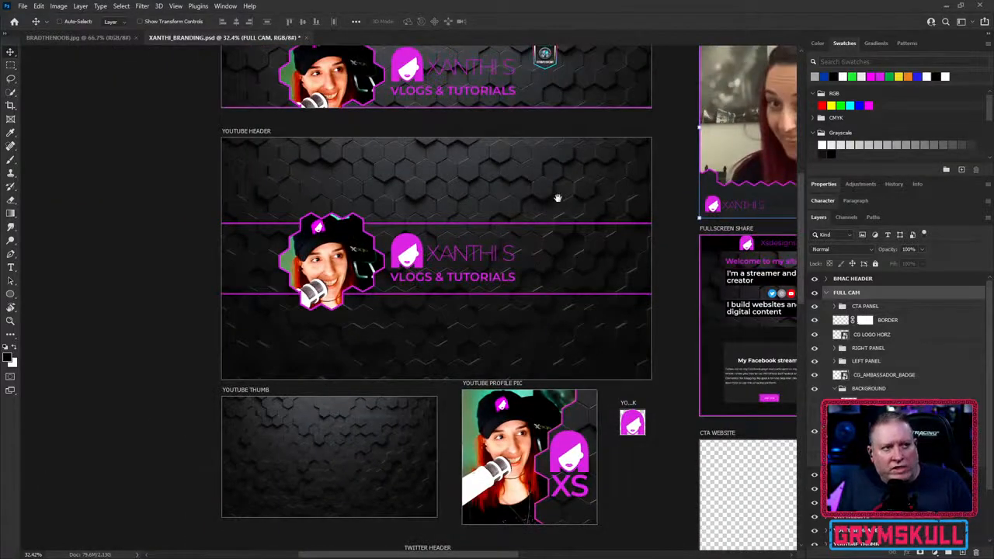
left_click_drag(555, 195, 493, 240)
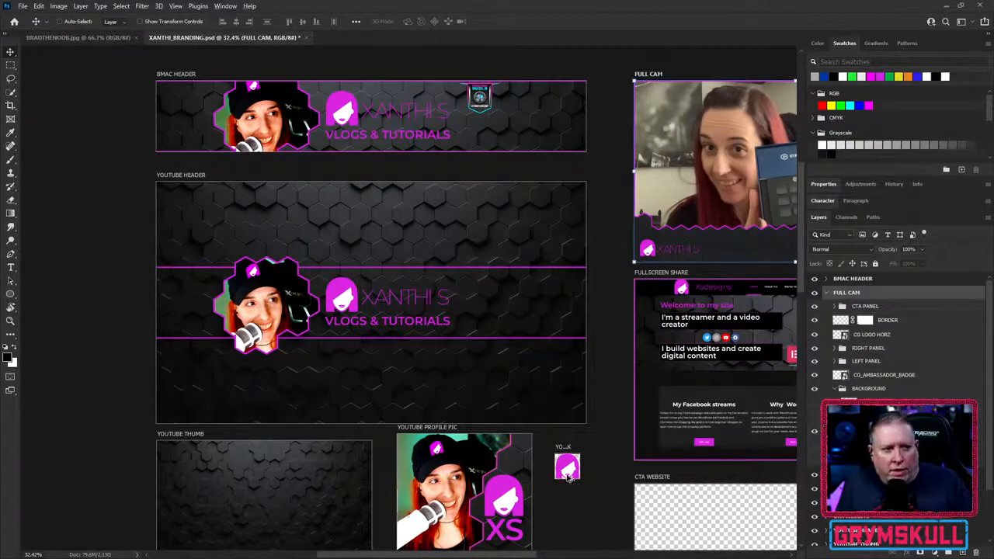
- Examine the small YouTube logo artboard beside the profile picture and the hexagon background of the YOUTUBE THUMB artboard
scroll(568, 473, "up", 12)
scroll(568, 474, "down", 3)
scroll(568, 474, "down", 12)
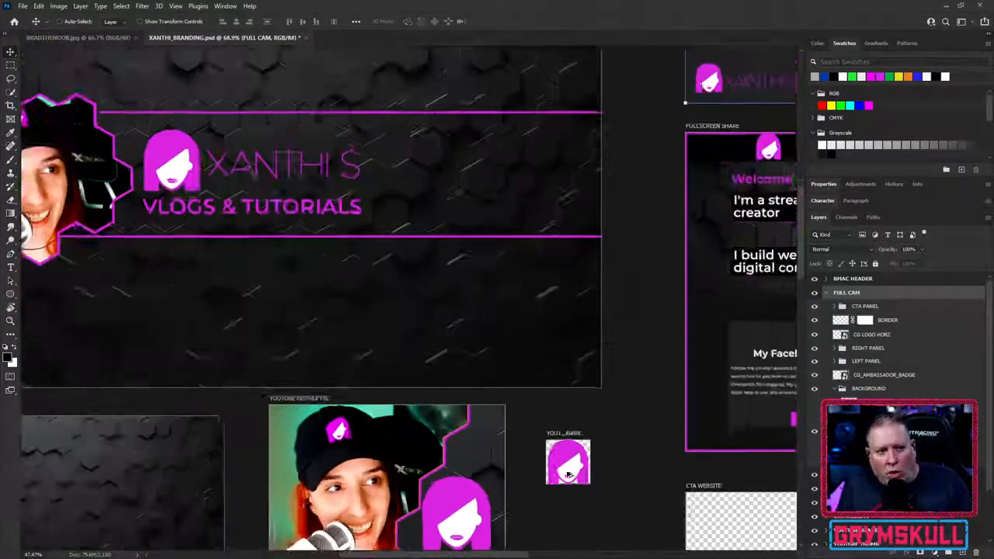
left_click_drag(268, 473, 301, 392)
scroll(256, 416, "up", 10)
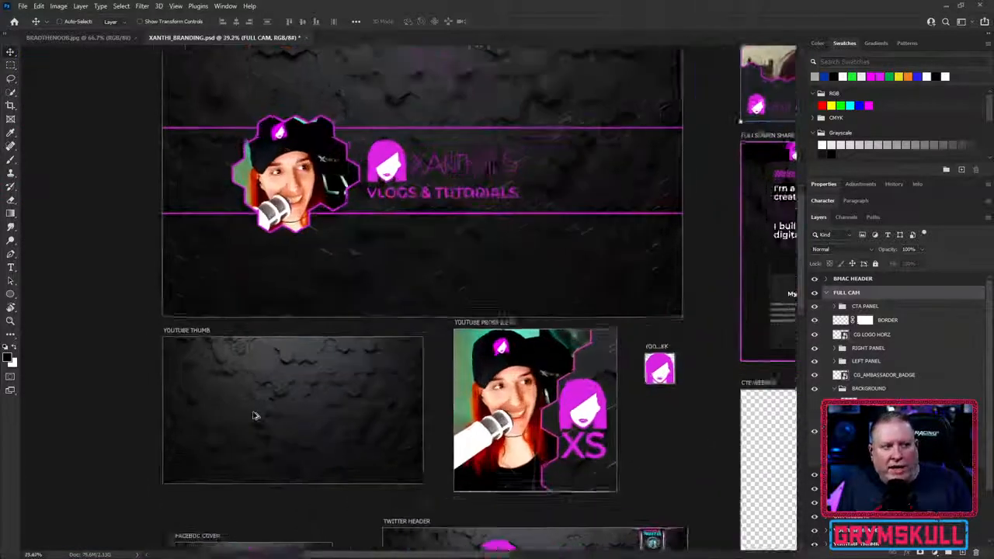
left_click_drag(386, 437, 392, 347)
scroll(297, 347, "up", 2)
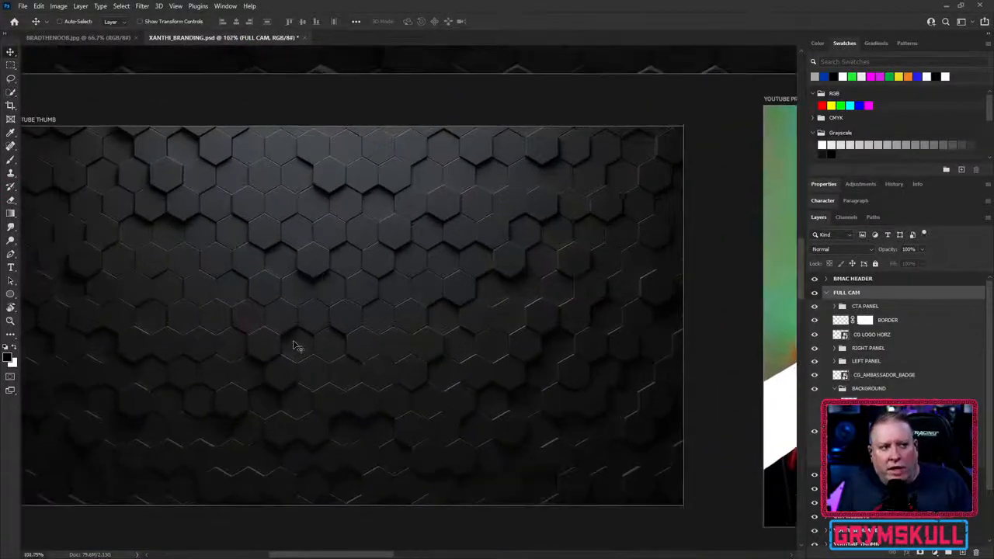
scroll(297, 346, "down", 1)
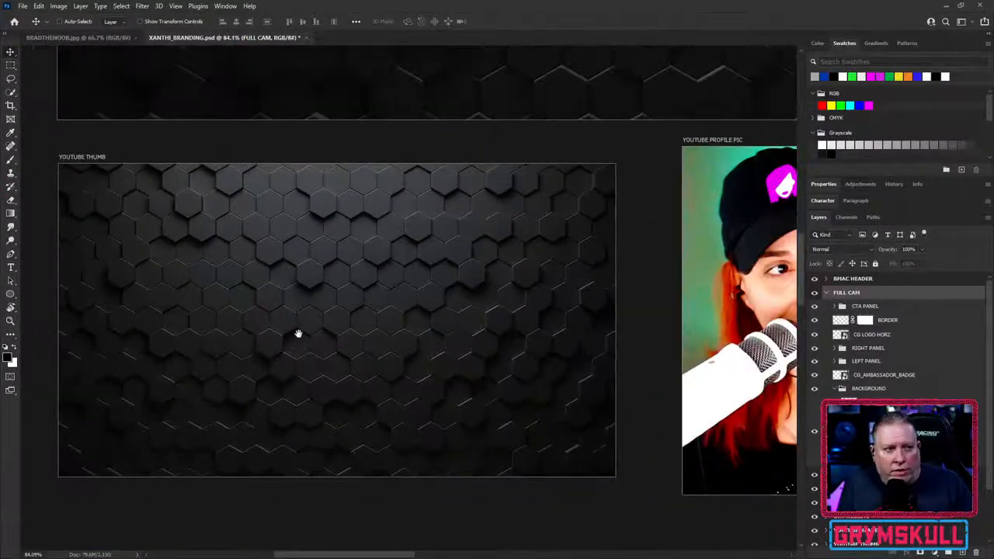
left_click_drag(298, 333, 307, 332)
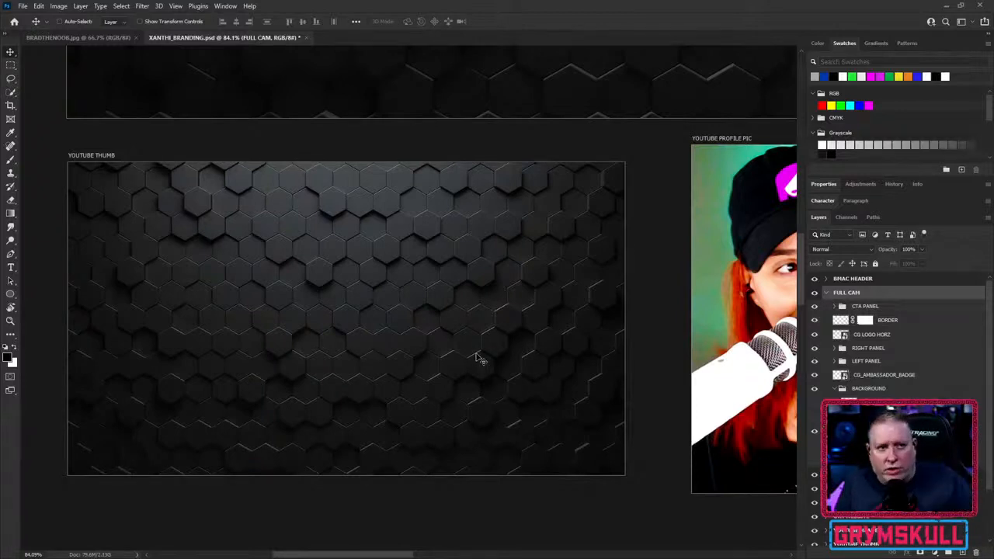
- Examine the FACEBOOK COVER and TWITTER HEADER artboards up close, finishing with an overview of all artboards in the branding file
scroll(473, 416, "down", 5)
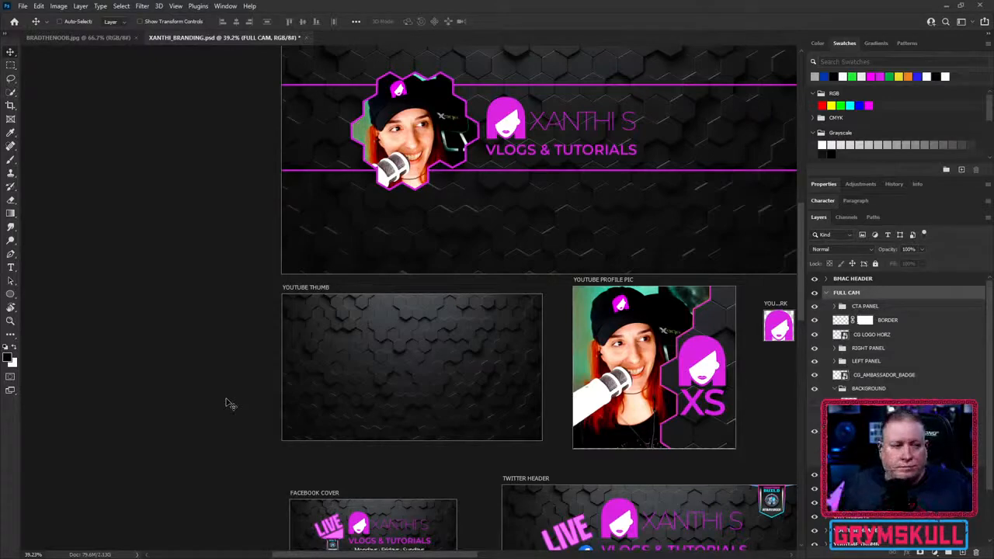
scroll(182, 487, "down", 3)
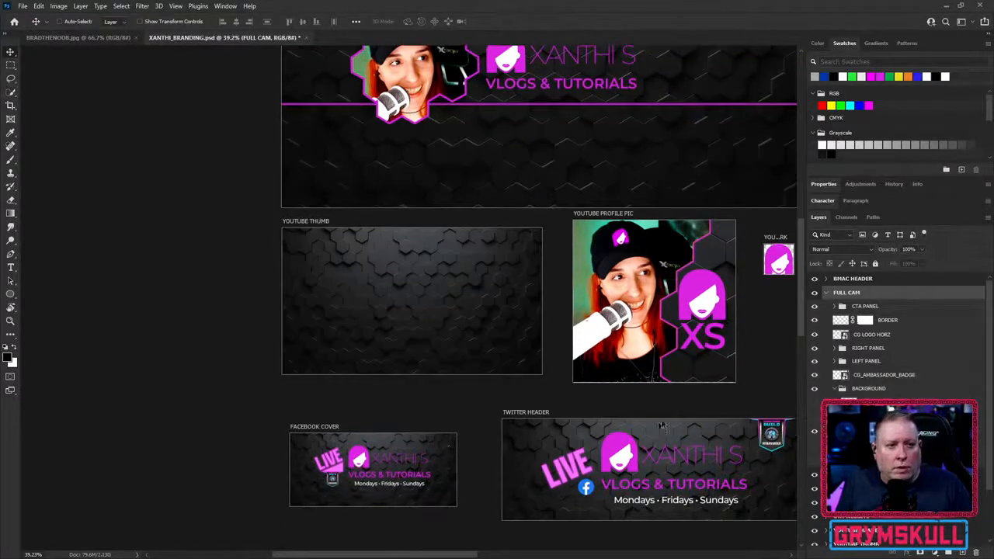
left_click_drag(753, 390, 622, 375)
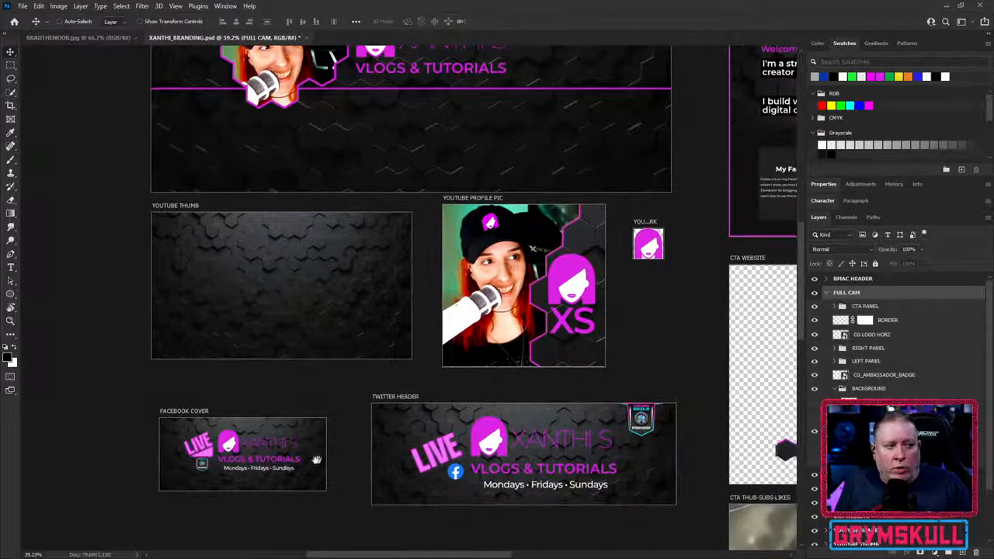
scroll(234, 470, "up", 9)
scroll(234, 469, "down", 7)
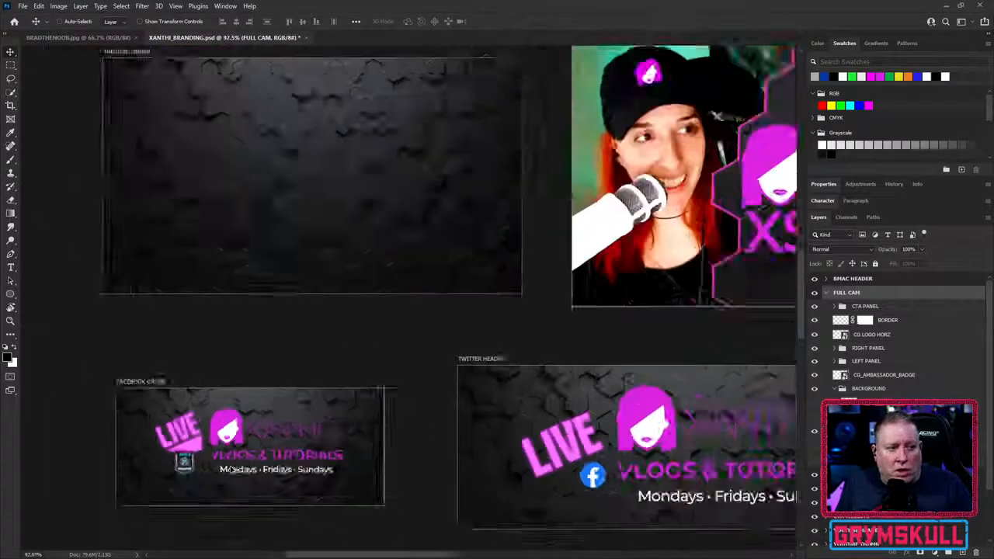
scroll(535, 482, "up", 4)
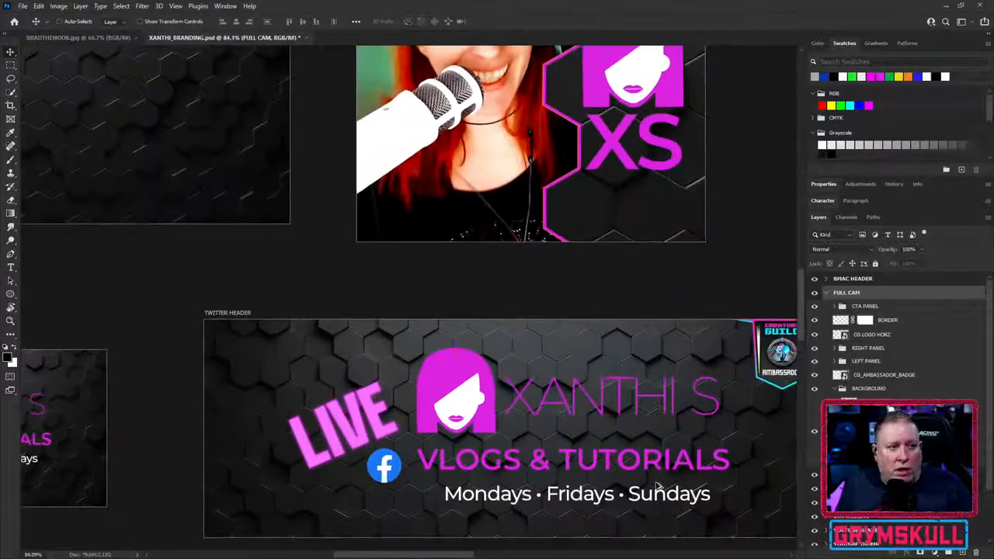
scroll(656, 486, "down", 5)
left_click_drag(653, 493, 459, 387)
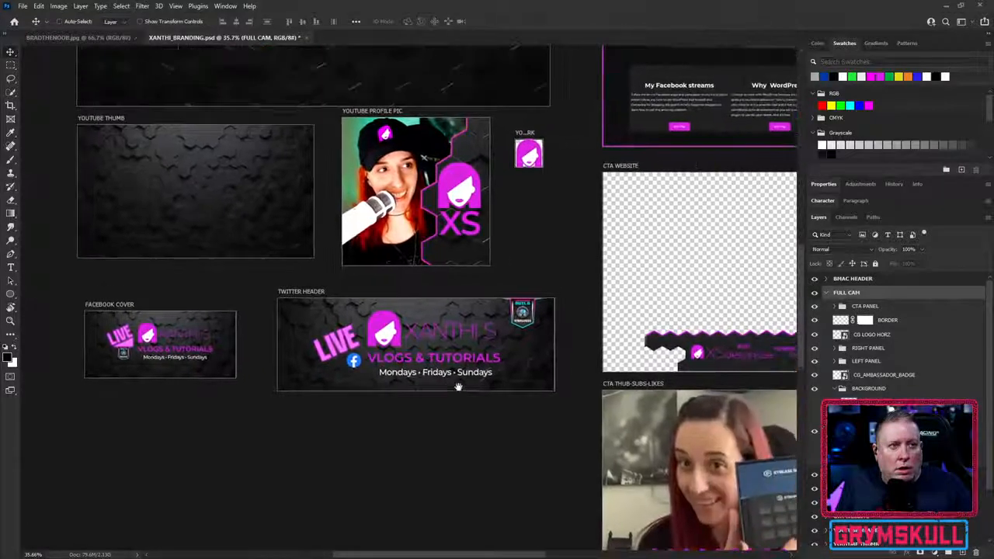
scroll(460, 393, "down", 5)
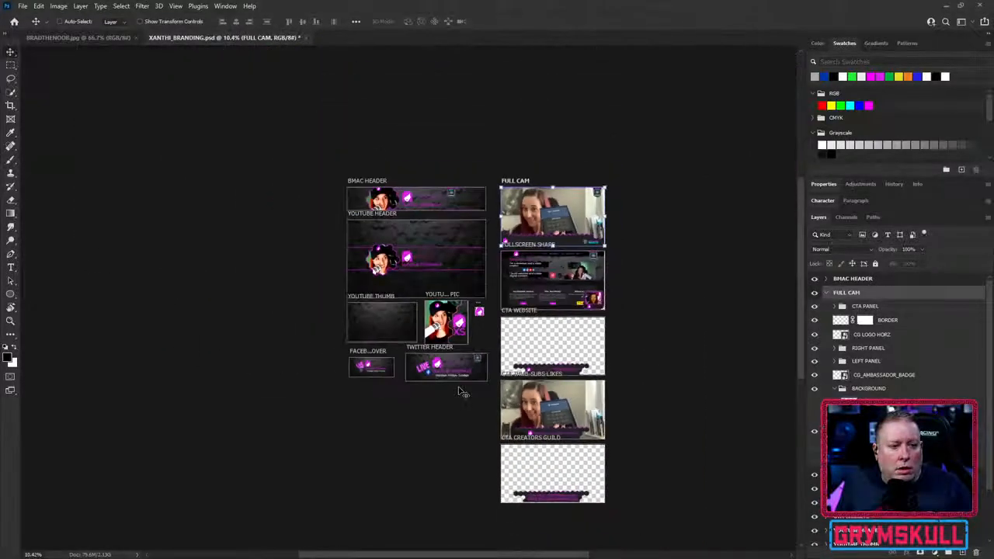
scroll(670, 375, "up", 1)
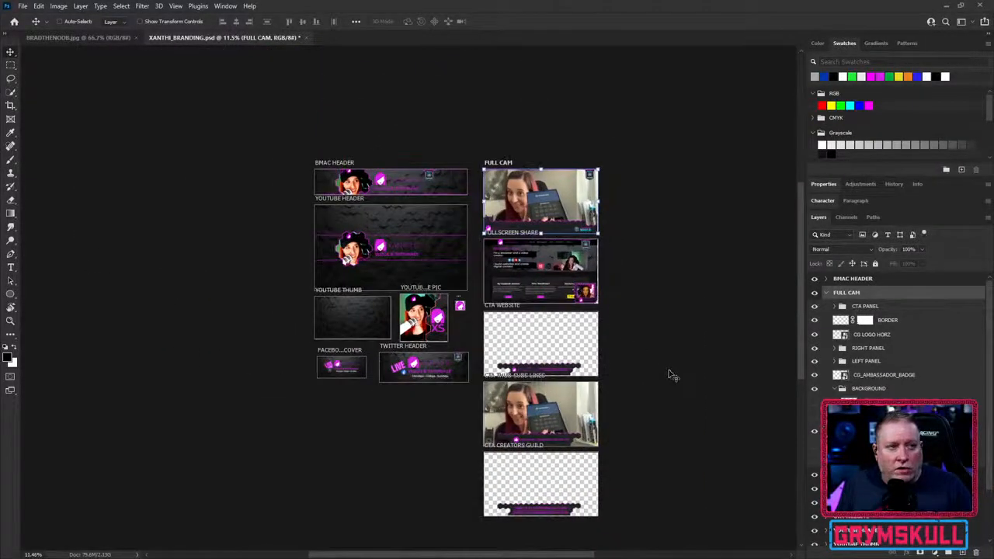